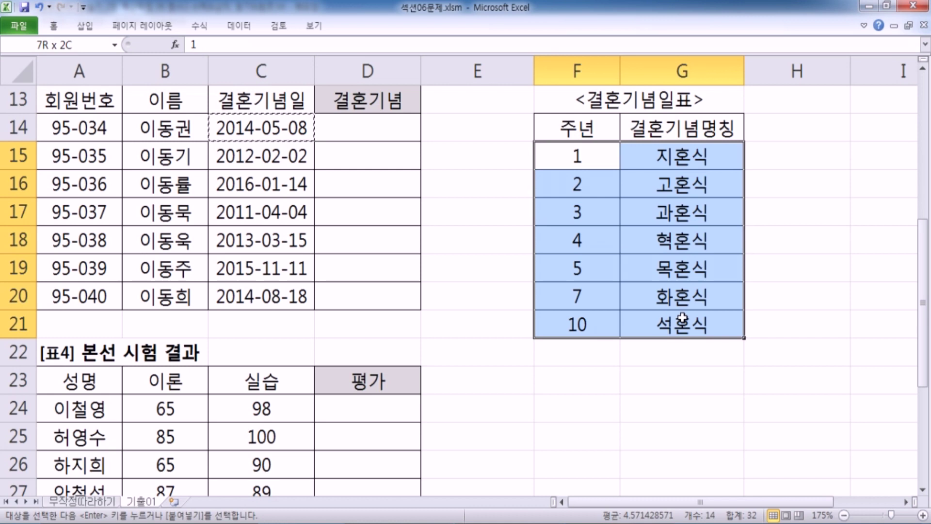
- Switch to the Notepad notes and examine how the YEAR(TODAY()) - YEAR(C14) formula for the wedding anniversary years is built
left_click_drag(683, 317, 683, 320)
key("alt")
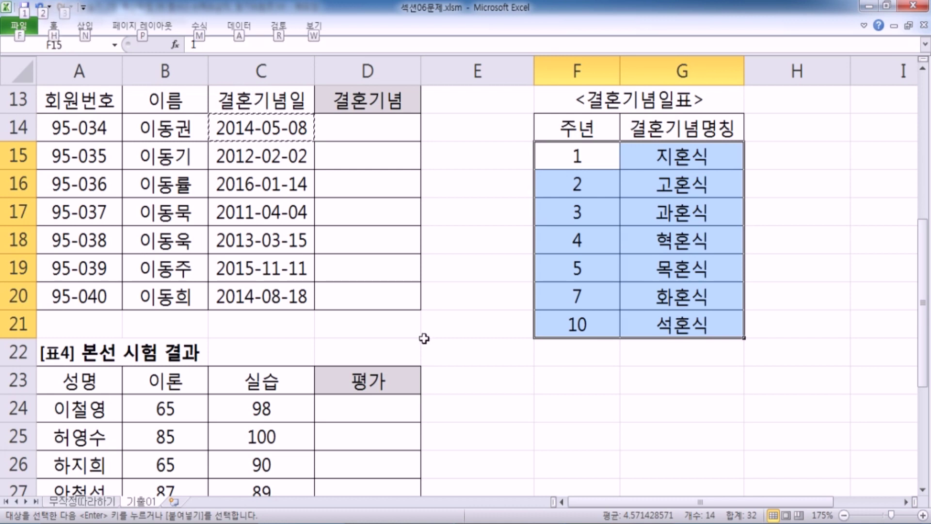
key("alt+Tab")
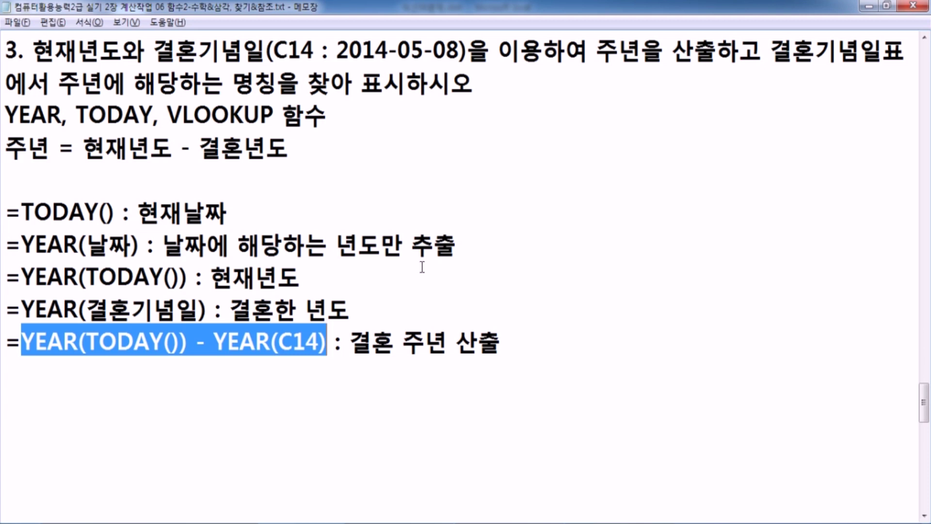
scroll(172, 349, "down", 1)
scroll(176, 293, "up", 1)
left_click_drag(92, 342, 162, 339)
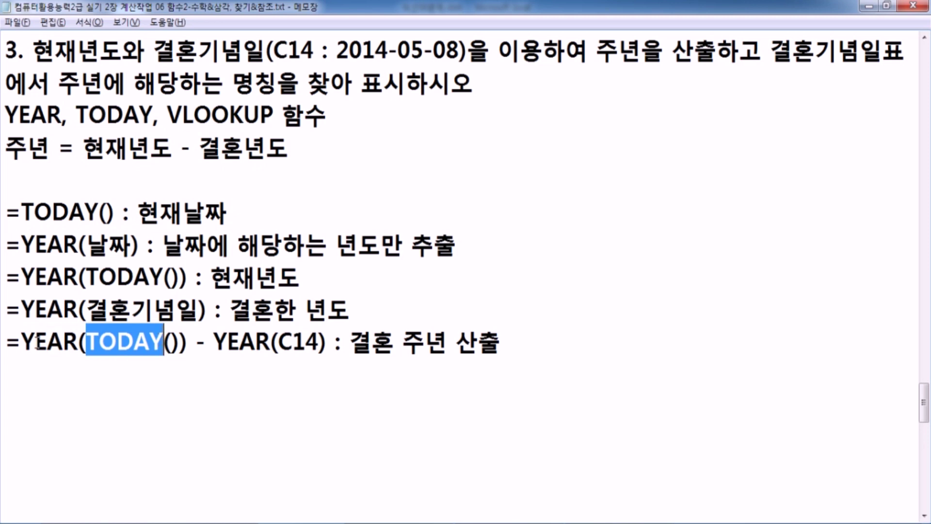
left_click_drag(77, 342, 27, 342)
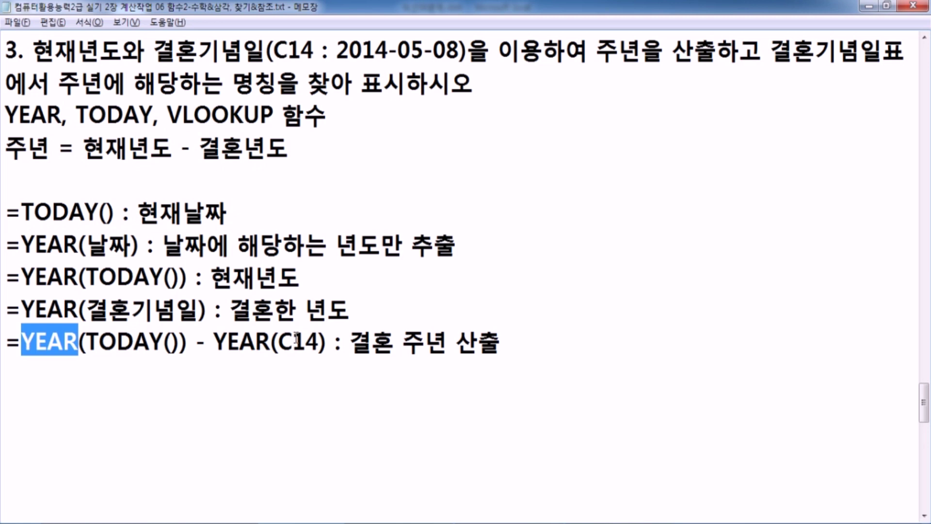
left_click_drag(278, 340, 321, 342)
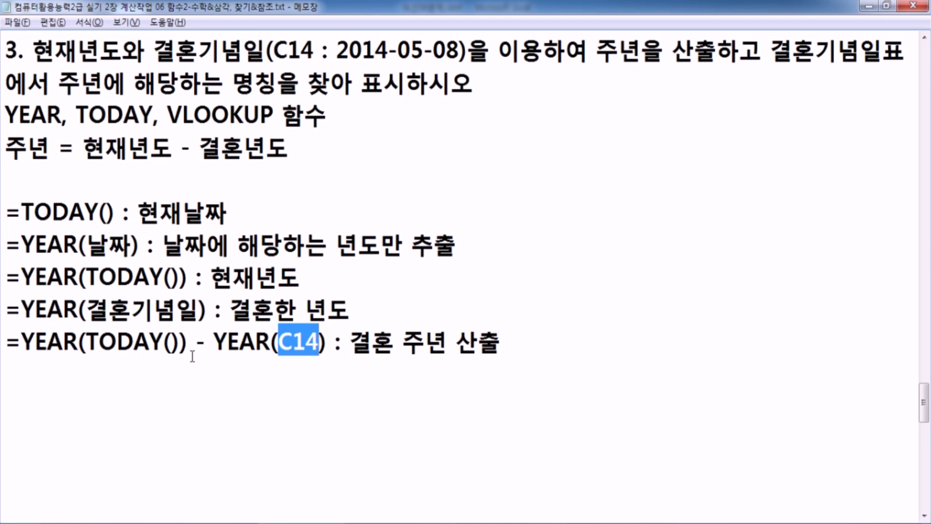
left_click_drag(327, 342, 28, 334)
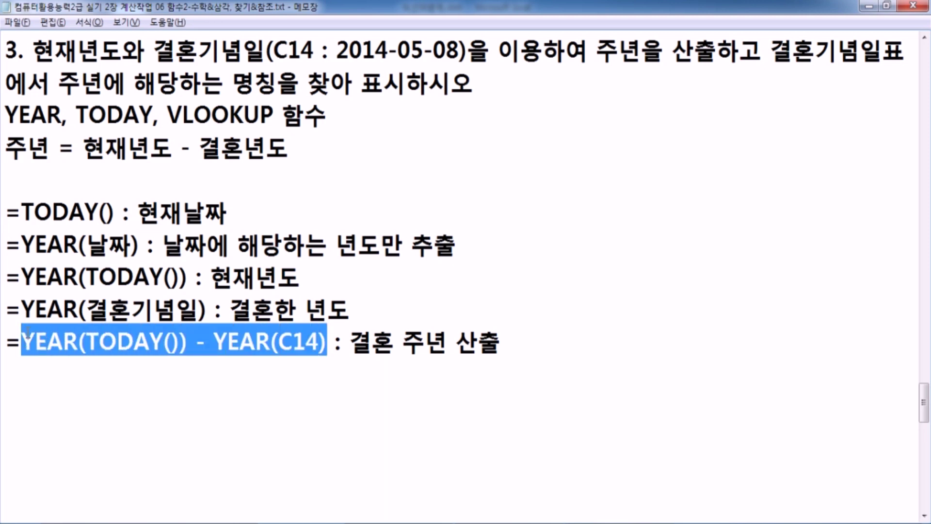
- Switch back to the Excel workbook and enter =YEAR(TODAY()) in cell D14 under 결혼기념
key("alt+Tab")
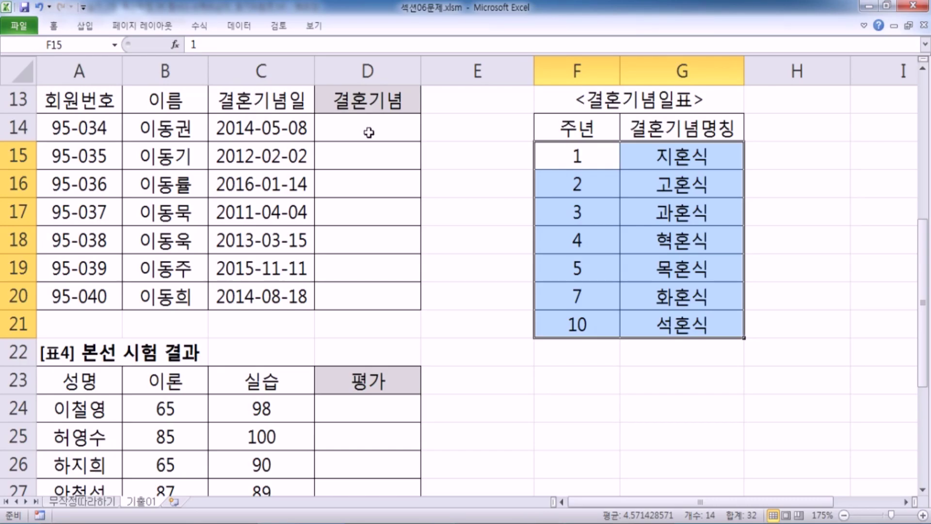
type("=Y")
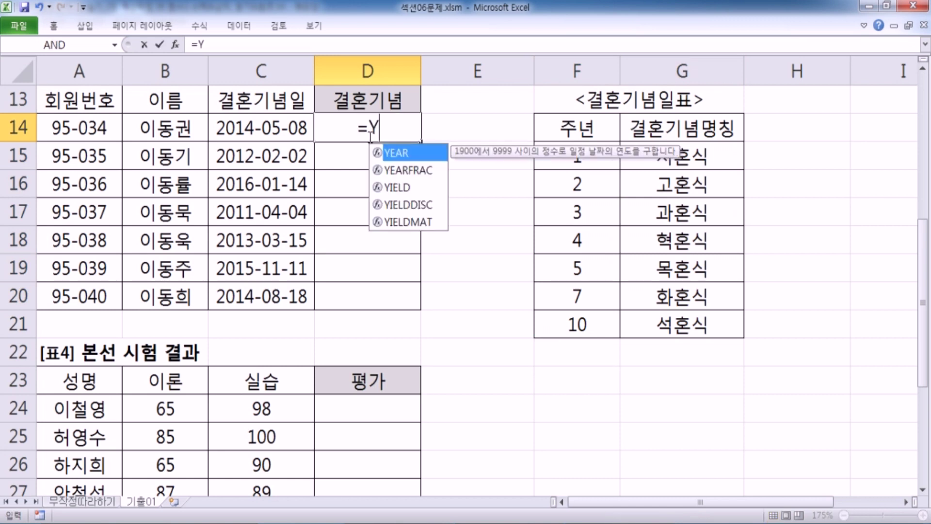
type("EAR")
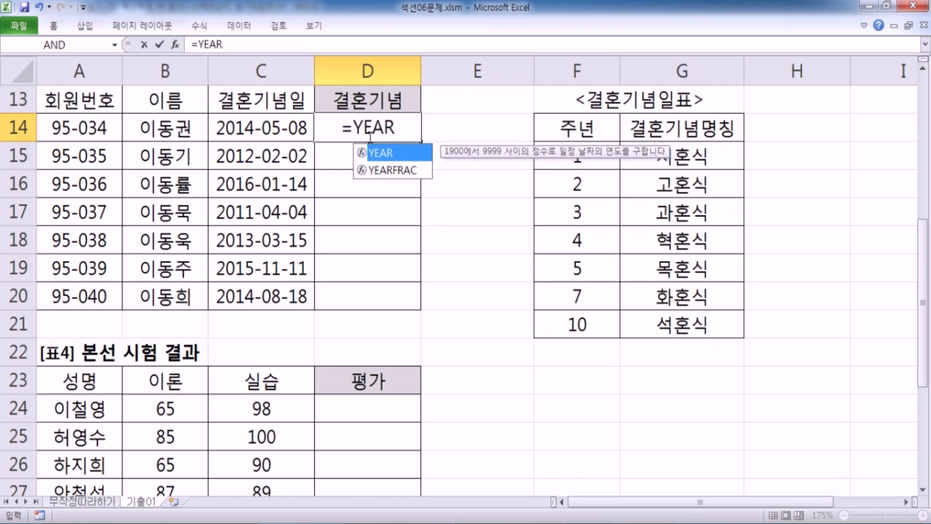
type("(TO")
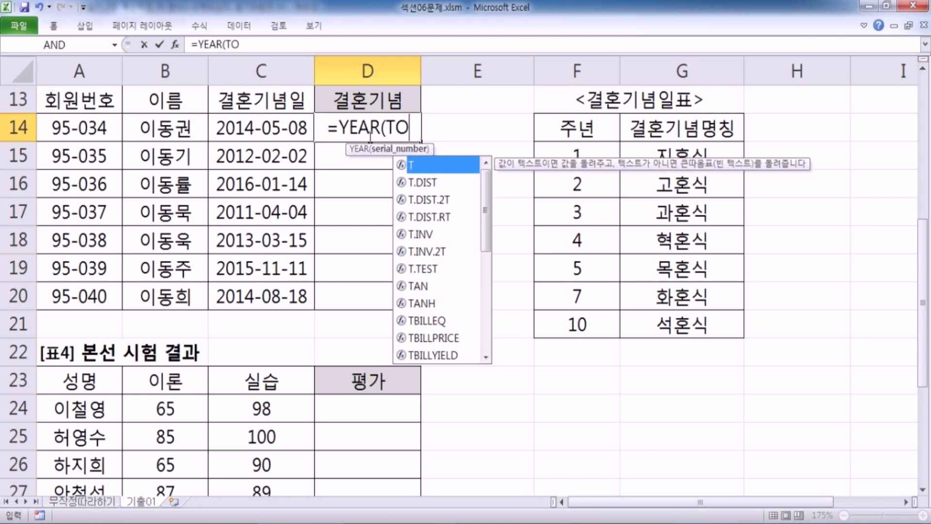
type("DAY(")
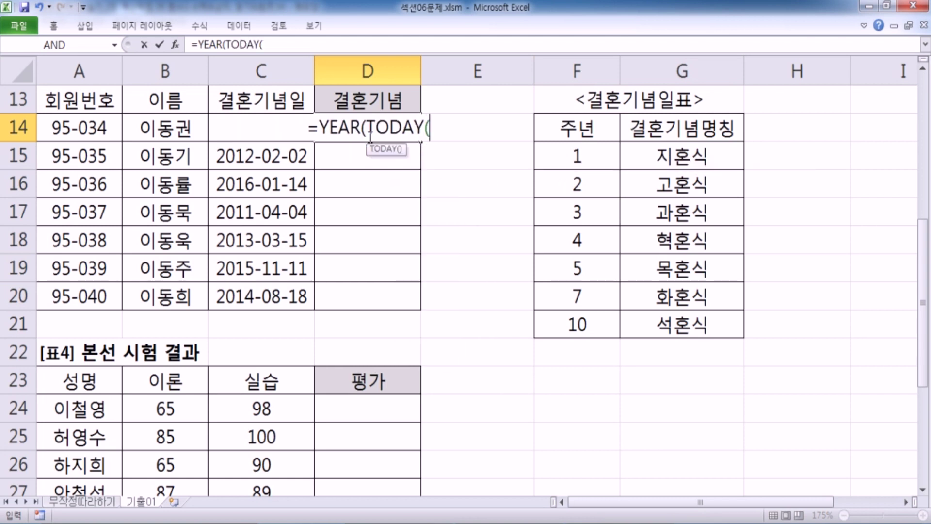
type(")")
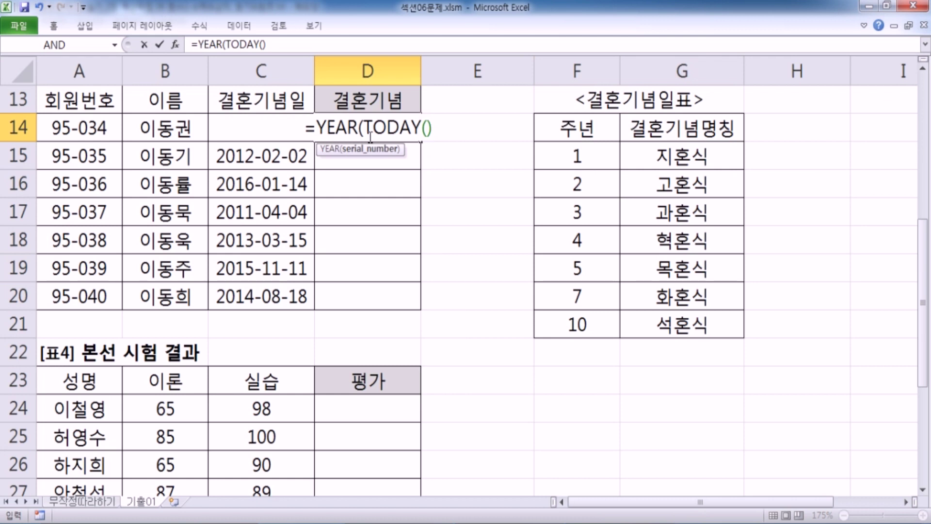
type(")")
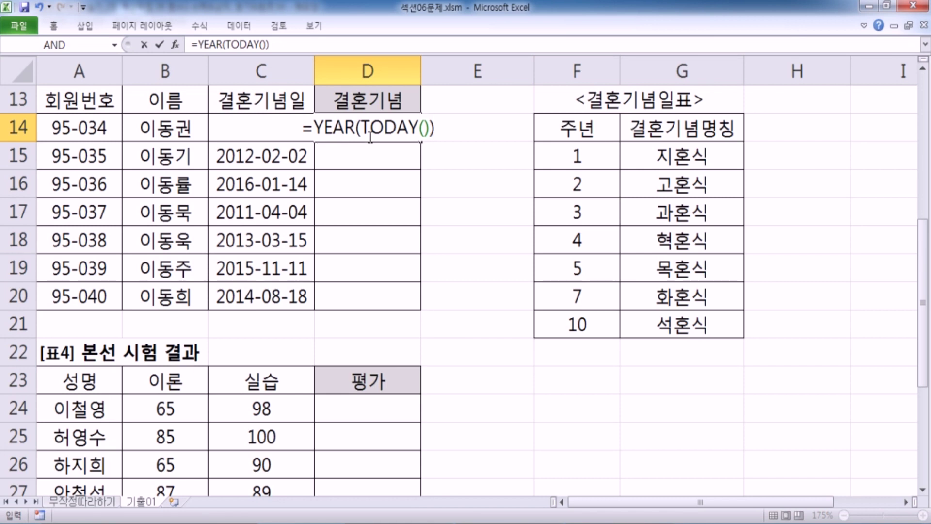
key("Return")
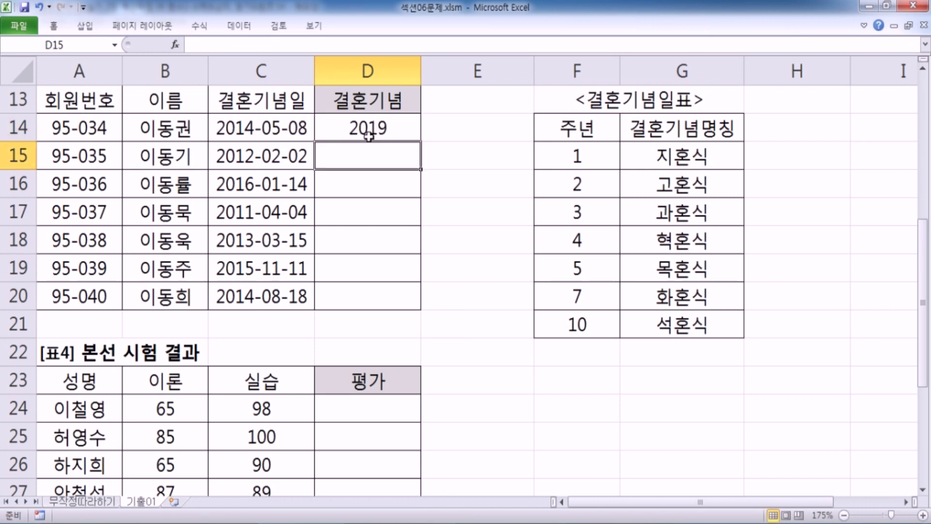
- Extend the formula in D14 to =YEAR(TODAY())-YEAR(C14)
left_click(369, 137)
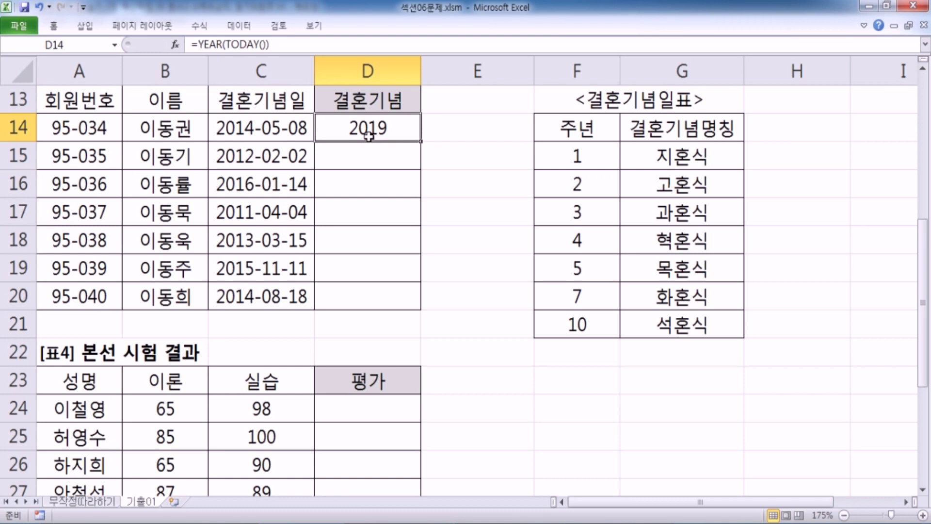
key("F2")
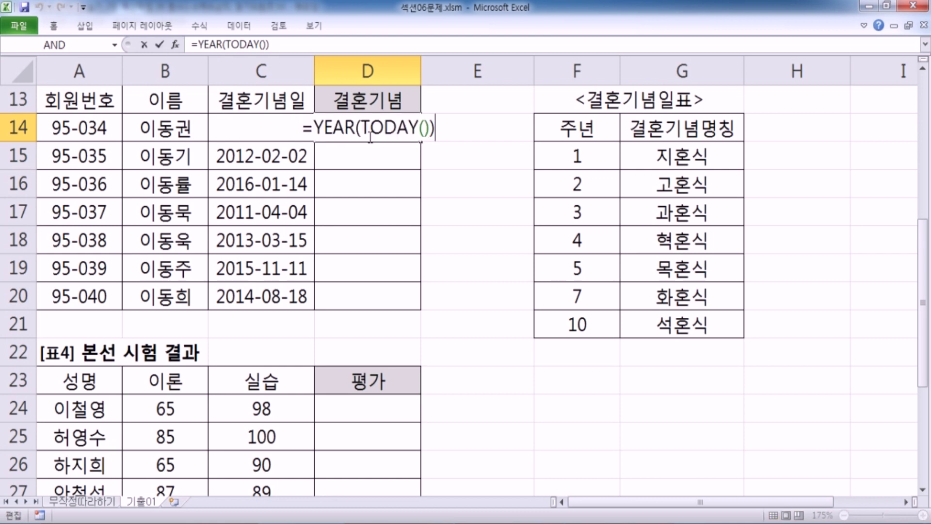
type("-")
type("YEAR")
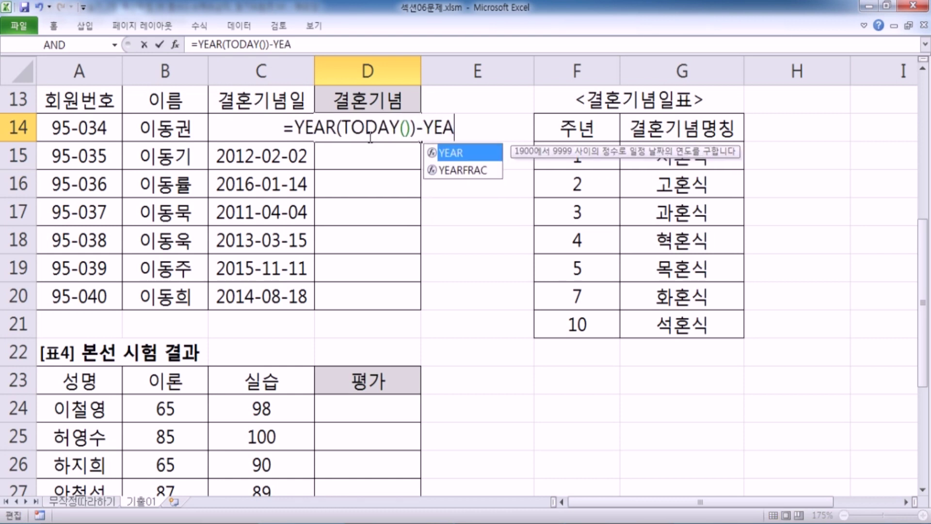
type("(")
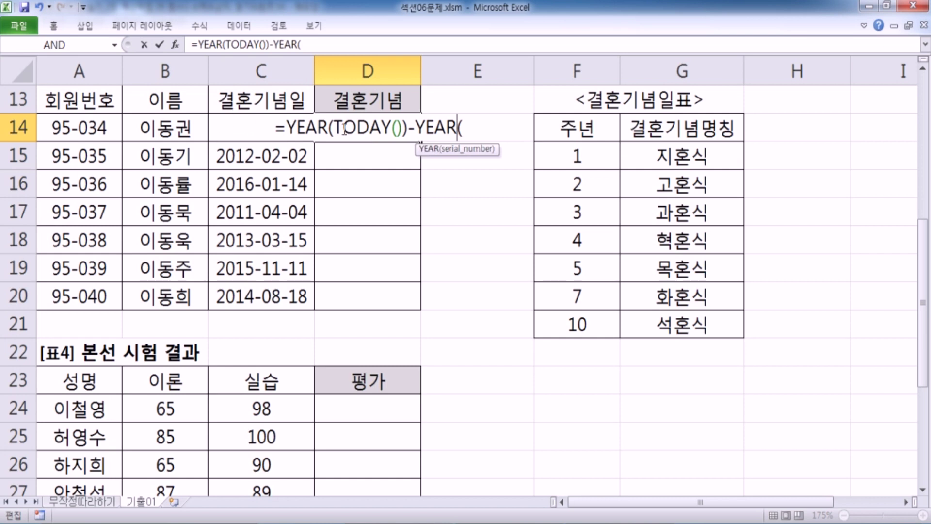
type("C")
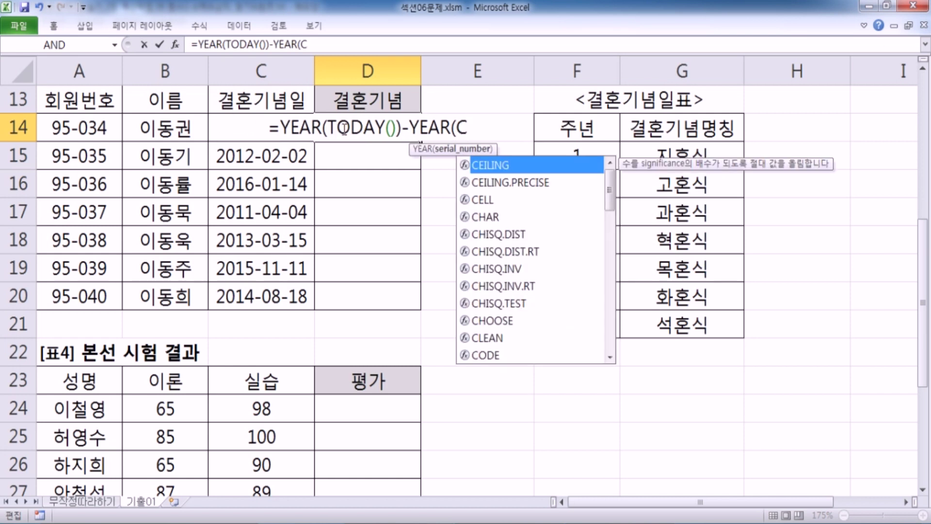
type("14)")
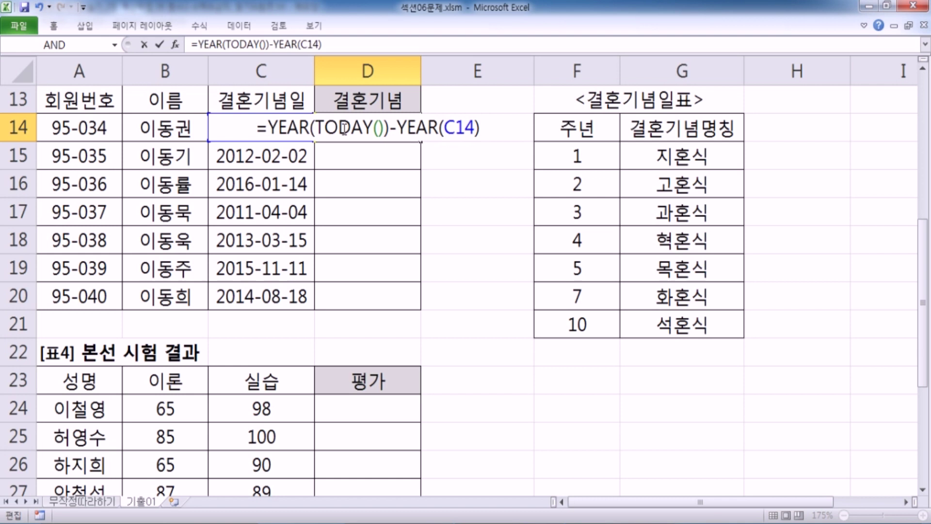
key("Return")
key("Up")
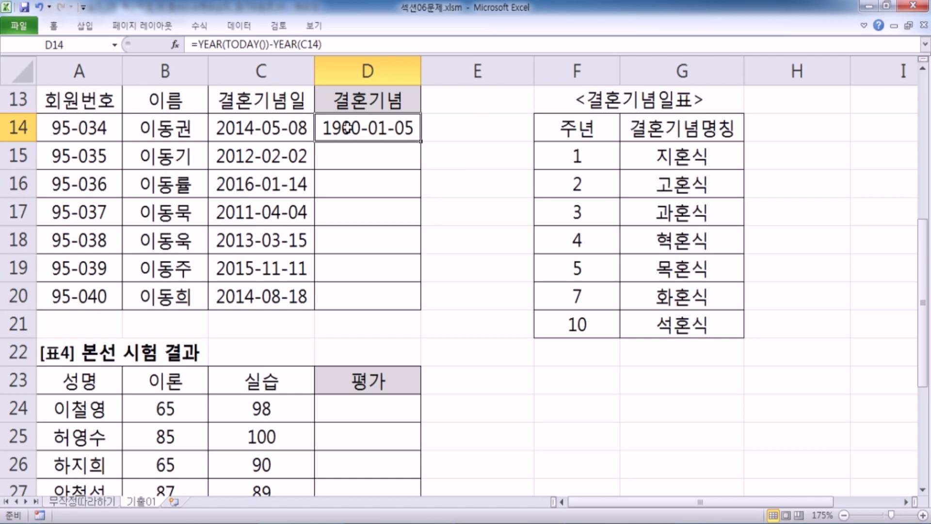
- Remove the -YEAR(C14) part from the formula in D14
double_click(346, 127)
key("Escape")
double_click(415, 130)
left_click_drag(389, 128, 516, 125)
key("Delete")
key("Return")
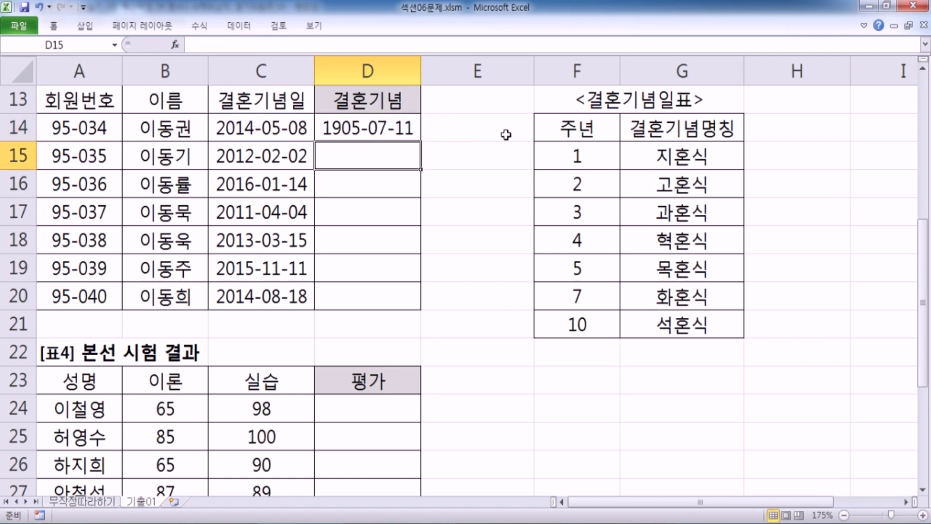
- Undo the recent edits to D14 back to the first-entered =YEAR(TODAY()) formula
left_click(410, 128)
key("ctrl+z")
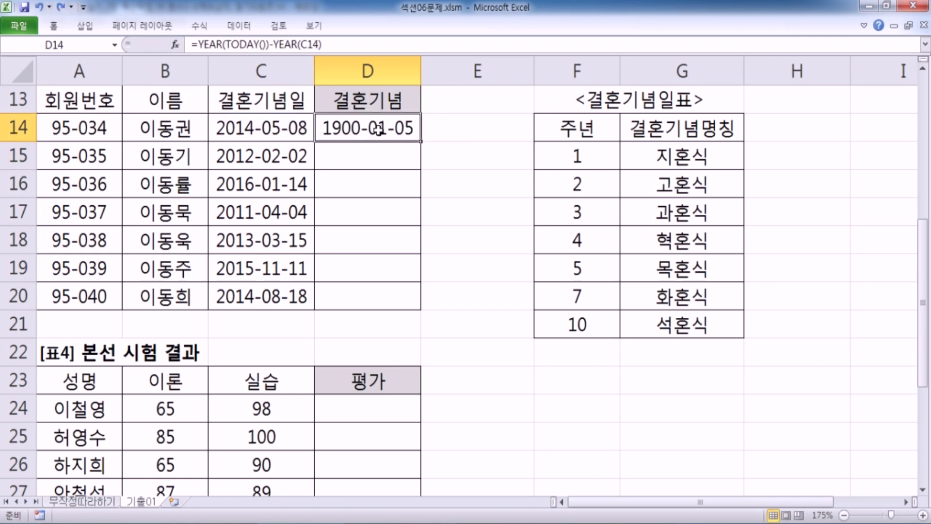
key("ctrl+y")
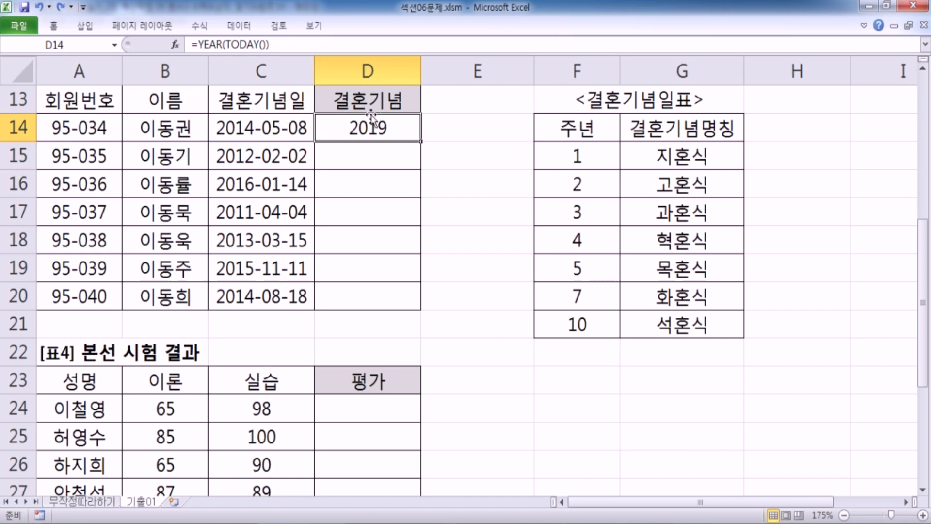
- Append -YEAR(C14) to the formula in D14 again and review the complete expression =YEAR(TODAY())-YEAR(C14)
key("F2")
type("-YEAR(")
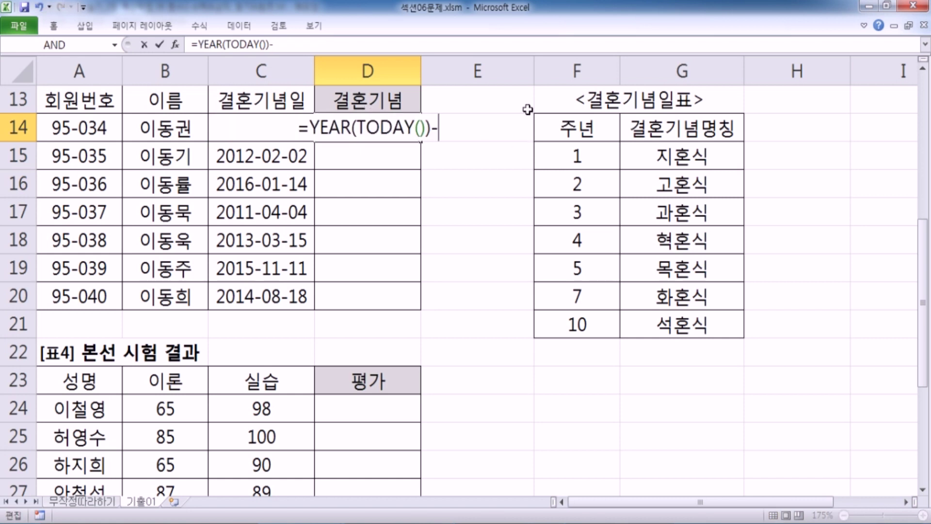
type("C14)")
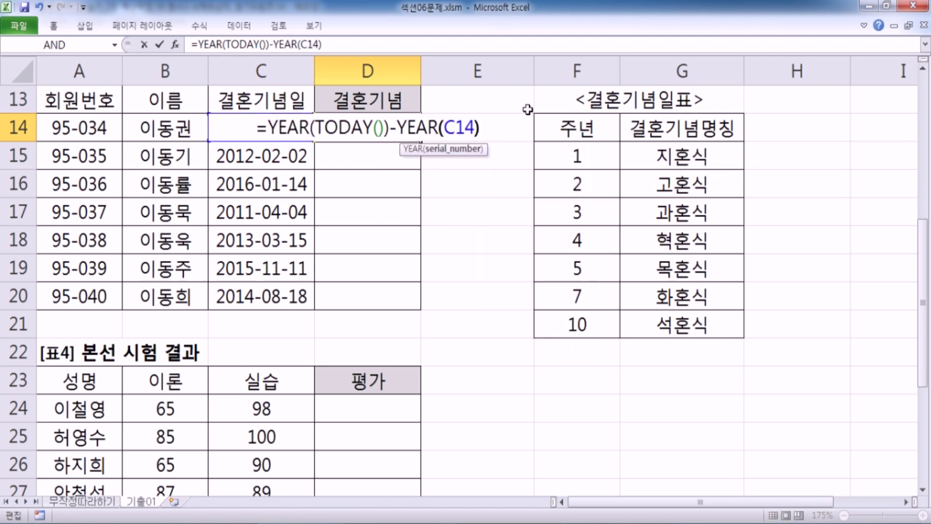
key("Return")
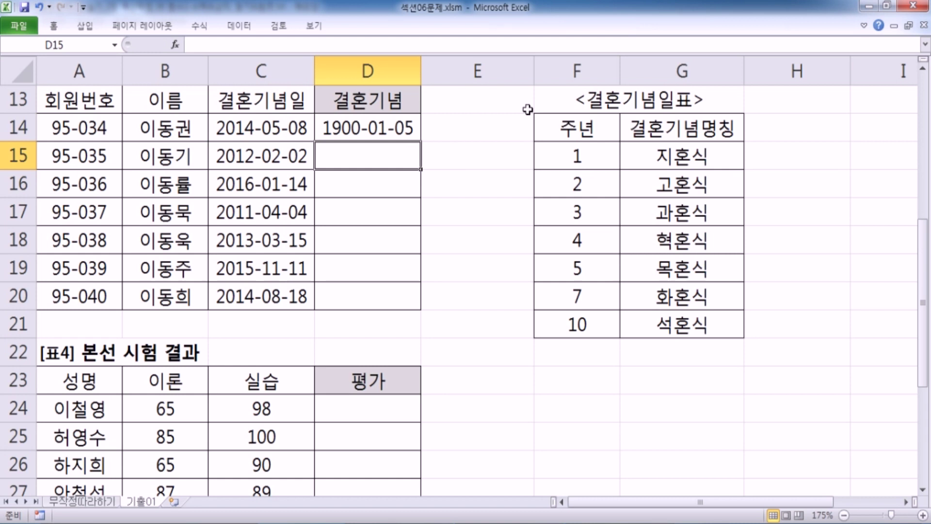
key("Up")
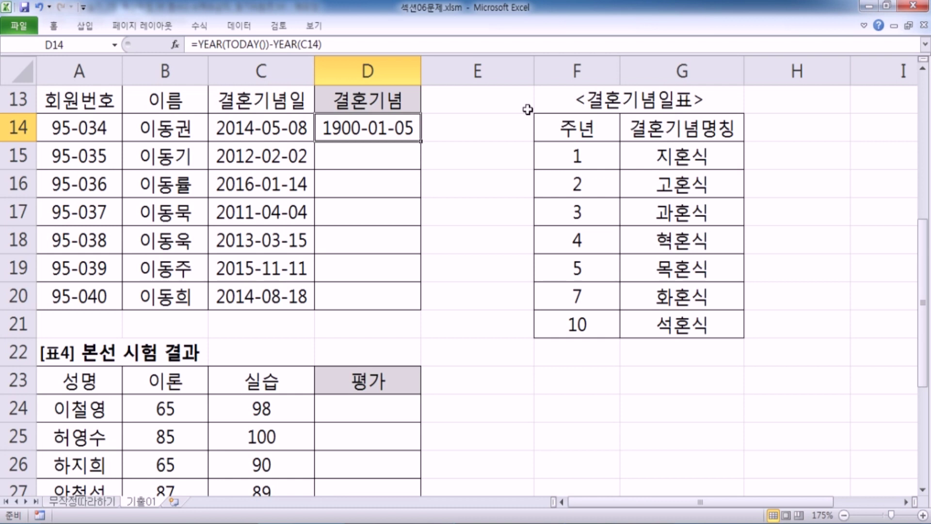
key("F2")
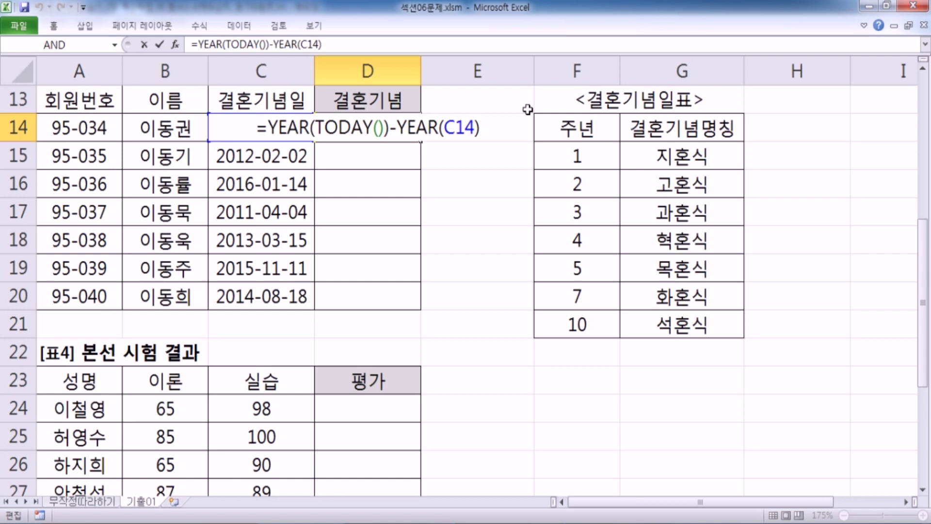
key("Return")
key("Up")
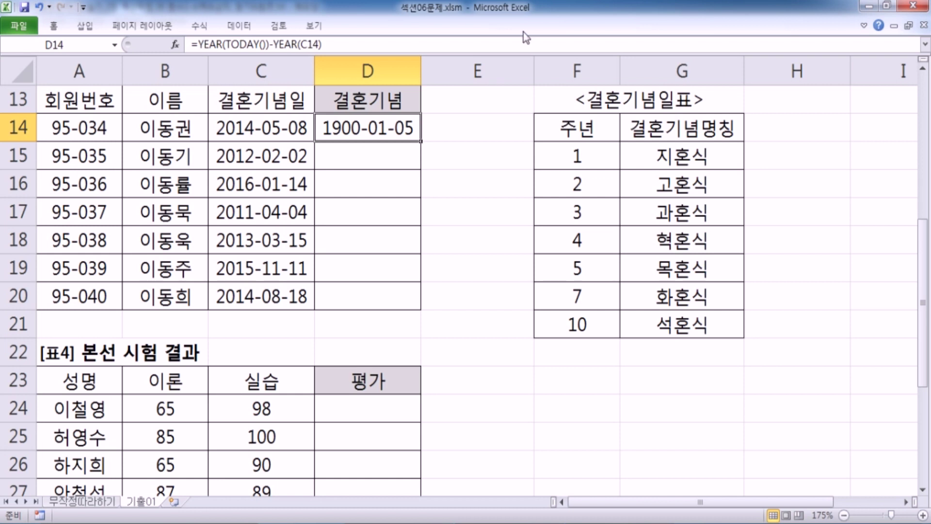
- Try the 숫자 and 일반 number formats on D14, and undo the format changes
double_click(53, 25)
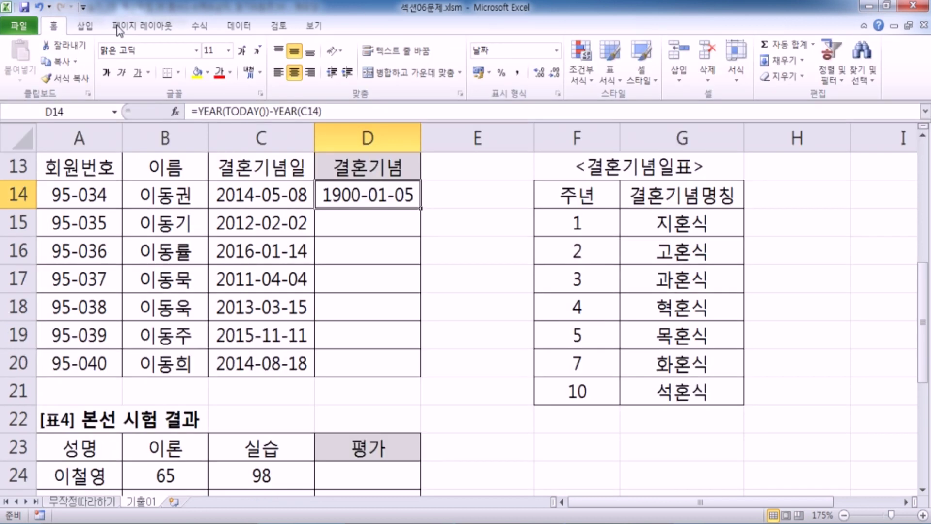
left_click(557, 51)
left_click(513, 107)
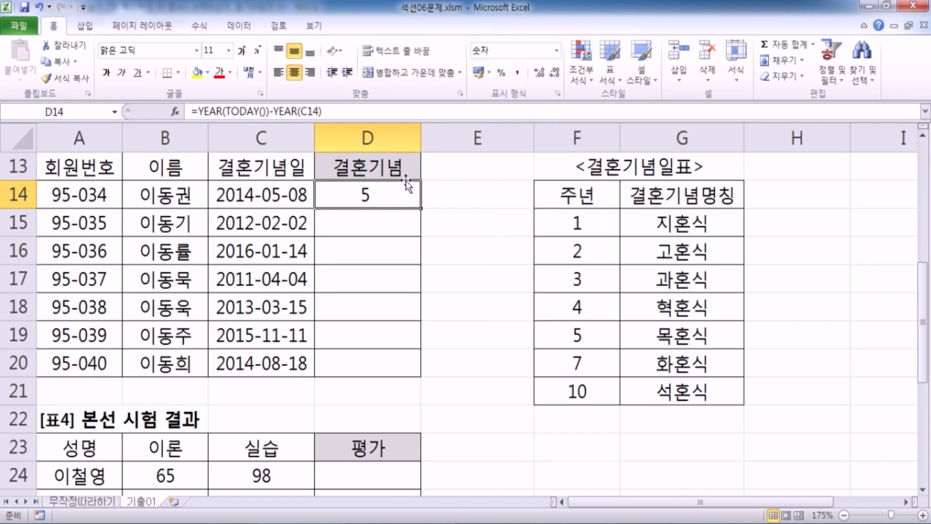
left_click(557, 50)
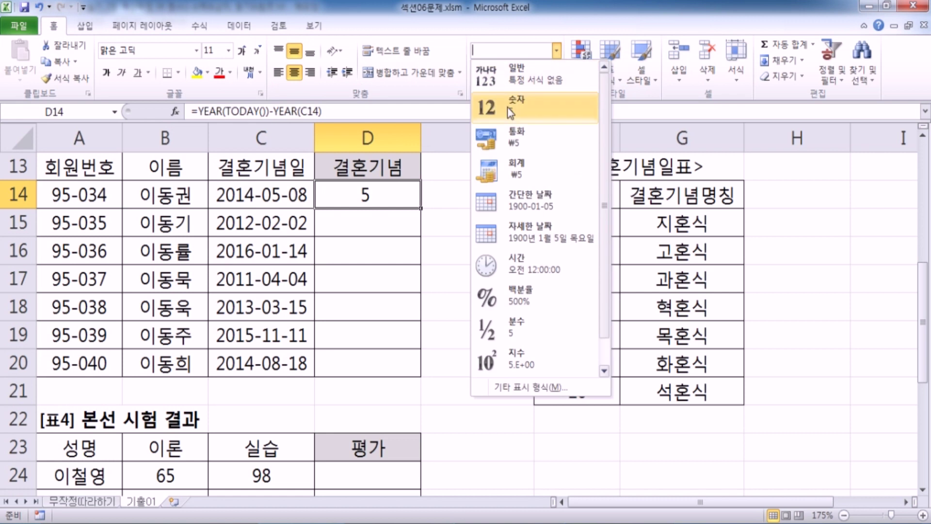
left_click(515, 80)
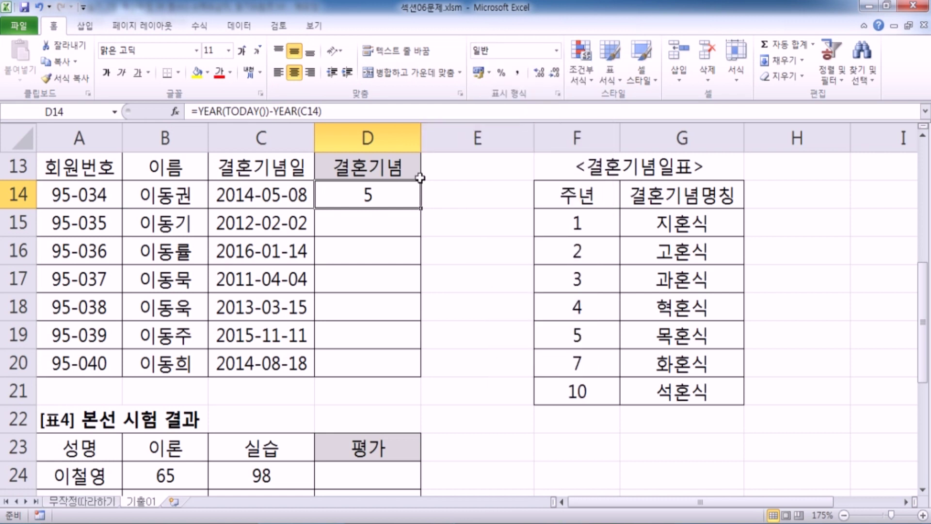
key("ctrl+z")
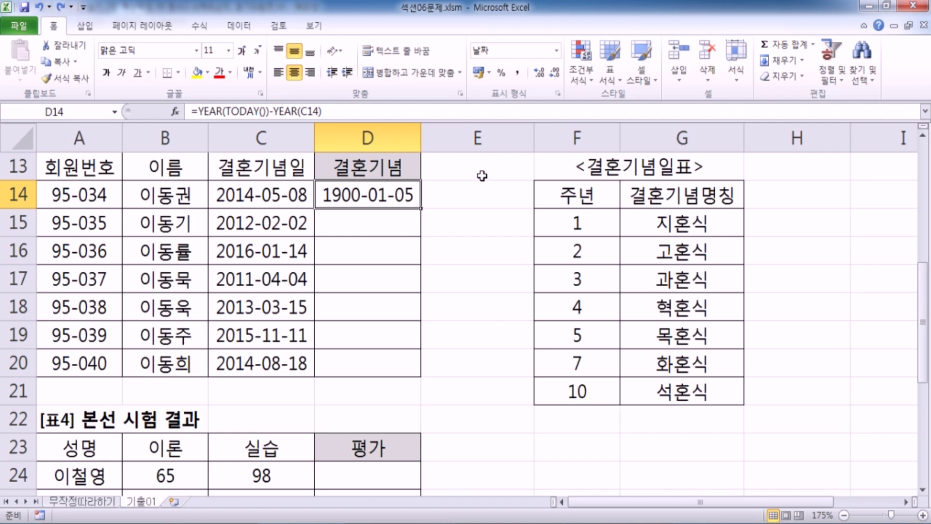
key("ctrl+1")
left_click(403, 59)
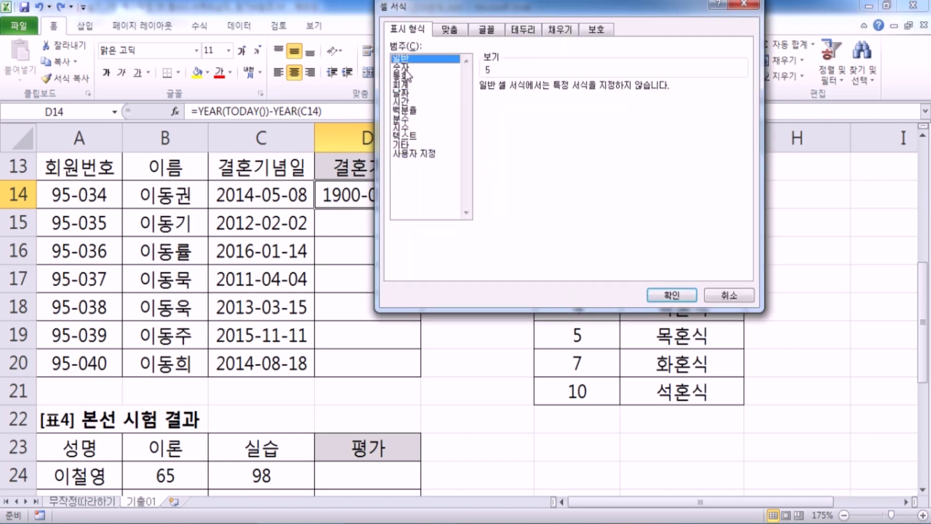
left_click(402, 67)
key("Escape")
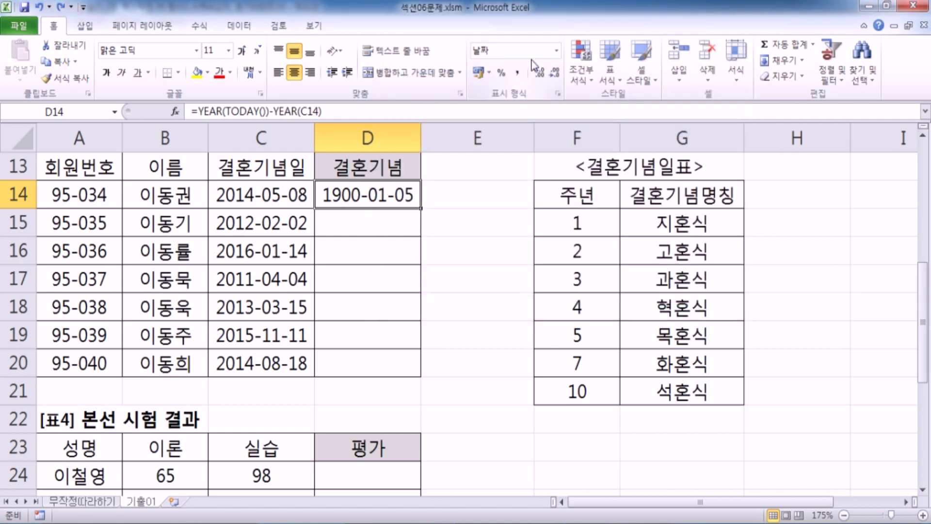
- Try the 통화 format on D14 and set its number format to 숫자
left_click(556, 51)
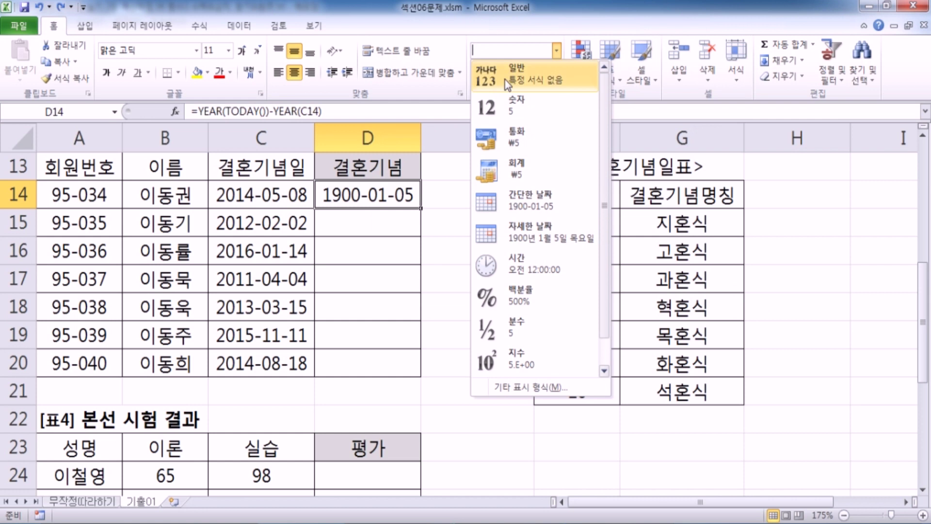
left_click(506, 111)
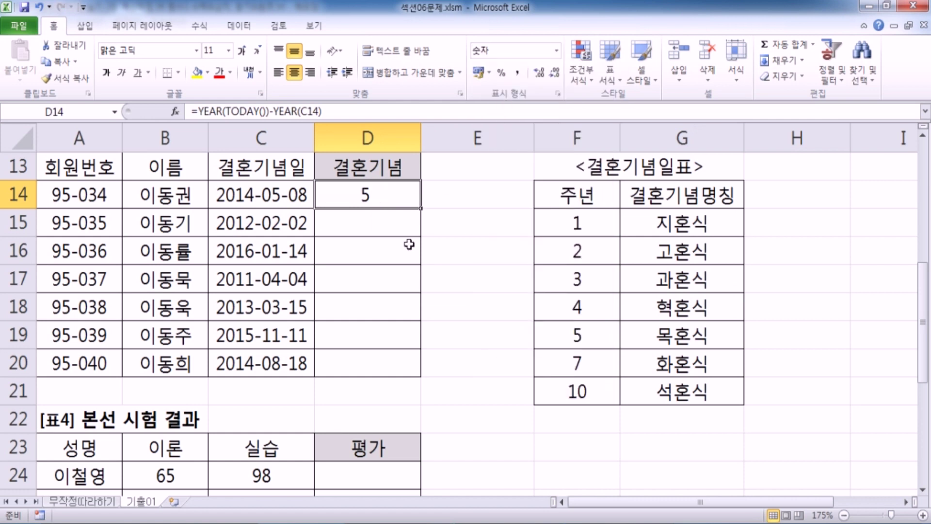
left_click(557, 50)
left_click(526, 139)
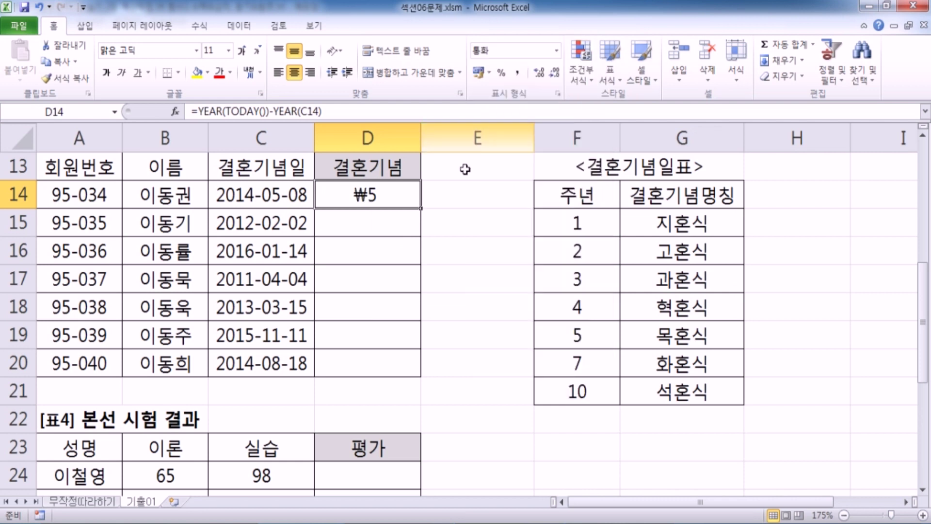
left_click(557, 51)
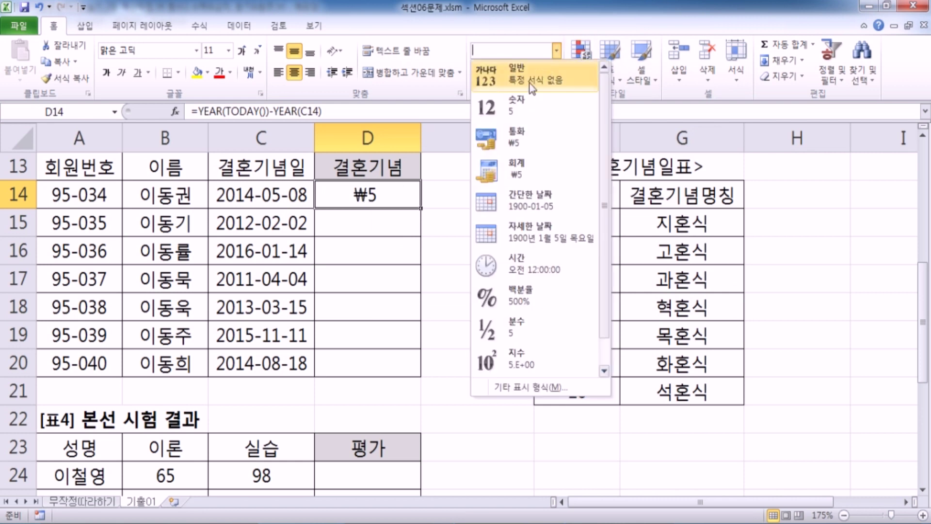
left_click(523, 100)
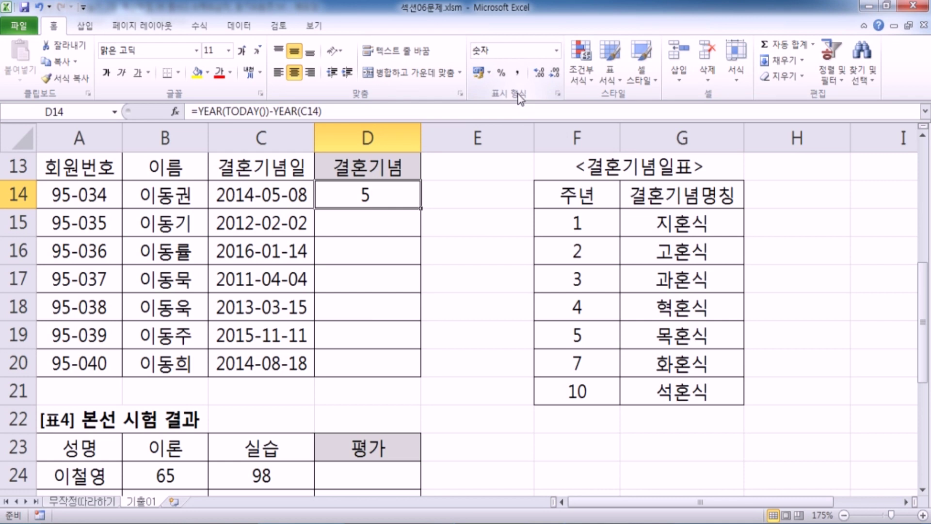
- Examine the entries for years 5, 7 and 10 and their anniversary names in the 결혼기념일표 table
left_click(660, 341)
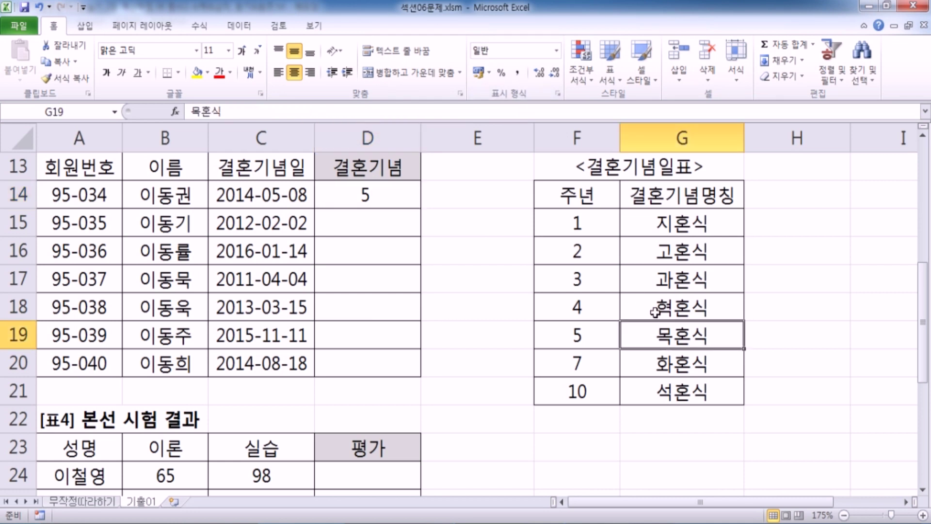
left_click(595, 330)
scroll(612, 320, "down", 1)
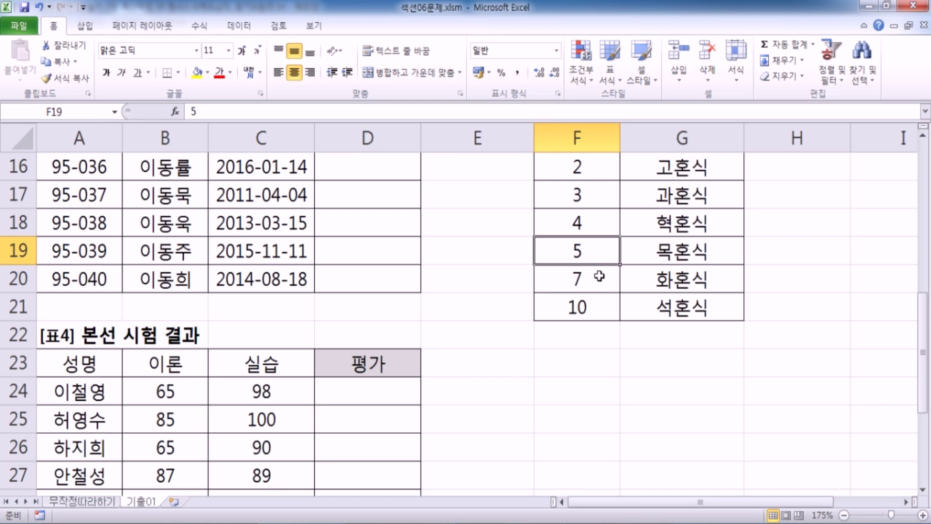
left_click(662, 251)
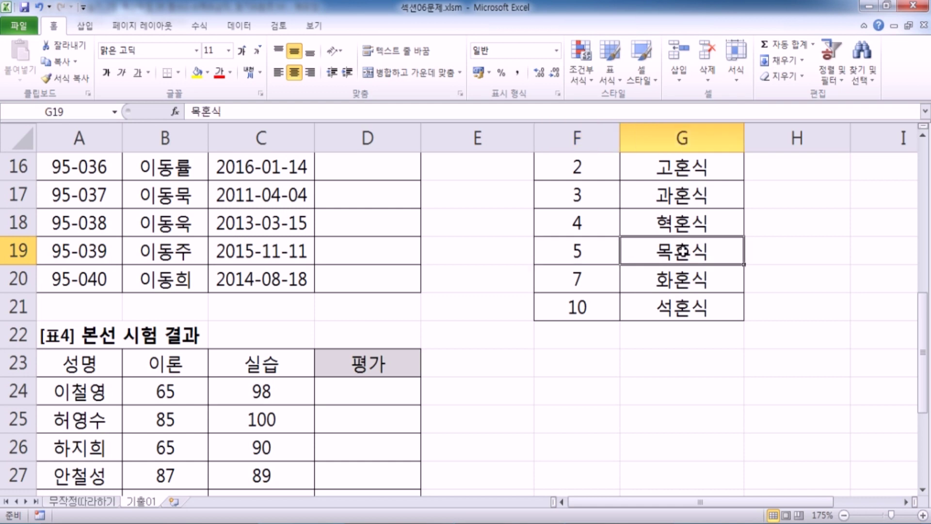
left_click(587, 251)
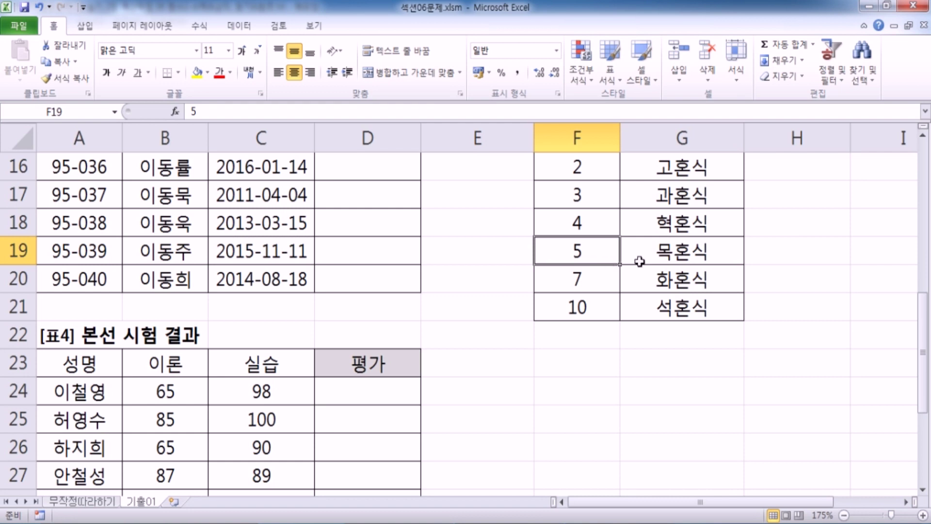
left_click(592, 272)
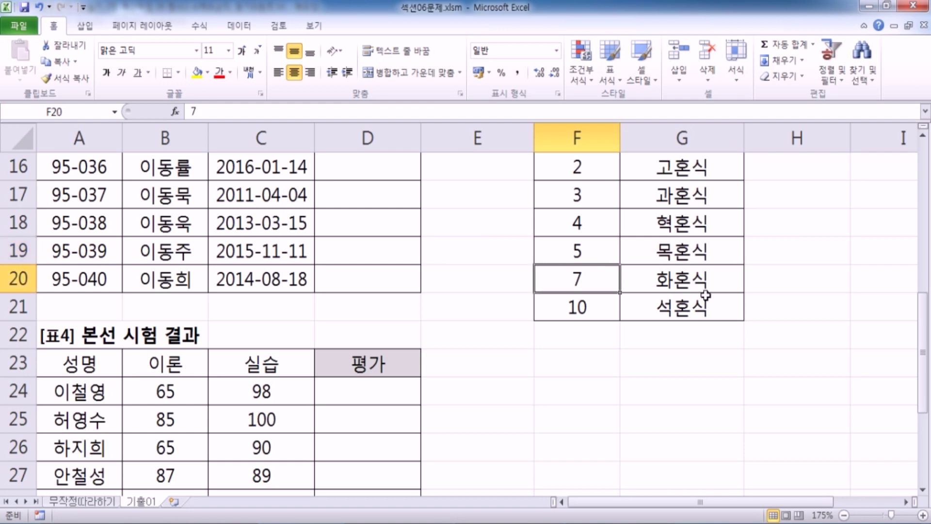
left_click(691, 279)
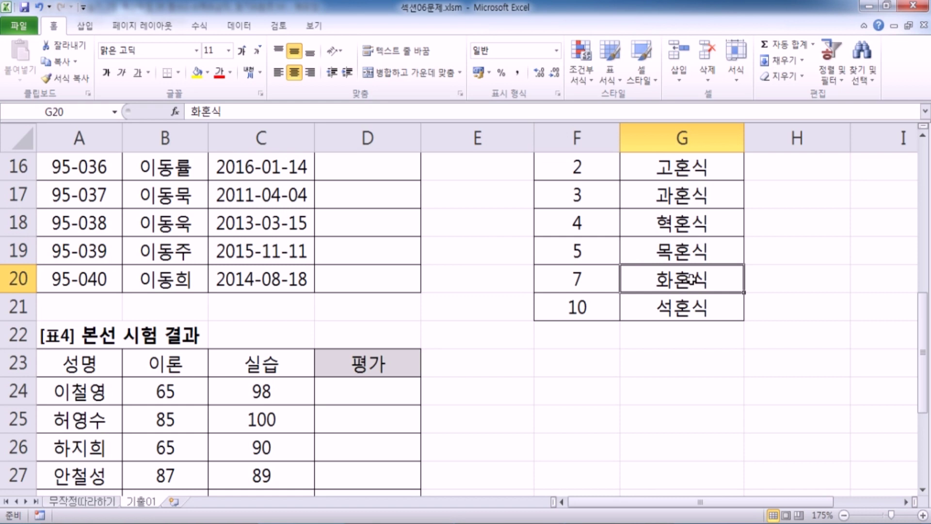
left_click(584, 308)
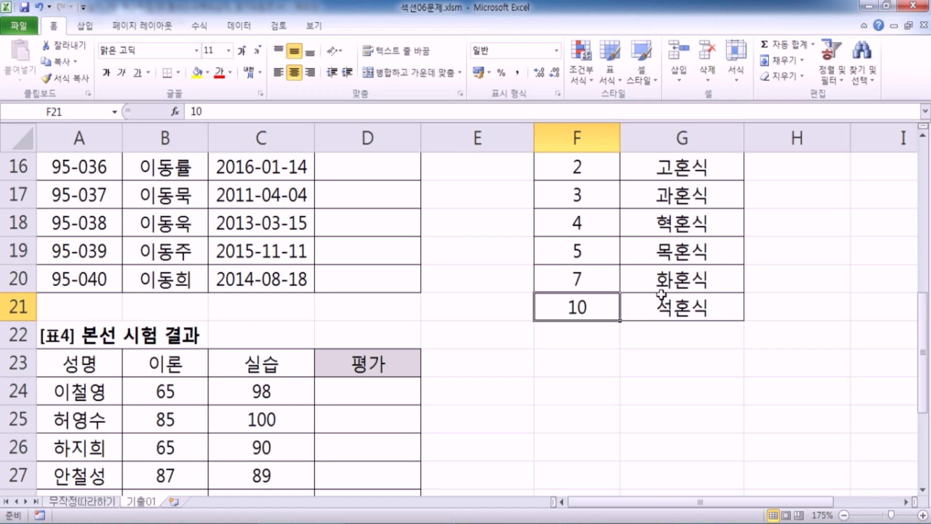
- Cut the expression YEAR(TODAY())-YEAR(C14) out of the formula in D14, keeping only the equals sign
scroll(644, 311, "up", 1)
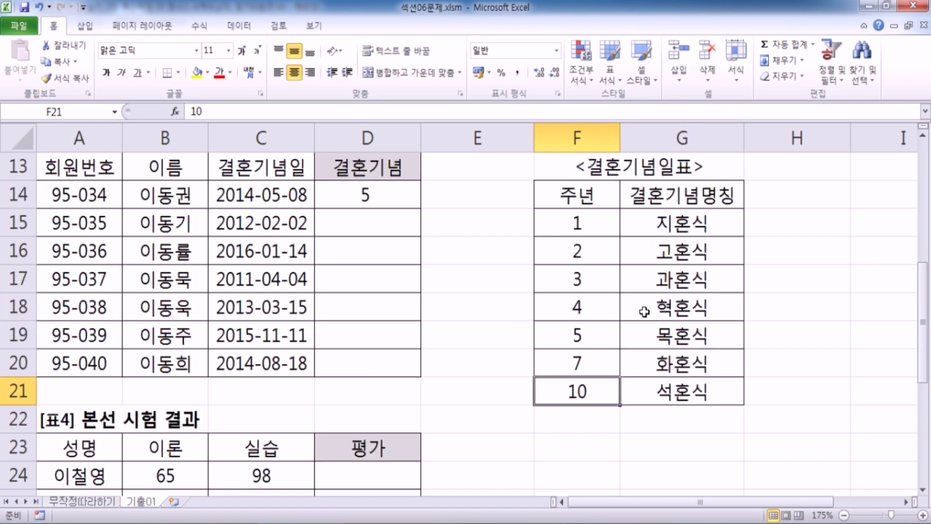
double_click(385, 187)
left_click_drag(270, 189, 479, 194)
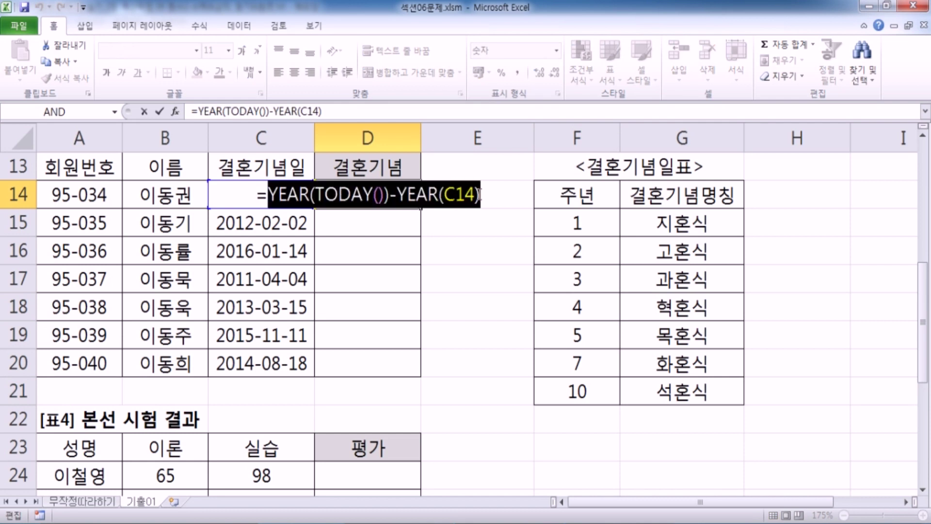
right_click(444, 195)
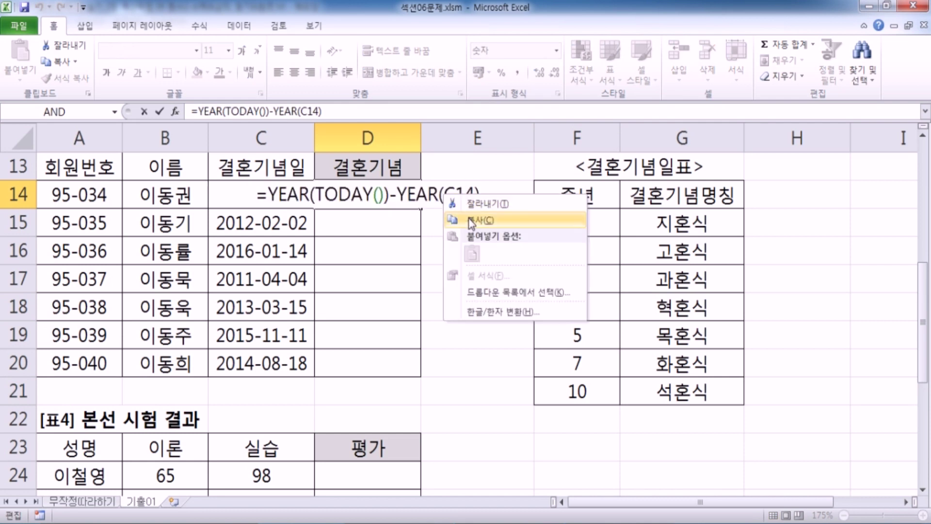
left_click(472, 206)
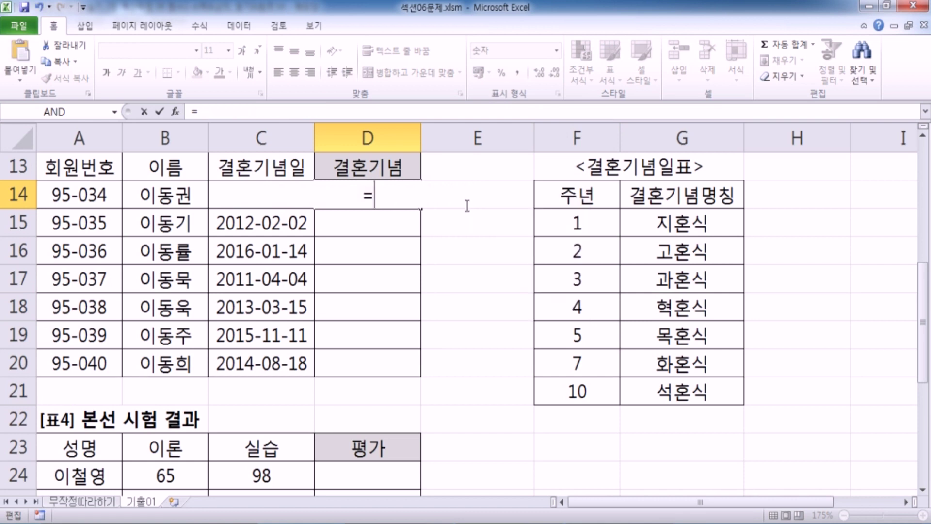
- Start a VLOOKUP function in D14 and paste the cut expression YEAR(TODAY())-YEAR(C14) as its lookup value
type("V")
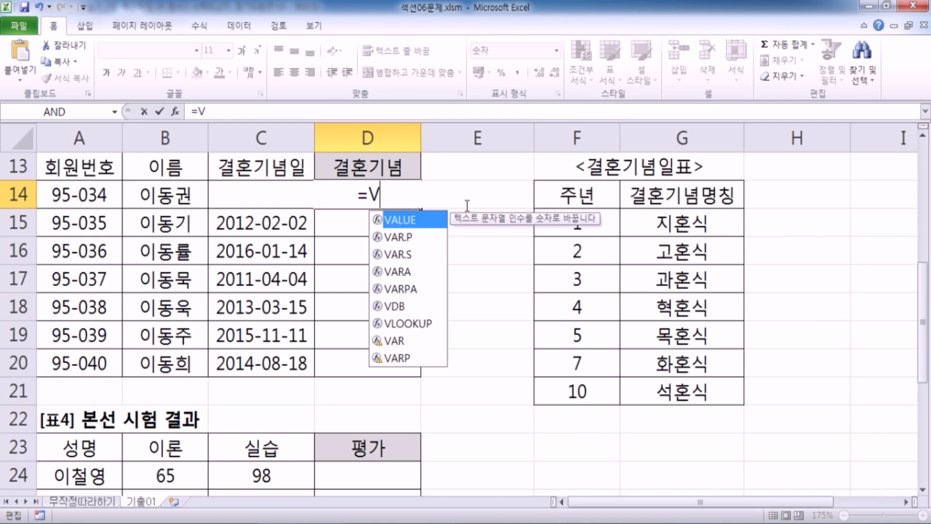
type("LOOKUP(")
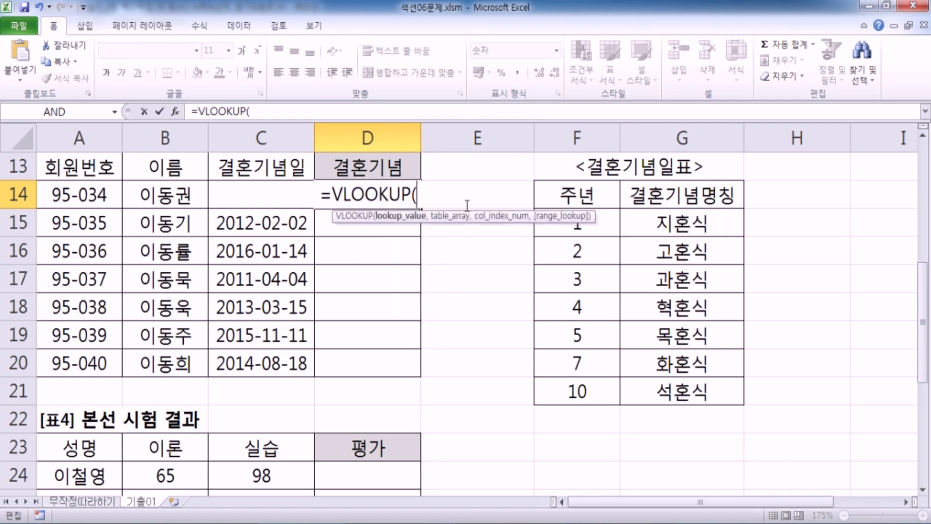
left_click_drag(429, 219, 408, 150)
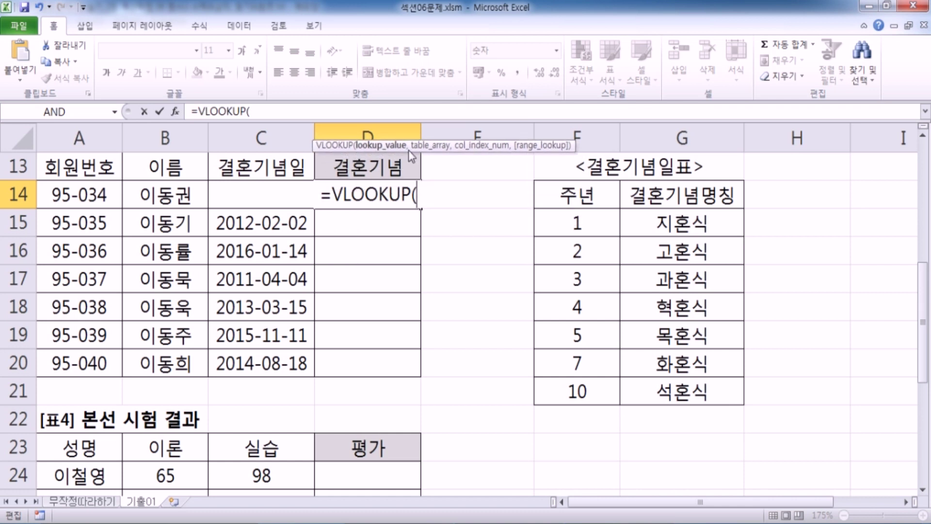
right_click(428, 190)
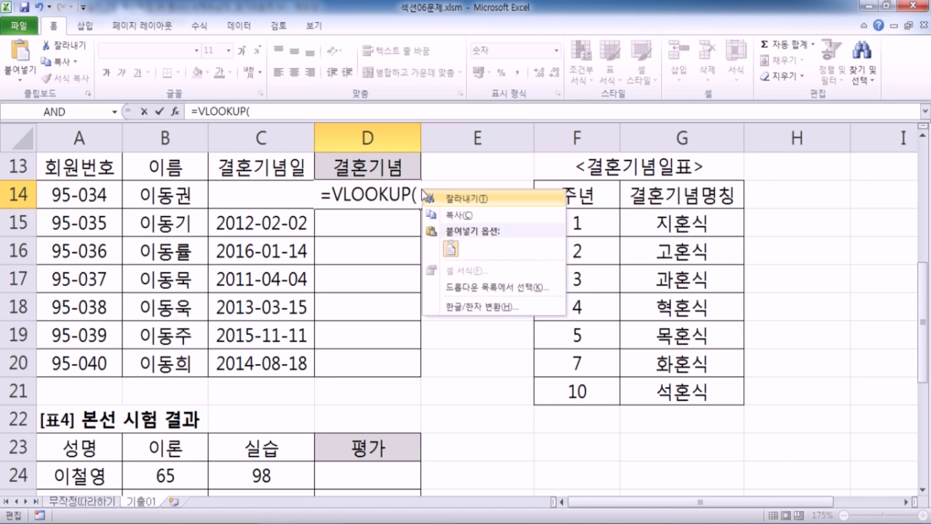
left_click(451, 249)
left_click_drag(311, 194, 518, 195)
left_click(523, 195)
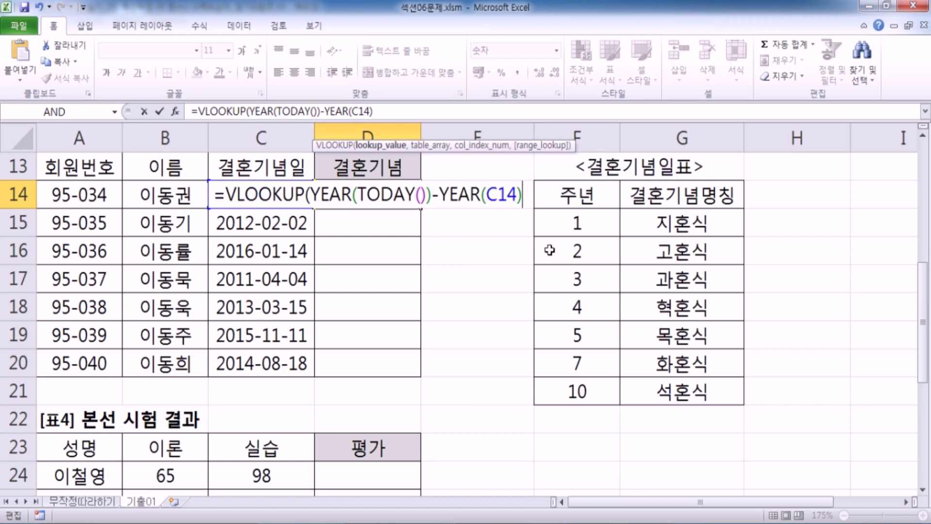
type(",")
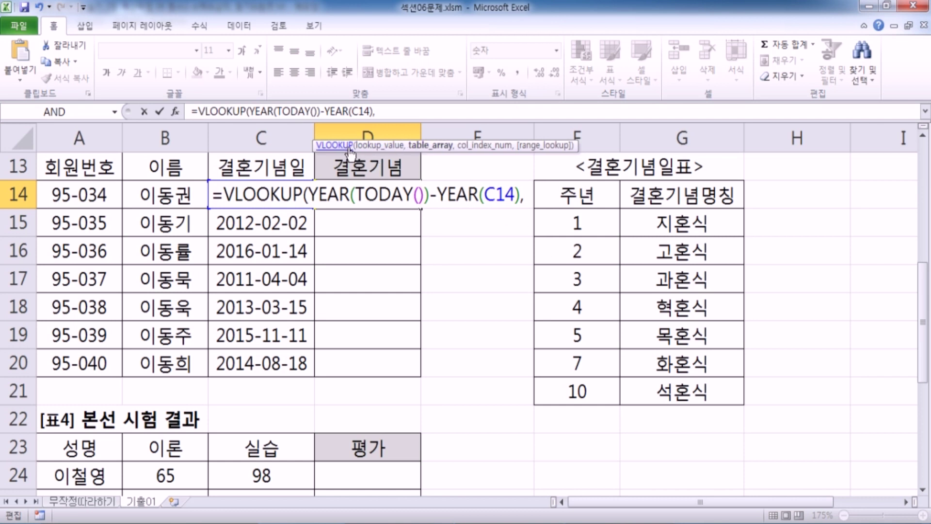
- Add the range F15:G21 as the VLOOKUP table array and make it absolute as $F$15:$G$21
left_click_drag(353, 145, 361, 221)
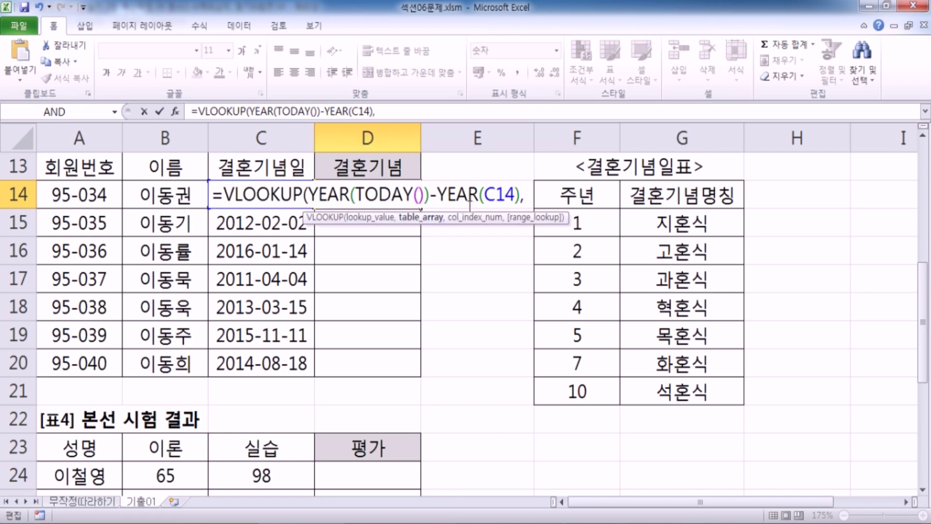
left_click_drag(587, 219, 666, 394)
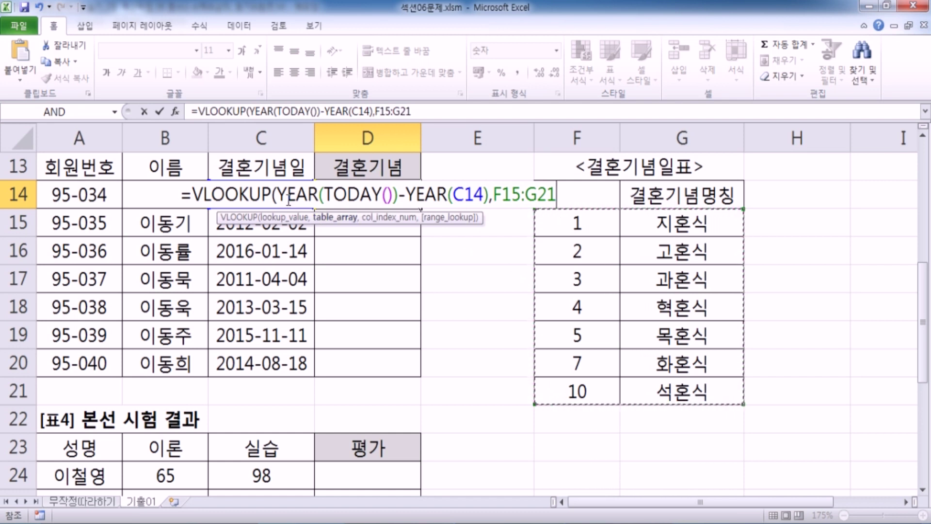
left_click_drag(282, 194, 485, 194)
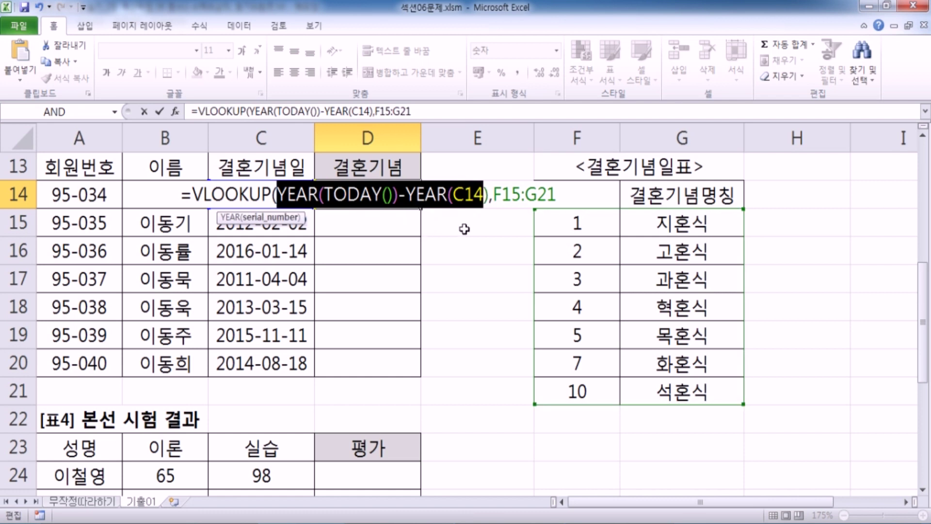
left_click(562, 195)
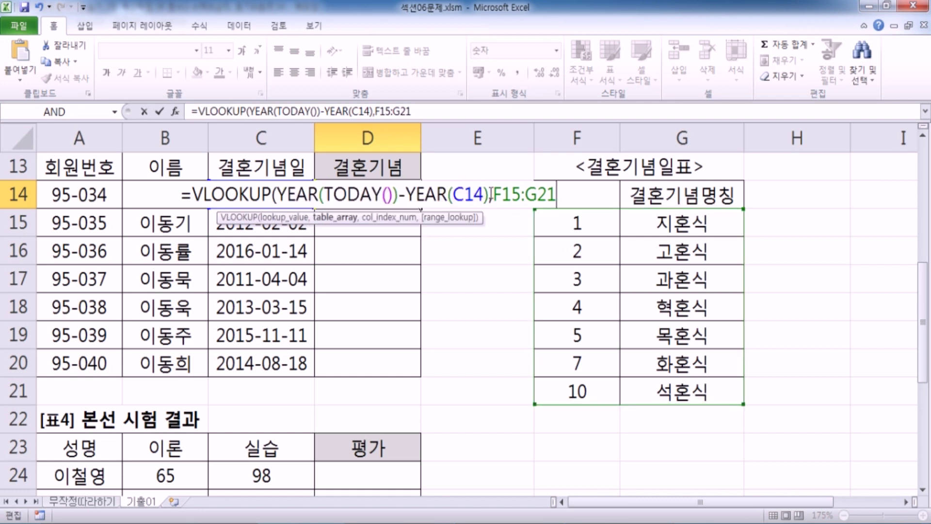
left_click_drag(493, 195, 565, 195)
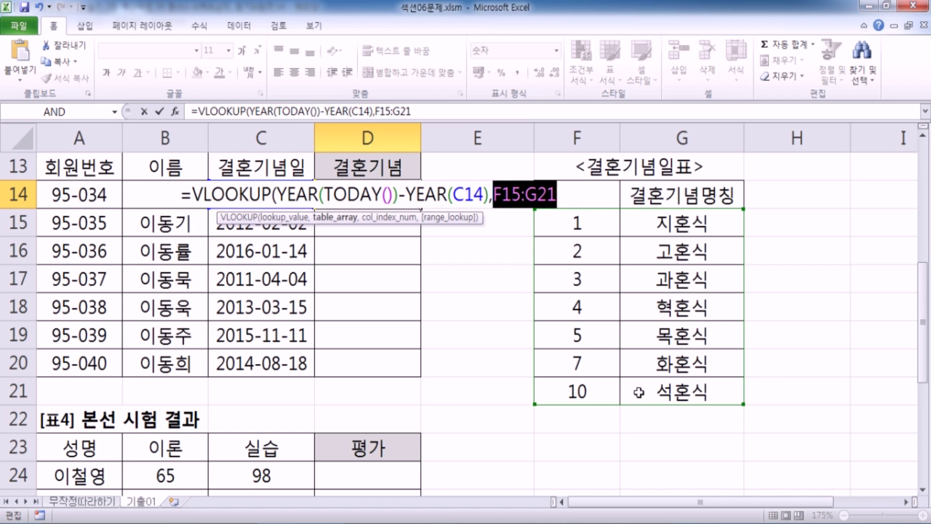
key("F4")
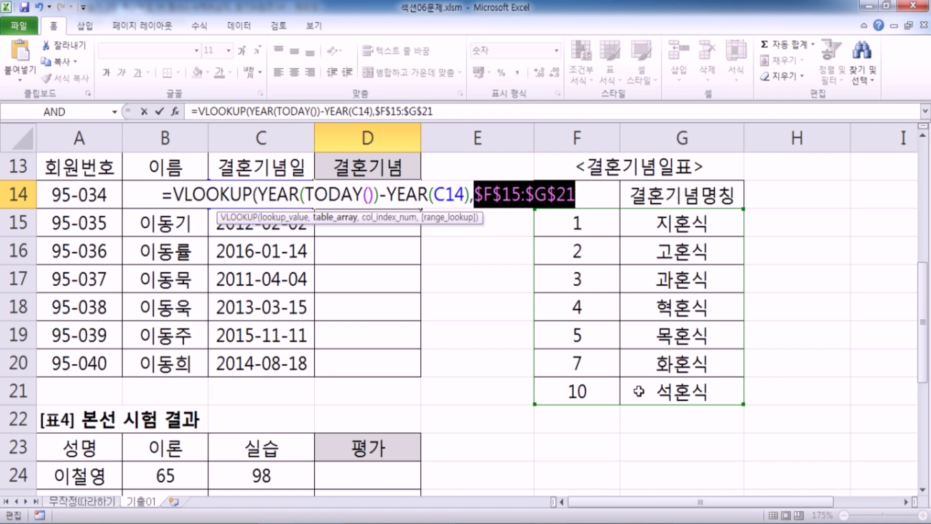
left_click(586, 200)
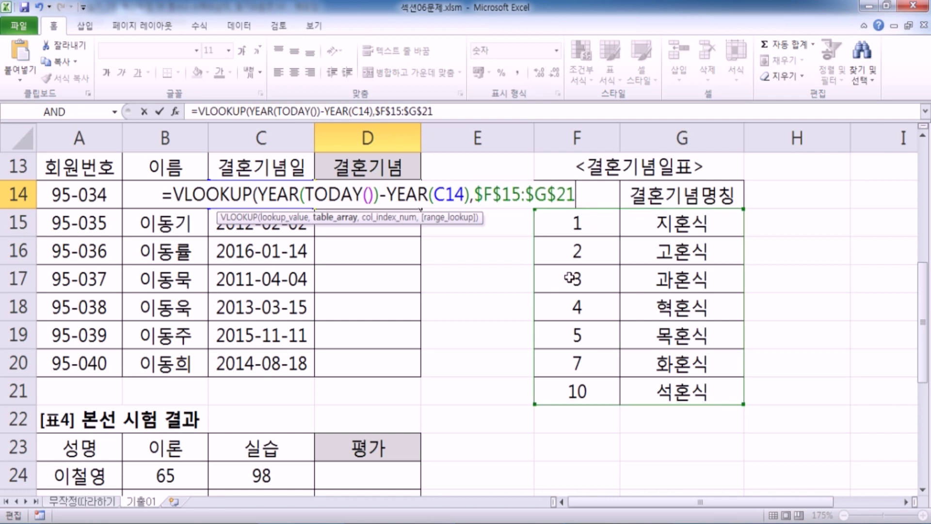
- Set the VLOOKUP column index in D14 to 2 and choose TRUE, approximate match, as the range lookup
type(",")
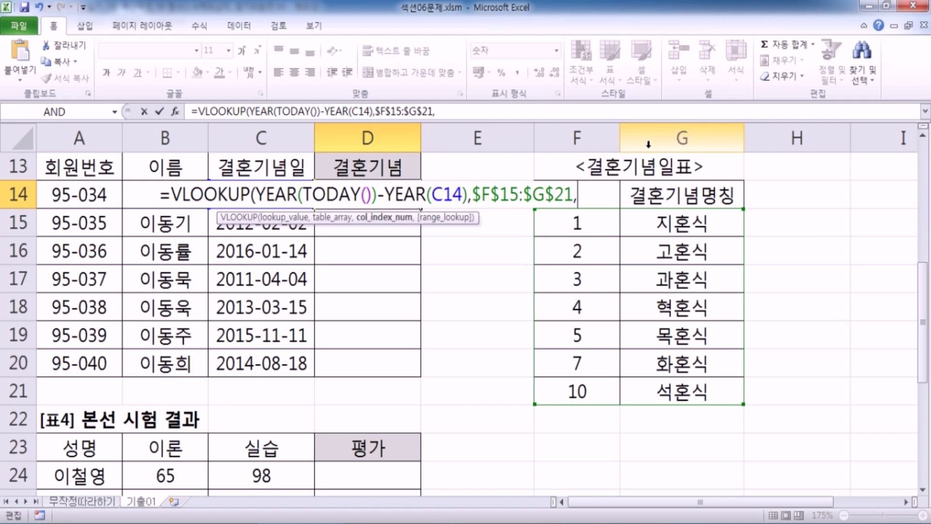
type("2")
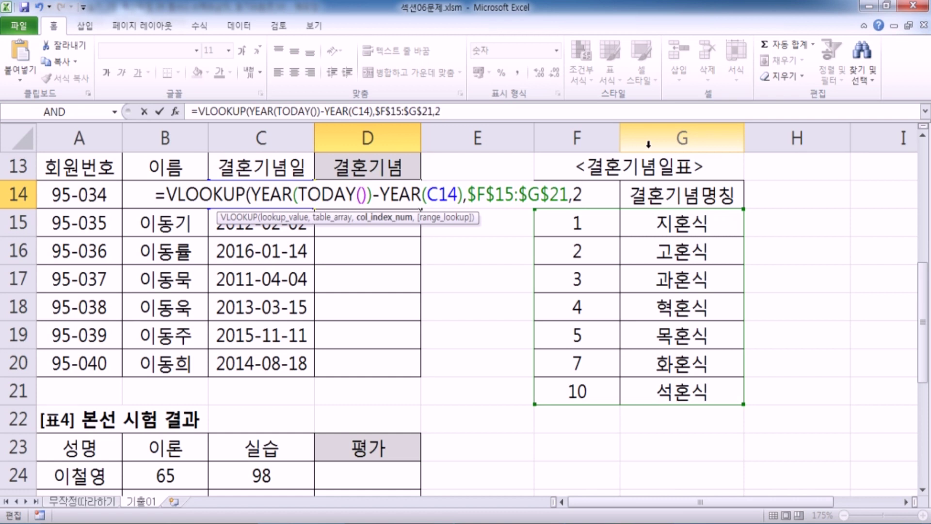
type(",")
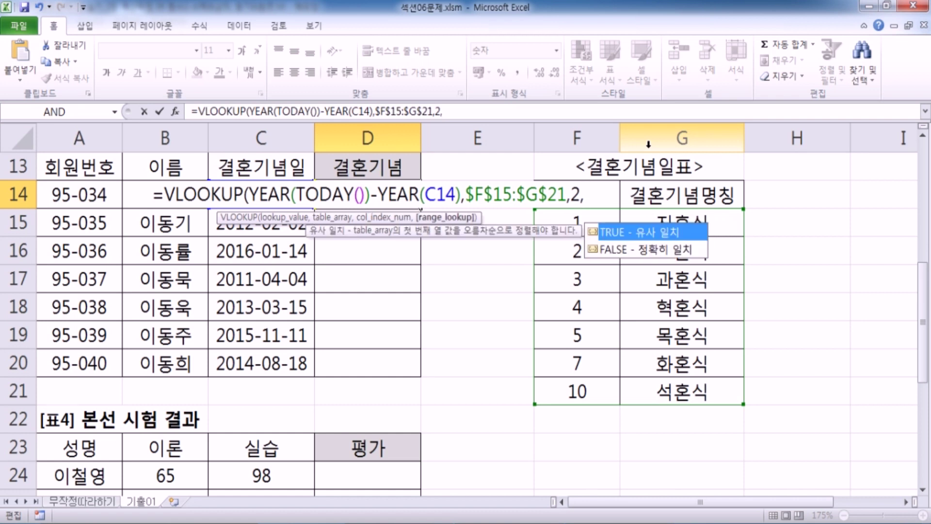
left_click(635, 256)
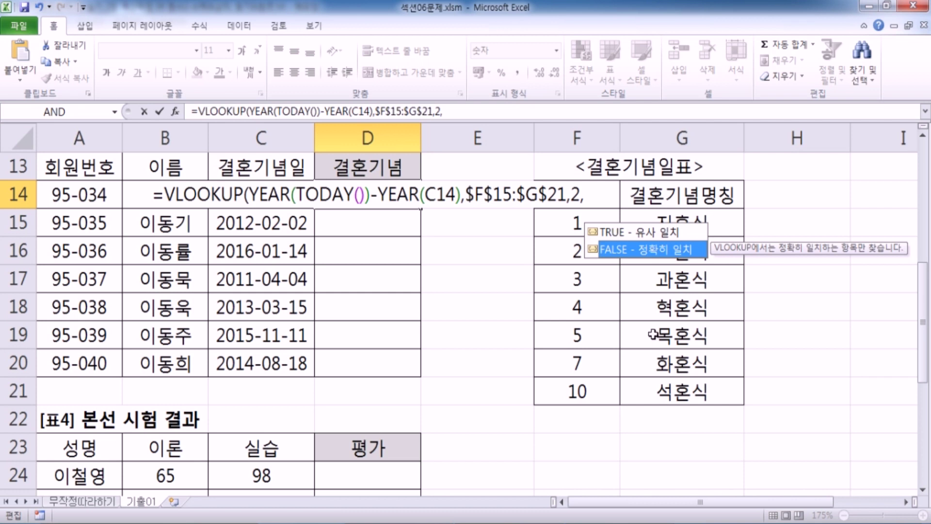
left_click(626, 236)
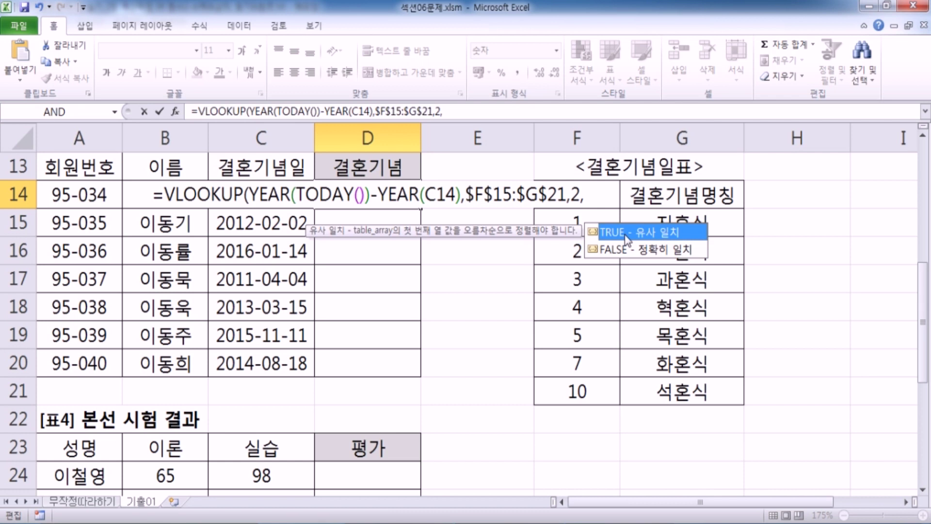
double_click(626, 236)
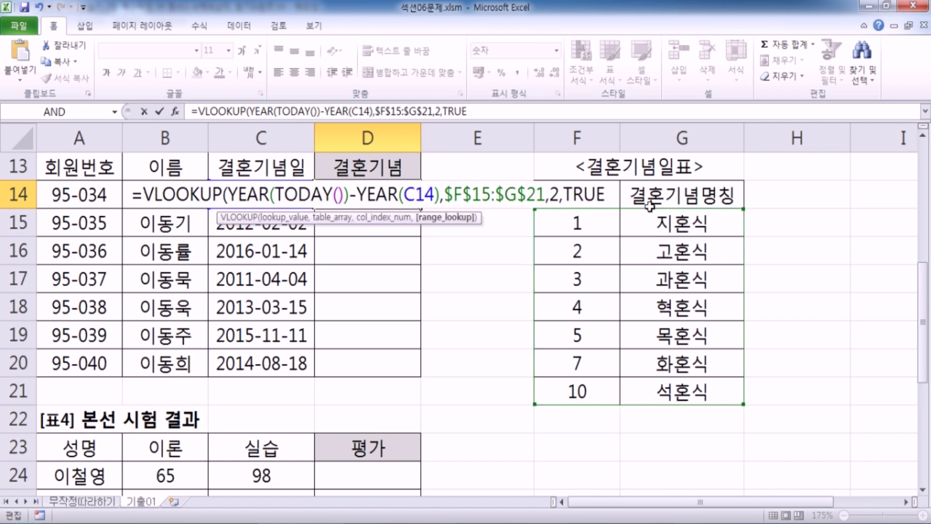
- Remove and reinsert TRUE as the range lookup argument, then close the parenthesis and enter the VLOOKUP formula in D14
left_click_drag(564, 197, 607, 196)
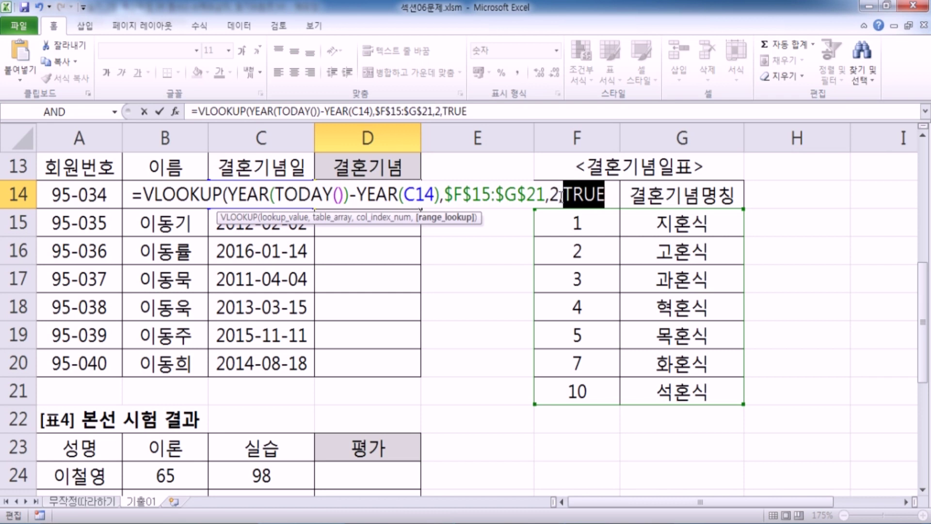
left_click(617, 196)
key("BackSpace")
key("BackSpace")
key("BackSpace")
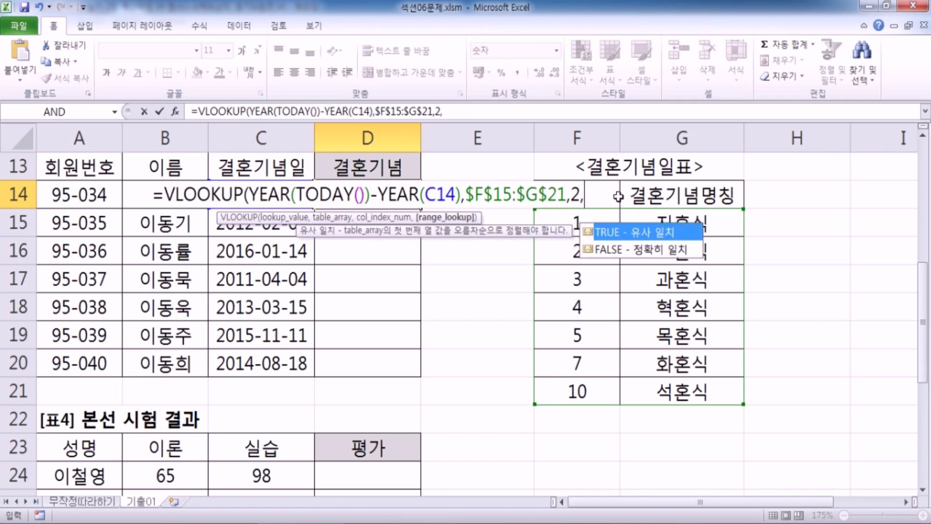
key("Tab")
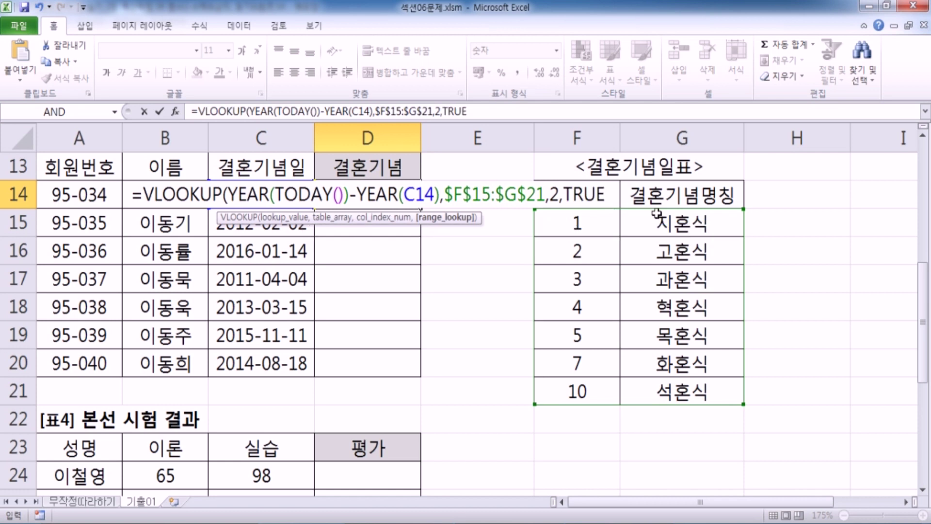
type(")")
key("Return")
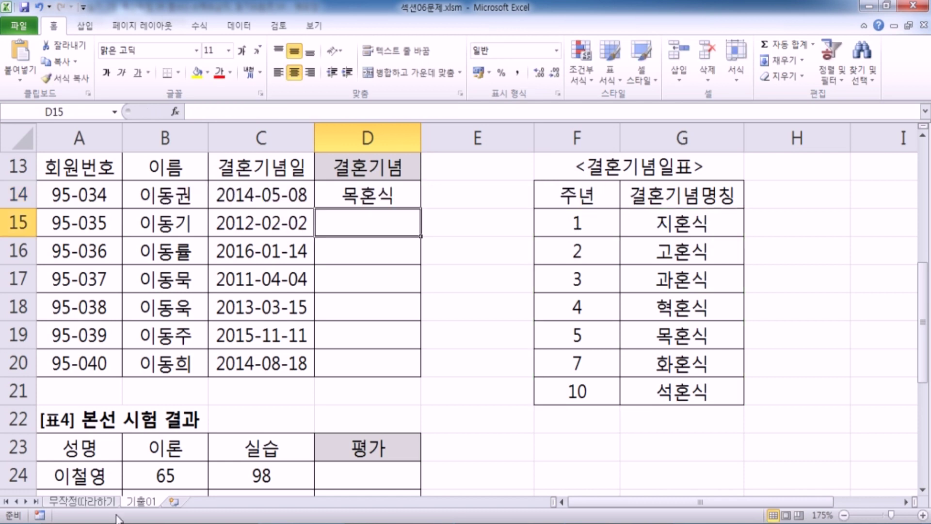
- Look over the lookup tables and their data on the 무작정따라하기 sheet
left_click(101, 514)
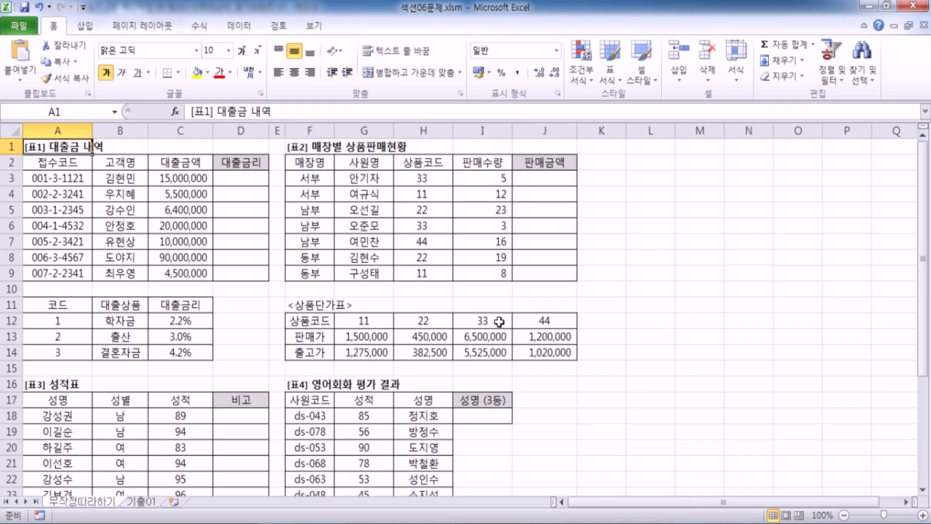
left_click(482, 179)
scroll(439, 241, "down", 5)
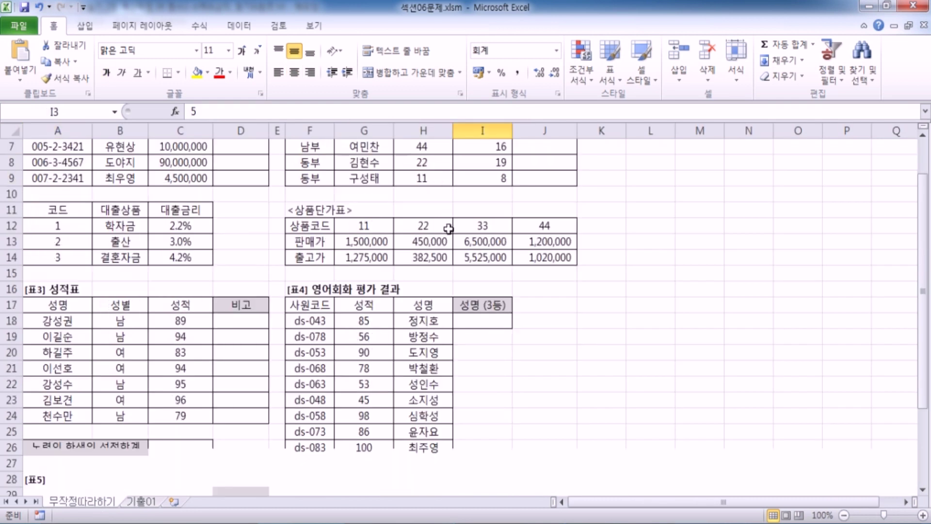
scroll(439, 241, "up", 5)
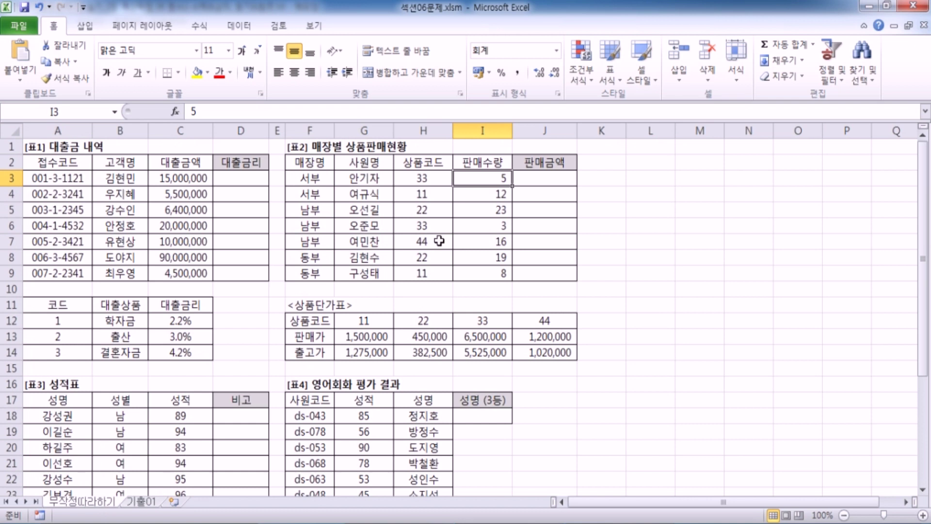
- Go back to the 기출01 sheet and compare the sales quantities in column H with the quantity brackets and rates in the 할인율표 table
left_click(141, 501)
scroll(199, 463, "up", 1)
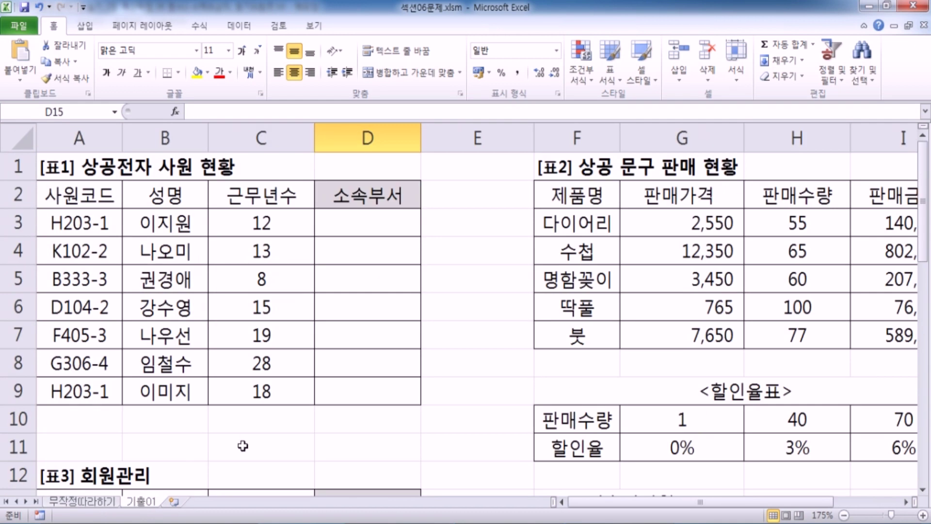
left_click_drag(766, 223, 762, 339)
scroll(727, 383, "down", 1)
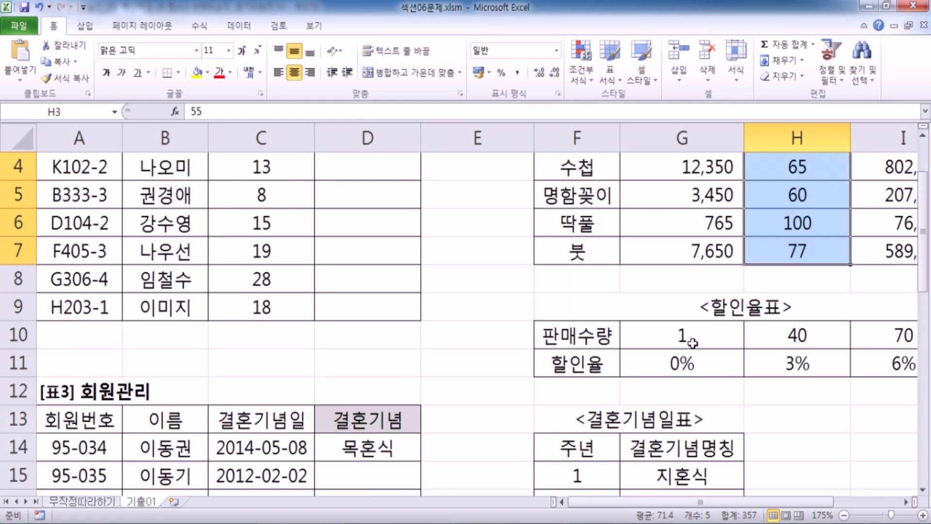
scroll(645, 491, "right", 2)
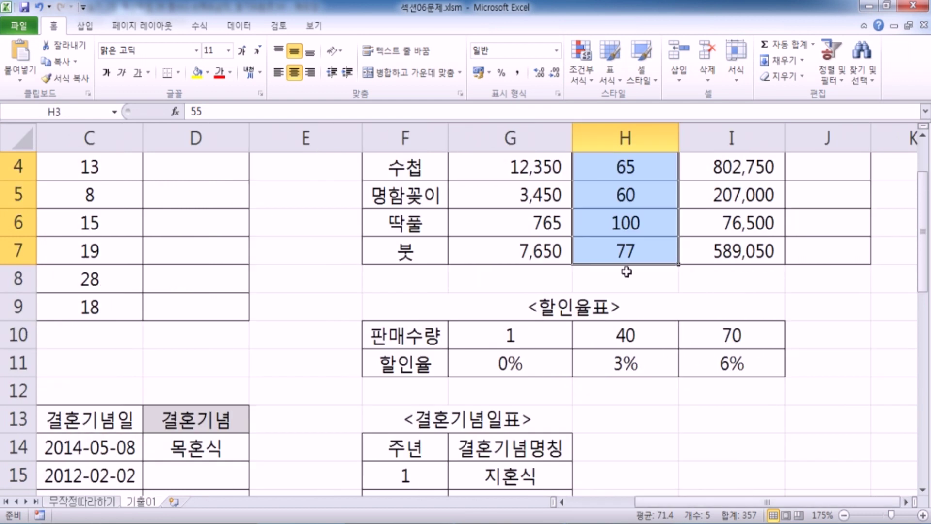
left_click(622, 198)
left_click(651, 335)
left_click(711, 333)
left_click(659, 339)
left_click(643, 363)
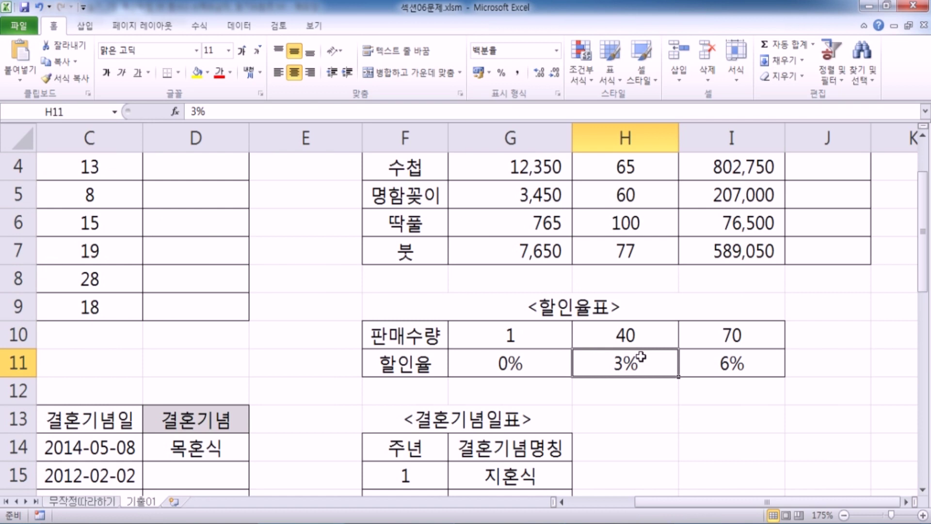
- Review the wedding dates in C15 and C17, and fill the VLOOKUP formula from D14 down to D20
scroll(359, 409, "down", 3)
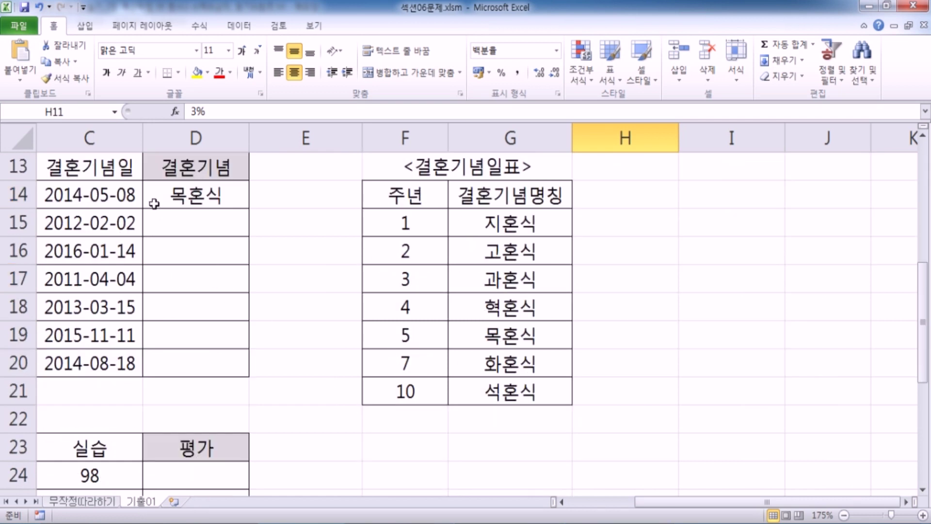
key("Home")
left_click(345, 250)
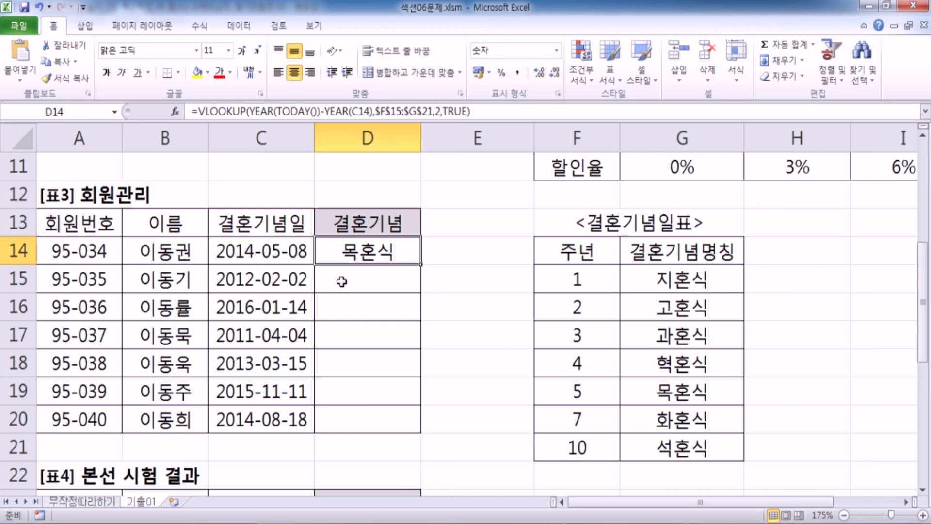
left_click(279, 281)
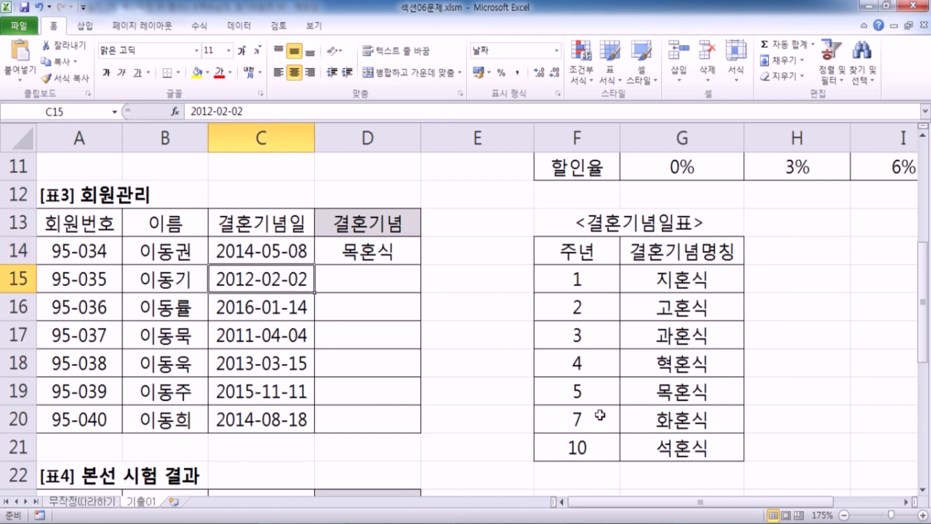
left_click(252, 338)
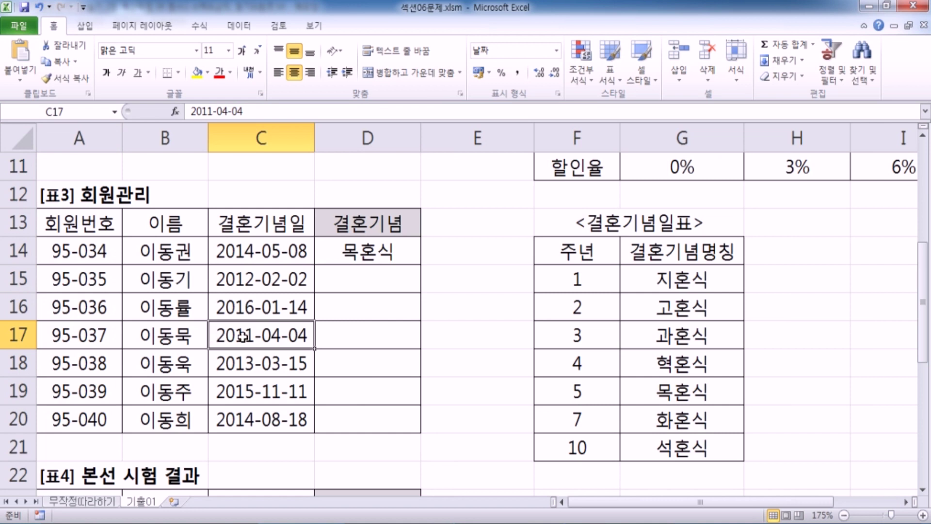
left_click(380, 257)
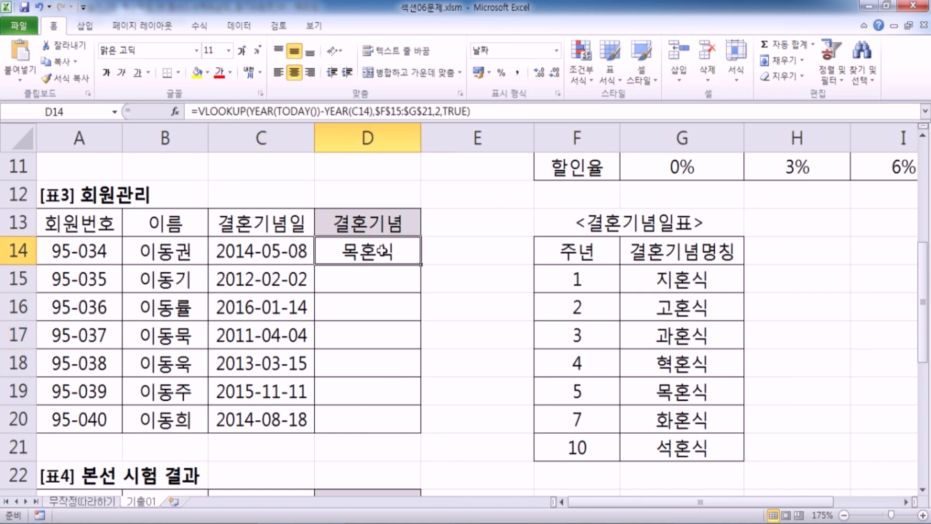
left_click_drag(418, 265, 415, 430)
left_click(353, 343)
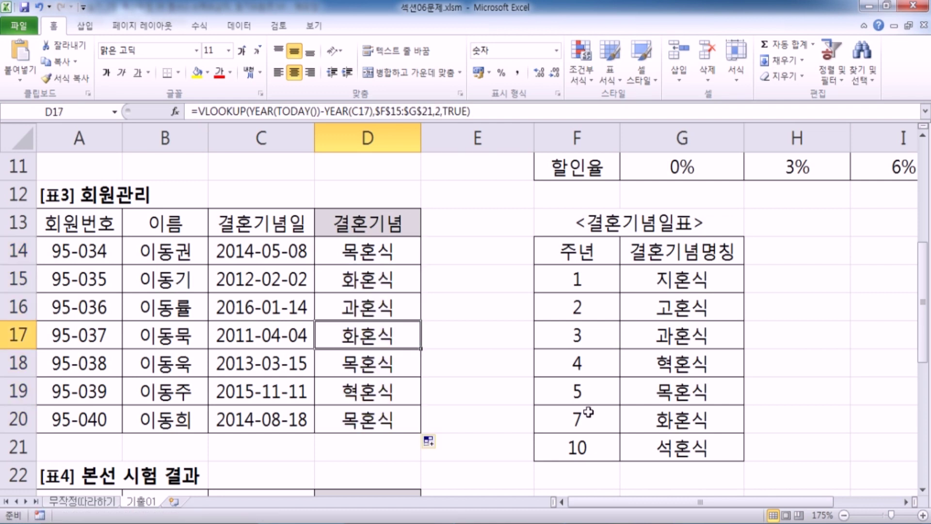
left_click(406, 250)
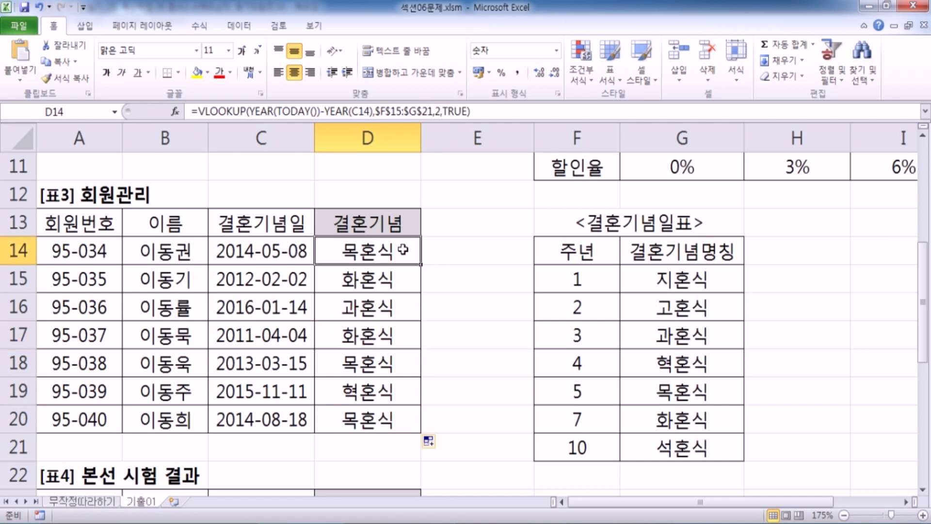
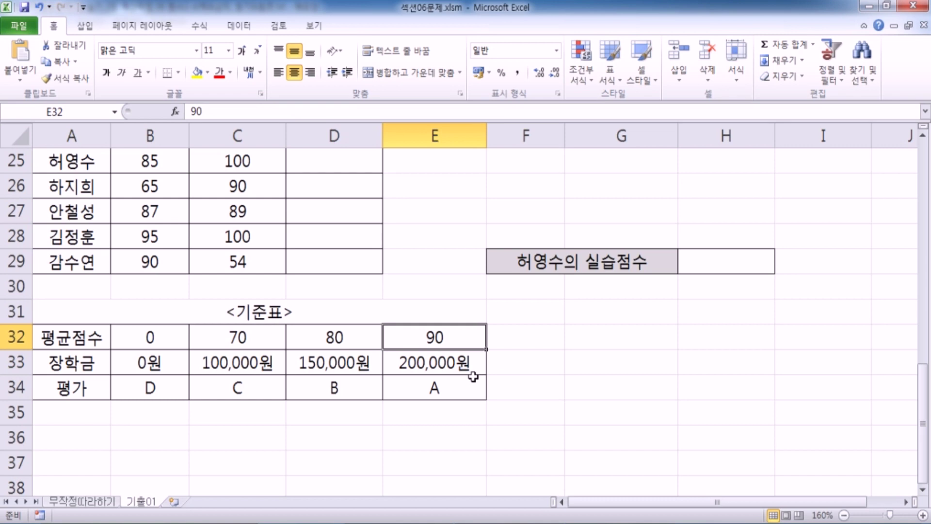
- Collapse the ribbon and copy the expression AVERAGE(B24:C24) from D24's formula in [표4], leaving the cell unchanged
scroll(470, 372, "up", 2)
scroll(371, 297, "down", 1)
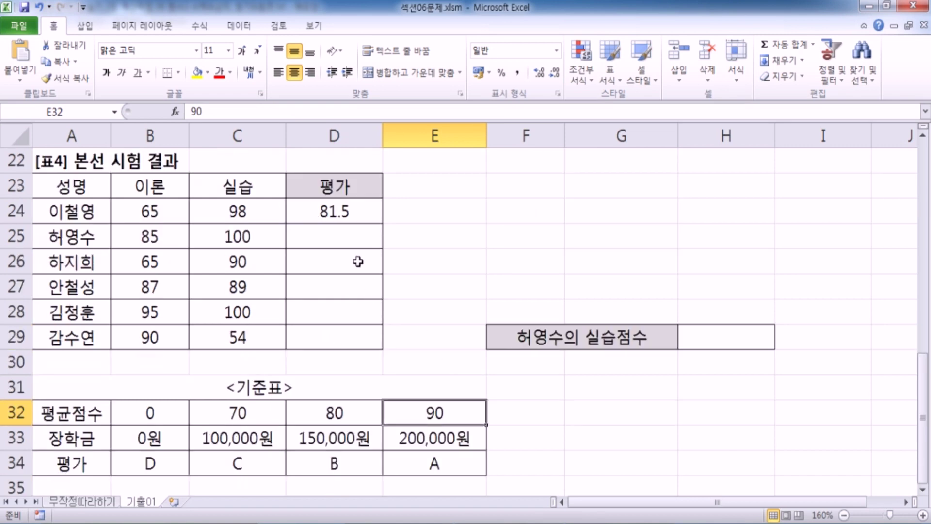
double_click(55, 25)
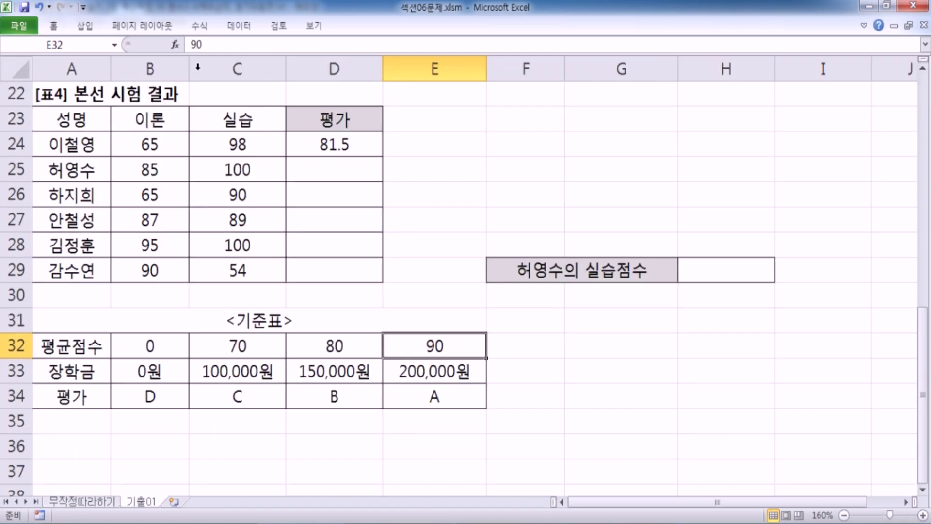
double_click(343, 151)
left_click_drag(273, 144, 408, 142)
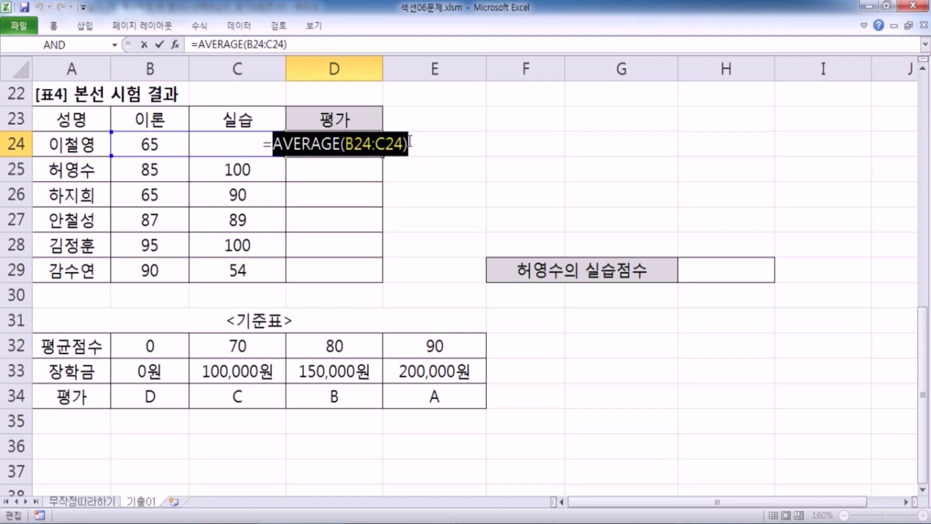
key("Escape")
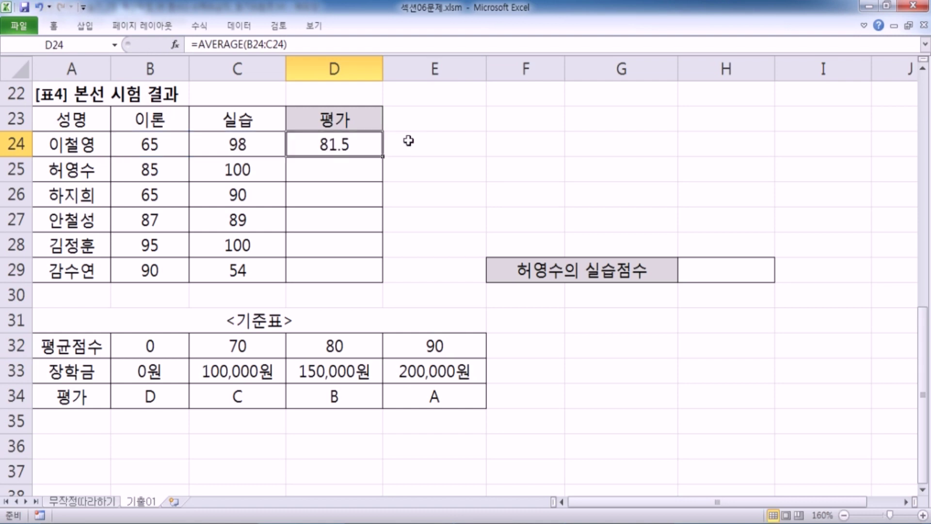
- Replace the content of D24 with an HLOOKUP function that uses AVERAGE(B24:C24) as its lookup value
key("Delete")
type("=")
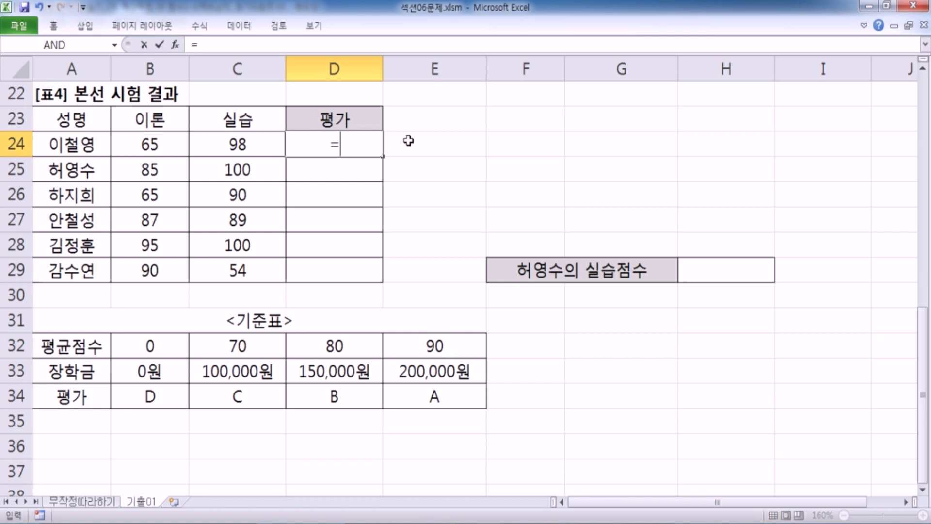
type("HLOOKUP(")
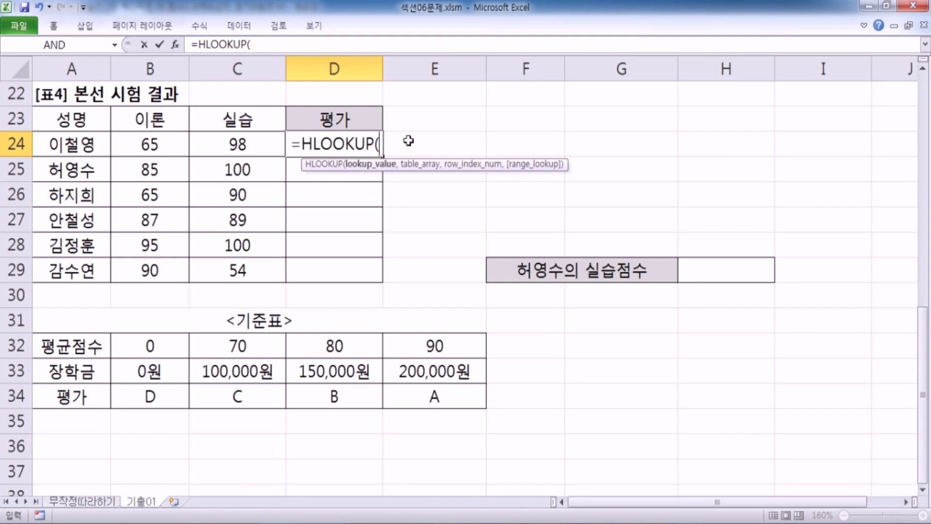
type("AVERAGE(B24:C24)")
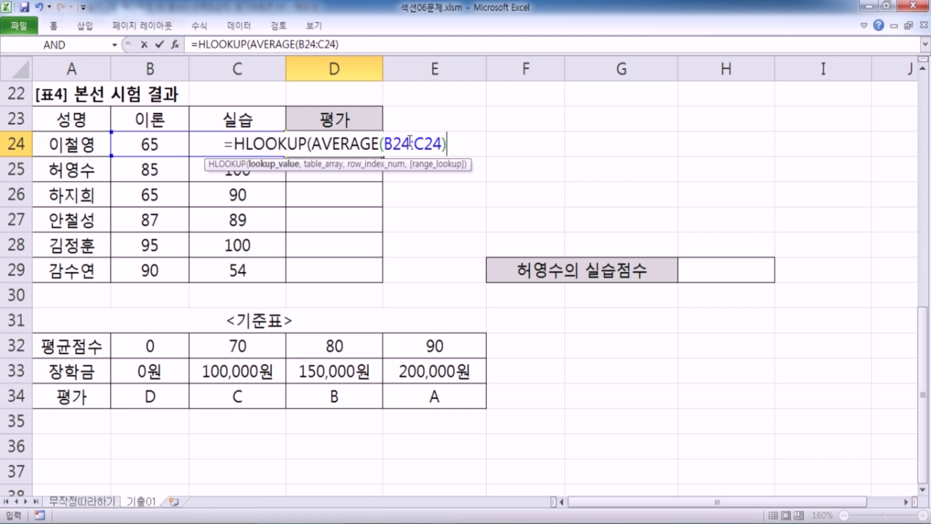
- Set the table array of D24's HLOOKUP to the 기준표 values as the absolute range $B$32:$E$34
type(",")
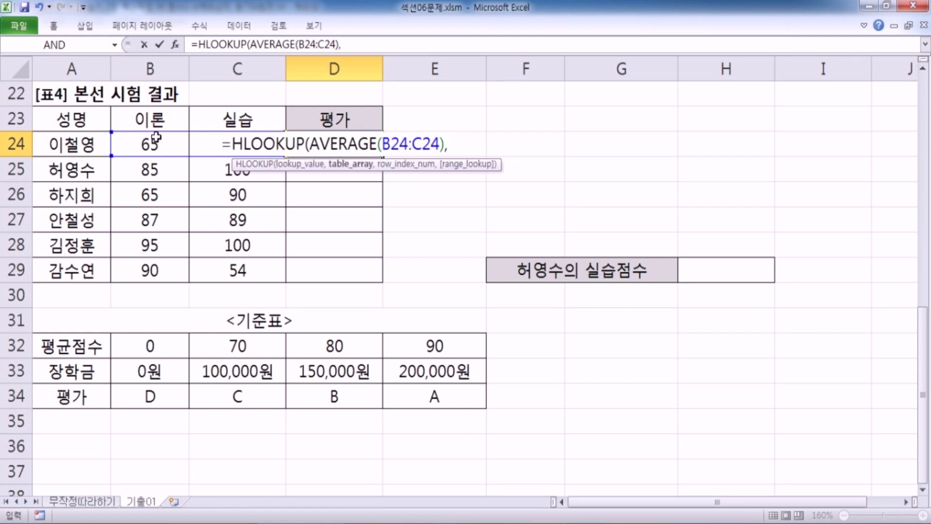
scroll(341, 124, "down", 1)
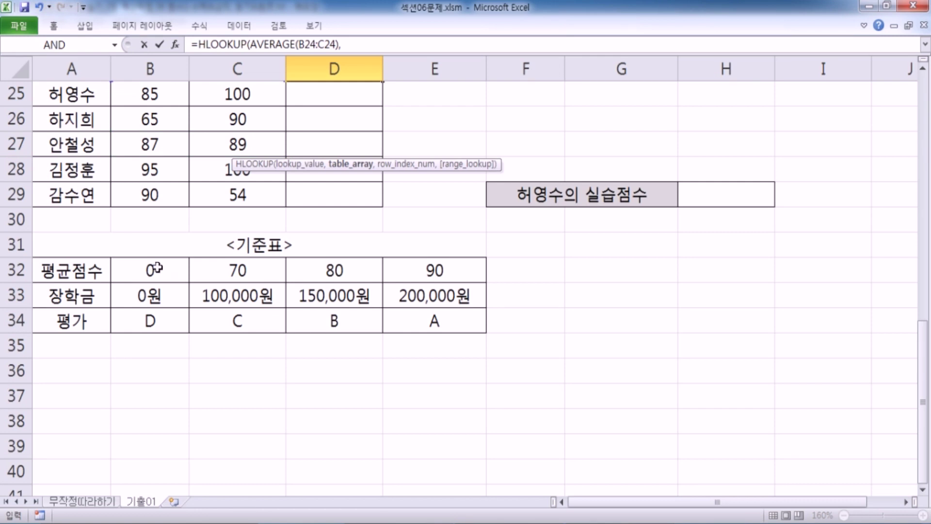
left_click_drag(152, 269, 461, 320)
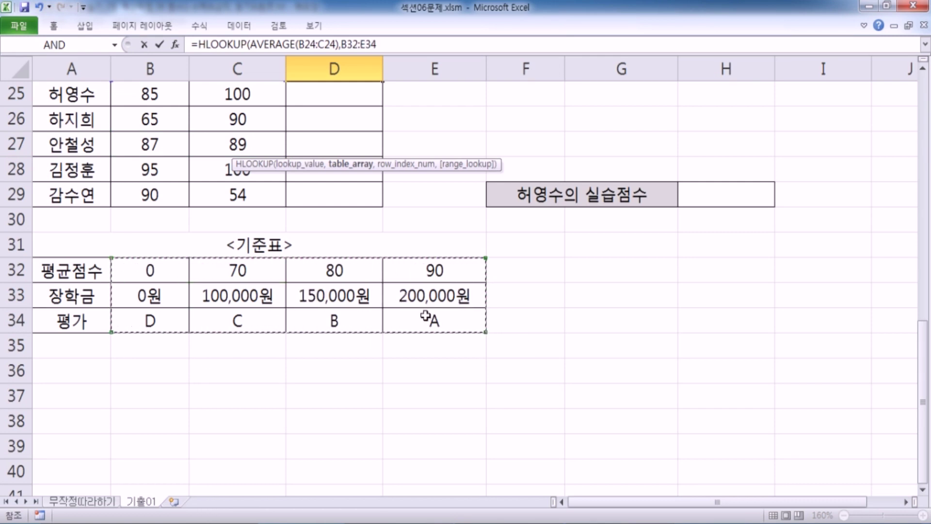
scroll(423, 313, "up", 1)
key("F4")
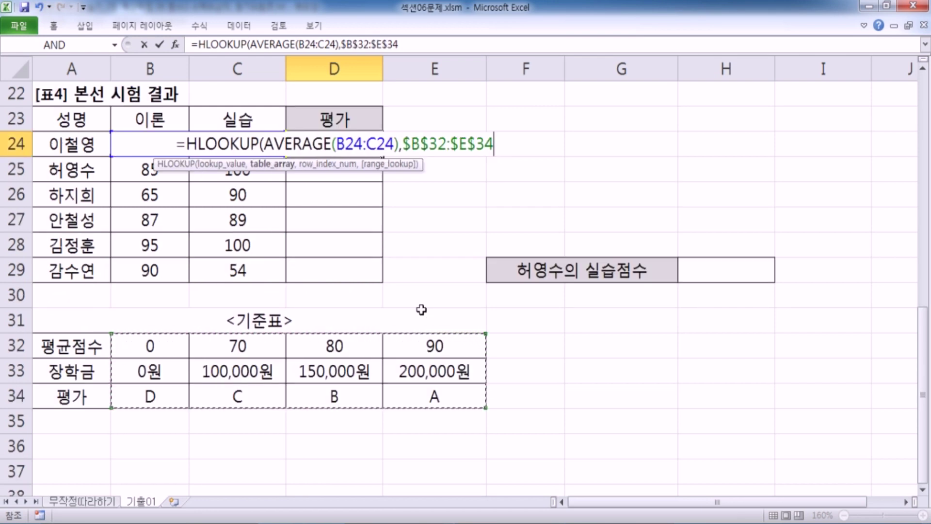
- Complete D24's HLOOKUP with row index 3 and approximate match TRUE, and fill the formula down to D29
type(",")
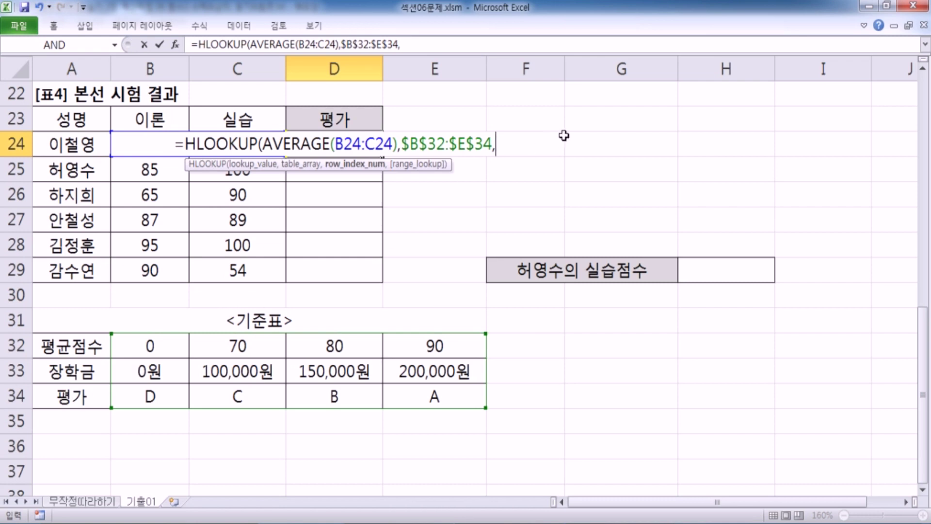
type("3")
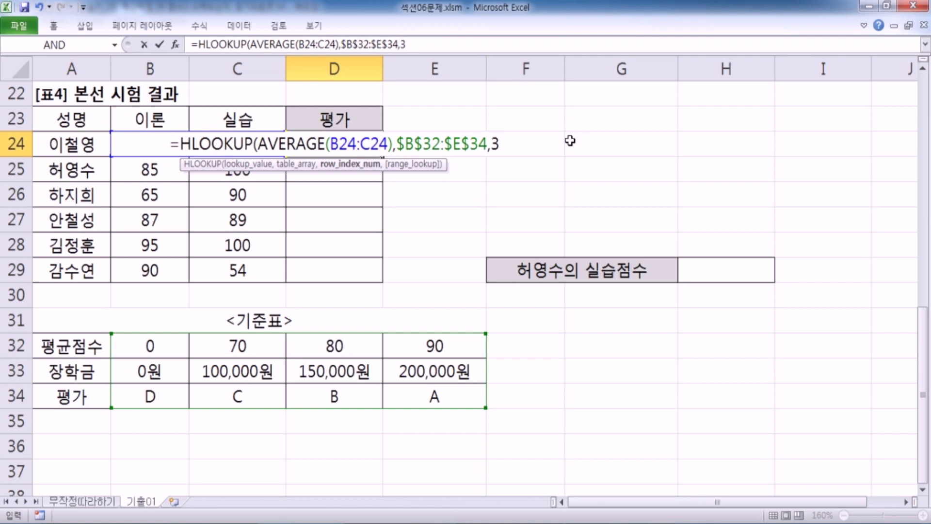
type(",")
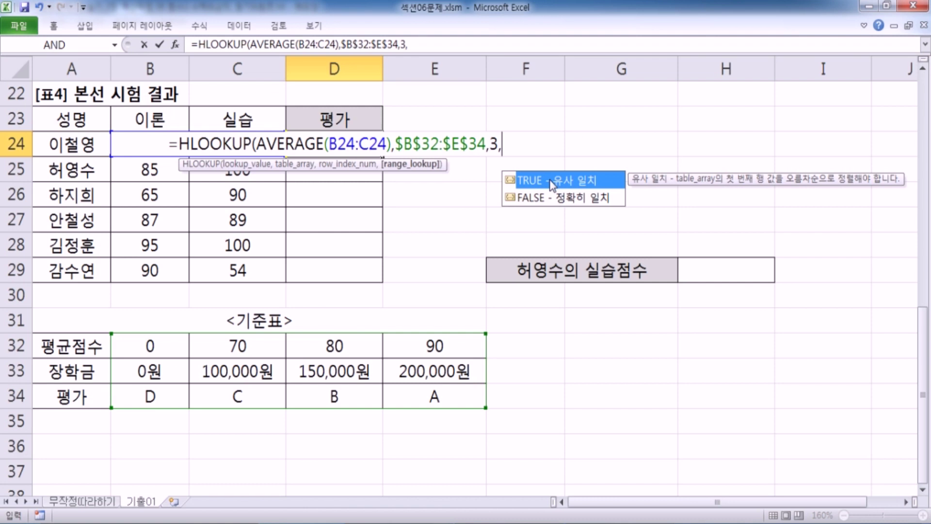
double_click(551, 181)
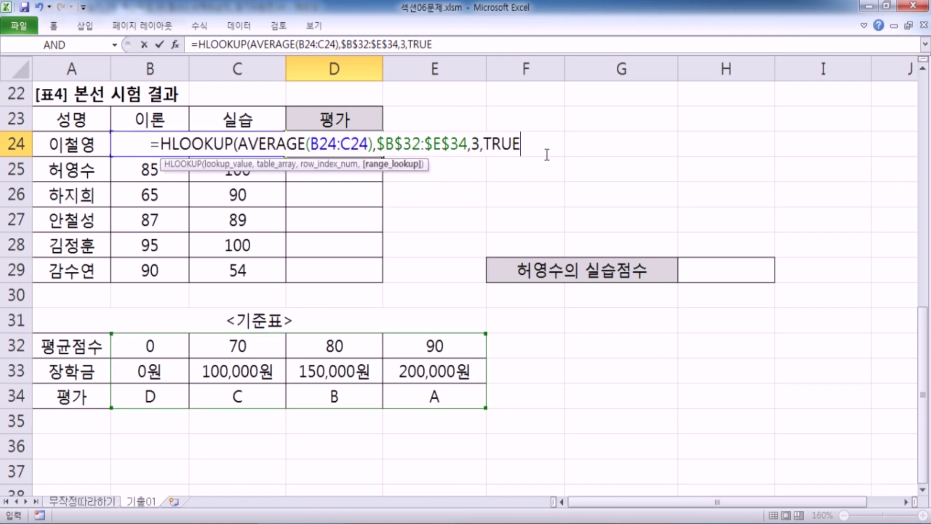
type(")")
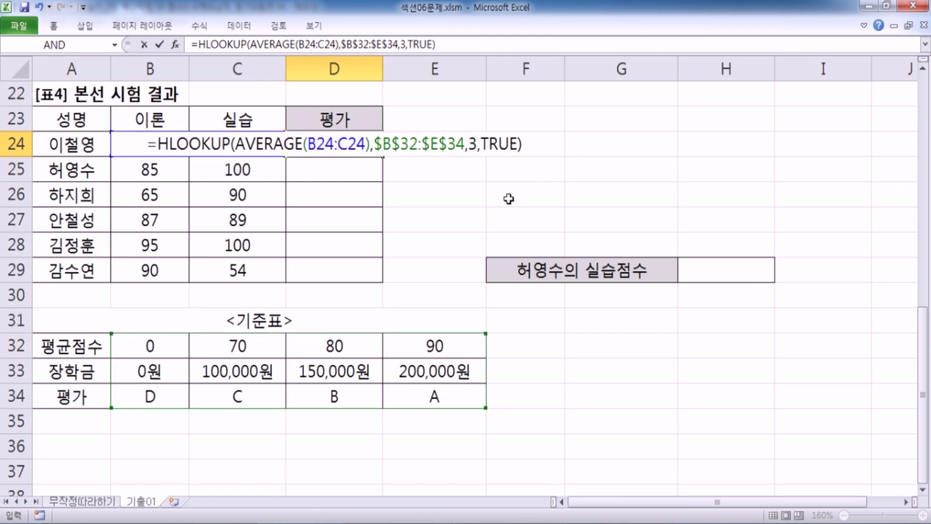
key("Return")
left_click(359, 146)
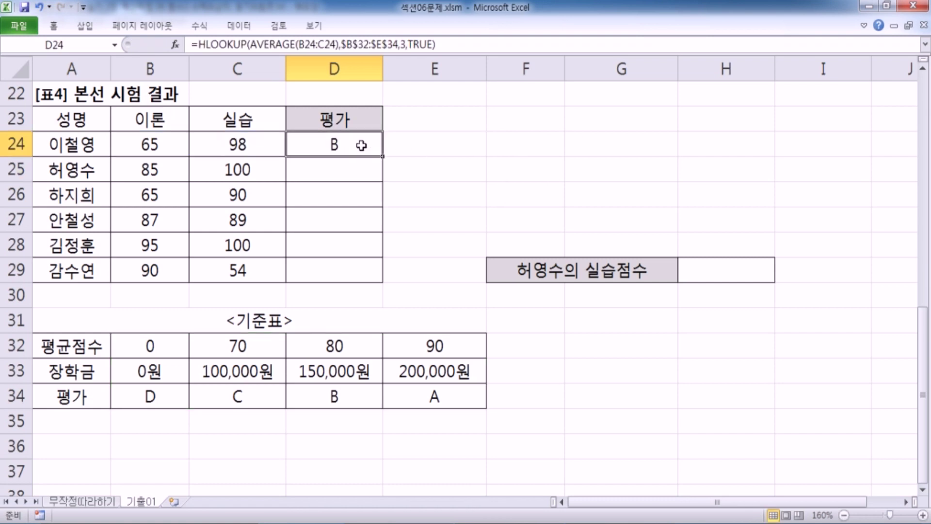
left_click_drag(383, 160, 375, 274)
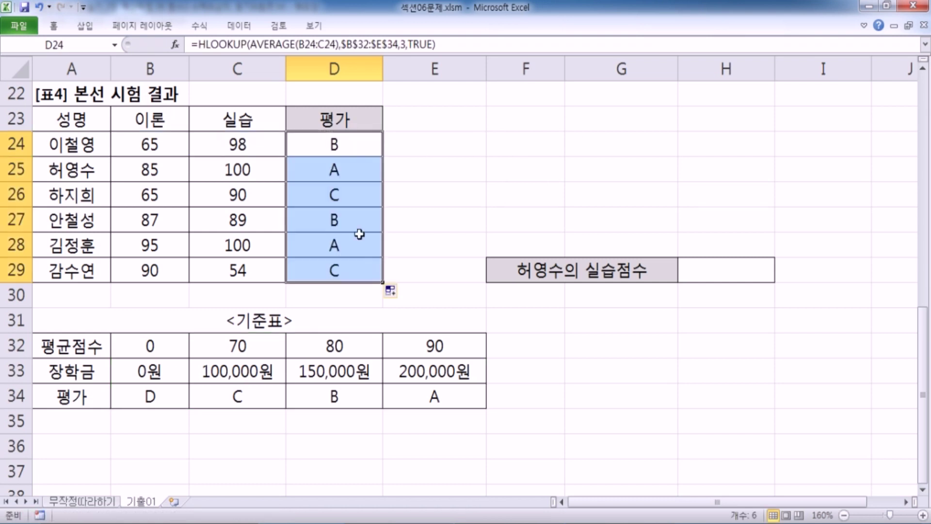
- Copy D24's full HLOOKUP formula into the Notepad notes under question 4, adding a space after each comma between its arguments
left_click(373, 140)
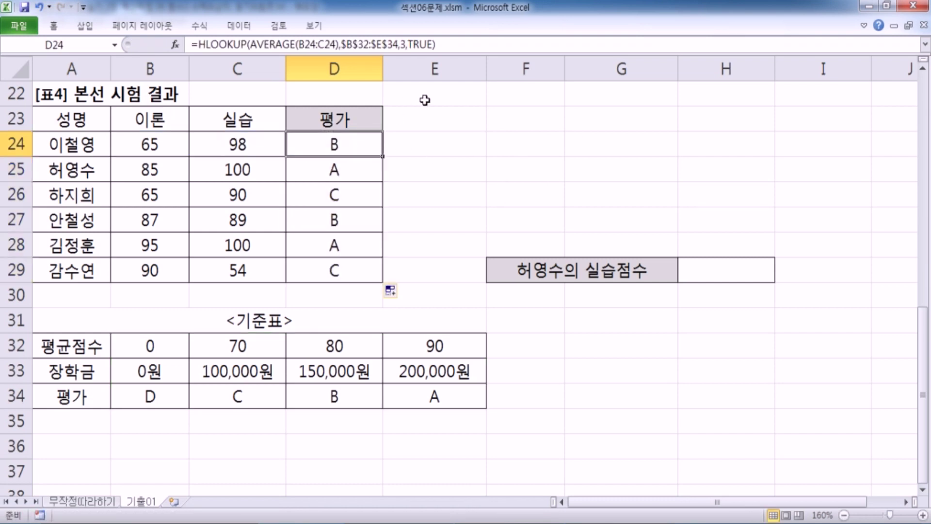
key("F2")
left_click_drag(450, 145, 148, 145)
key("ctrl+c")
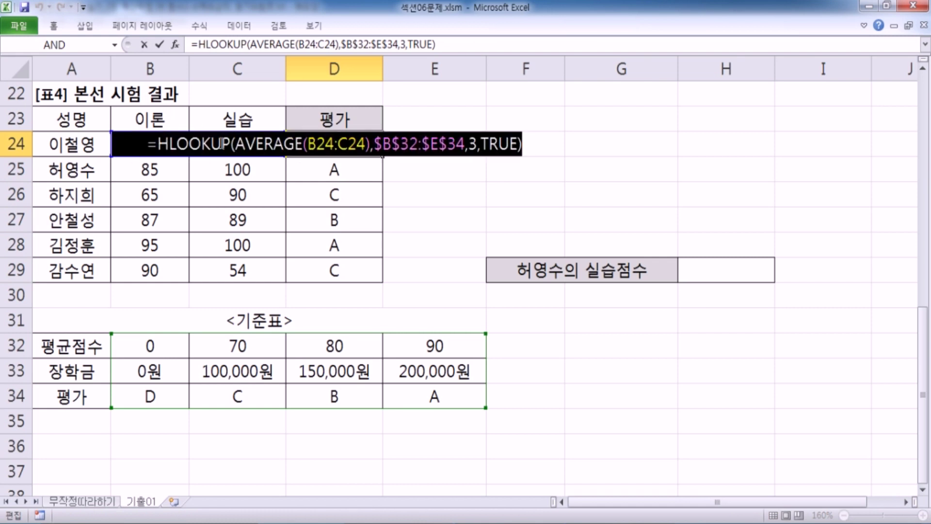
key("Escape")
key("alt+Tab")
key("ctrl+v")
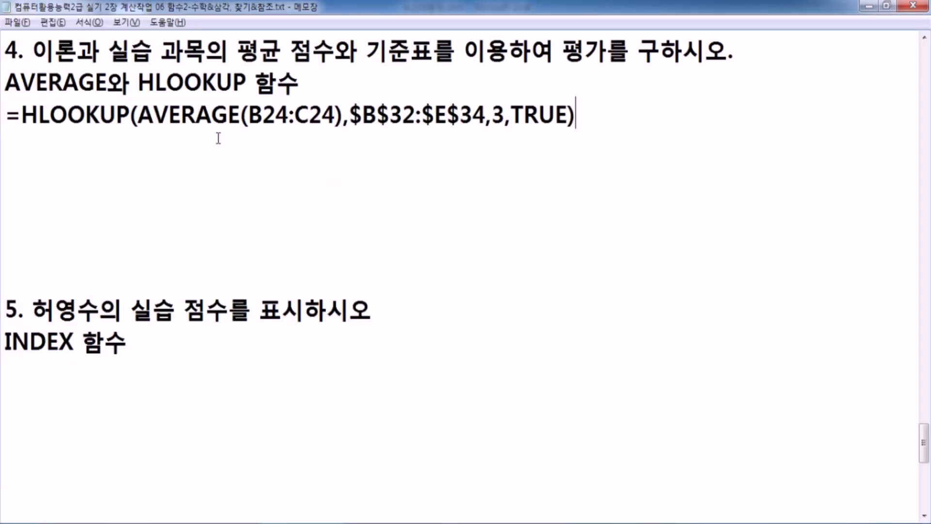
left_click(350, 118)
left_click(502, 116)
left_click(526, 116)
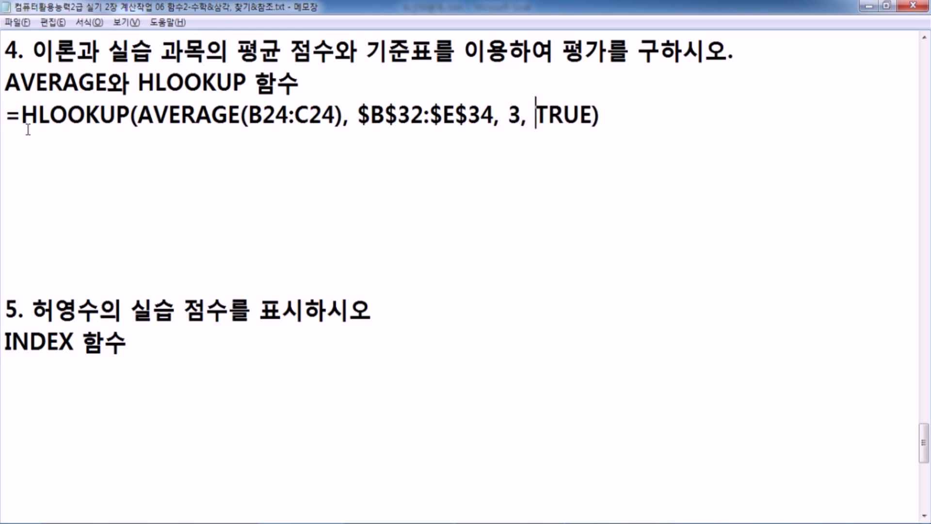
- Duplicate the HLOOKUP line directly below itself and replace TRUE with 1 in the copy
left_click_drag(11, 114, 3, 132)
key("ctrl+c")
left_click(4, 145)
key("ctrl+v")
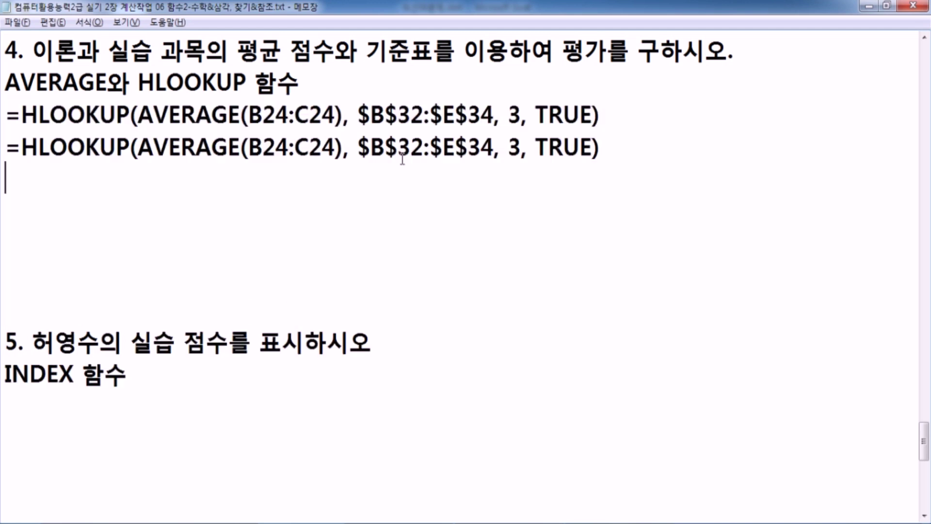
left_click_drag(535, 148, 595, 148)
type("1")
- Add a third copy of the HLOOKUP line without its last argument and reduce the gap before question 5 to one blank line
key("ctrl+v")
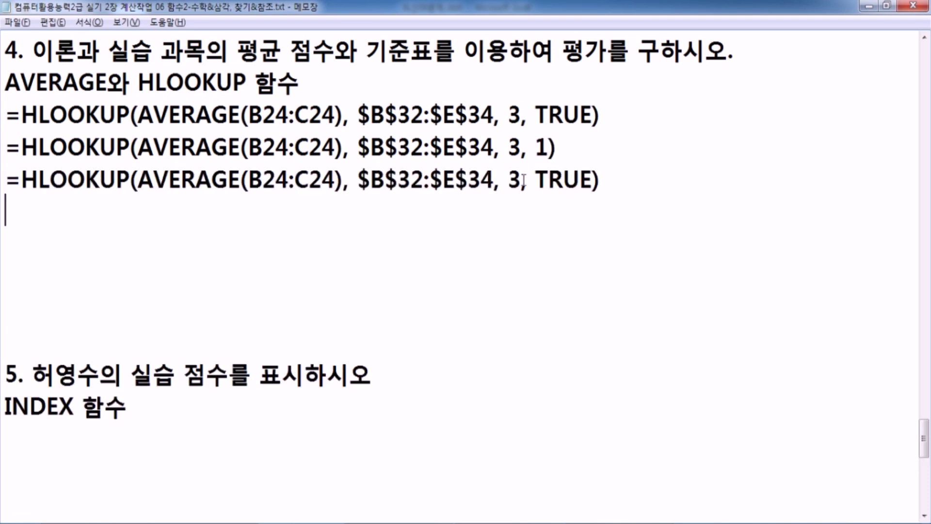
left_click_drag(521, 179, 593, 181)
key("Delete")
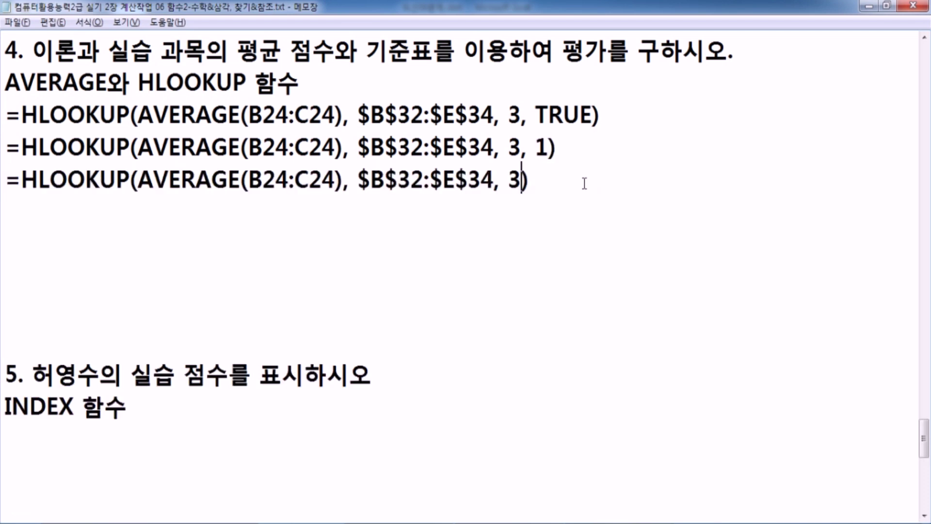
left_click(323, 202)
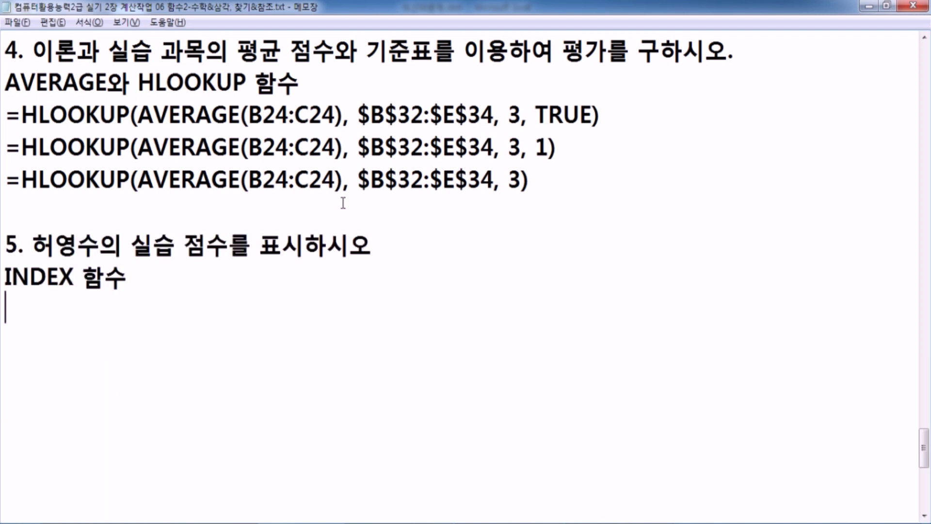
- Switch to Excel, find the practical score that F29 asks for in [표4], and fill cell C25 with yellow
key("alt+Tab")
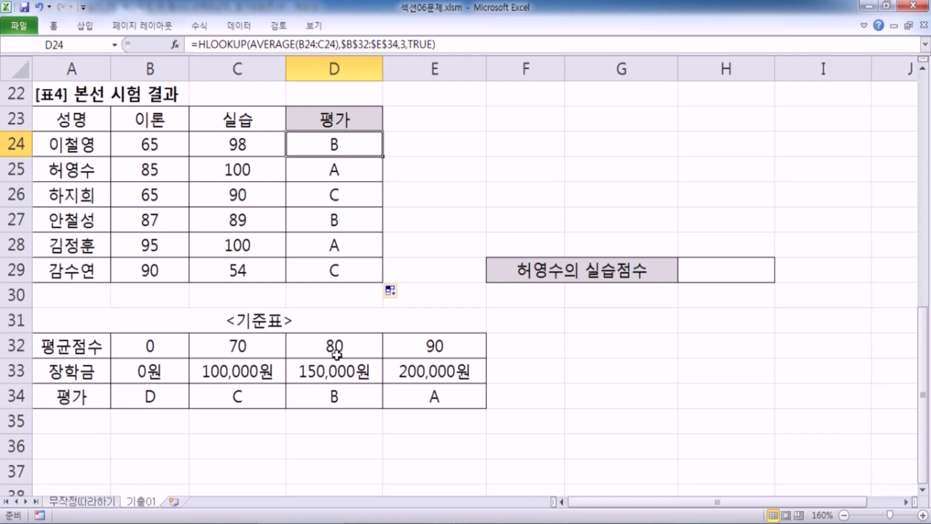
left_click(554, 267)
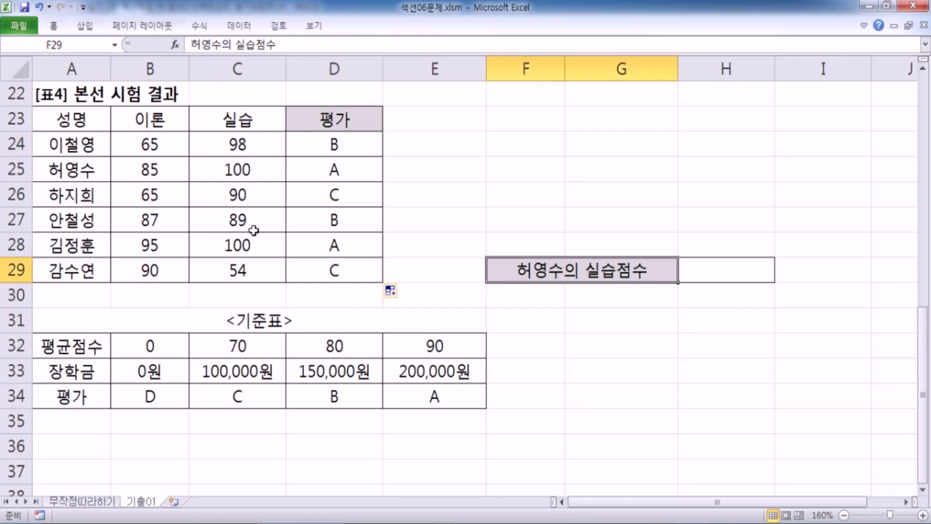
left_click_drag(49, 168, 238, 169)
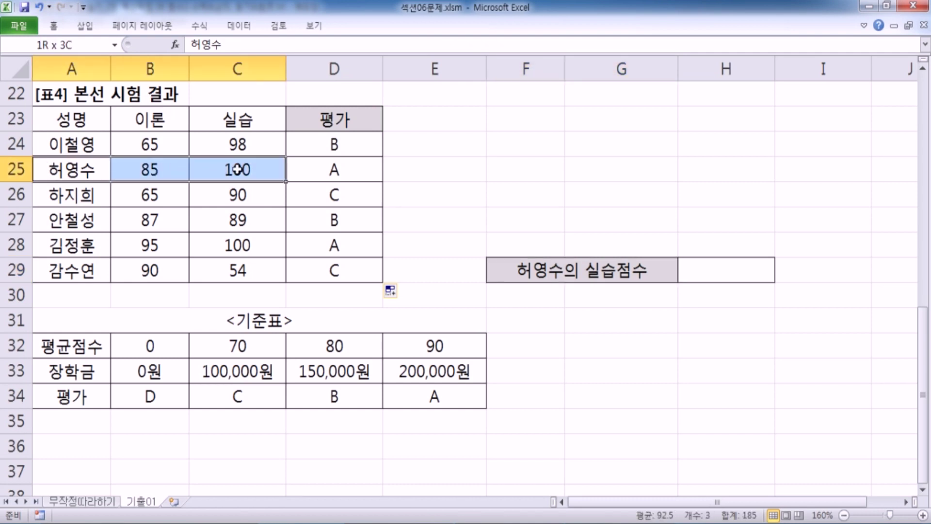
left_click(238, 169)
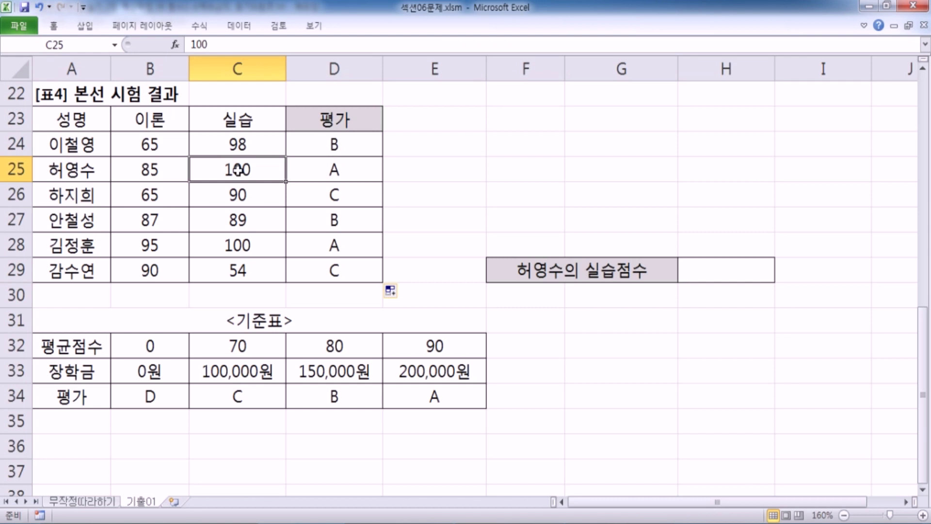
right_click(238, 169)
left_click(301, 153)
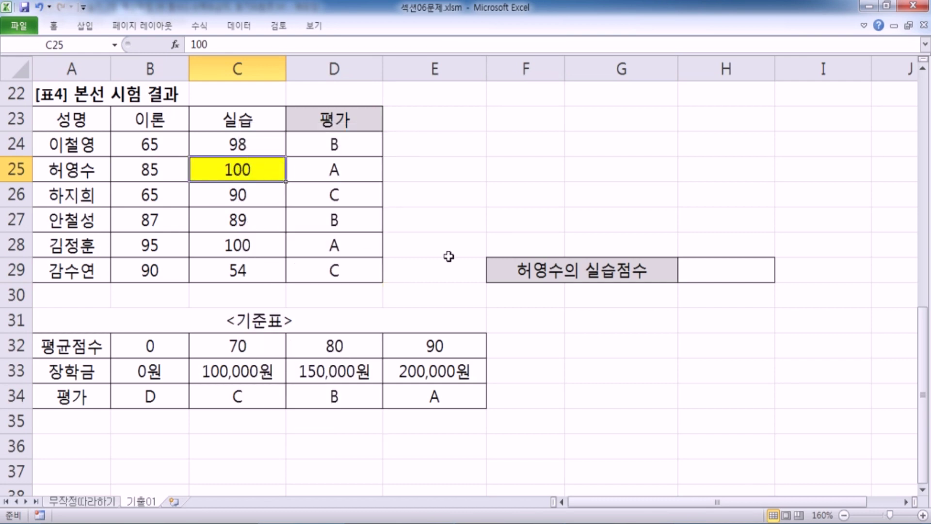
- Write the syntax =INDEX(표, 가로, 세로) under question 5 in the Notepad notes
key("alt+Tab")
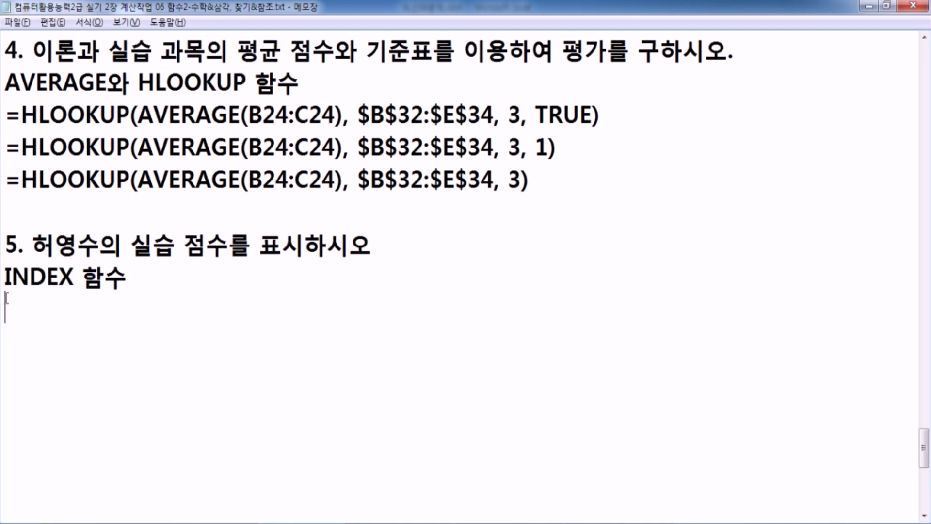
scroll(121, 281, "down", 1)
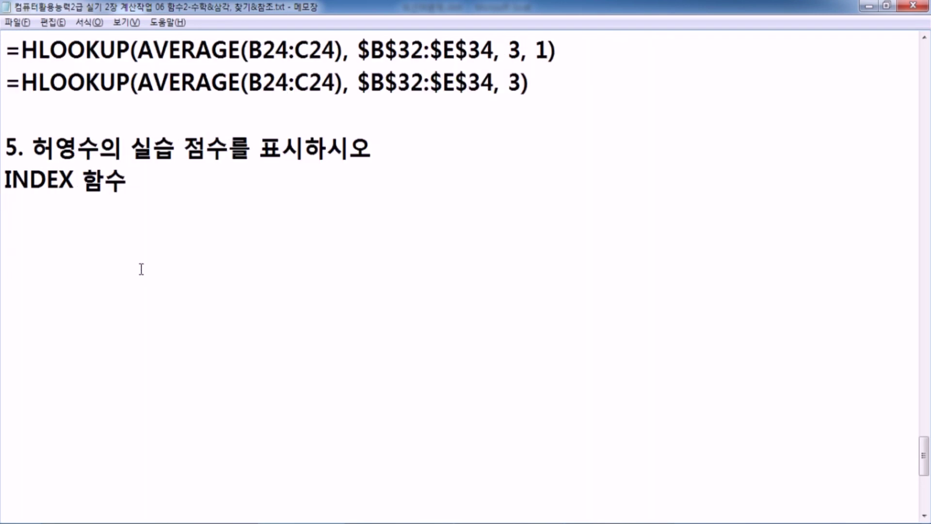
type("=INDEX*(")
key("BackSpace")
key("BackSpace")
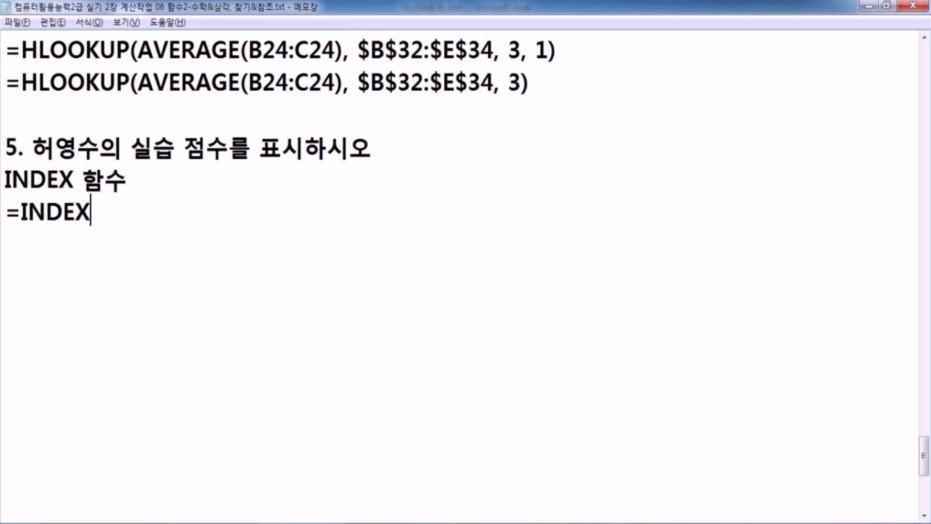
type("(ㅂ")
key("BackSpace")
type("표, ")
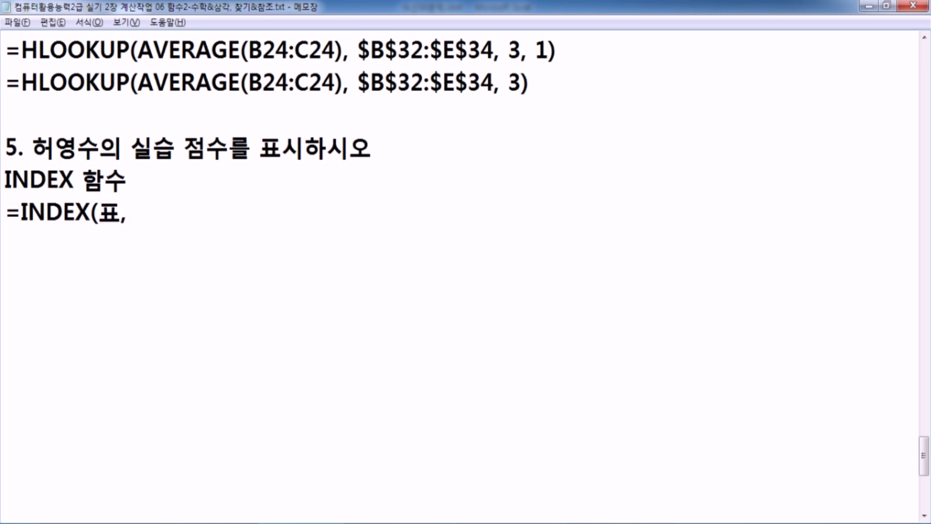
type("가로, 세로")
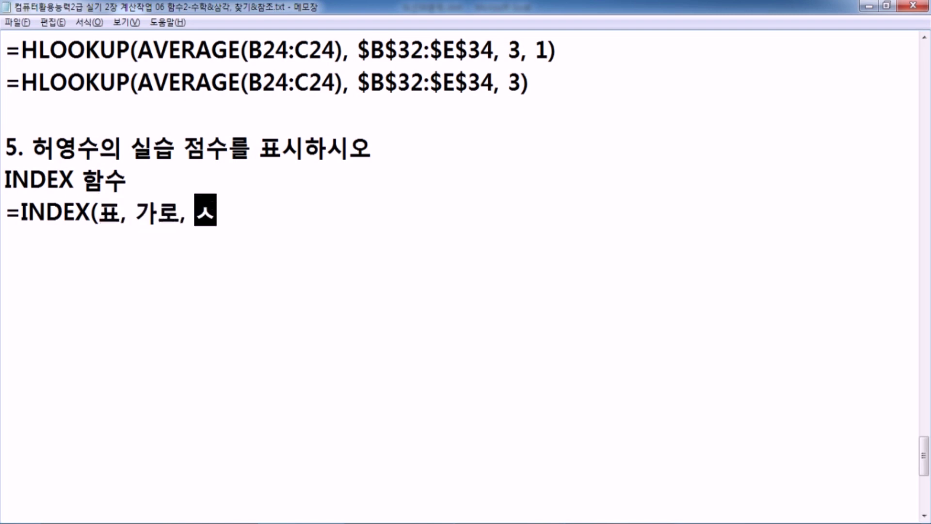
type(")")
key("Return")
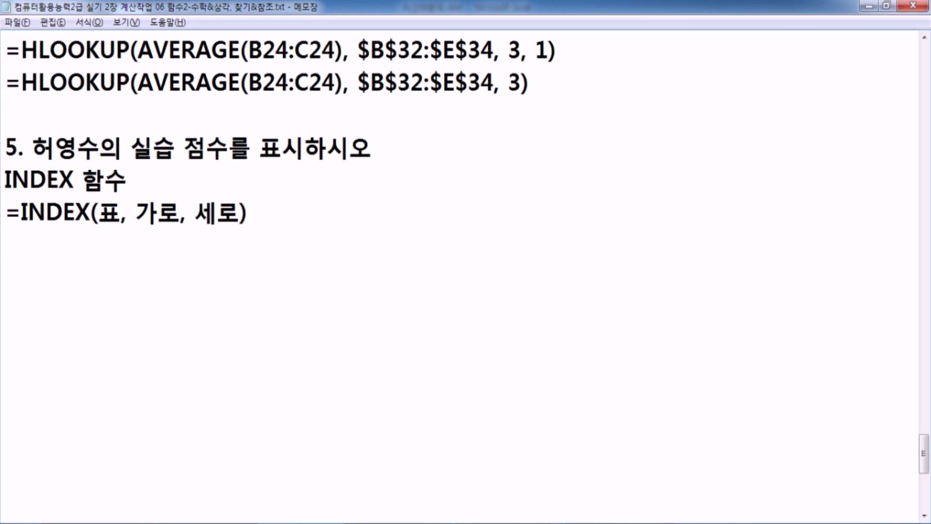
- Examine C25's row and column position in the Excel range A24:D29, compare the range A23:D29 with headers, and return to the notes
key("alt+Tab")
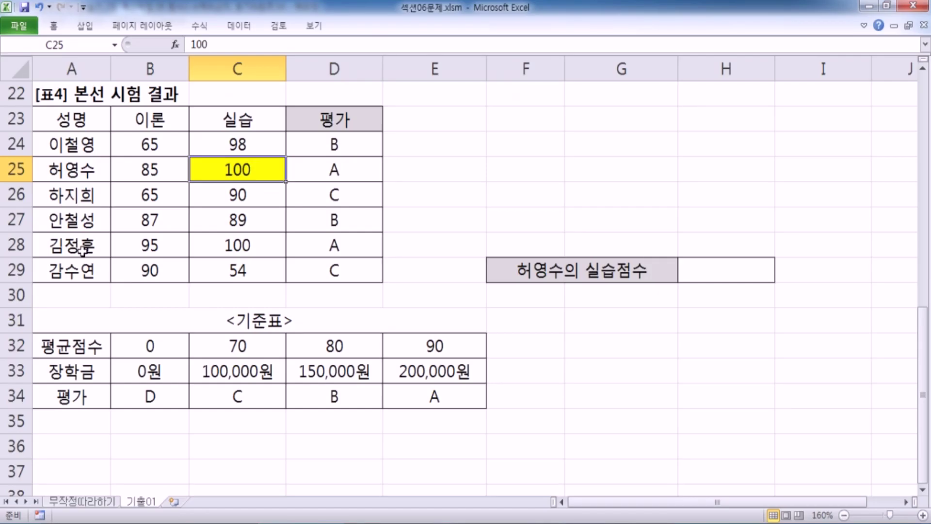
left_click_drag(78, 144, 319, 266)
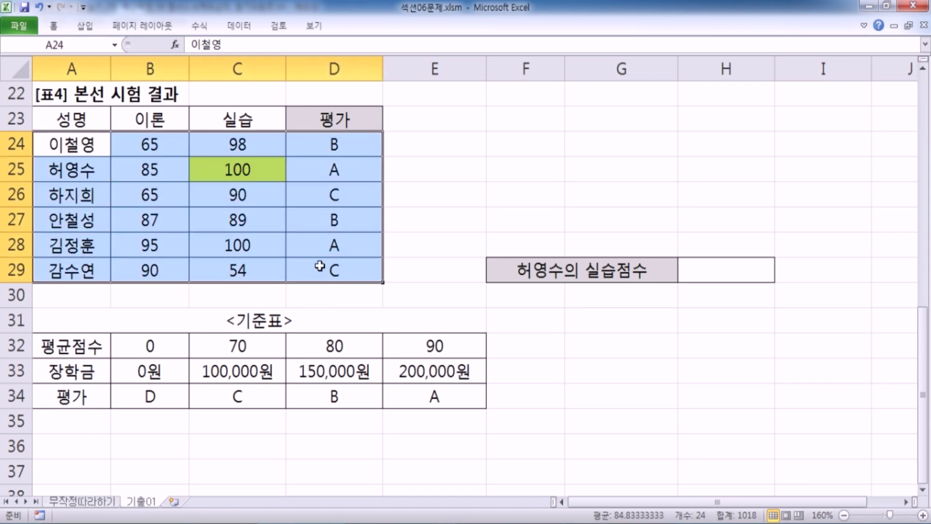
key("Return")
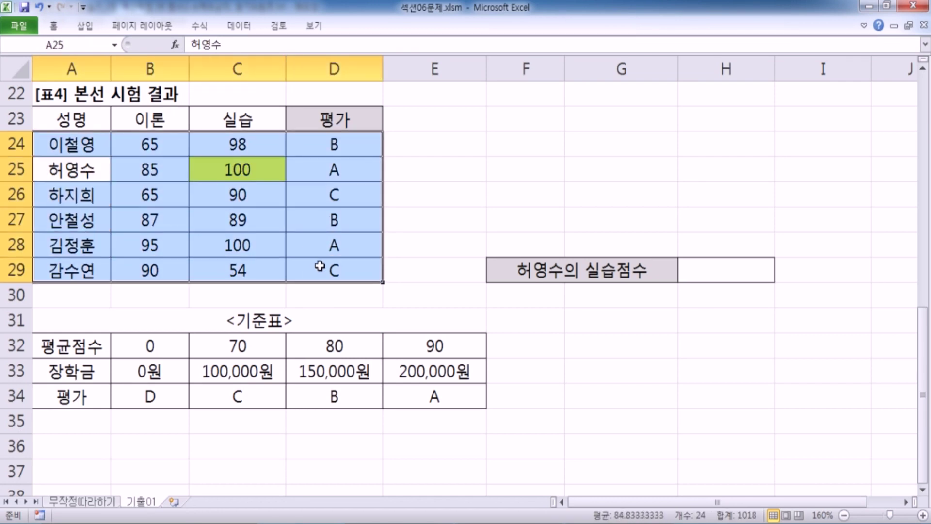
key("Tab")
key("Tab")
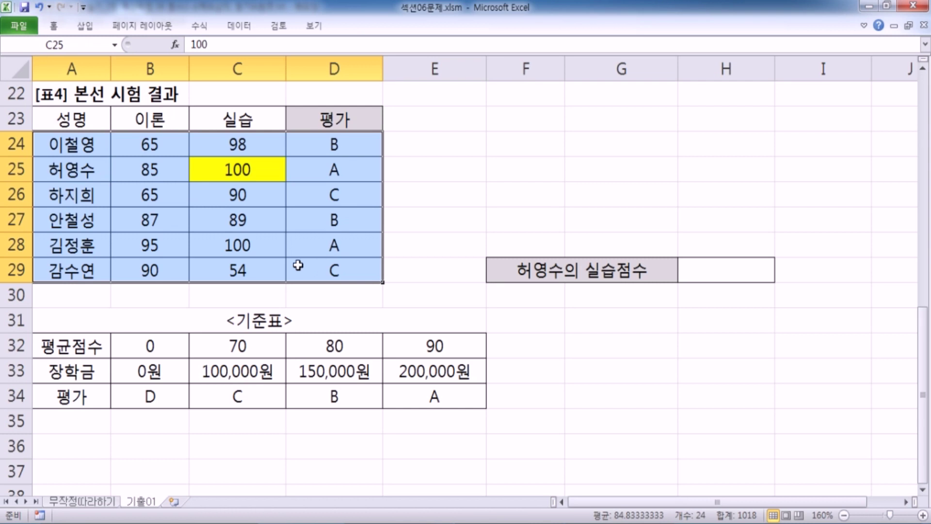
left_click(61, 120)
left_click_drag(60, 119, 375, 266)
key("alt+Tab")
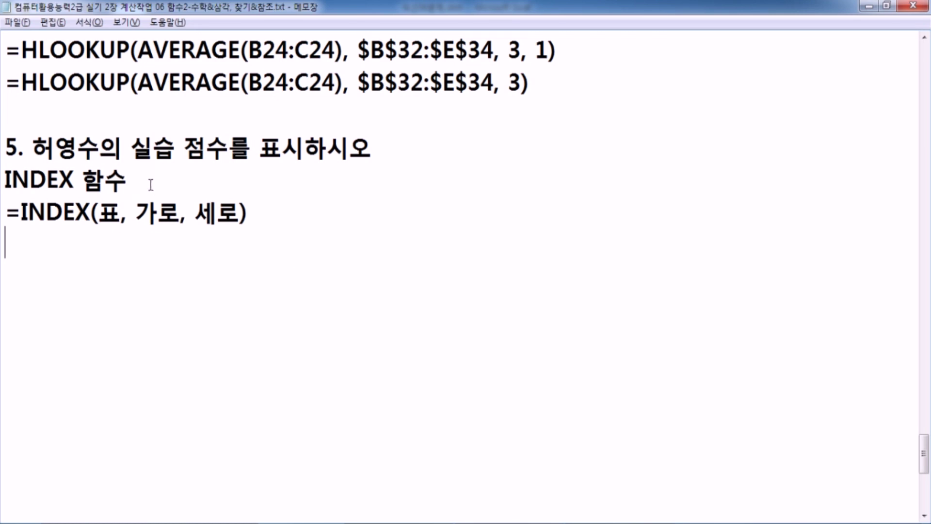
- Switch to Excel and compare C25's row and column position in the ranges A23:D29 and A24:D29 of [표4]
key("alt+Tab")
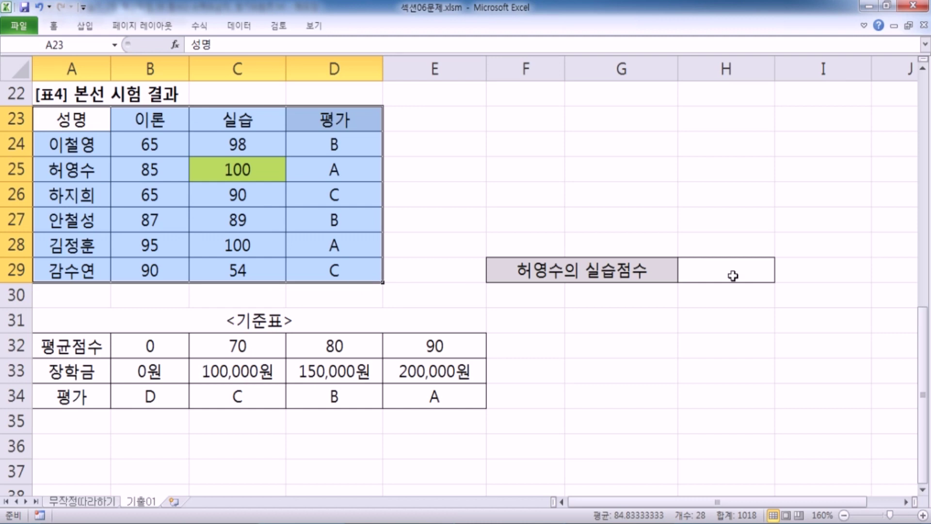
key("Return")
key("Return")
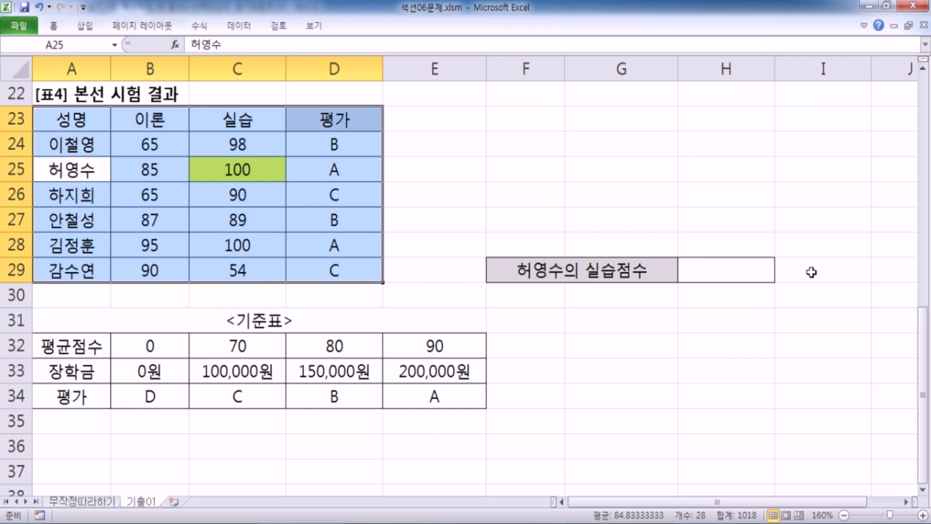
key("Tab")
key("Tab")
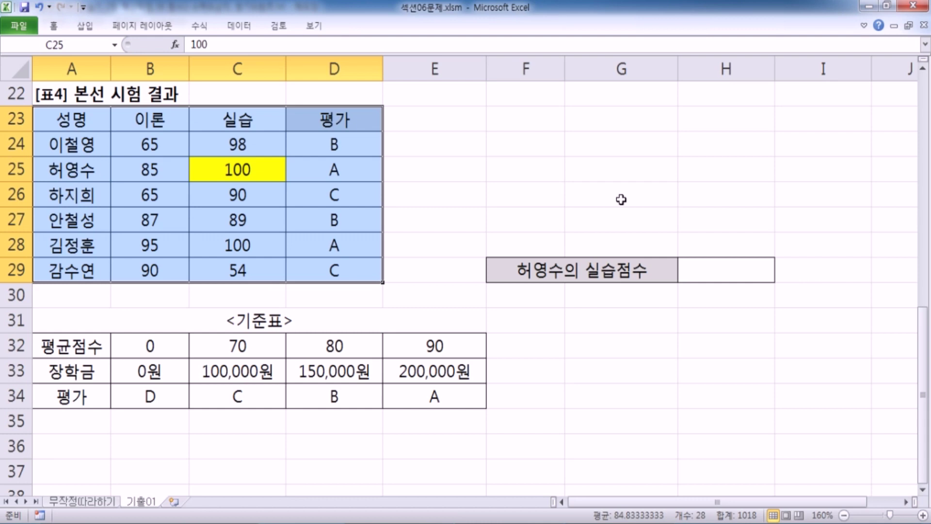
left_click_drag(72, 147, 324, 273)
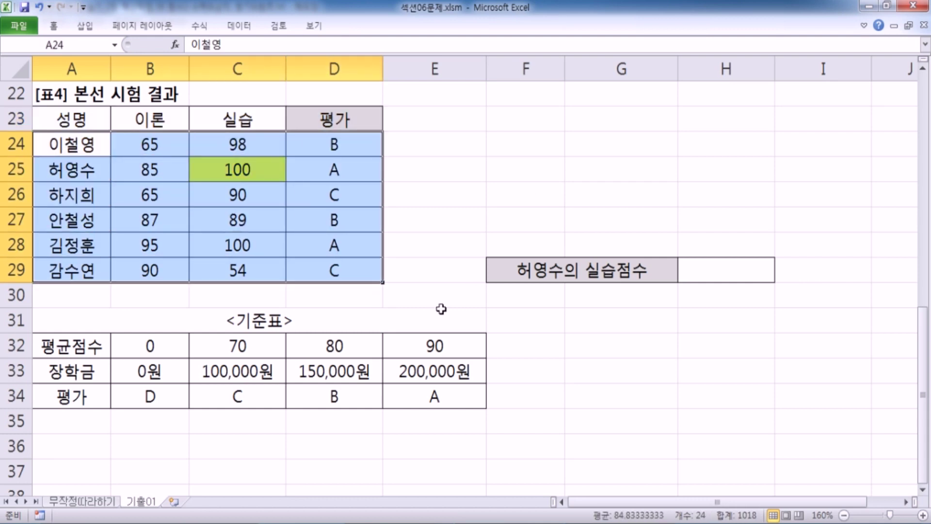
key("Return")
key("Tab")
key("Tab")
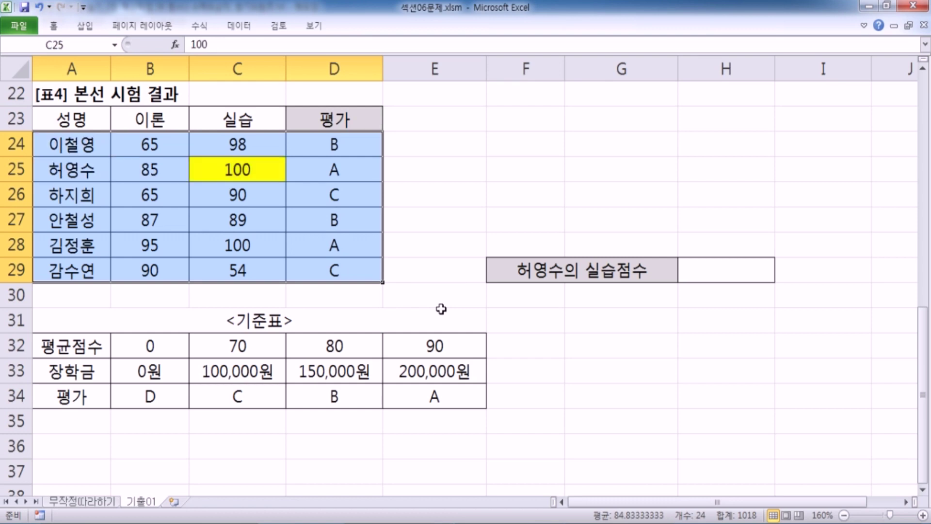
left_click_drag(163, 172, 288, 269)
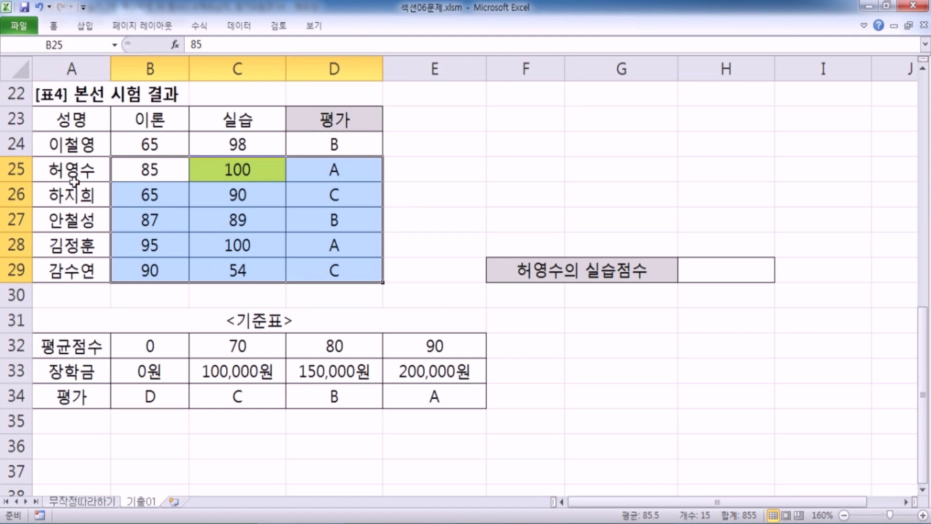
left_click_drag(56, 144, 306, 270)
left_click_drag(66, 120, 330, 270)
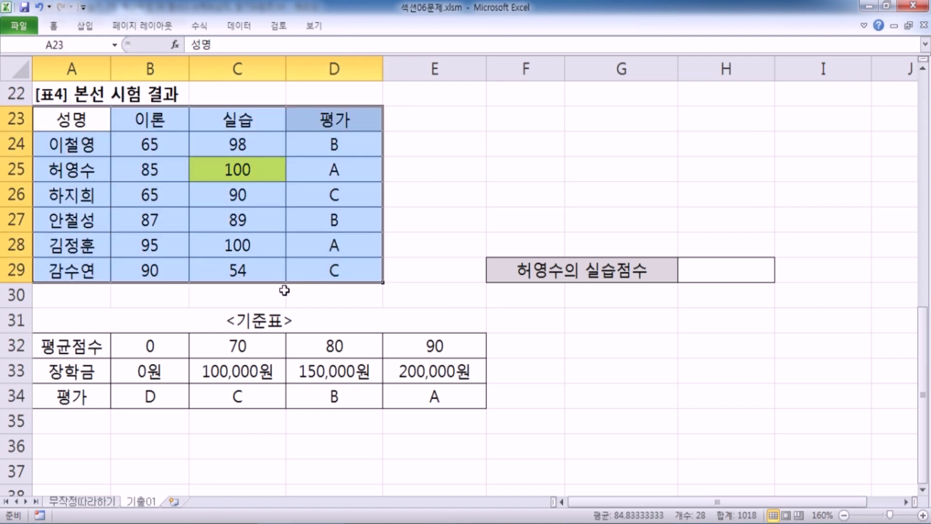
left_click_drag(71, 120, 359, 271)
- Switch to the Notepad notes and begin the line =INDEX(A23:D29, under the INDEX syntax, checking the table's corners in Excel
key("alt+Tab")
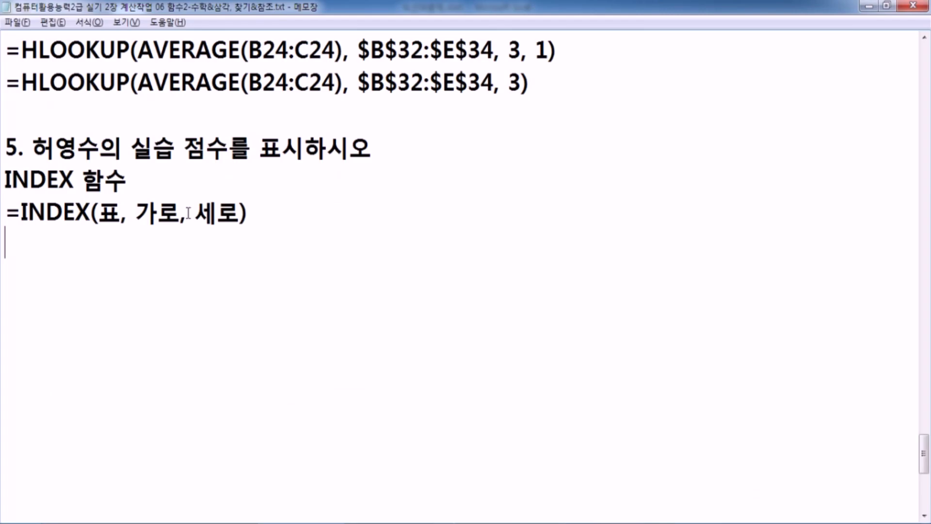
type("=INDEX(")
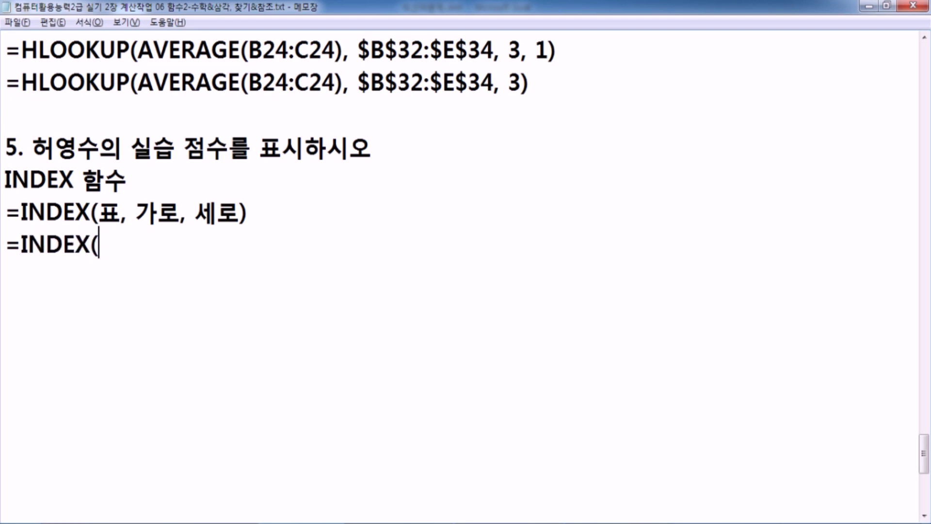
key("alt+Tab")
key("alt+Tab")
type("A23:")
key("alt+Tab")
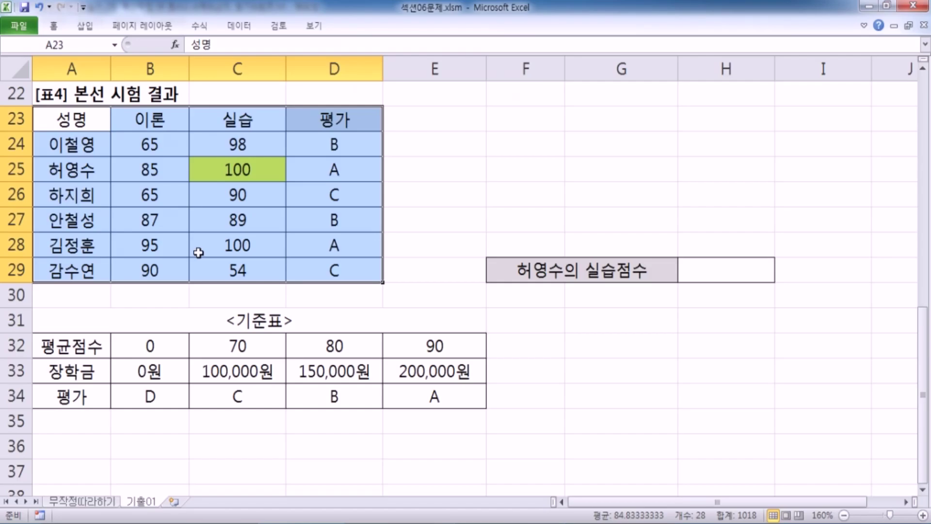
type("S")
key("BackSpace")
type("D29,")
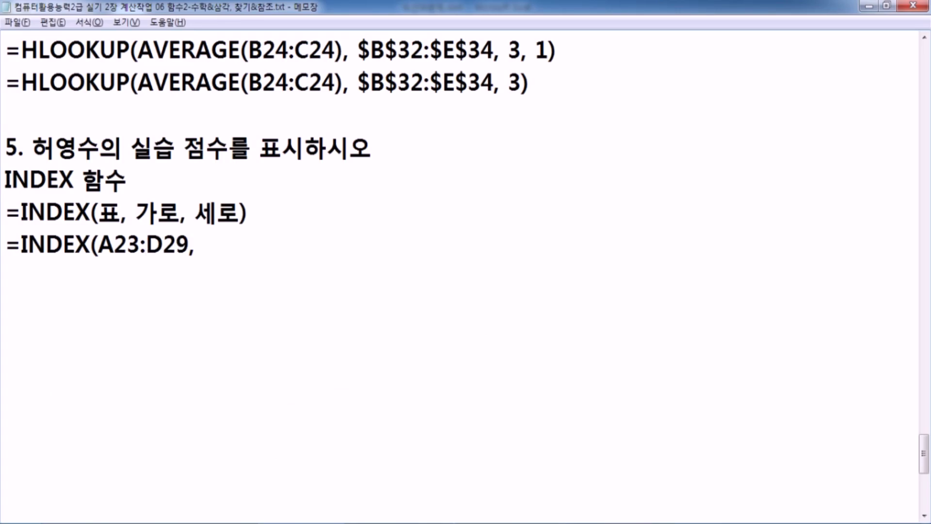
- Check C25's row and column position within A23:D29 in Excel, and complete the note line with 3, 3) > 100
key("alt+Tab")
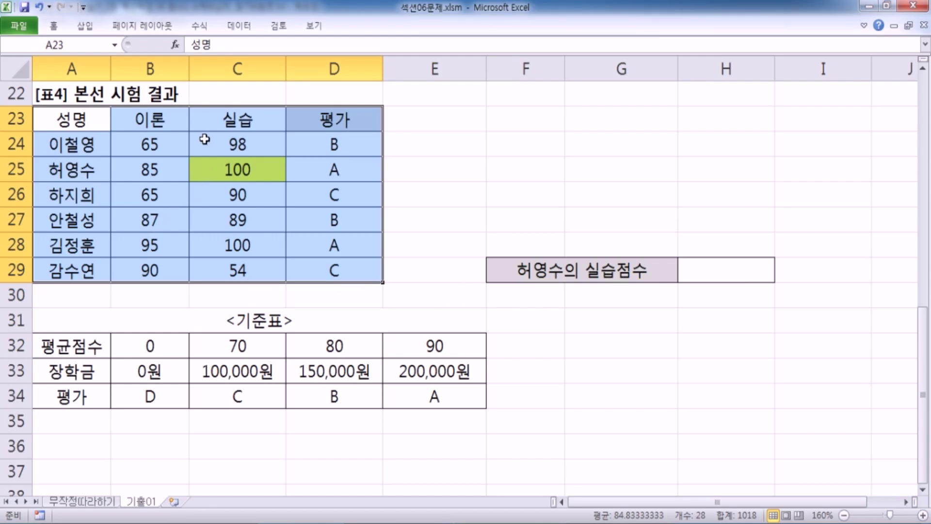
key("Return")
key("Return")
key("Tab")
key("Tab")
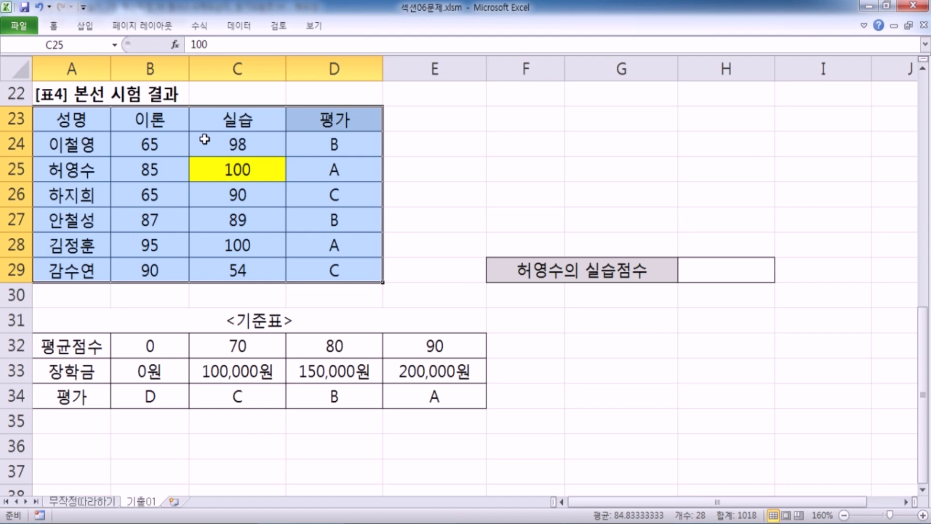
key("alt+Tab")
type("3")
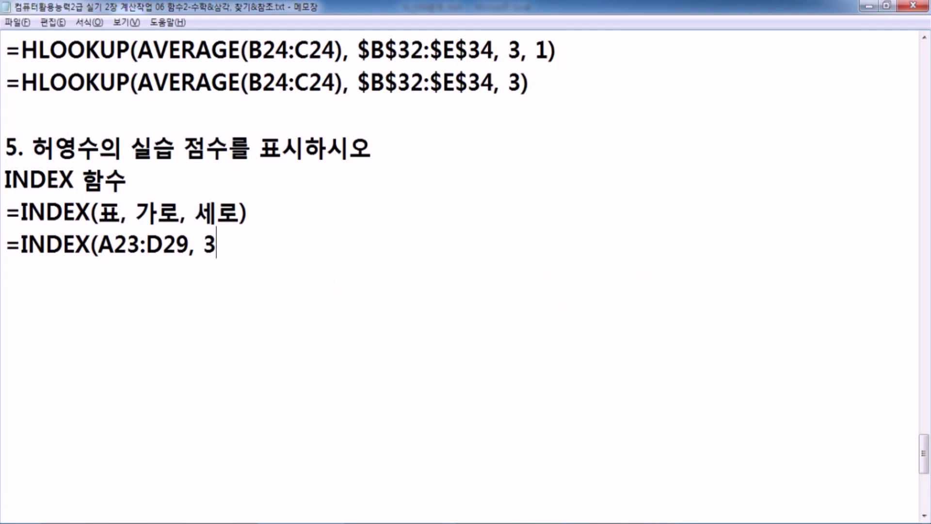
type(", 3) > ")
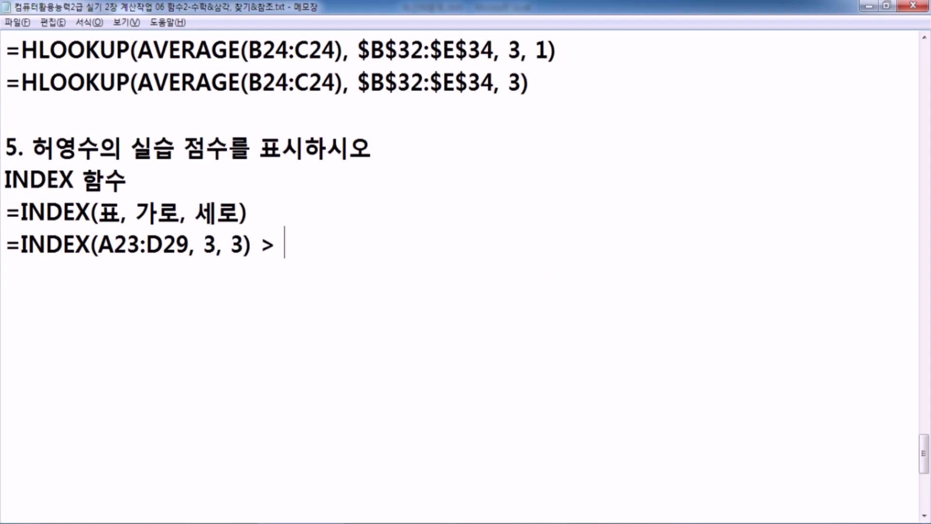
type("100")
key("Return")
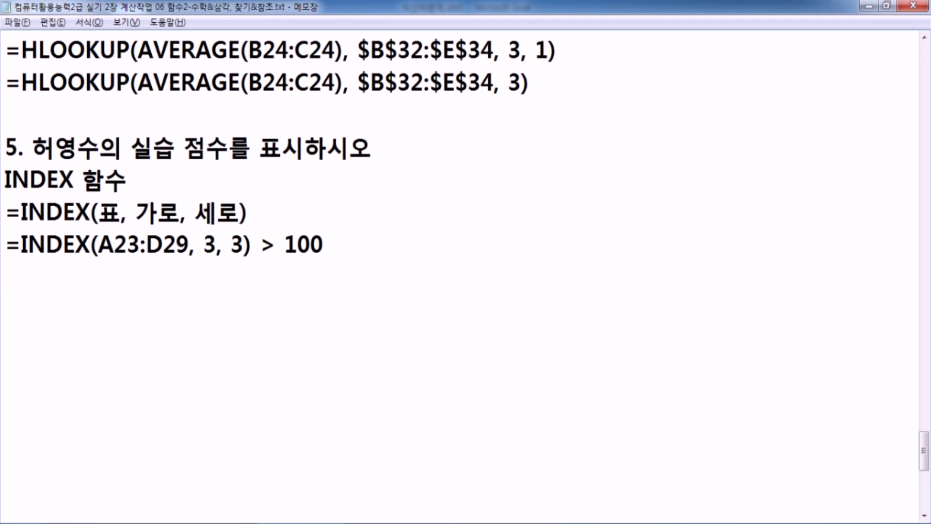
- Select A24:D29 in Excel as the table without headers and begin a second note line =INDEX(A24:D29, in Notepad
key("alt+Tab")
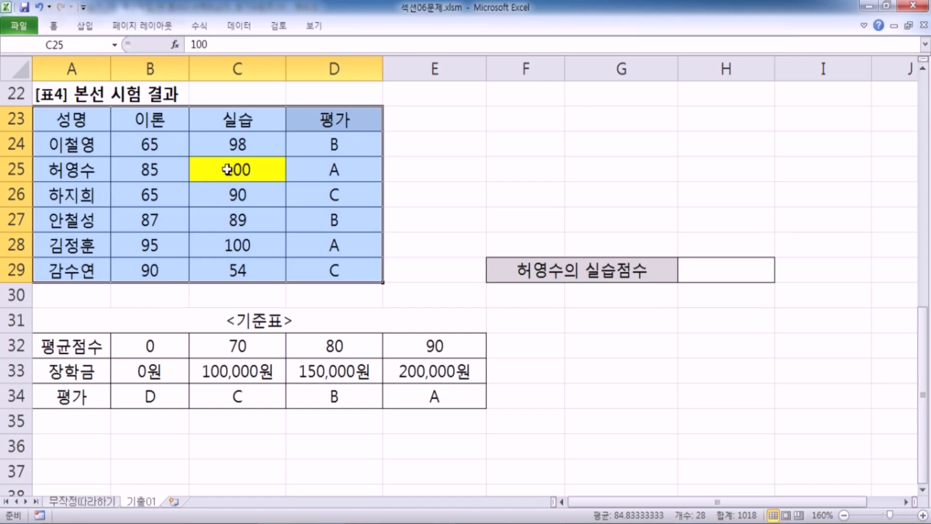
left_click_drag(99, 148, 311, 270)
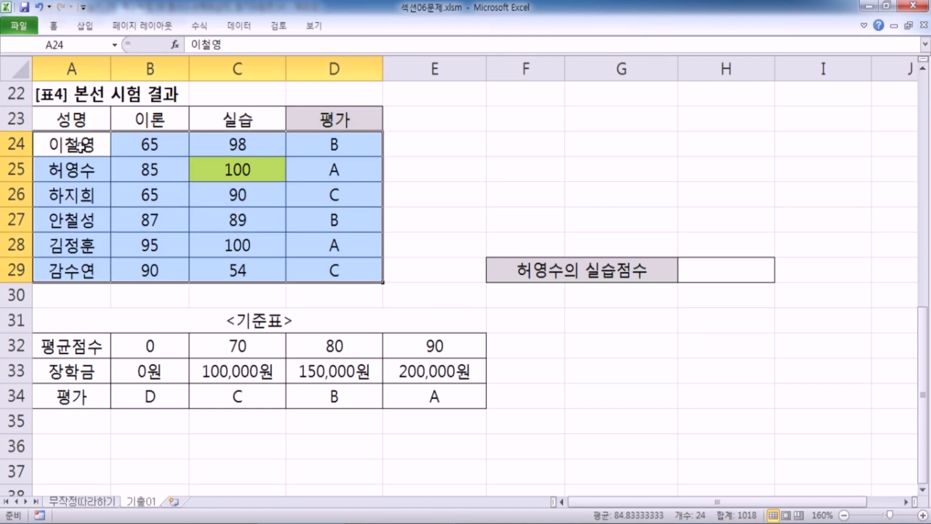
key("alt+Tab")
type("=INDESX")
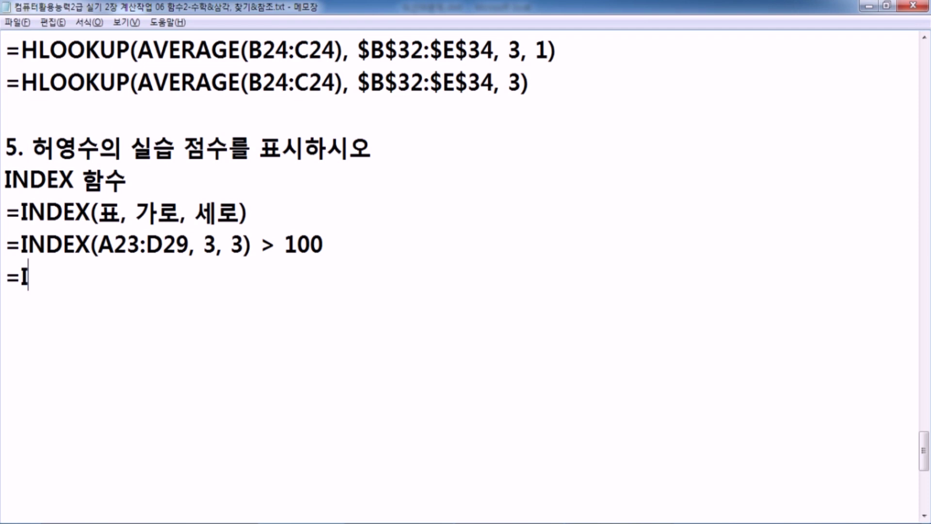
key("BackSpace")
key("BackSpace")
type("X(")
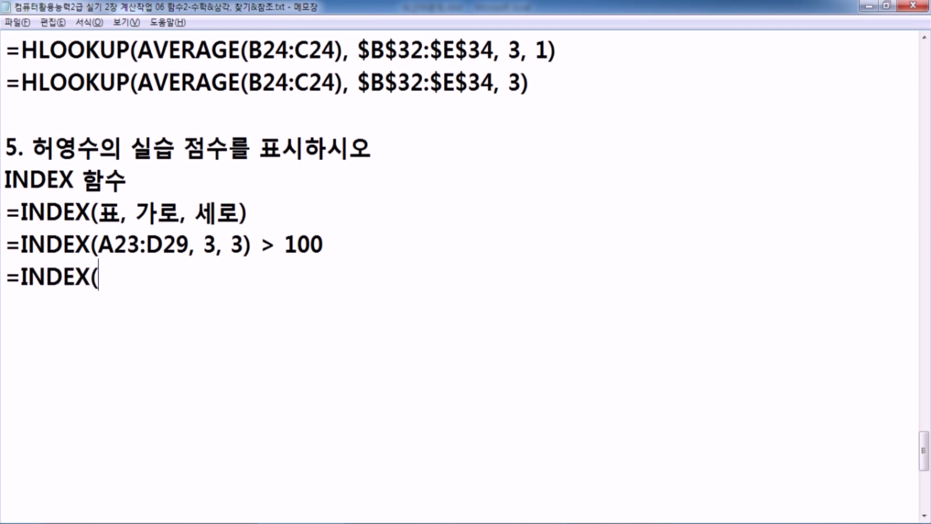
type("A24:")
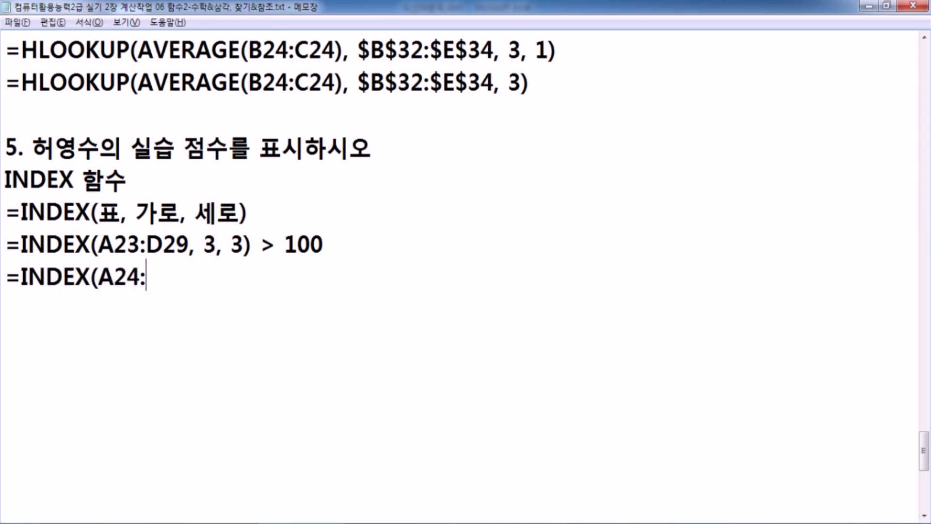
type("D29,")
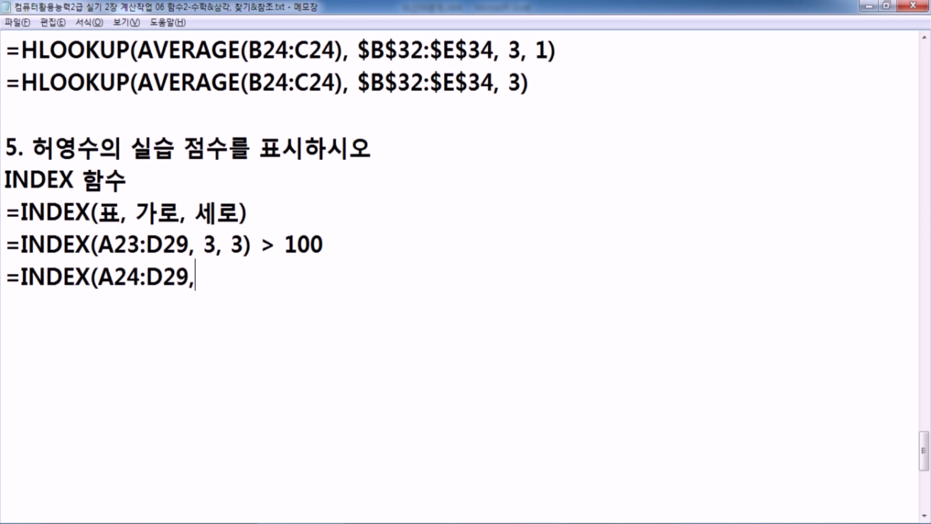
- Check C25's row and column position within A24:D29 in Excel, and complete the second note line with 2, 3) > 100
key("alt+Tab")
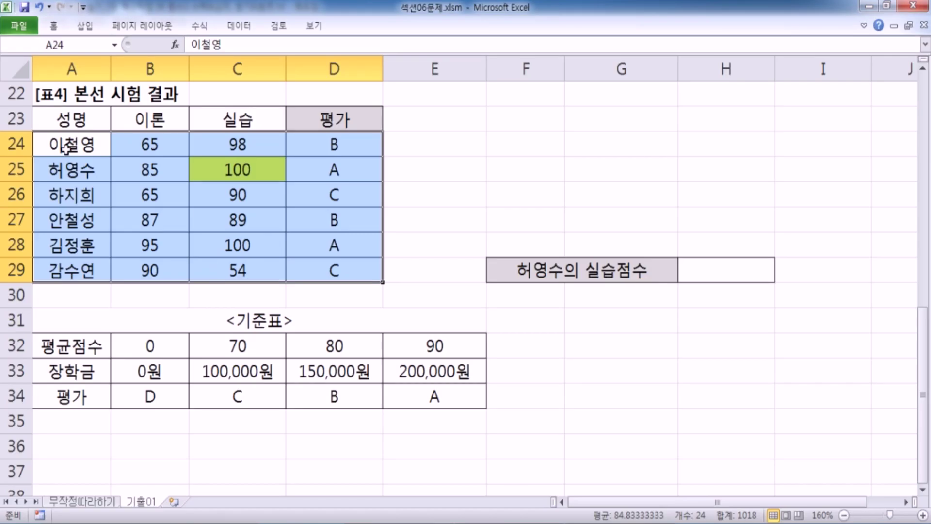
key("Return")
key("Tab")
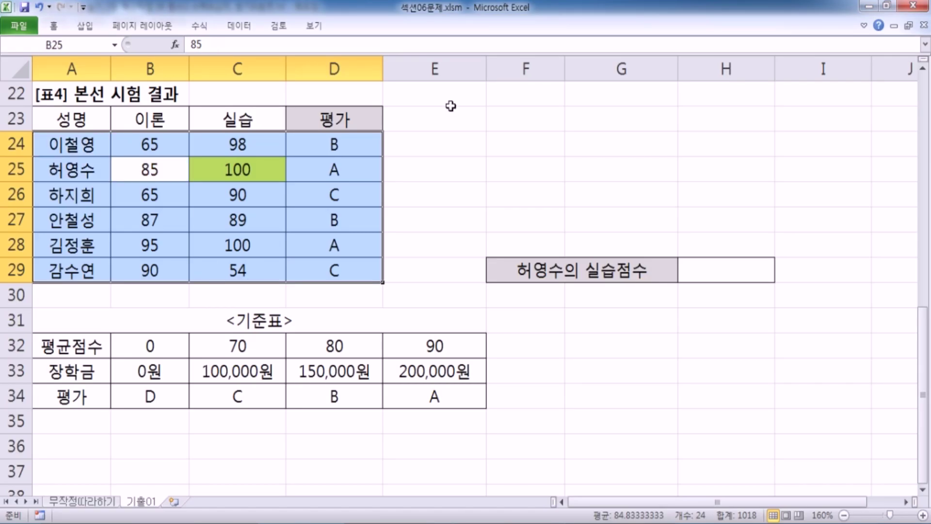
key("Tab")
key("alt+Tab")
type("2, 3")
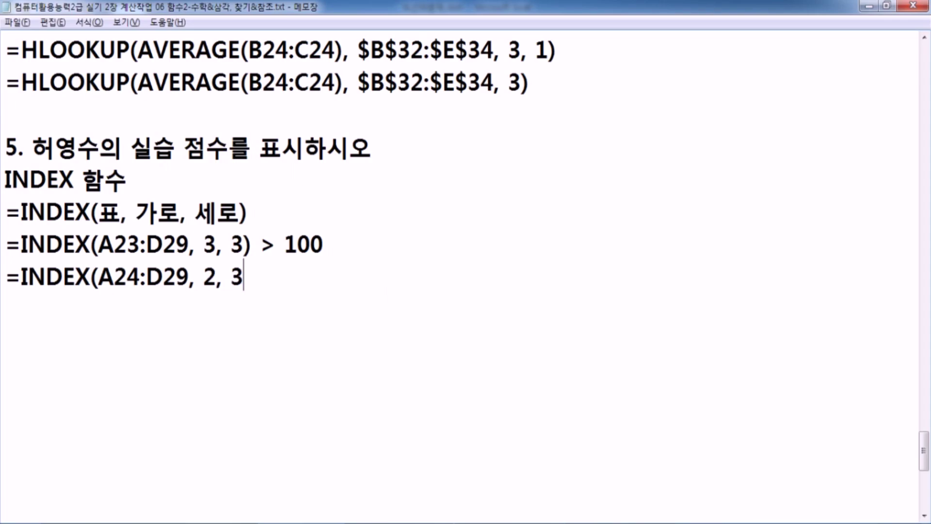
type(") > 1")
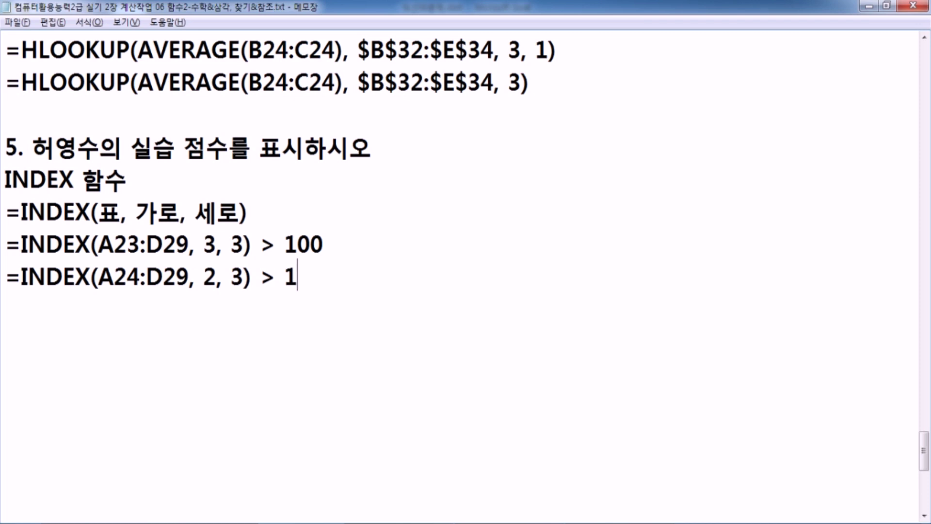
type("00")
key("Return")
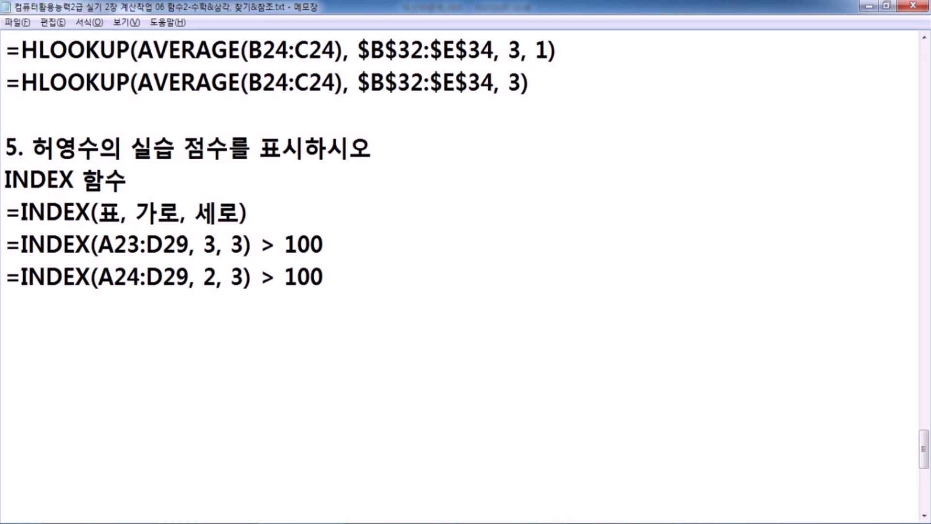
- Switch to Excel and enter the formula =INDEX(A23:D29,3,3) in cell G24
key("alt+Tab")
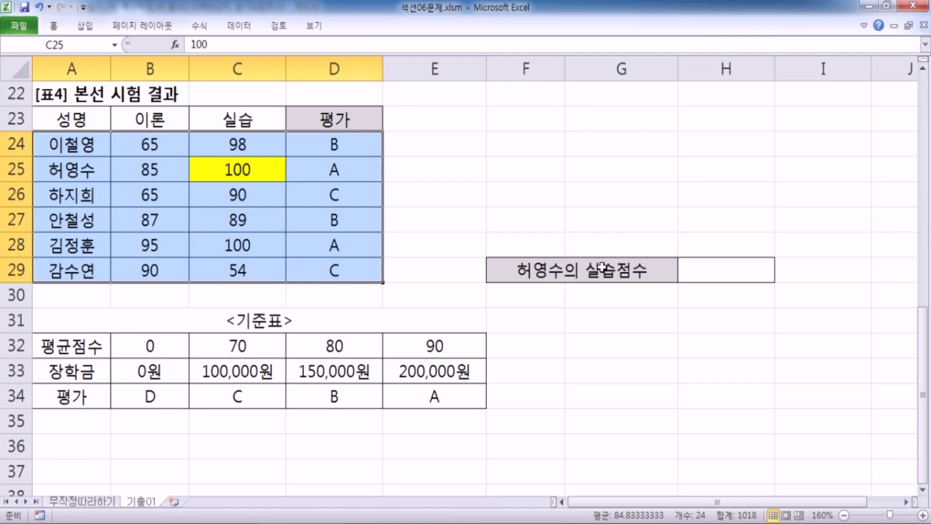
left_click(691, 269)
left_click(577, 147)
type("=")
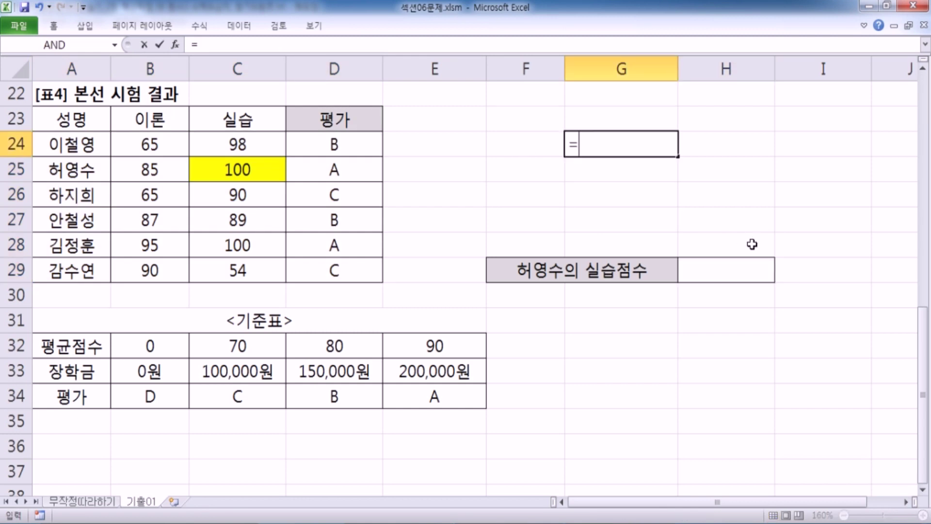
type("IN")
key("Tab")
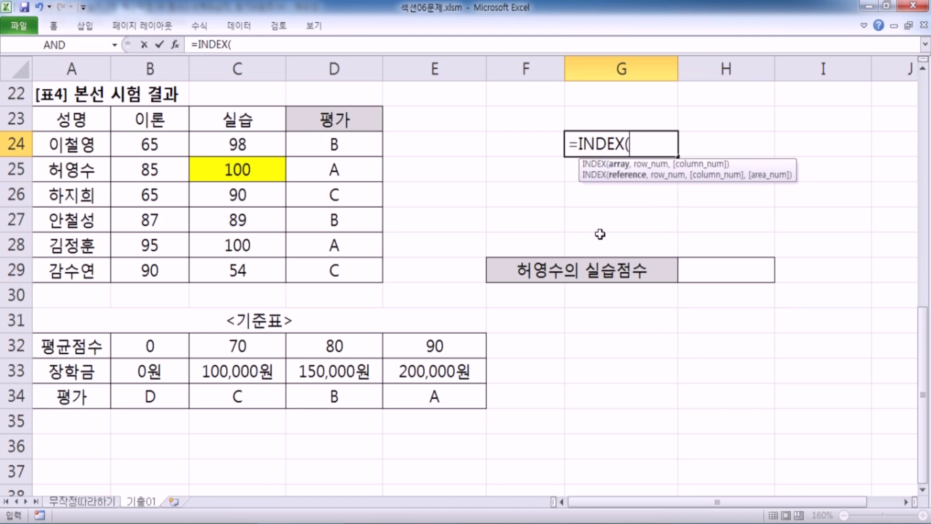
left_click_drag(72, 119, 336, 272)
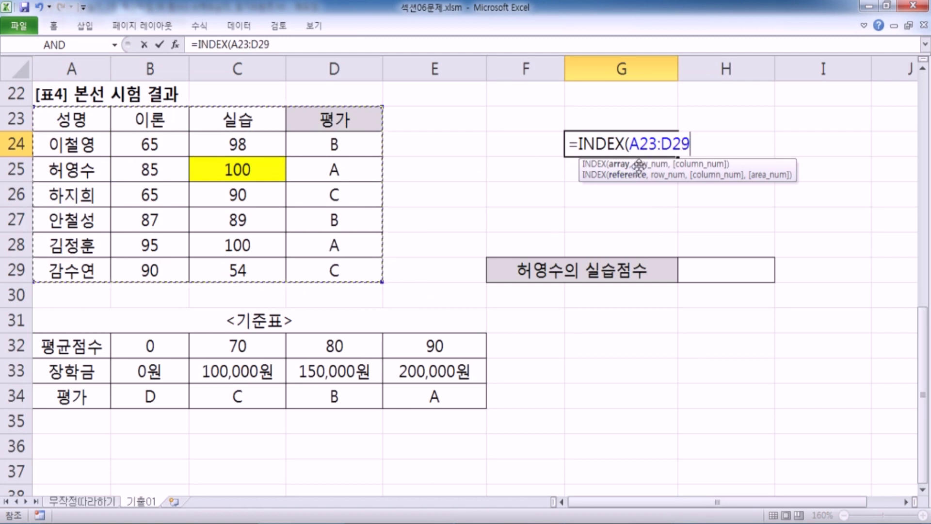
type(",")
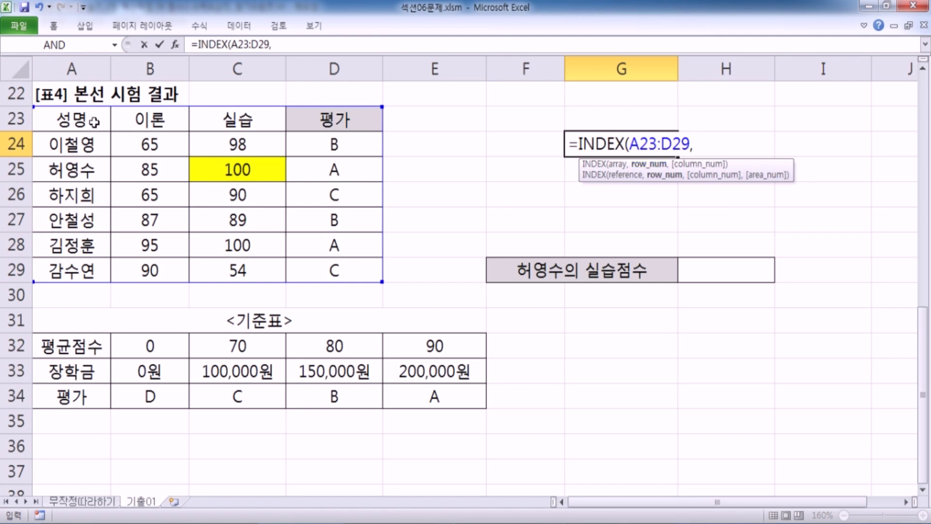
type("3,")
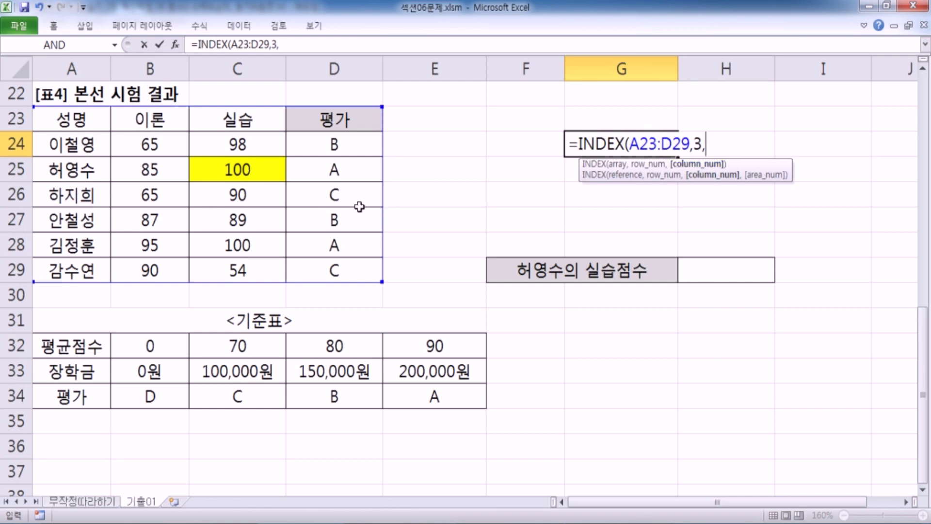
type("3")
key("Return")
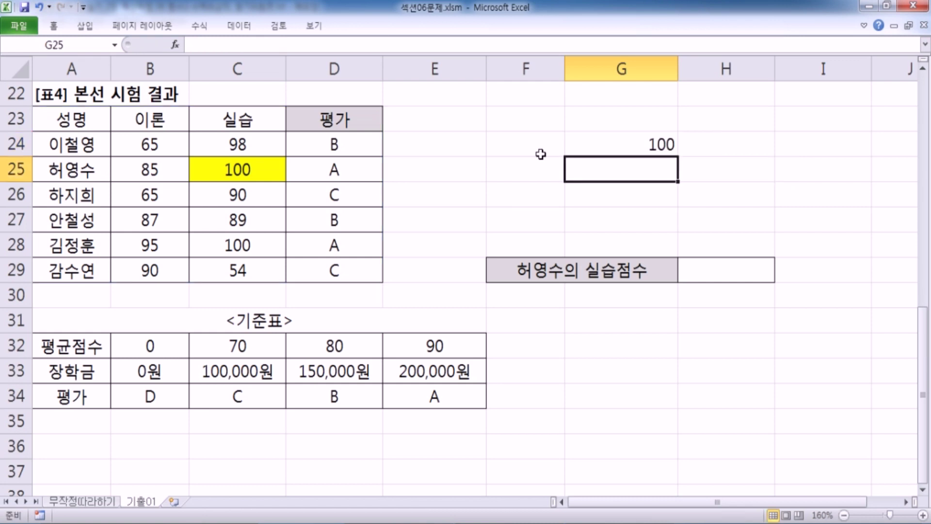
- Select A23:D29 as the table with headers and check C25's row and column position within it
key("Up")
key("F2")
left_click_drag(73, 126, 313, 268)
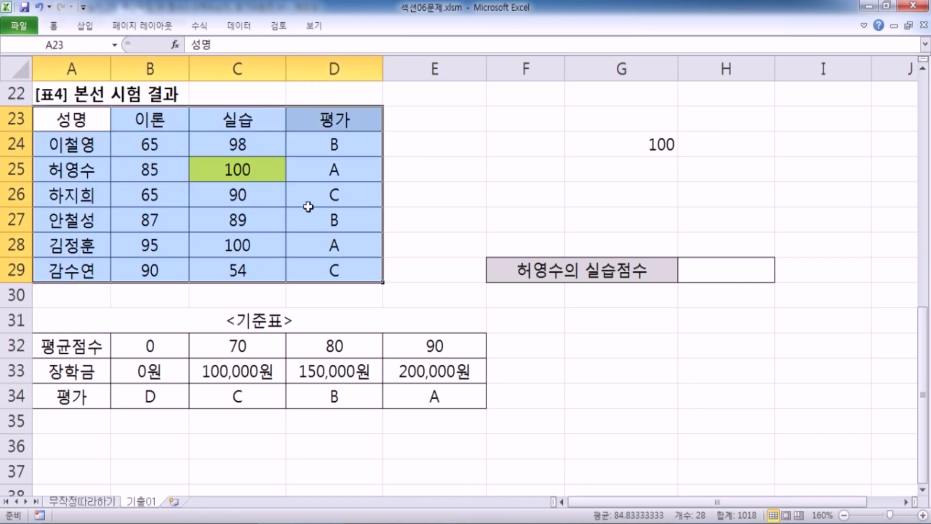
key("Return")
key("Return")
key("Tab")
key("Tab")
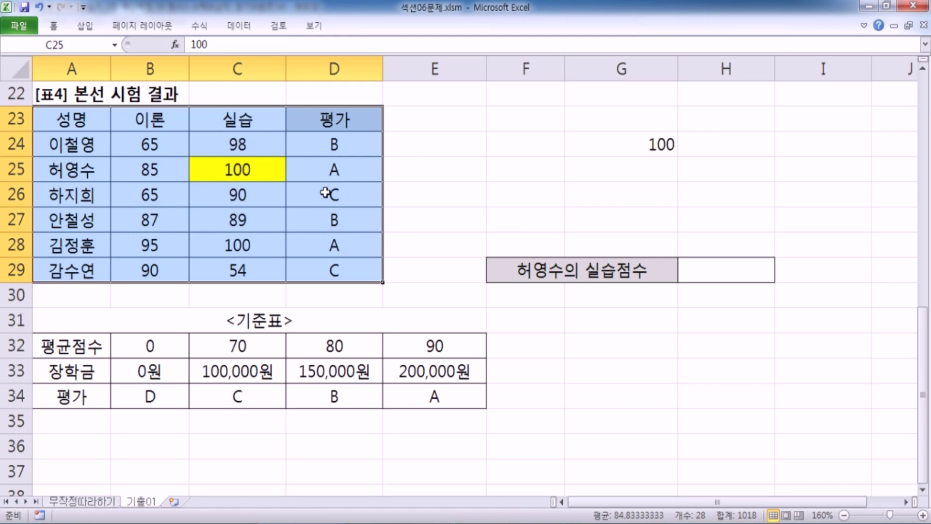
- Enter the formula =INDEX(A24:D29,2,3) in cell G25
left_click(587, 168)
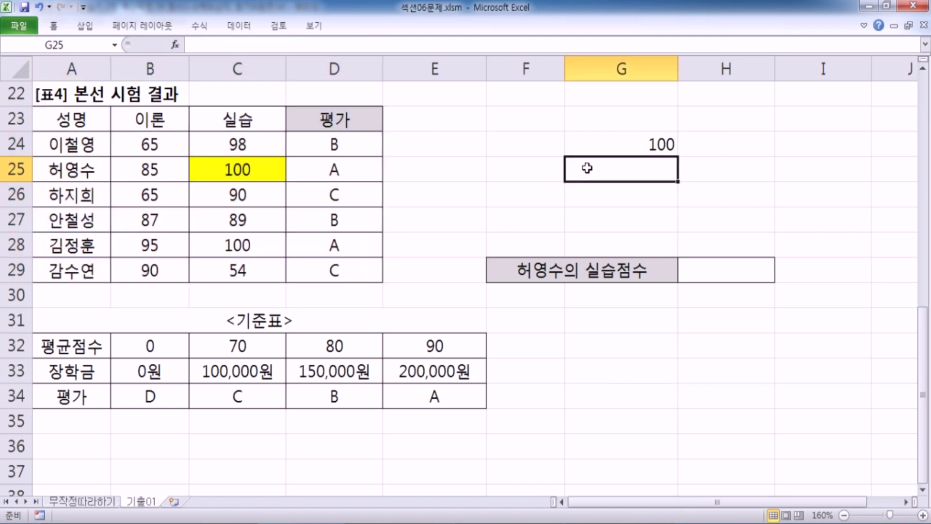
type("=INDES")
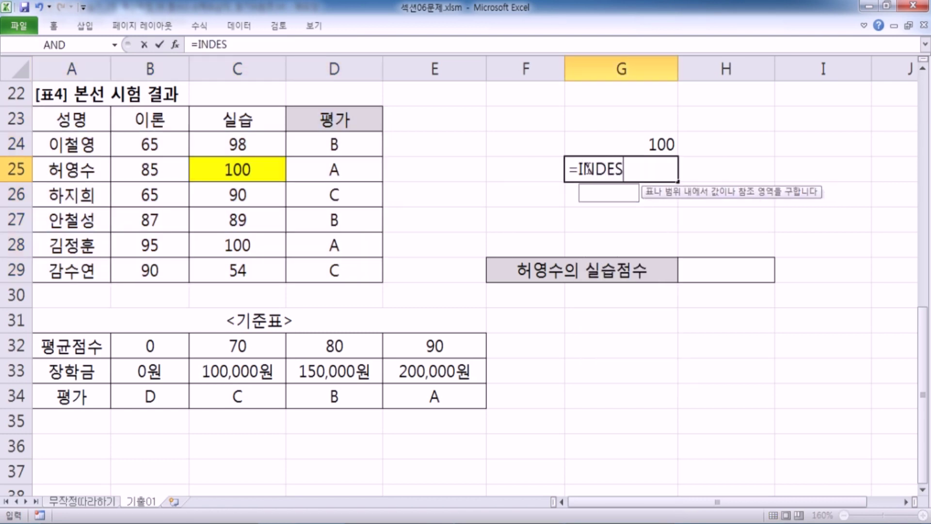
key("BackSpace")
type("X*")
key("BackSpace")
type("(")
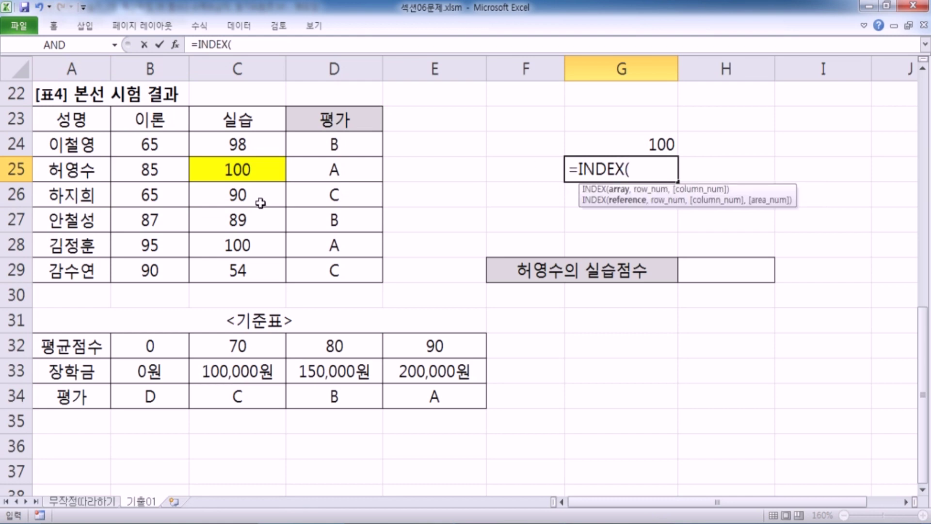
left_click_drag(83, 146, 315, 268)
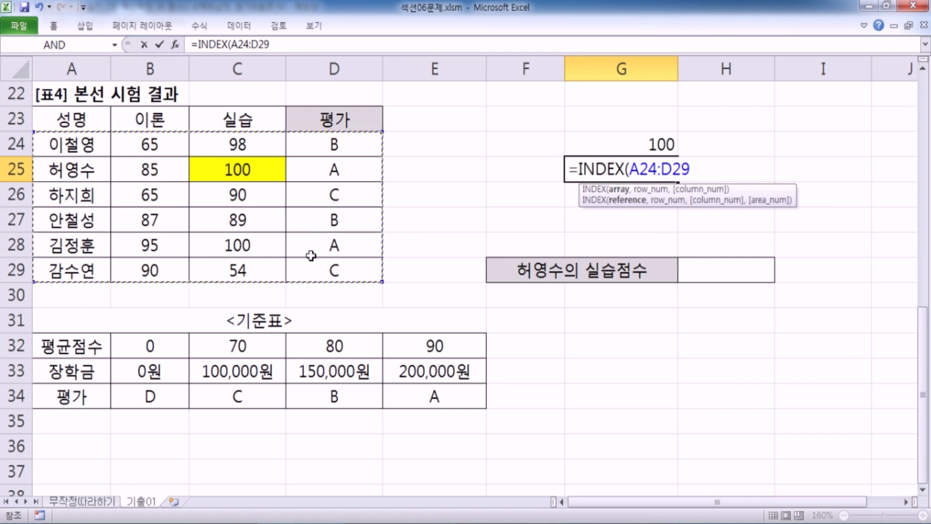
type(",")
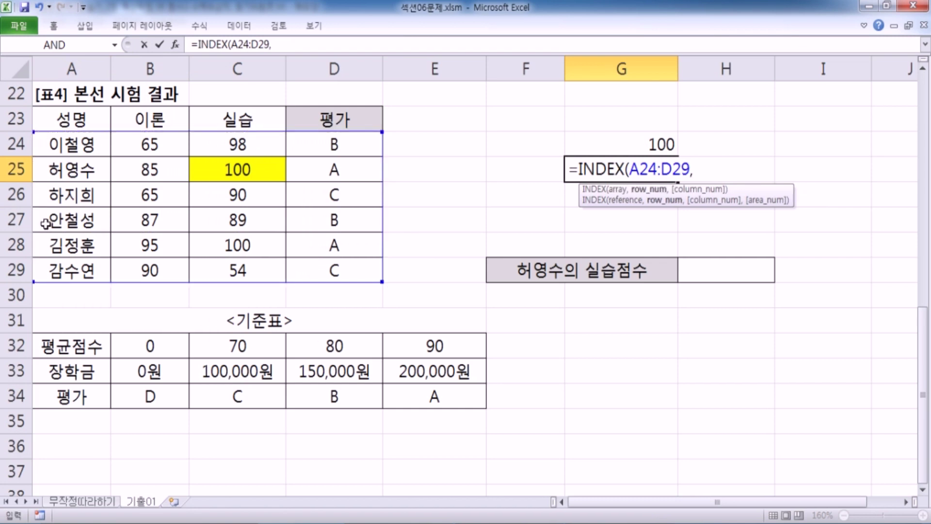
type("2,3")
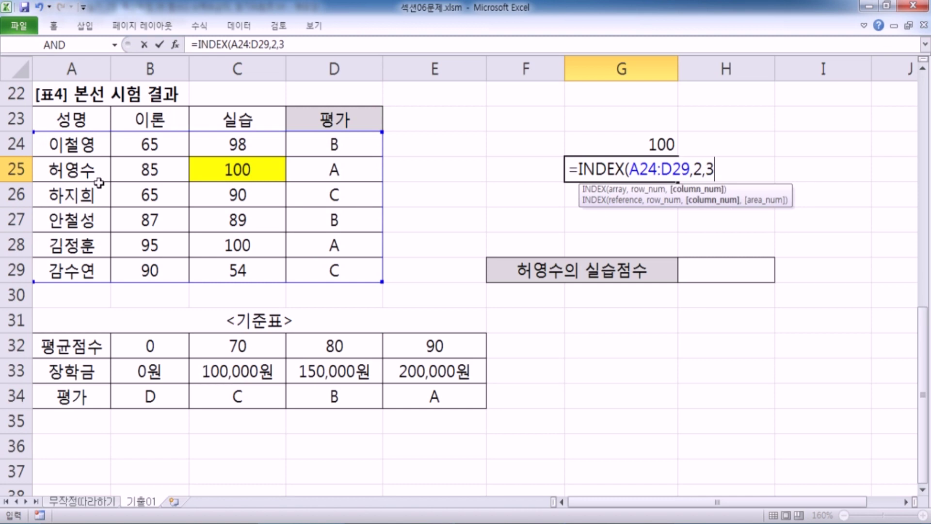
key("Return")
- Display the sheet's formulas instead of results and review the INDEX formulas in G24 and G25
key("Up")
key("Up")
key("Up")
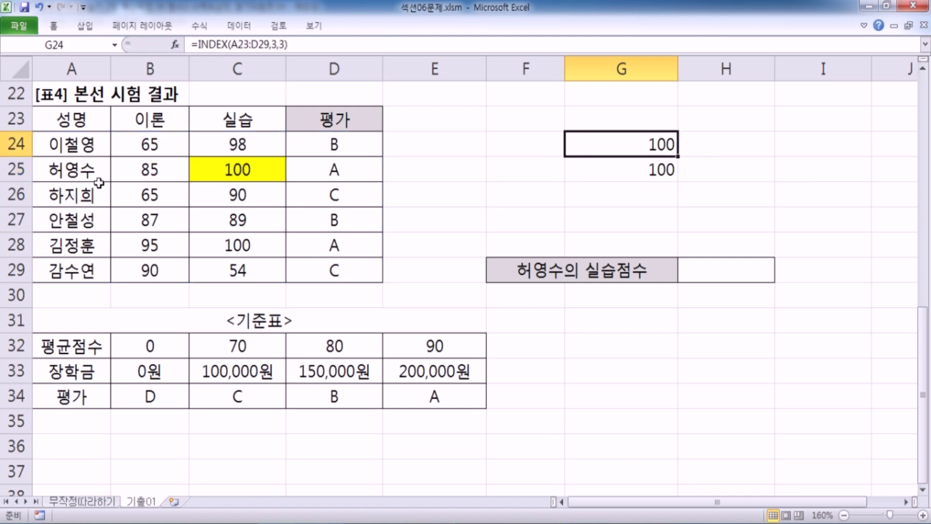
key("ctrl+grave")
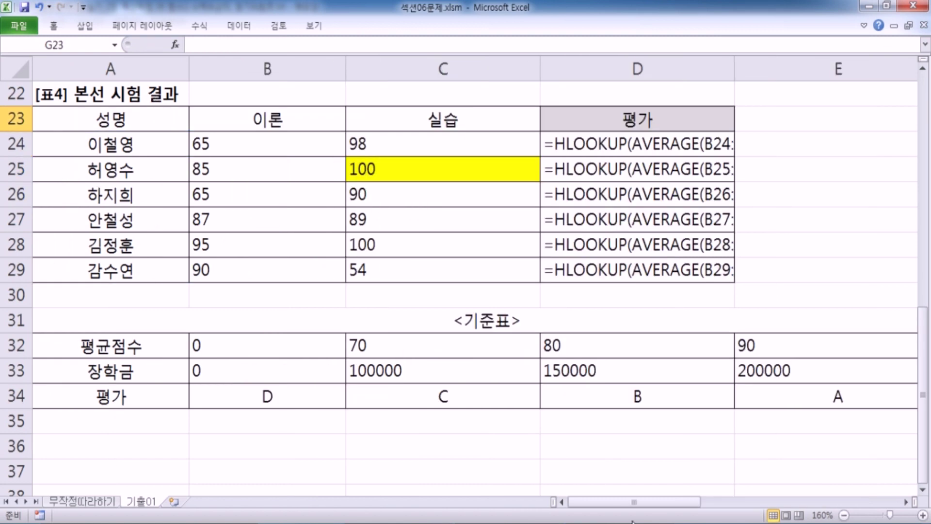
left_click_drag(639, 504, 739, 503)
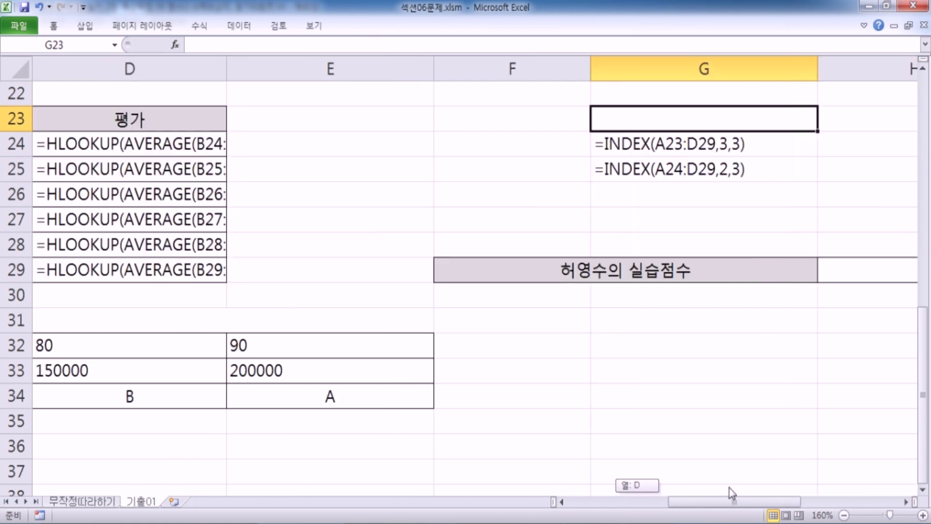
left_click(567, 192)
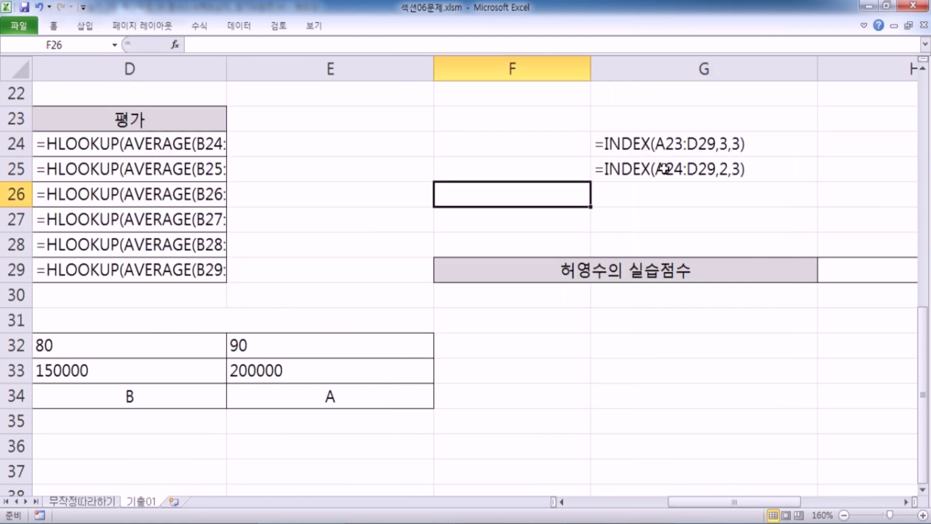
- Compare the INDEX formulas with the note lines in Notepad, and return the Excel sheet to showing results
key("alt+Tab")
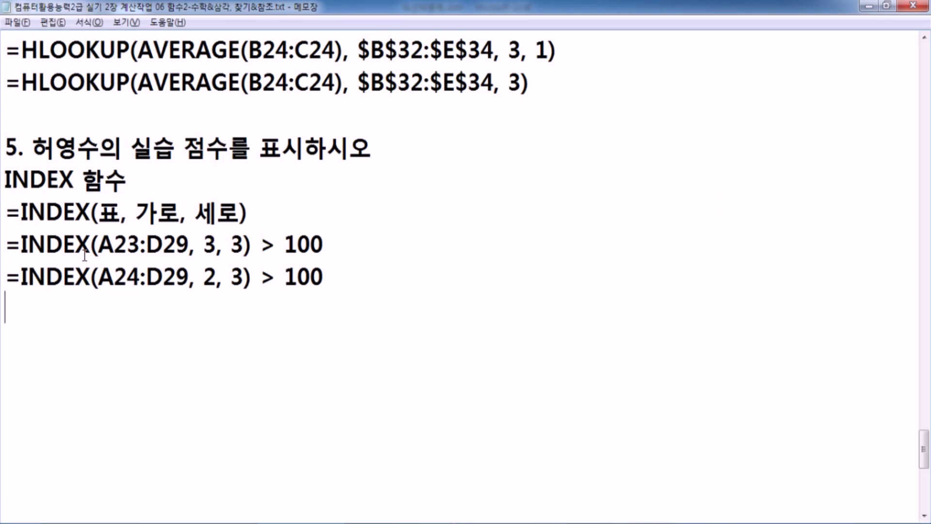
key("alt+Tab")
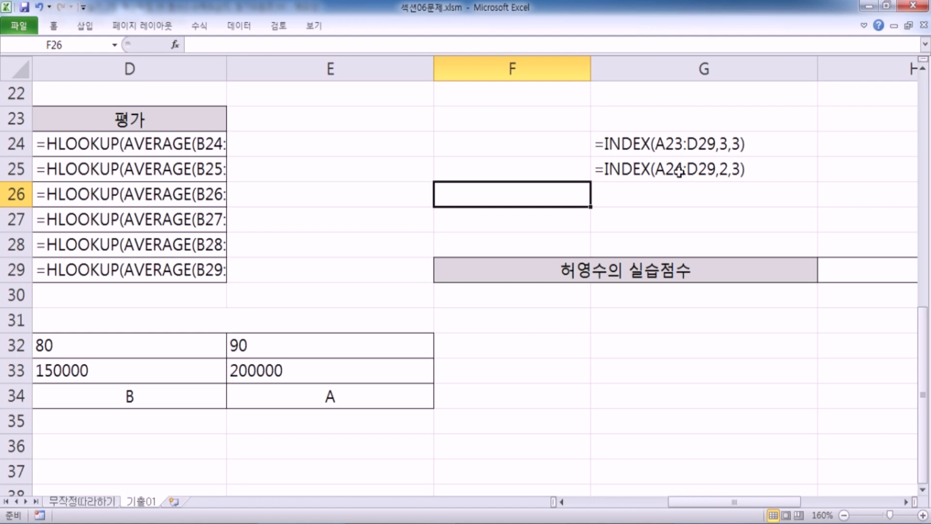
key("ctrl+1")
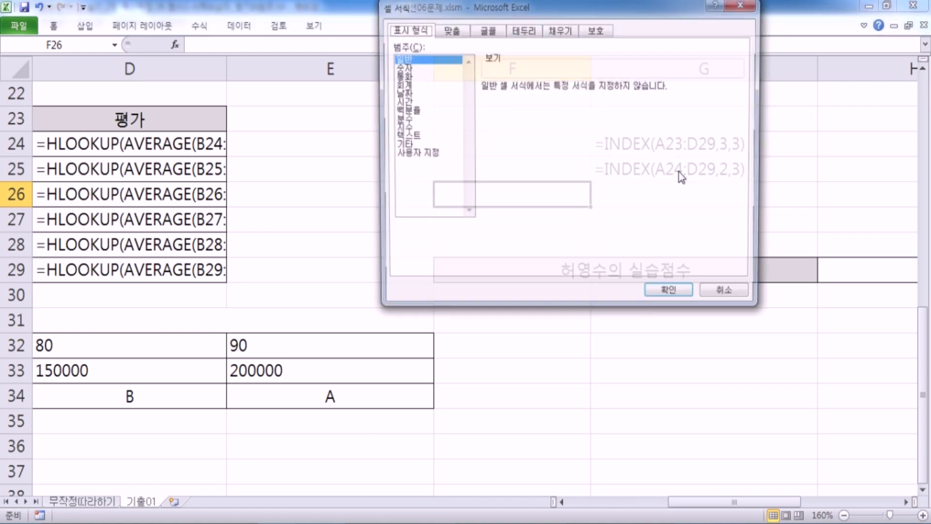
key("Escape")
key("ctrl+grave")
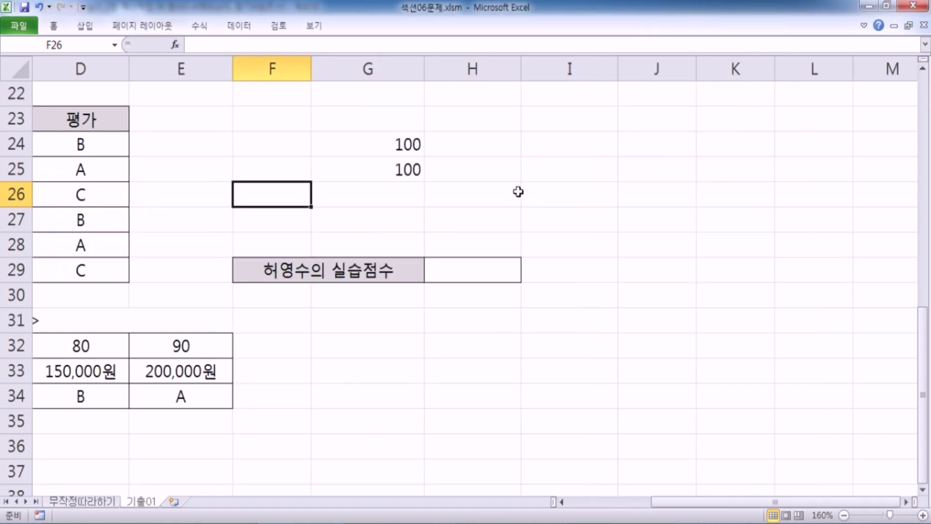
- Compare the [표4] score range starting at row 23 with the one starting at row 24, and examine B32:E34 and labels A32:A34 of <기준표>
key("Home")
left_click_drag(78, 120, 284, 238)
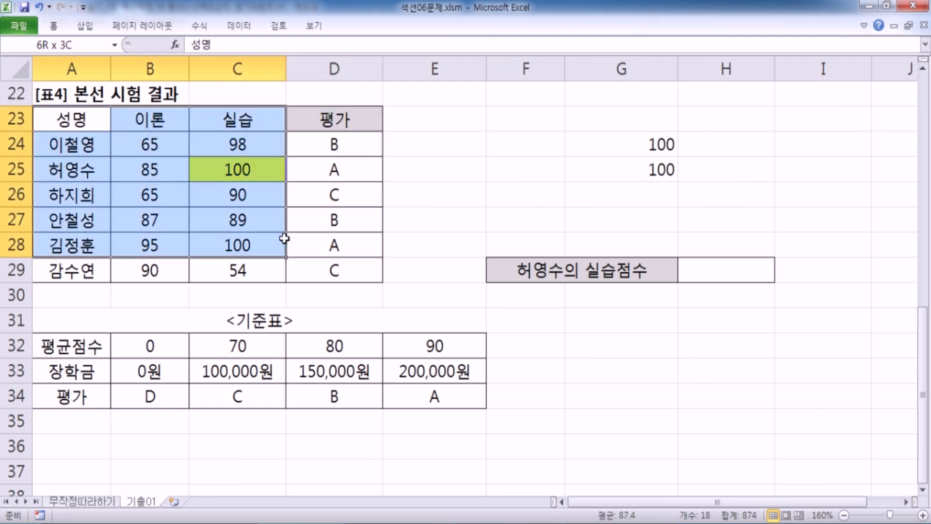
left_click_drag(92, 143, 248, 264)
scroll(246, 278, "down", 1)
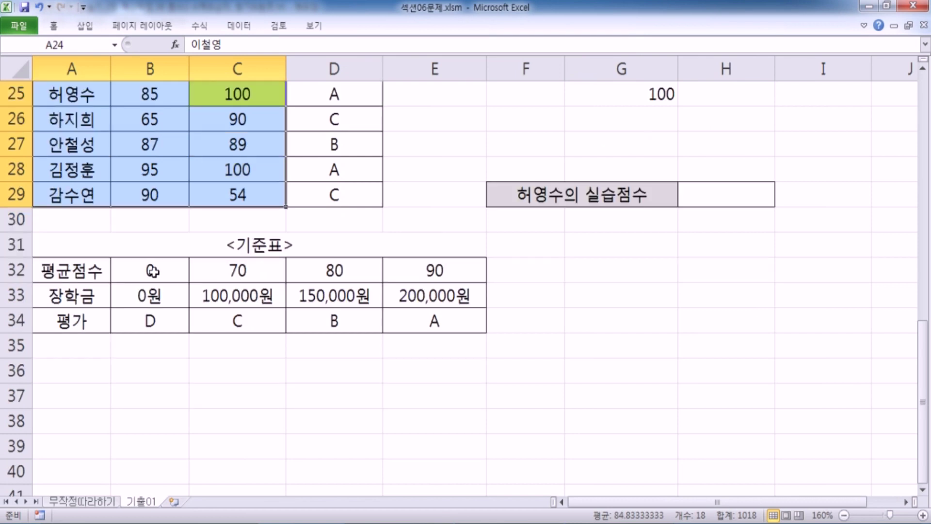
left_click_drag(153, 270, 438, 316)
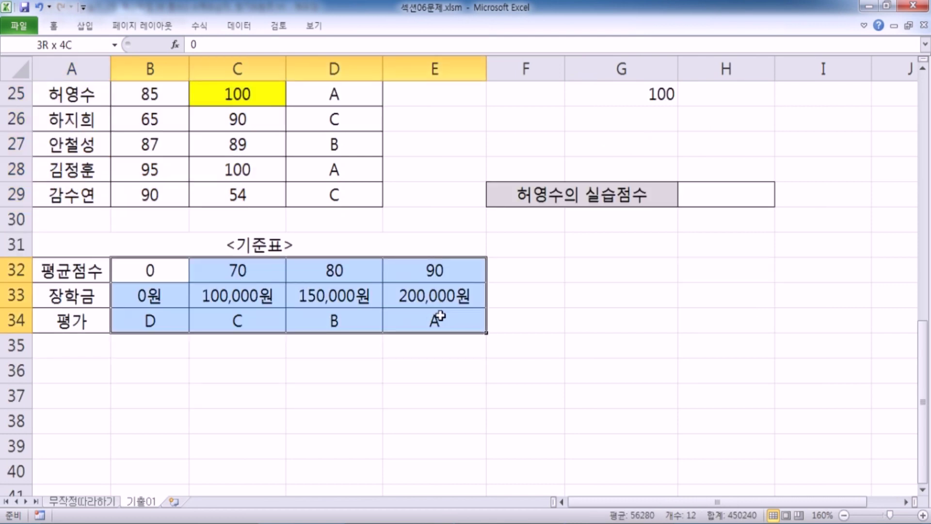
left_click_drag(51, 274, 63, 318)
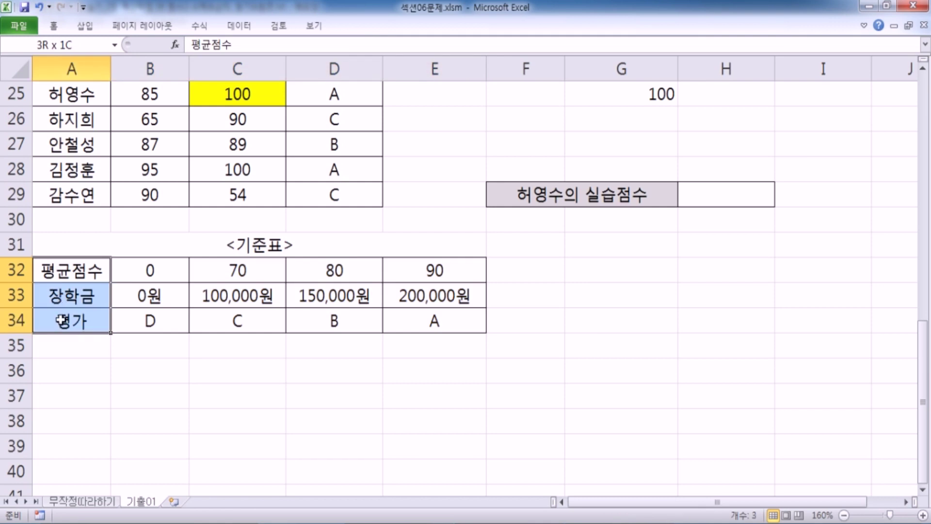
left_click(141, 271)
scroll(140, 272, "up", 1)
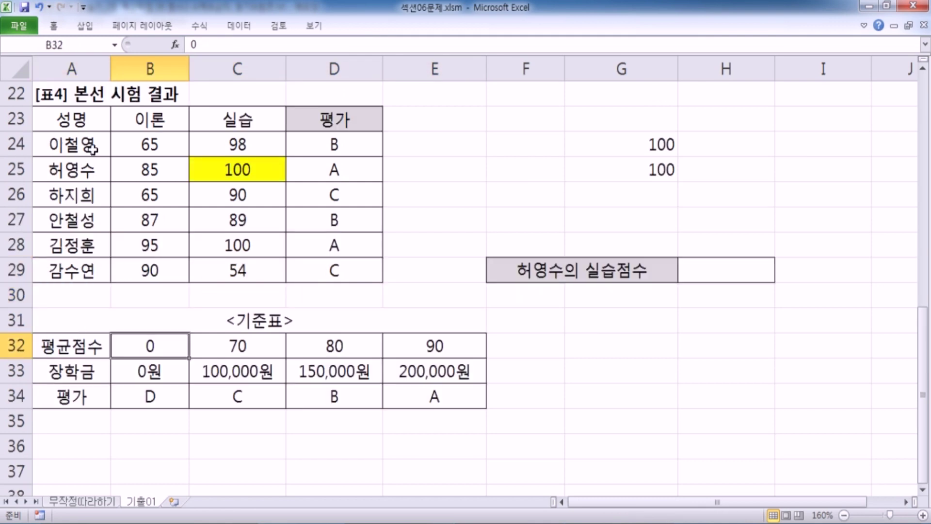
- Review A23:D29 as the INDEX range including headers, and compare A32:E34 with the lookup range B32:E34 in <기준표>
left_click_drag(73, 116, 336, 271)
left_click_drag(92, 113, 332, 275)
left_click(332, 275)
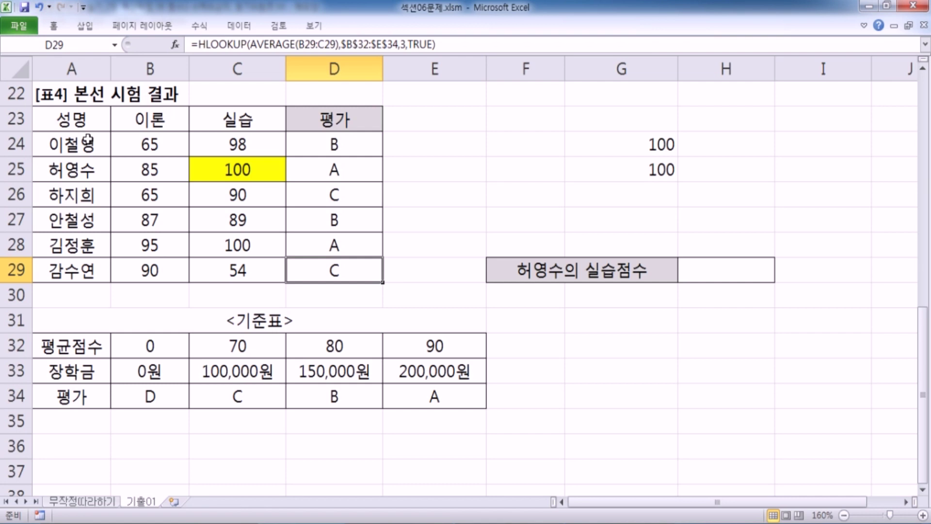
scroll(90, 143, "down", 1)
left_click_drag(62, 274, 407, 322)
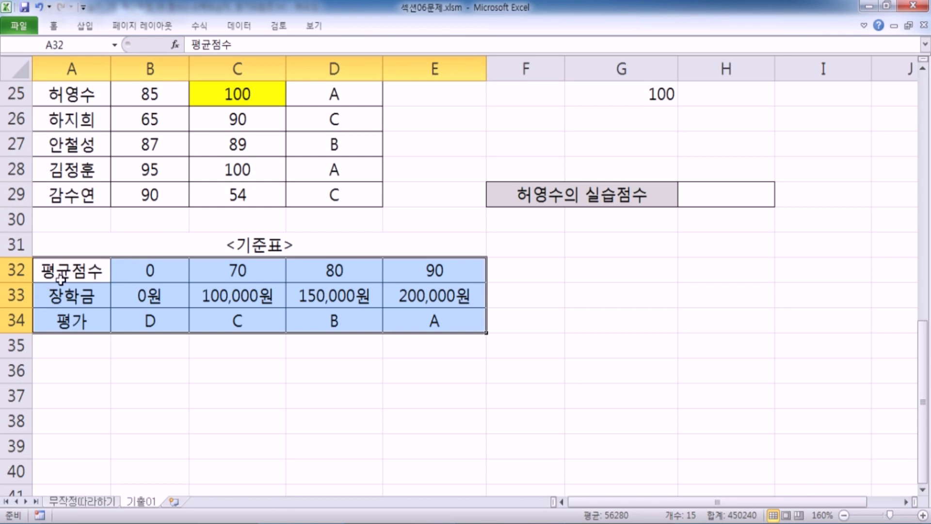
left_click_drag(121, 279, 426, 324)
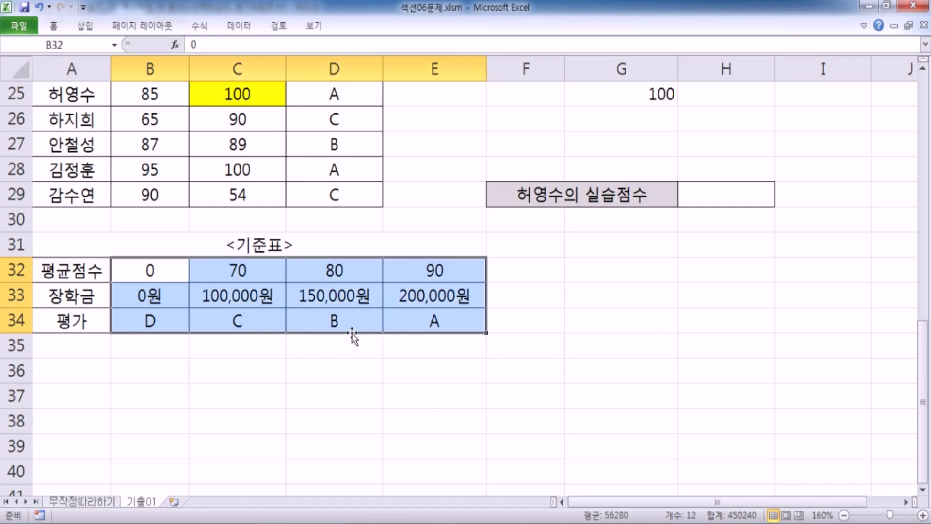
scroll(352, 336, "up", 1)
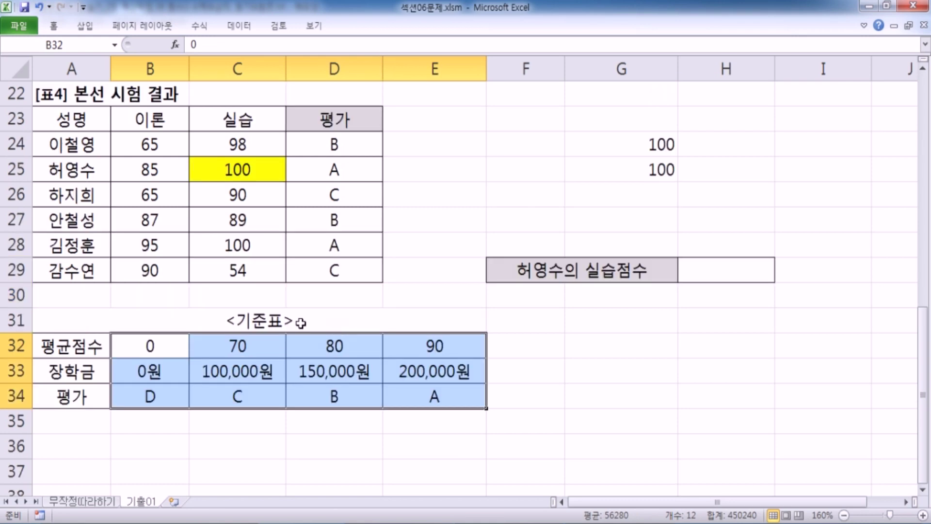
- Check the 이론 and 평가 columns of [표4], and review the =INDEX(A23:D29, 3, 3) line in Notepad
left_click_drag(129, 150, 151, 266)
left_click_drag(333, 145, 334, 268)
left_click_drag(334, 120, 330, 249)
left_click_drag(322, 148, 6, 253)
key("alt+Tab")
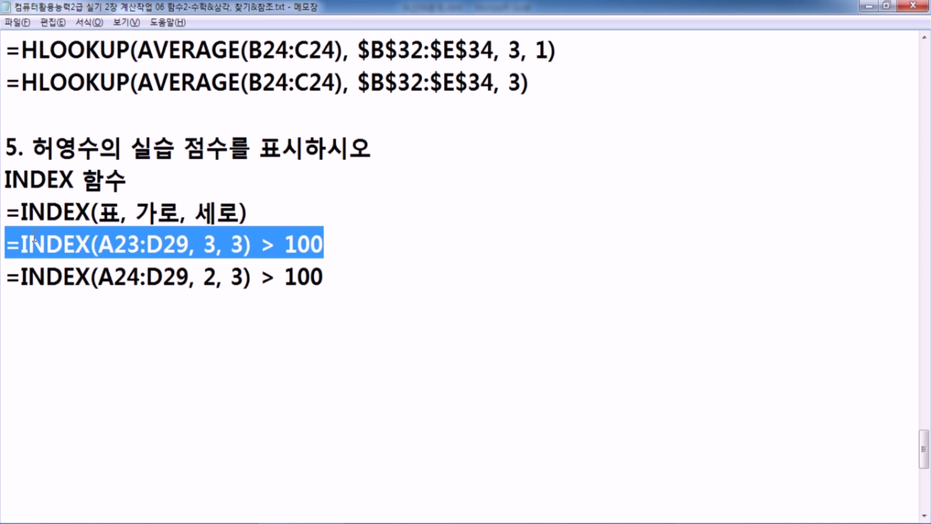
left_click(79, 348)
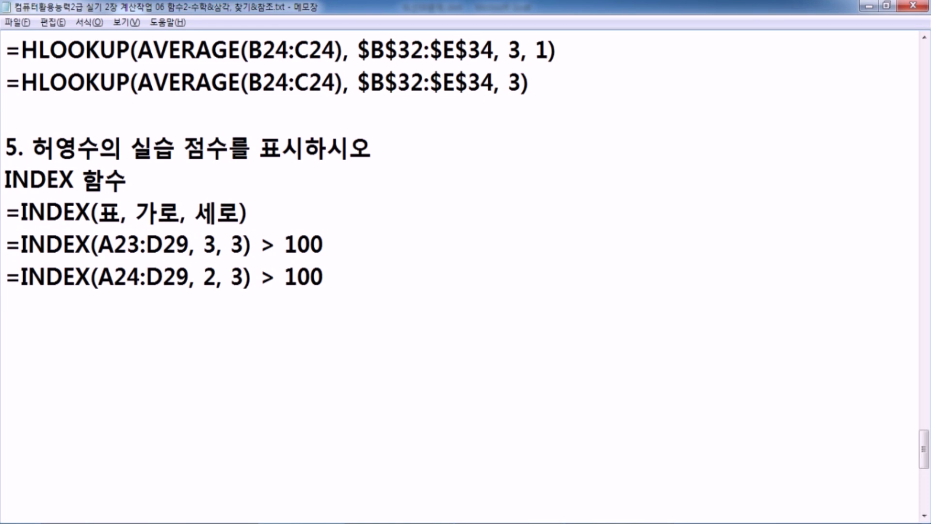
- Switch to the Explorer window showing the 01 섹션 folder and open the workbook 섹션07문제.xlsm in Excel
key("super+1")
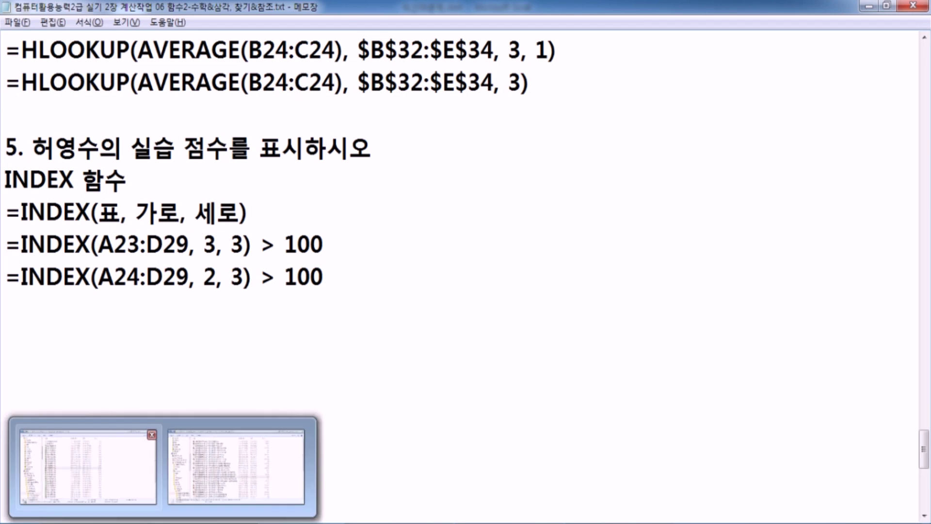
left_click(89, 467)
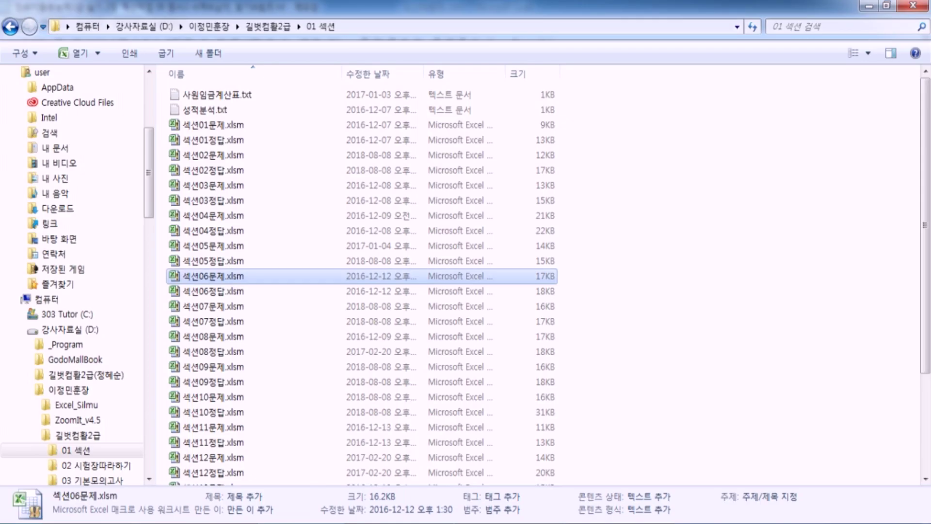
double_click(222, 309)
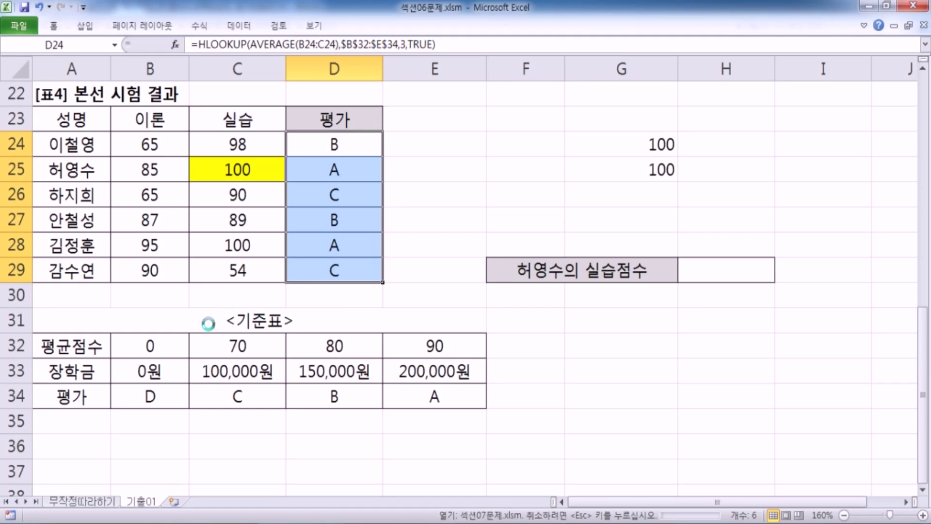
scroll(65, 107, "up", 4)
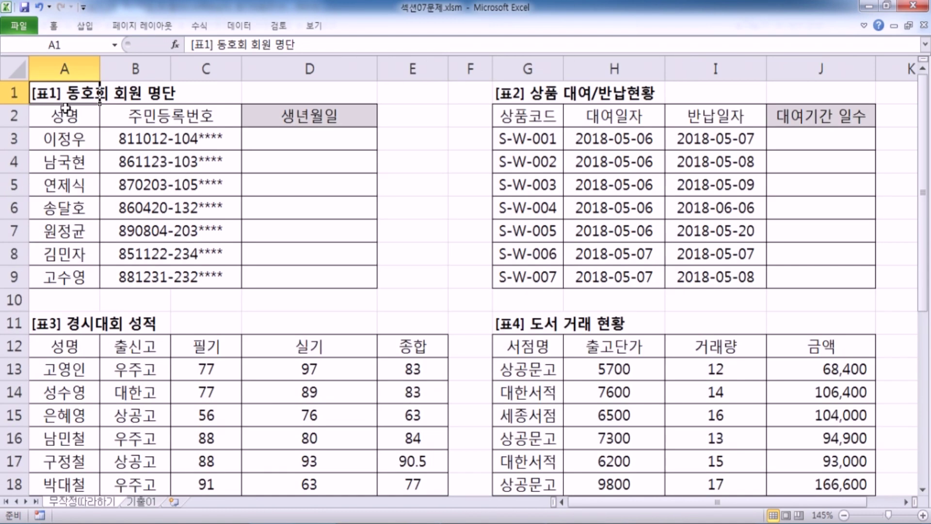
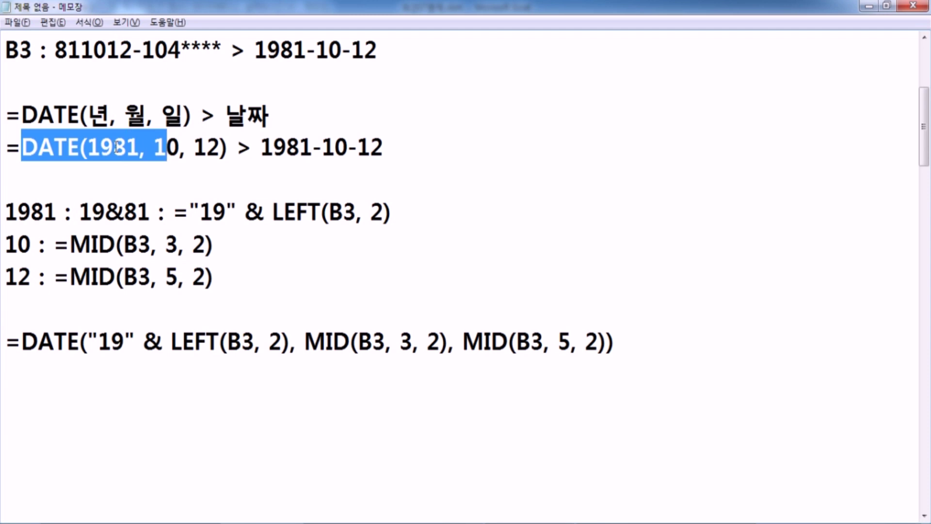
- Review the LEFT and MID expressions for year, month and day in Notepad, and highlight the complete =DATE formula line
left_click_drag(213, 212, 321, 212)
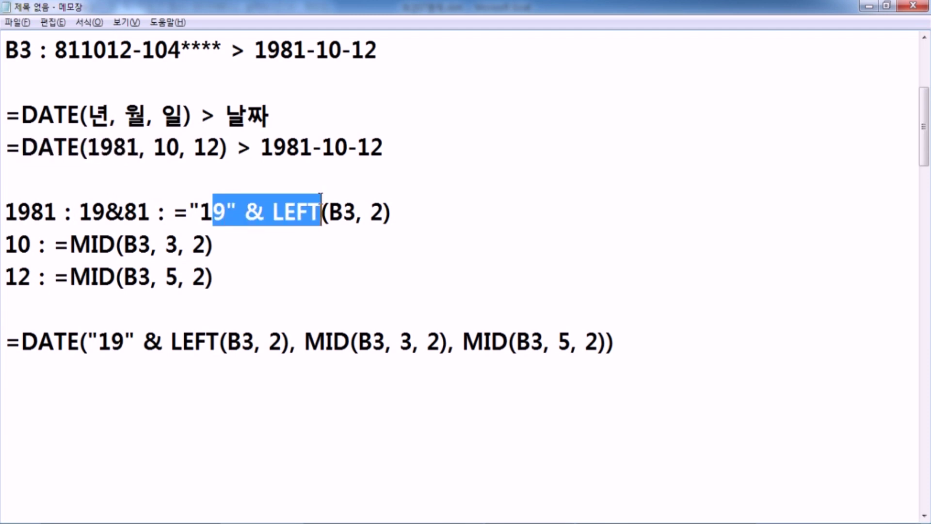
left_click_drag(91, 244, 179, 244)
left_click_drag(92, 276, 179, 276)
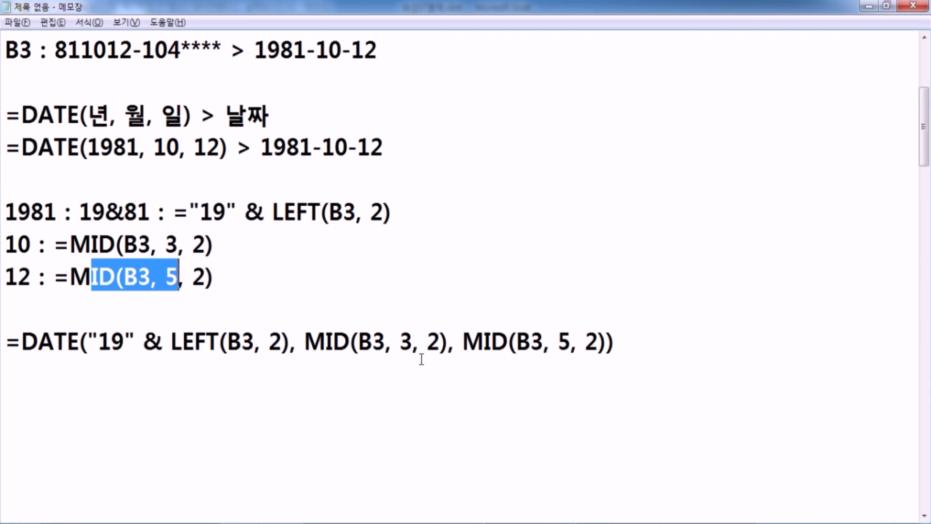
left_click_drag(682, 348, 3, 349)
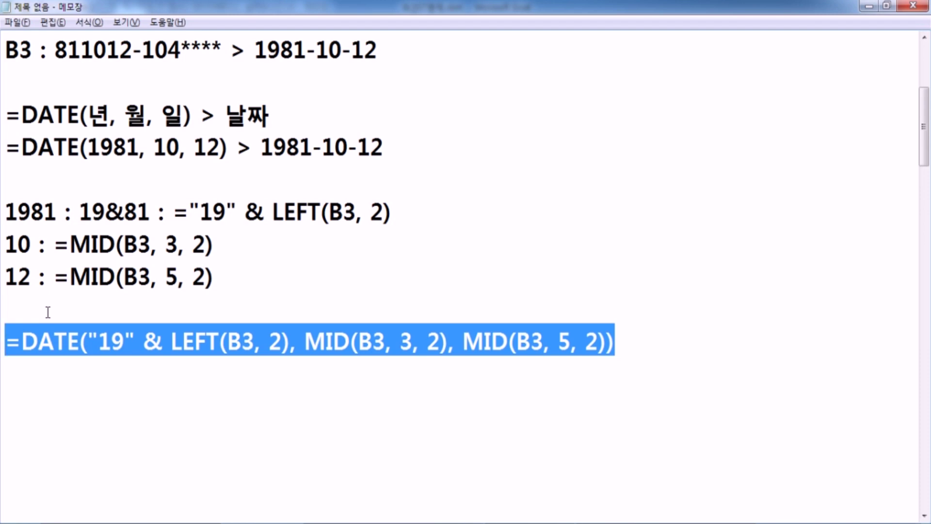
- Review the page 100 birth-date problem, the DATE syntax and the complete DATE formula in the Notepad notes
left_click(87, 314)
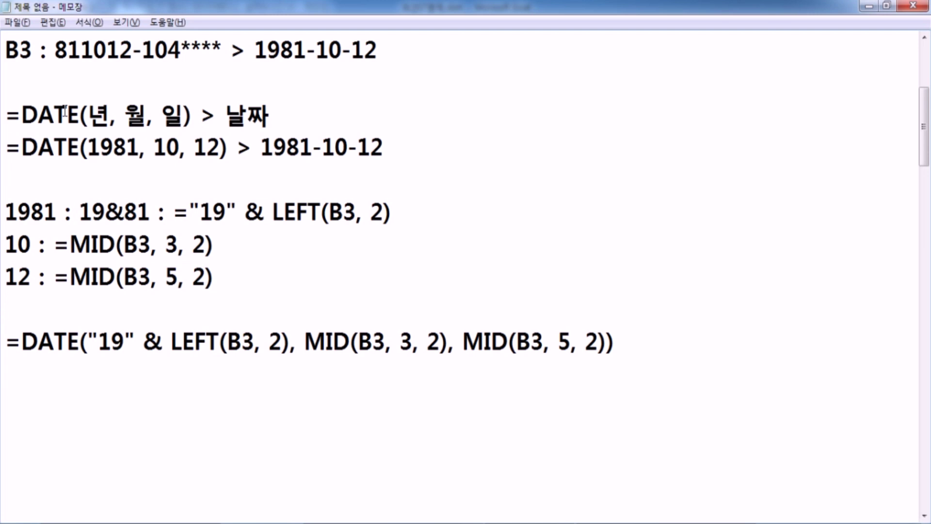
scroll(120, 111, "up", 1)
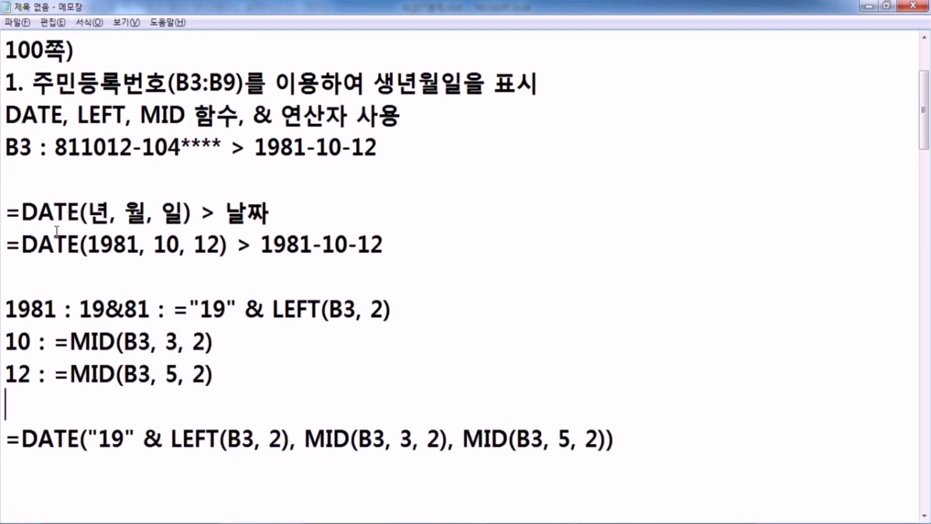
scroll(72, 253, "down", 1)
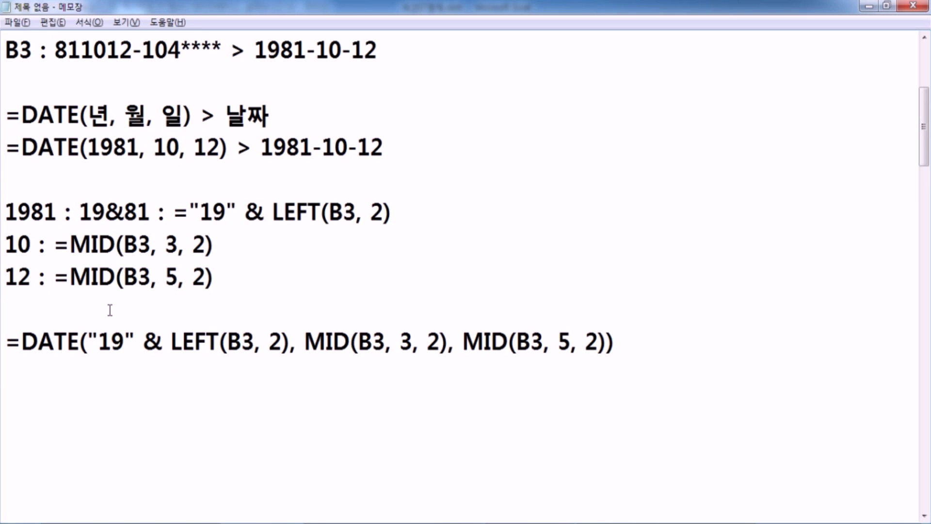
left_click(70, 378)
scroll(71, 377, "up", 1)
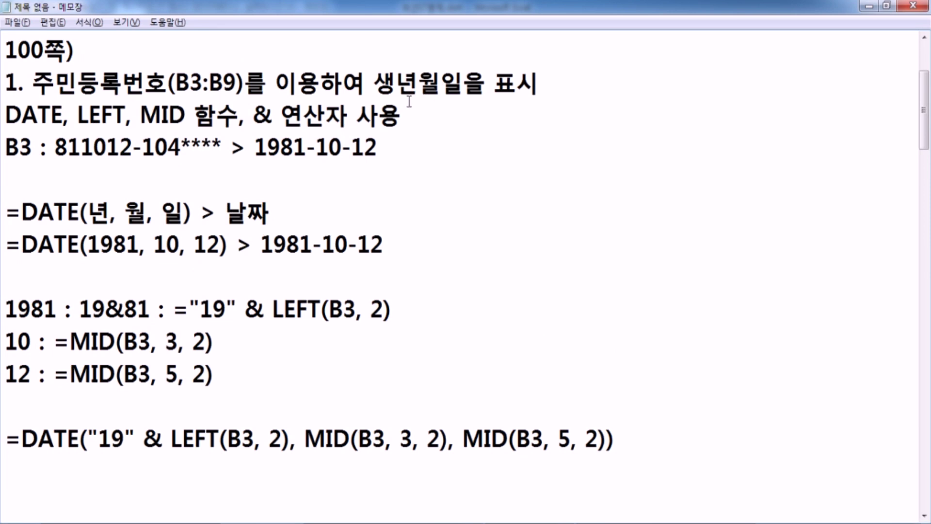
scroll(378, 123, "down", 1)
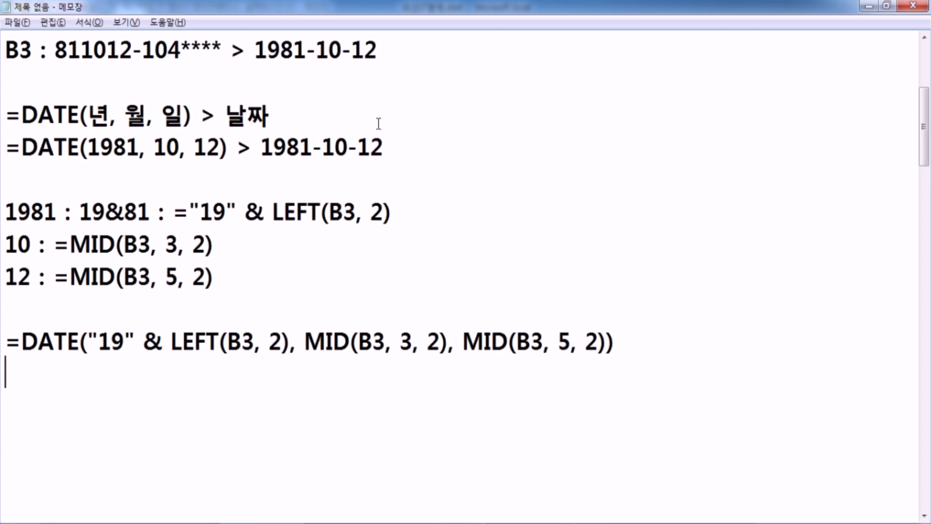
- Switch to 섹션07문제.xlsm in Excel and clear the 생년월일 cells D3:D9 in [표1]
key("alt+Tab")
left_click_drag(394, 162, 395, 343)
key("Delete")
- Enter a DATE formula in D3 with the first member's birth year, month and day as constant numbers
left_click(393, 160)
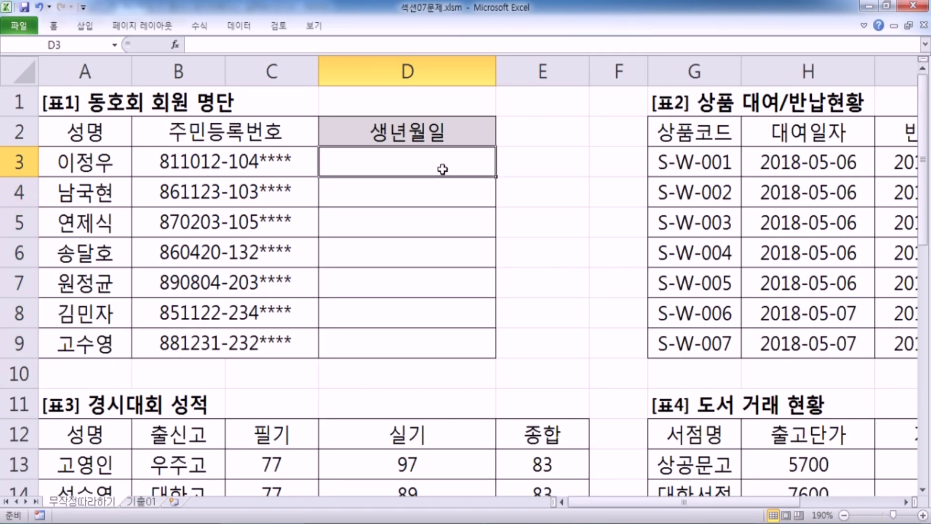
type("=DATE")
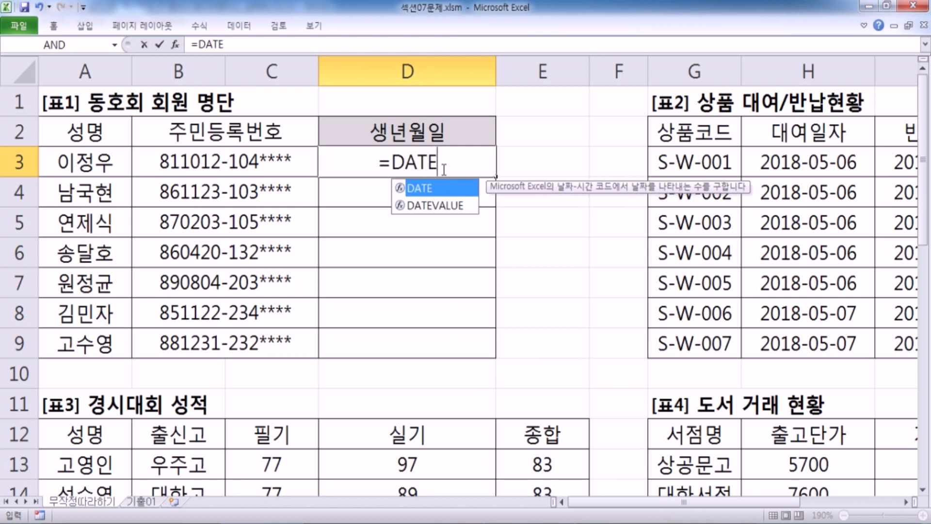
type("(")
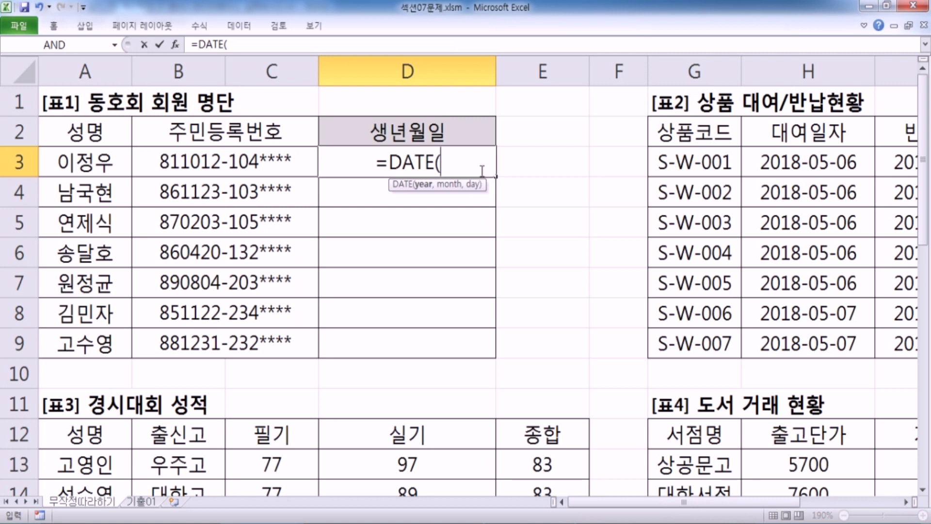
type("1981")
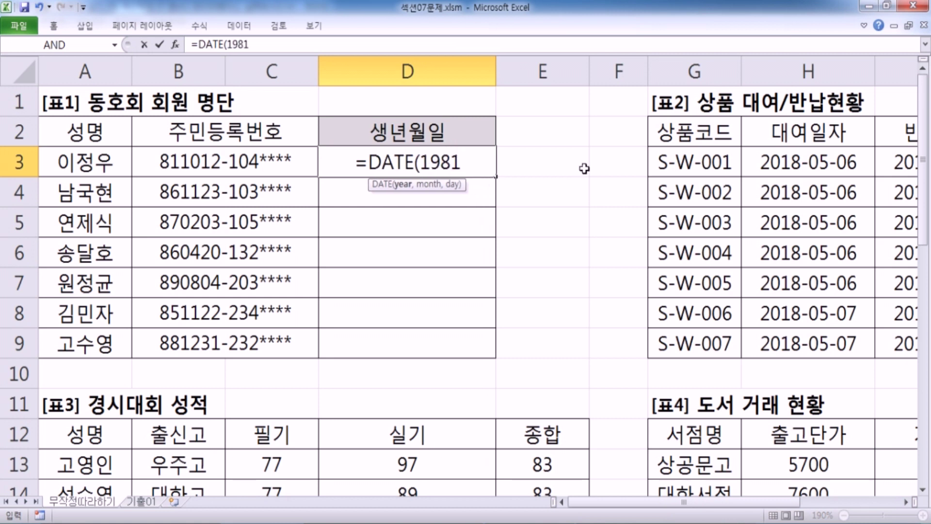
type(",")
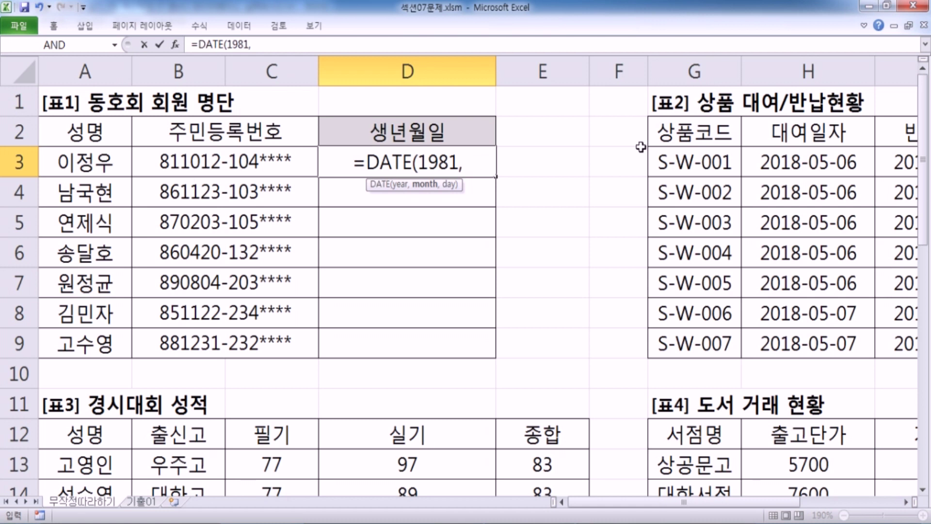
type("10")
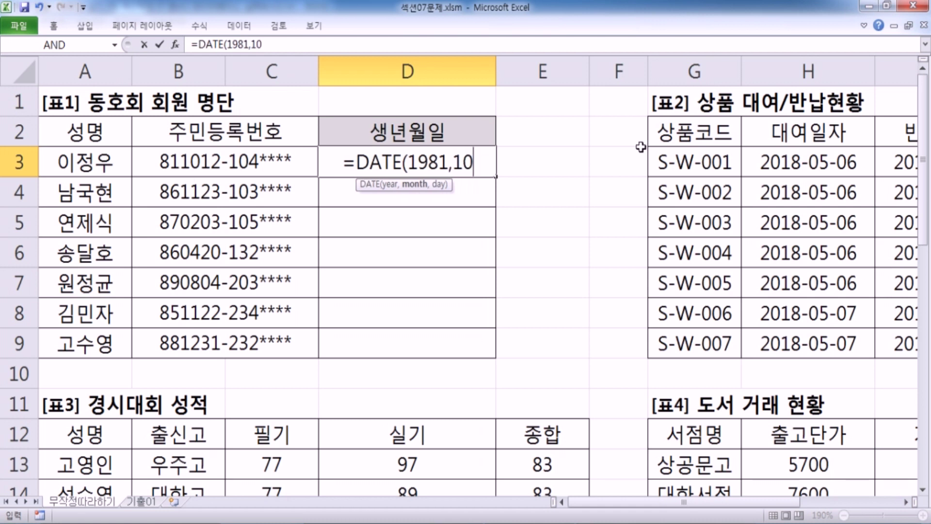
type(",12")
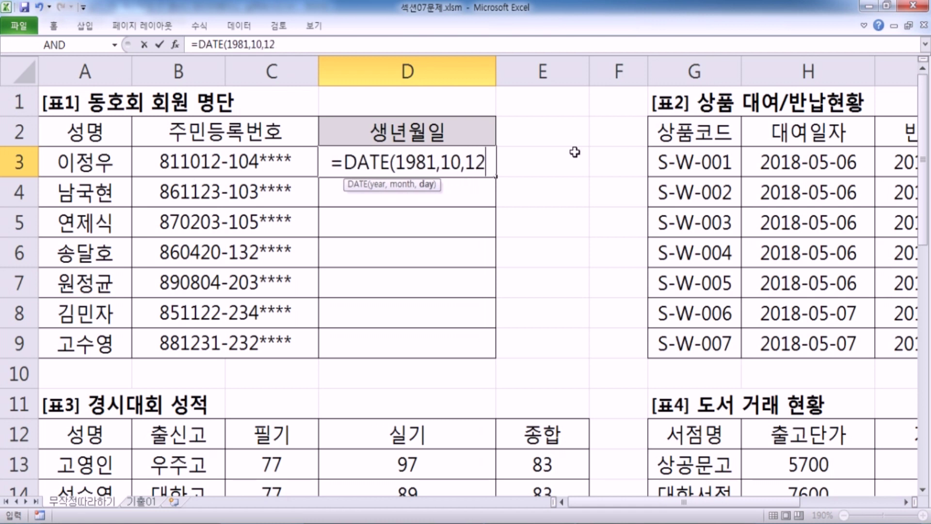
type(")")
key("Return")
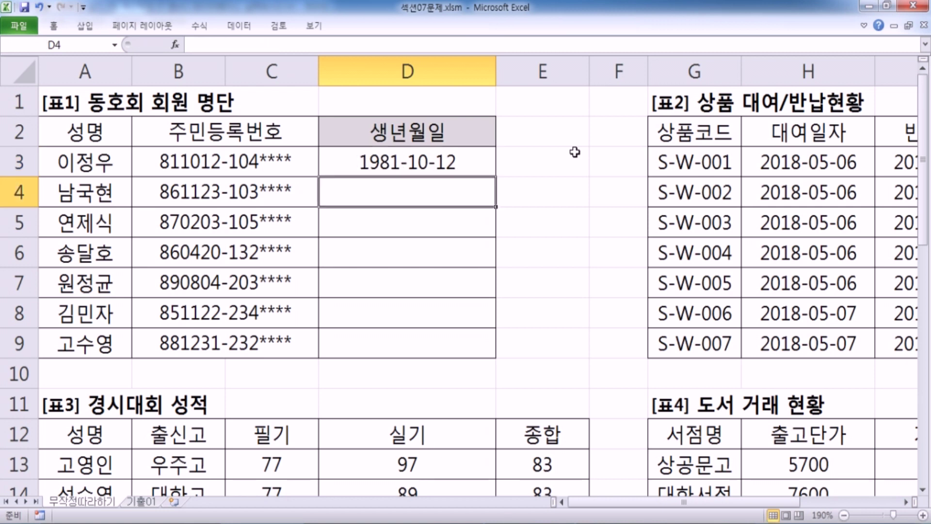
- Open the DATE function arguments for D3 and rewrite Year as 19 joined by & with the two-digit birth year
double_click(366, 161)
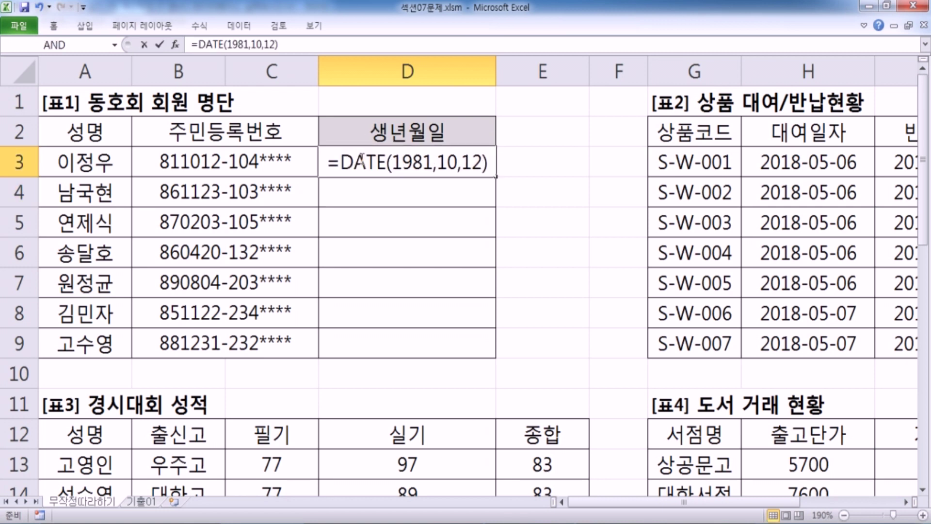
left_click(391, 165)
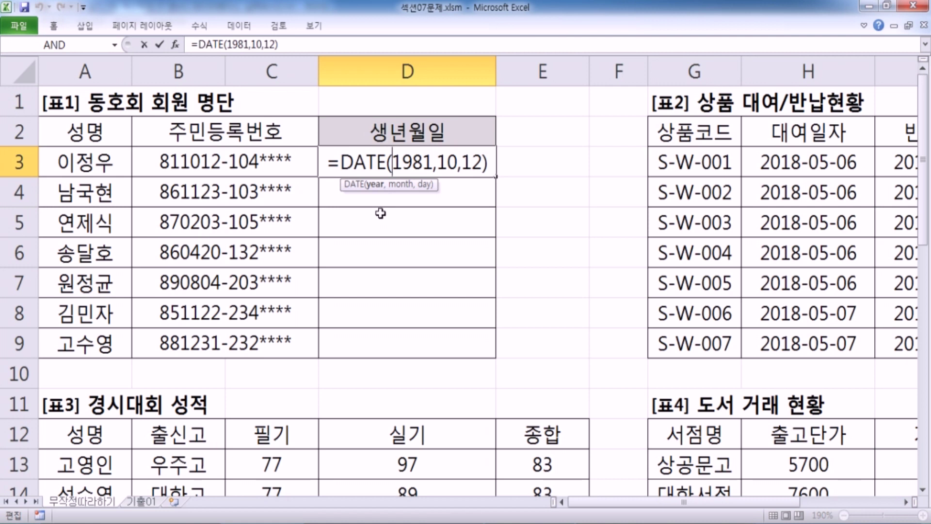
left_click(175, 47)
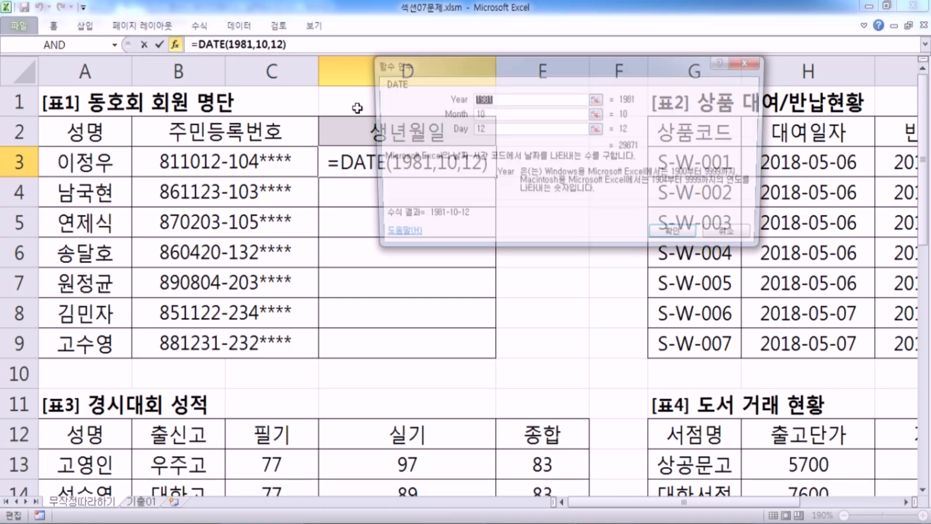
left_click_drag(438, 61, 415, 86)
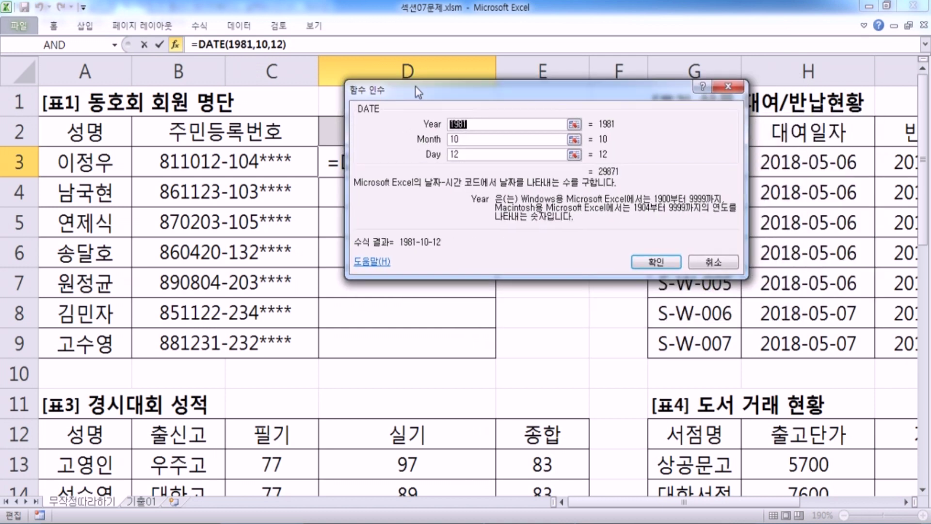
left_click(472, 124)
key("BackSpace")
key("BackSpace")
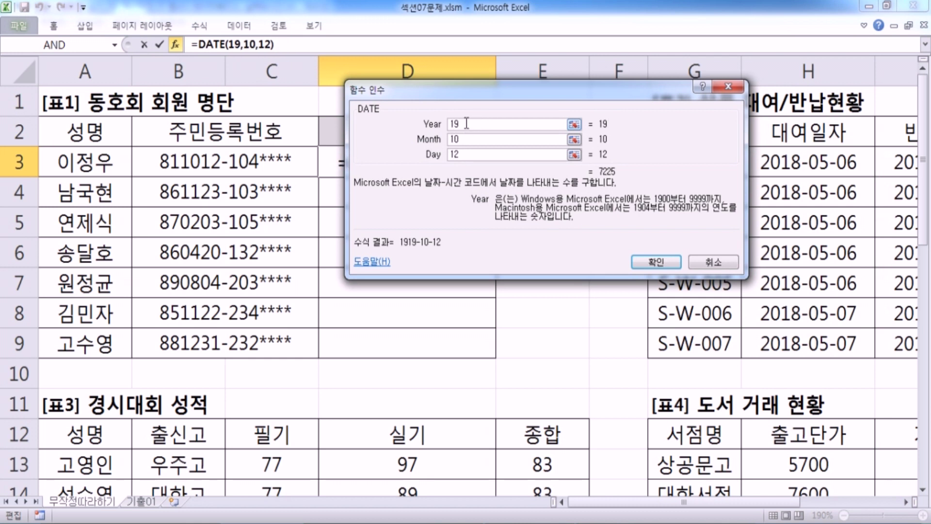
type("&81")
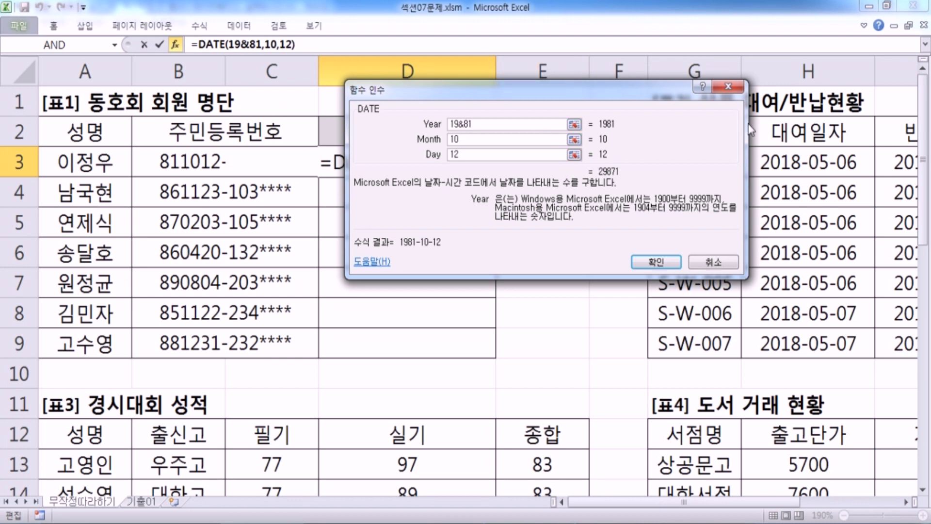
- Replace the two-digit year constant with LEFT(B3,2), making the Year argument 19&LEFT(B3,2), and apply the formula
key("BackSpace")
key("BackSpace")
type("LEF")
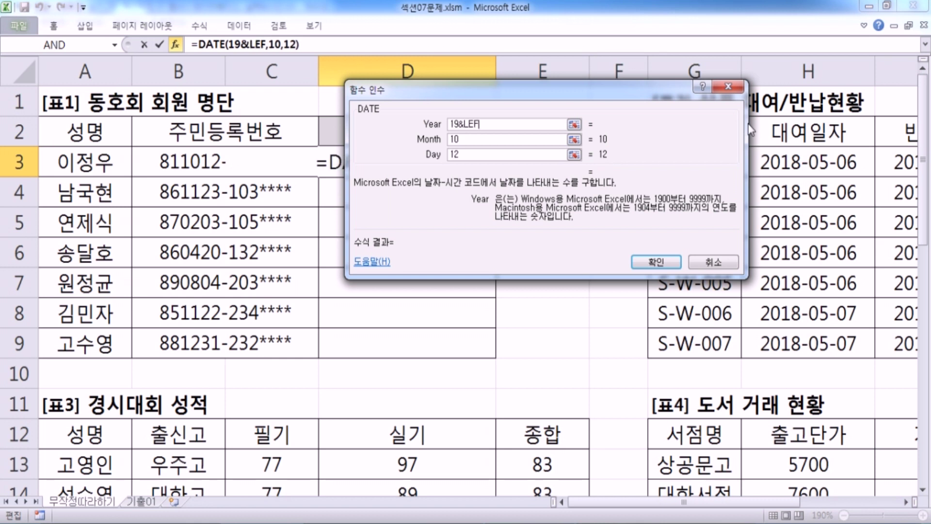
type("T(")
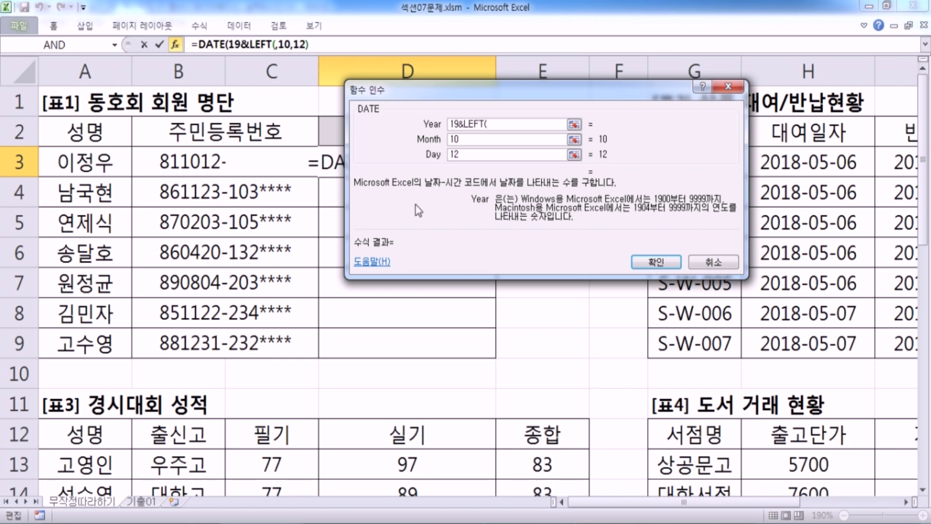
left_click(159, 165)
type(",2)")
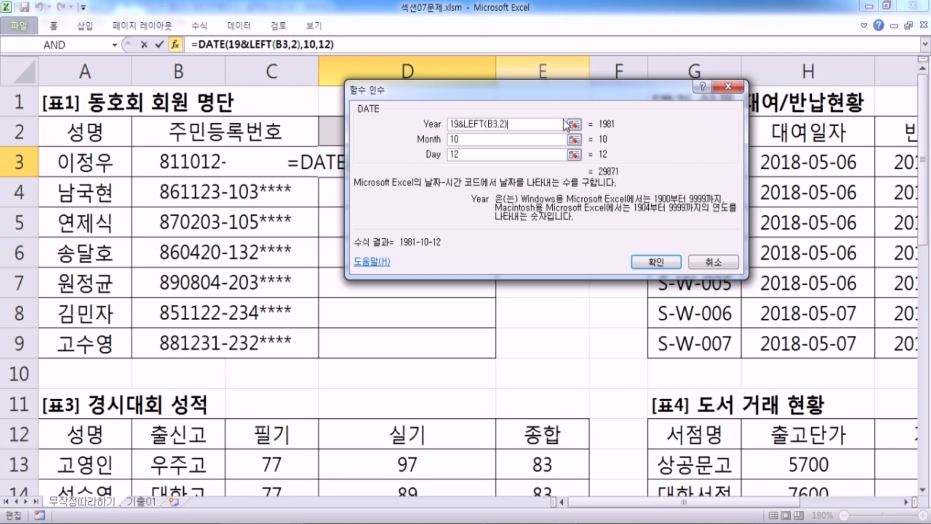
left_click_drag(601, 121, 603, 122)
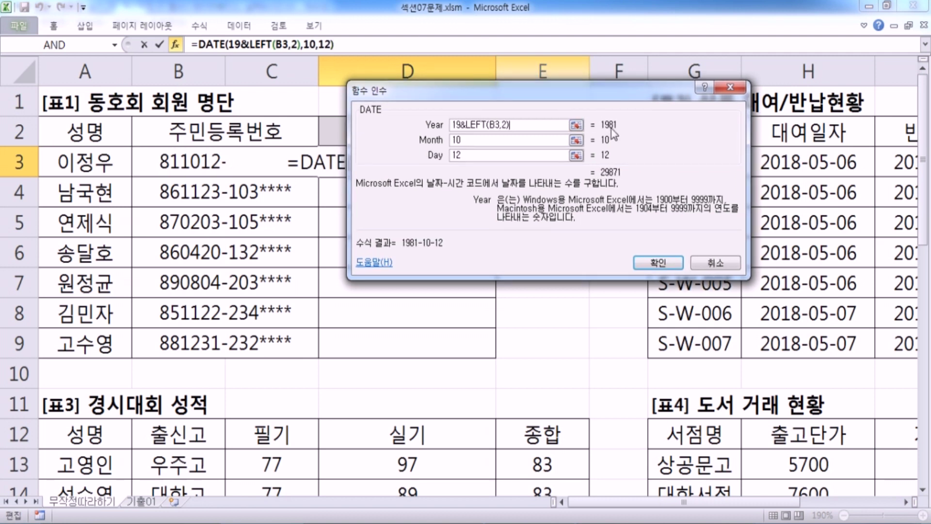
left_click(658, 262)
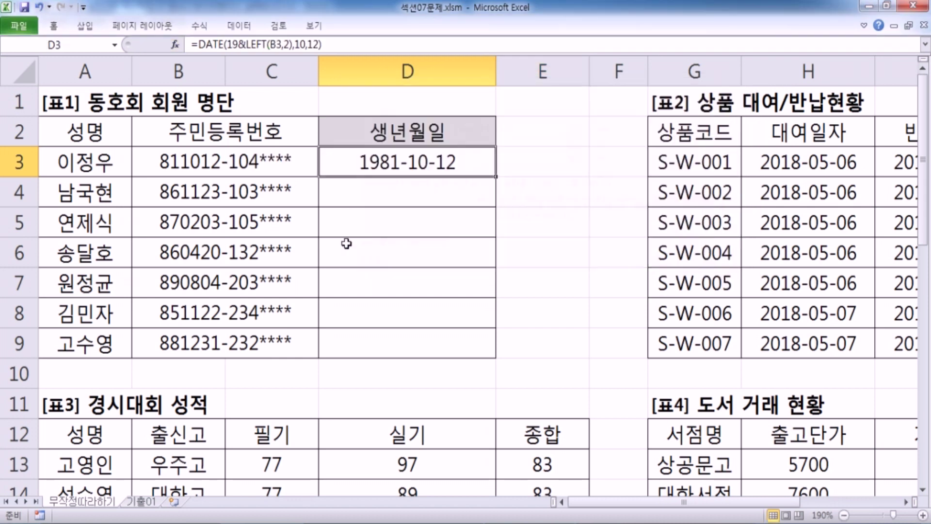
- Reopen D3's DATE function arguments and set Month to MID(B3,3,2)
left_click(176, 45)
left_click(469, 141)
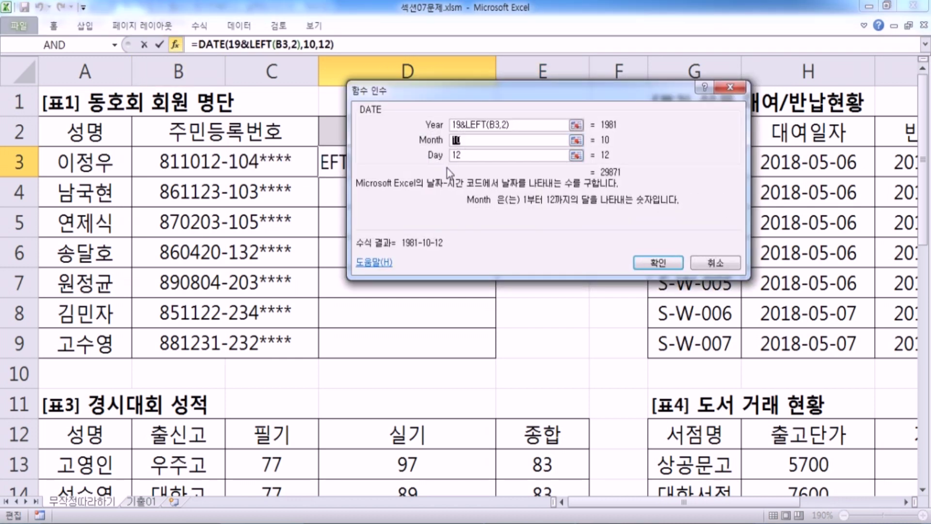
key("Delete")
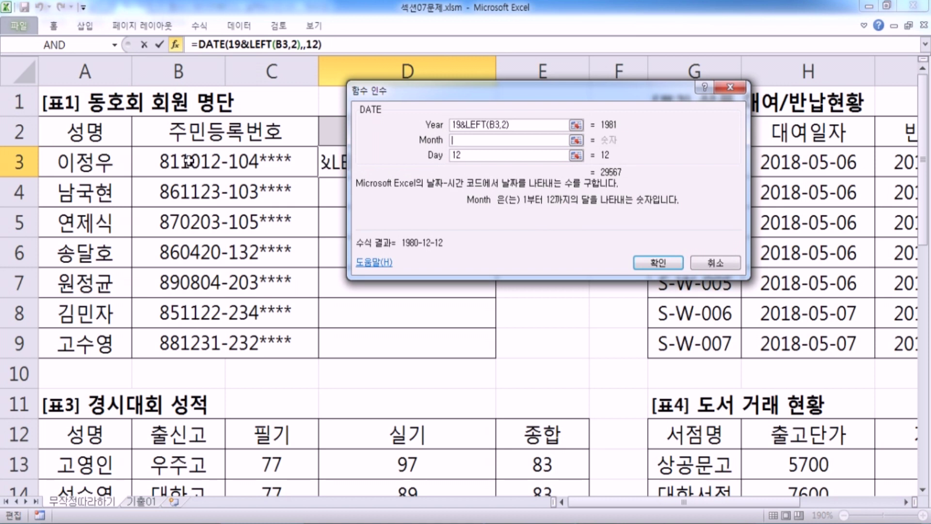
type("MID(")
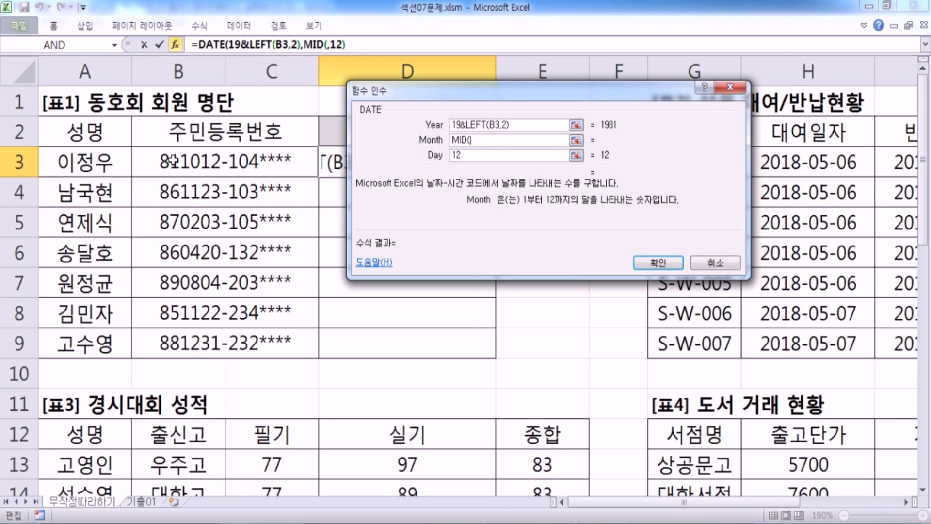
left_click(169, 158)
type(",3,2")
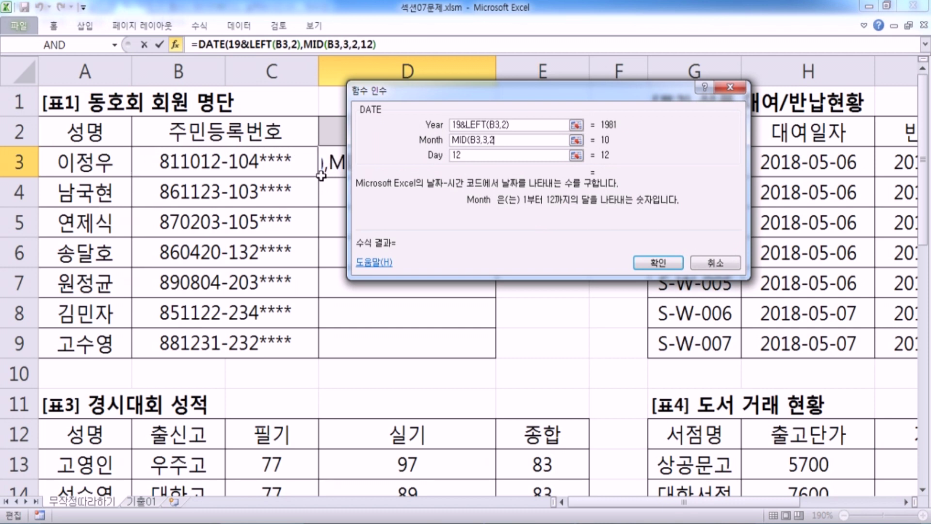
type(")")
left_click_drag(499, 140, 446, 139)
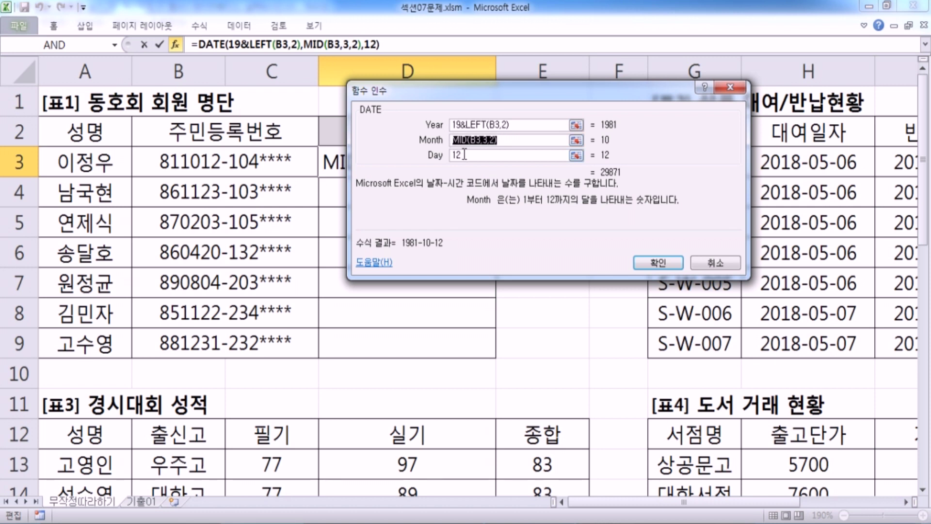
- Set the DATE function's Day argument to MID(B3,5,2) and apply the formula to D3
left_click_drag(465, 155, 442, 155)
type("M")
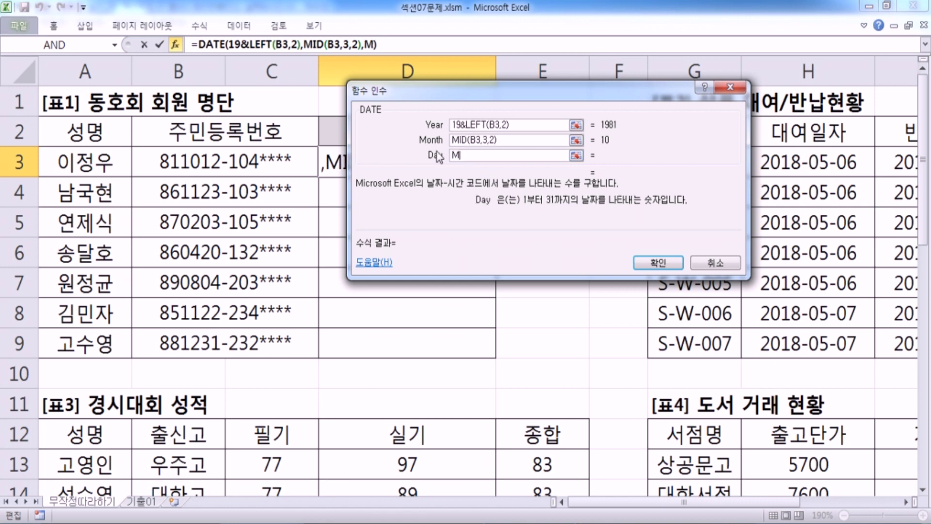
type("ID(")
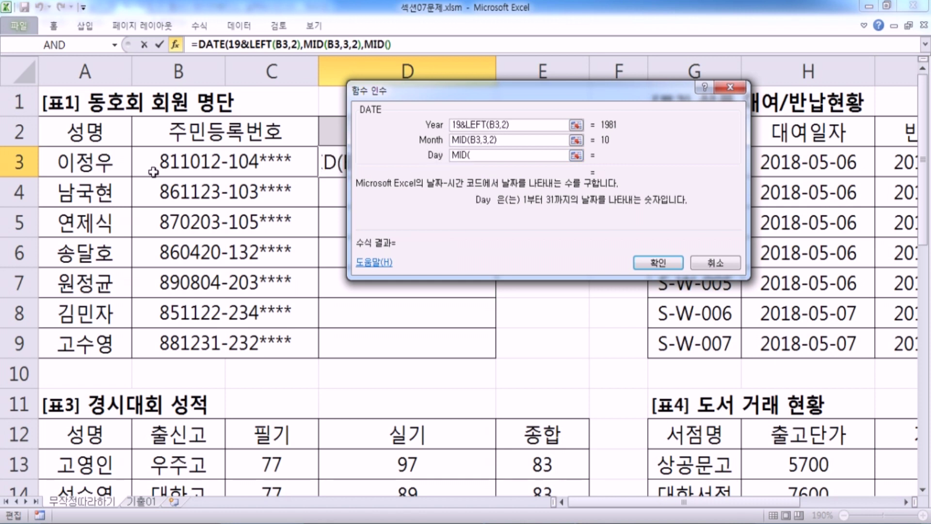
left_click(155, 161)
type(",5,1")
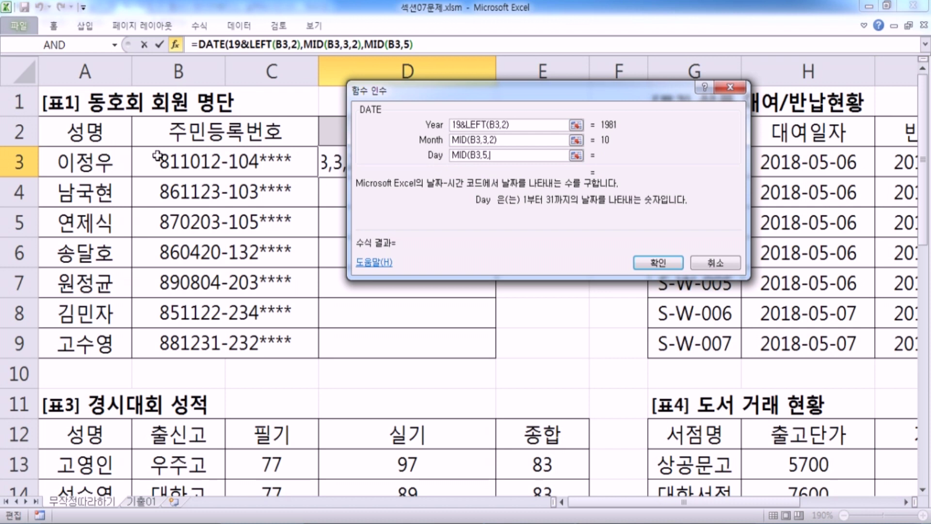
type(")")
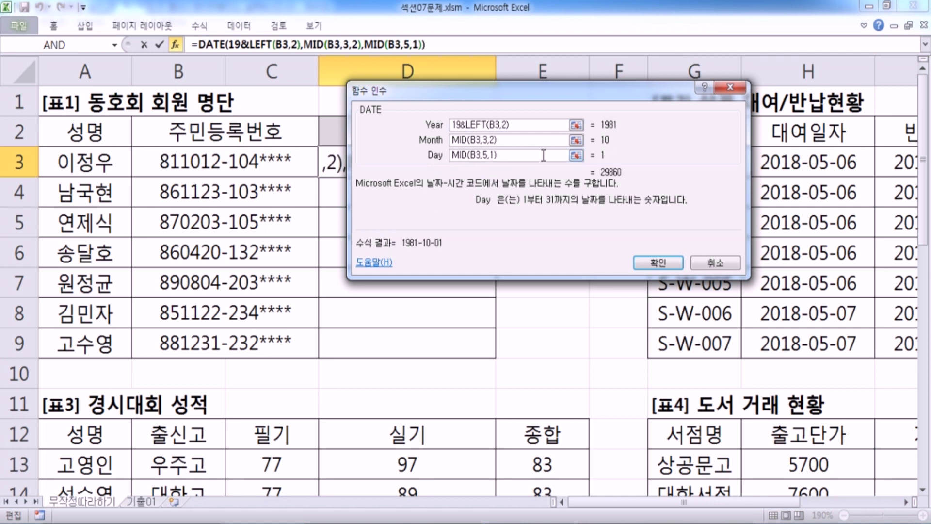
double_click(491, 156)
left_click(490, 155)
key("Delete")
type("2")
left_click(658, 262)
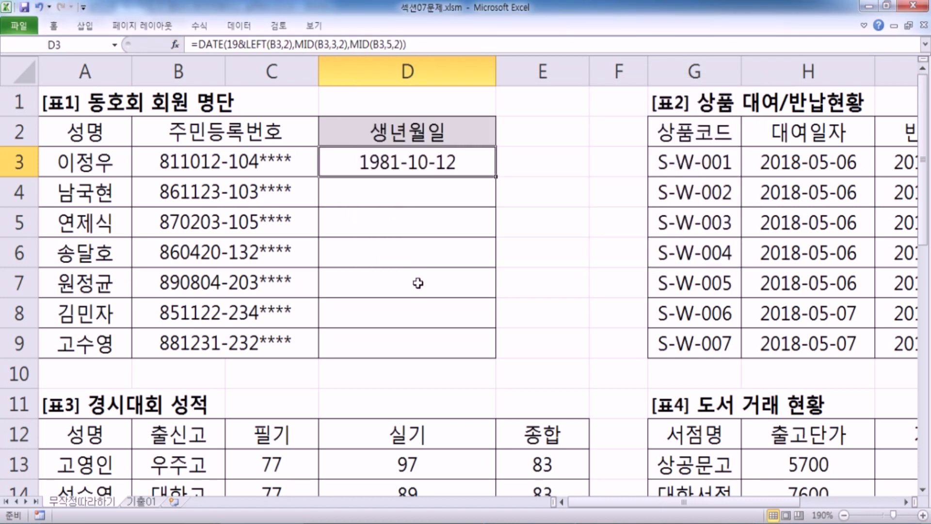
- Review the formula in D3 and check the Year, Month and Day arguments of its DATE function
key("F2")
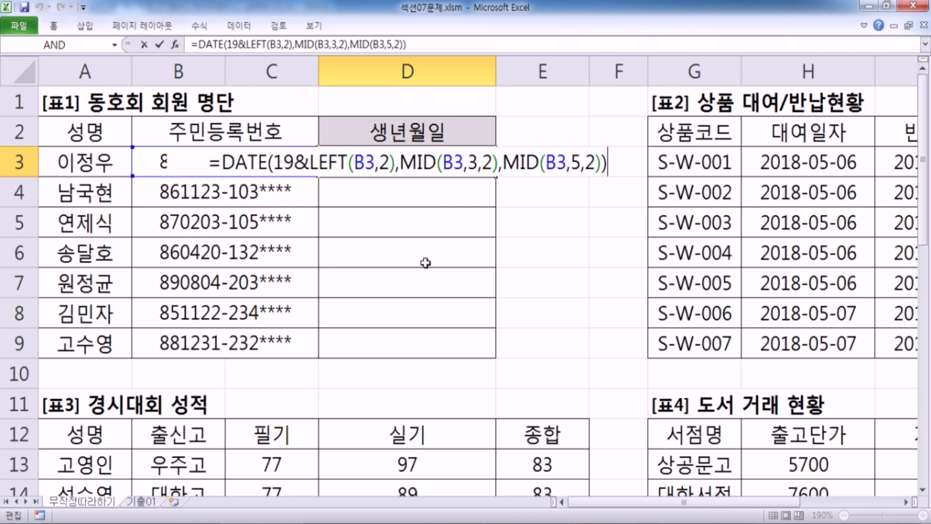
key("Escape")
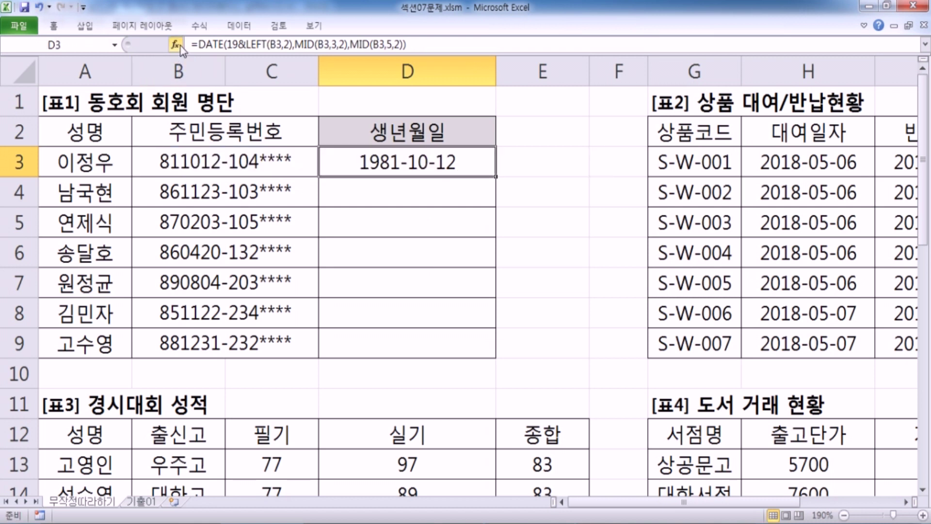
left_click(176, 44)
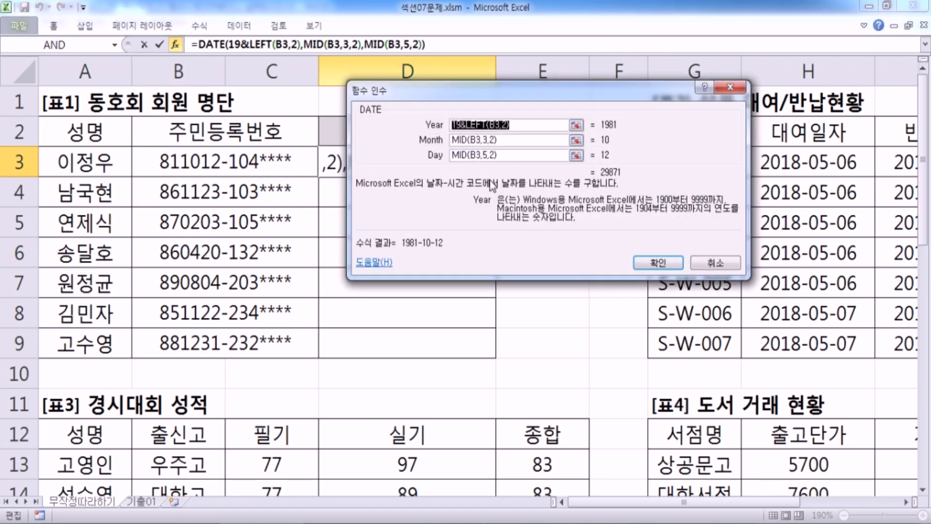
left_click(504, 140)
left_click(504, 154)
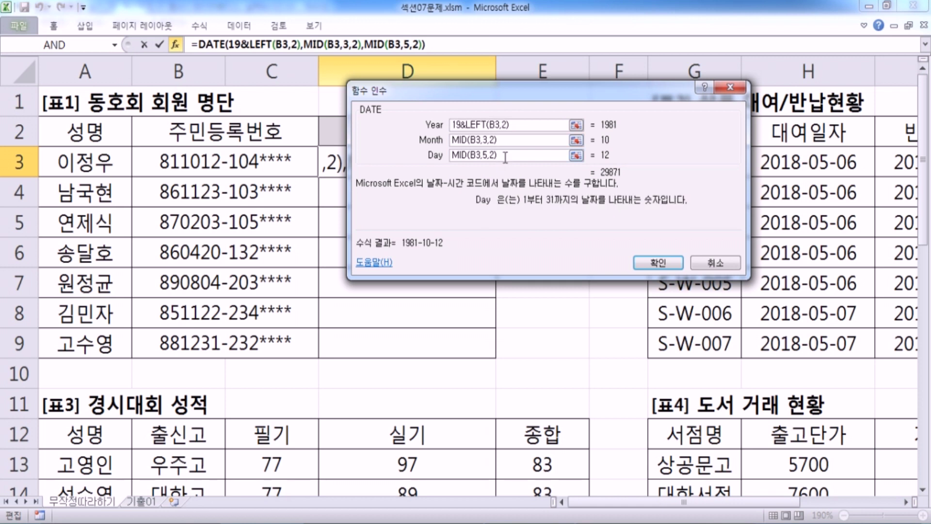
key("Return")
- Fill D3's DATE formula down through D9 for the remaining members
double_click(487, 166)
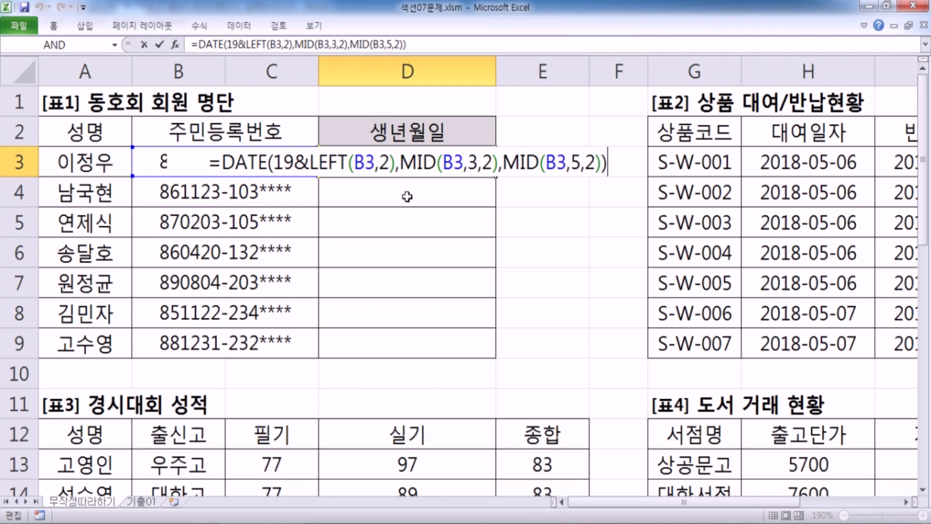
key("ctrl+Return")
double_click(495, 177)
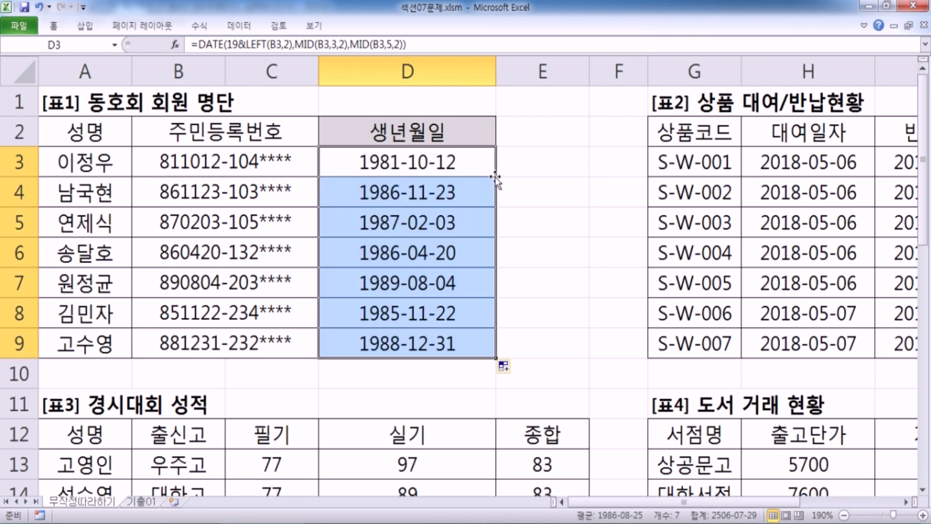
left_click(456, 173)
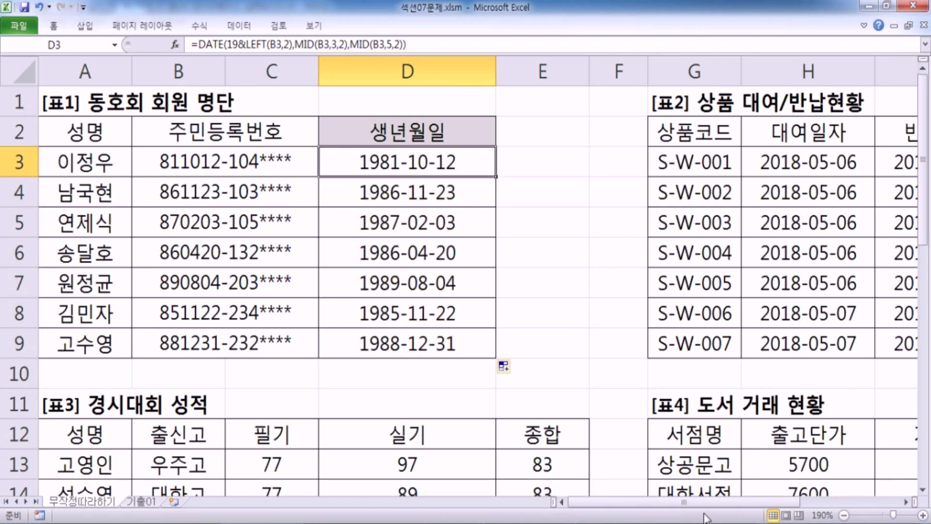
- Bring table 2 into view, then switch to the Notepad notes and delete the surplus blank lines between the DATE formula and question 2
left_click_drag(706, 502, 808, 500)
left_click(905, 502)
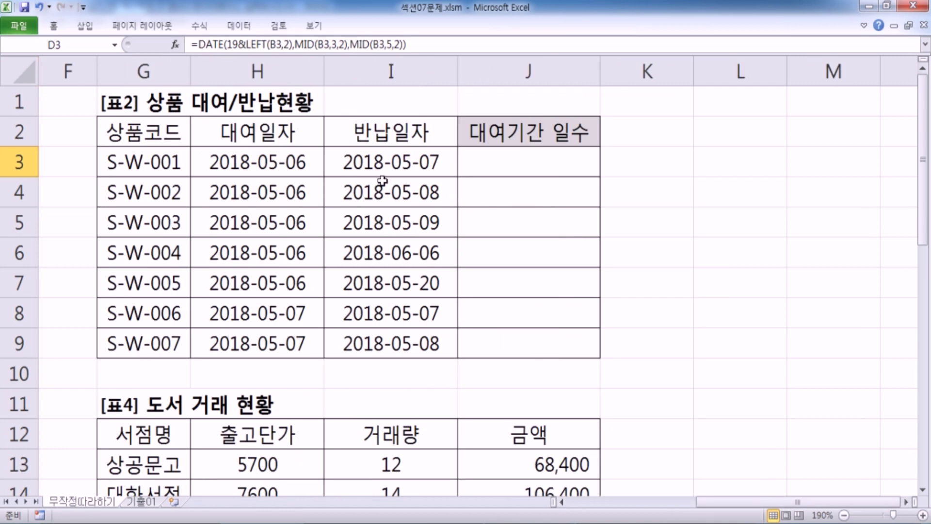
mouse_move(393, 522)
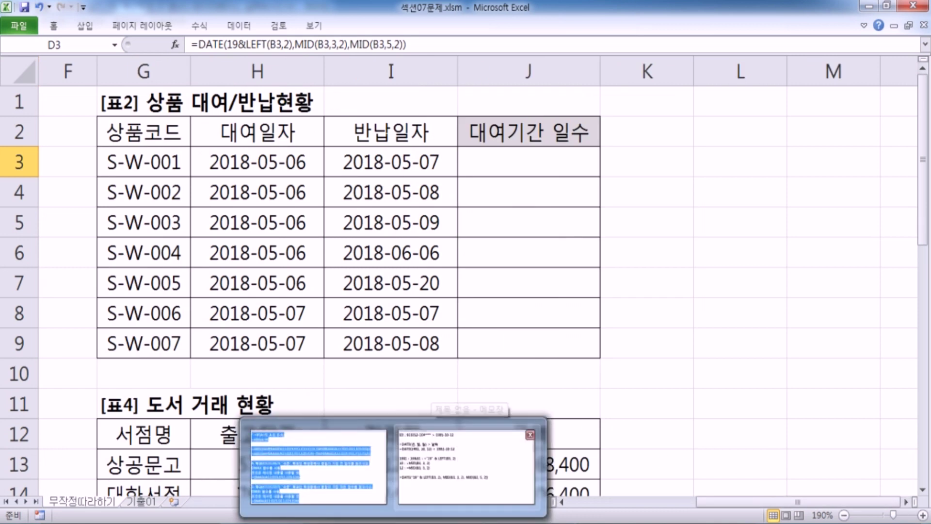
left_click(465, 465)
scroll(97, 282, "down", 2)
key("Delete")
key("Delete")
key("Delete")
key("Delete")
key("Delete")
key("Delete")
key("Delete")
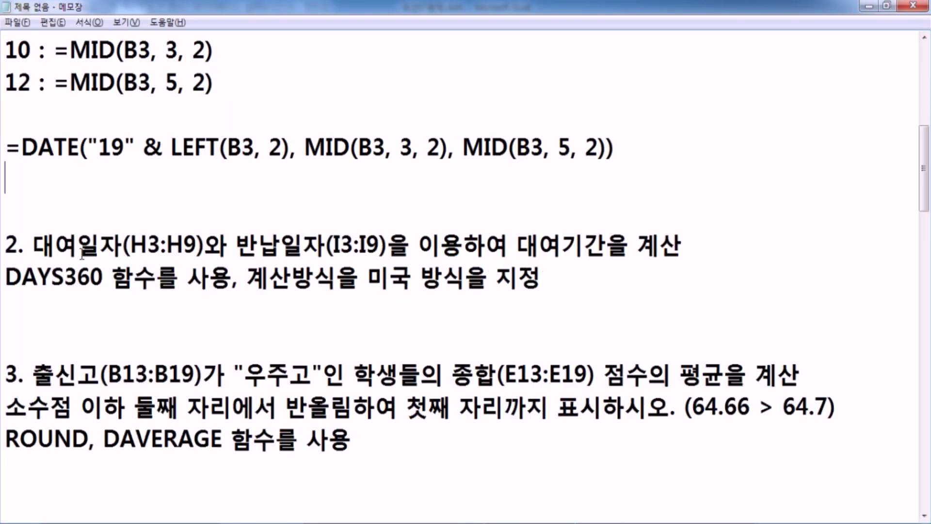
- Insert five blank lines below question 2's DAYS360 instruction to make room for notes
left_click(65, 309)
key("Return")
key("Return")
key("Return")
key("Return")
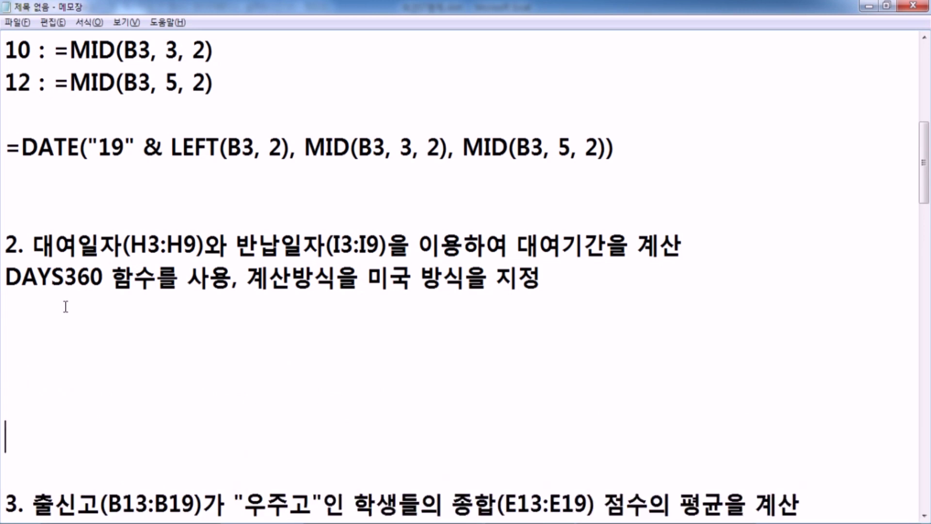
key("Return")
scroll(64, 304, "down", 1)
left_click(25, 216)
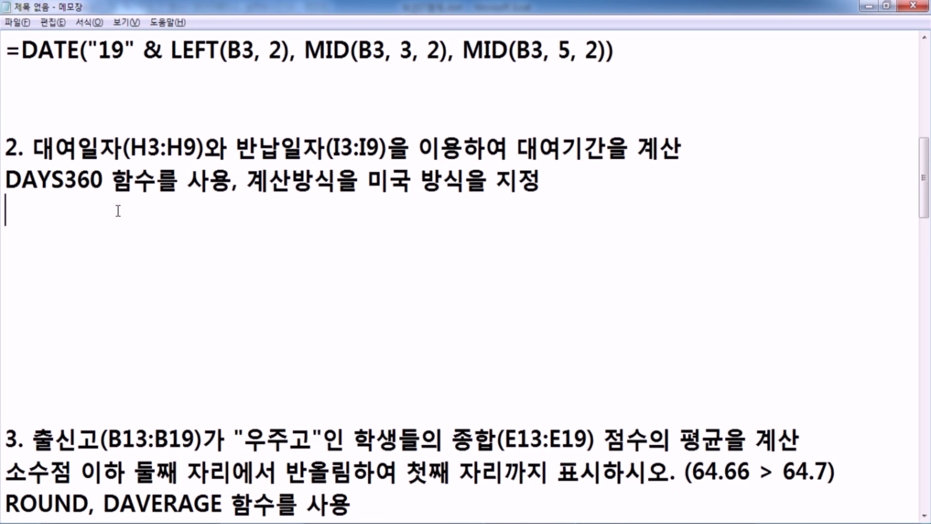
- Add the heading "* 날짜의 기간 계산하기" below the DAYS360 instruction, separated from it by a blank line
type("=")
key("BackSpace")
type("날짜")
type("의 기간 계")
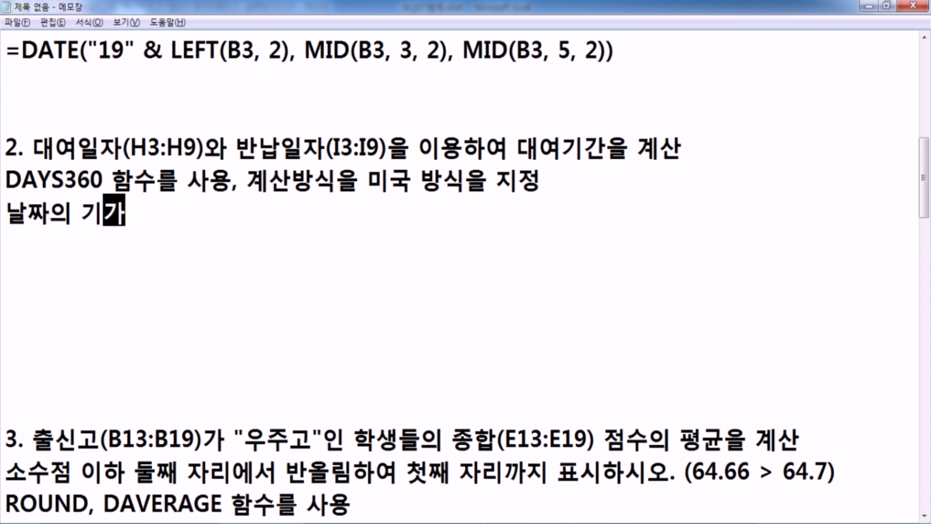
type("산하기")
key("Home")
key("Return")
type("*")
key("End")
- Write the formula note "=큰 날짜 - 작은 날짜" on the line below the heading
key("Return")
type("=ZMN")
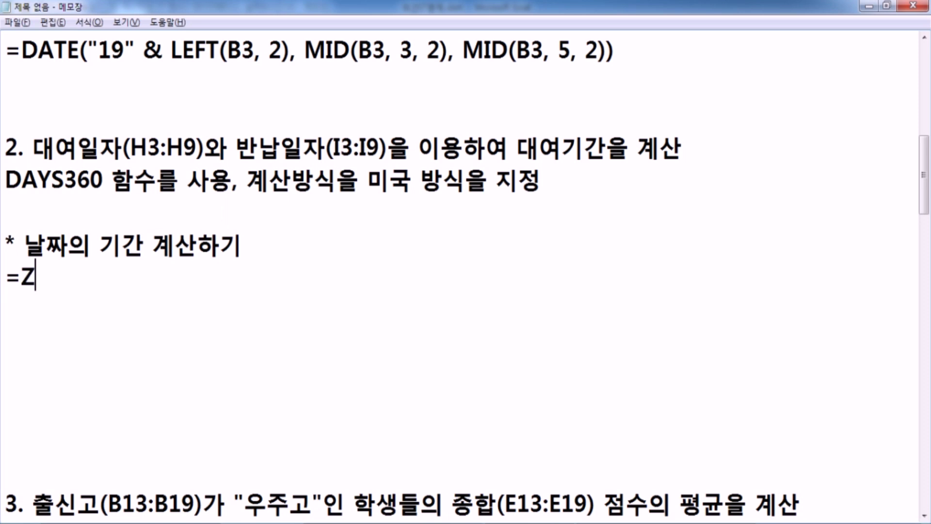
key("BackSpace")
key("BackSpace")
key("BackSpace")
type("Z")
key("BackSpace")
key("Hangul")
type("ㅋ큰 날짜 - ")
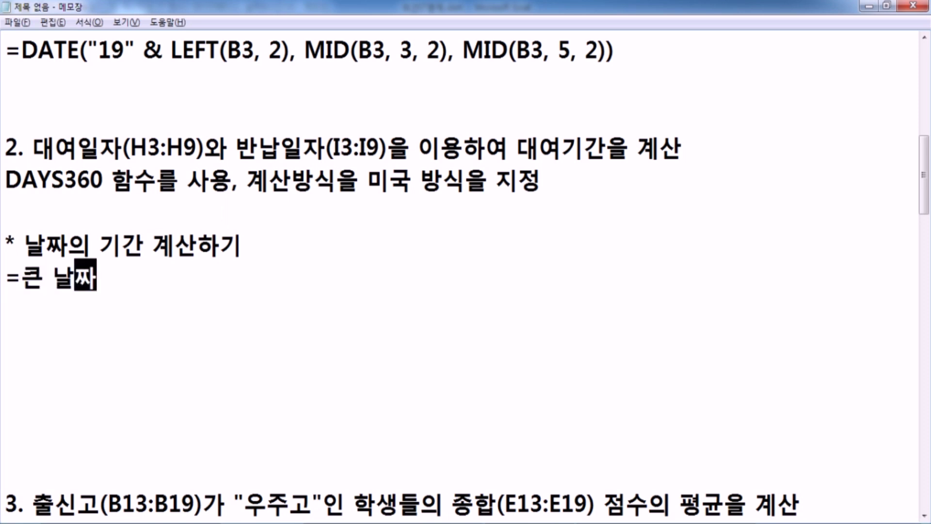
type("작은 날짜")
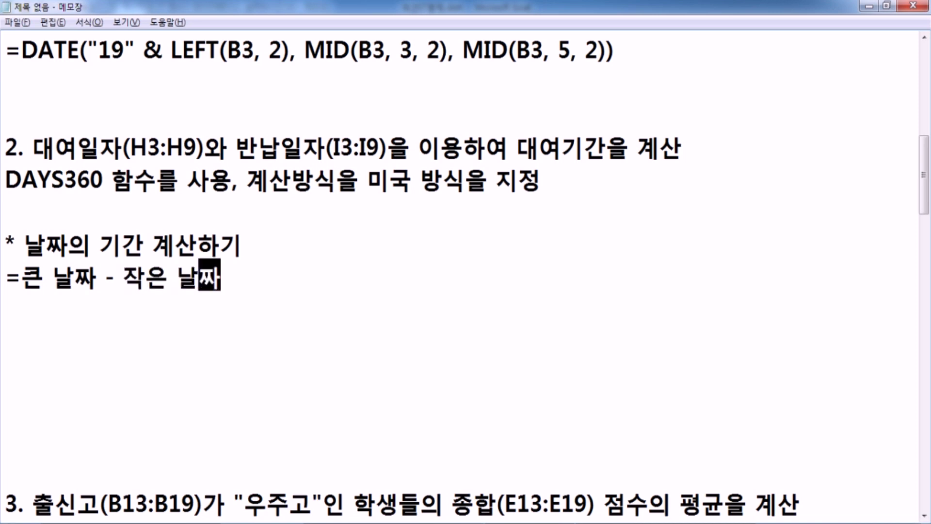
- Switch to Excel and enter =I3-H3 in J3 to calculate the first item's rental days
key("alt+Tab")
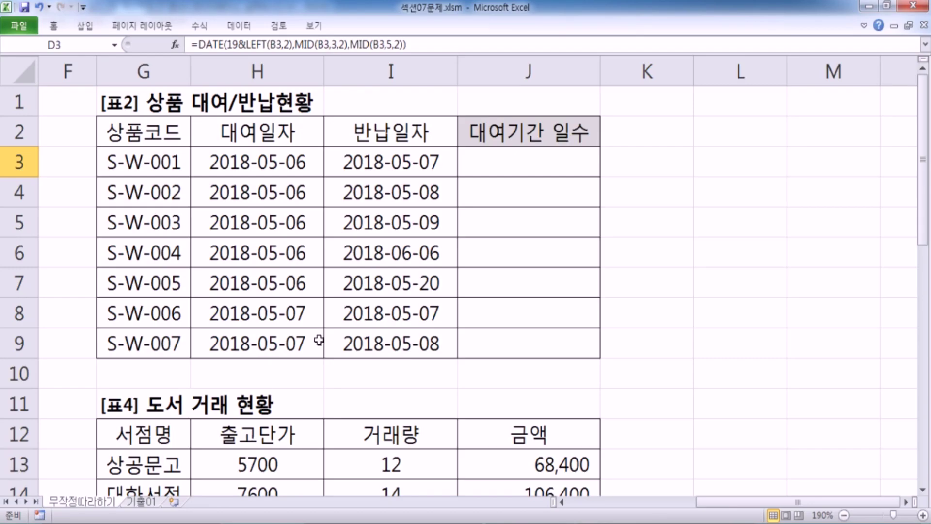
left_click(395, 163)
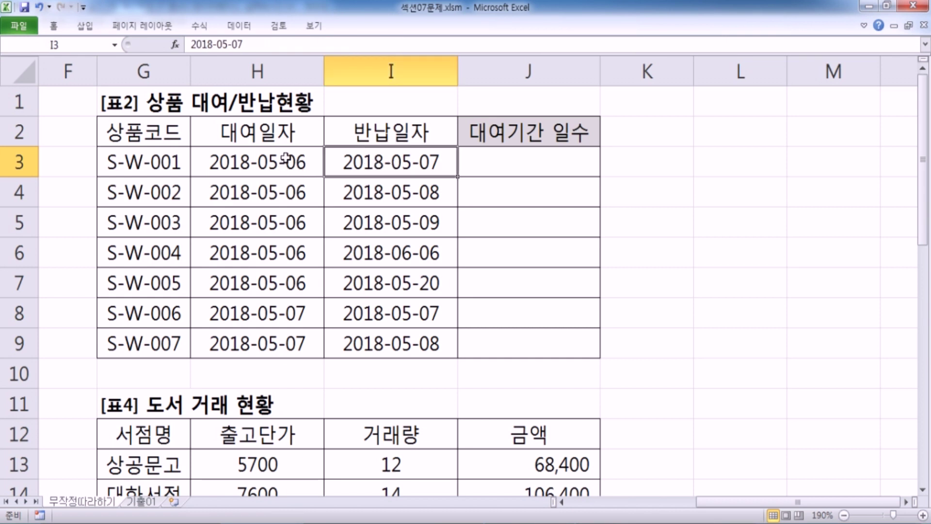
left_click(260, 157)
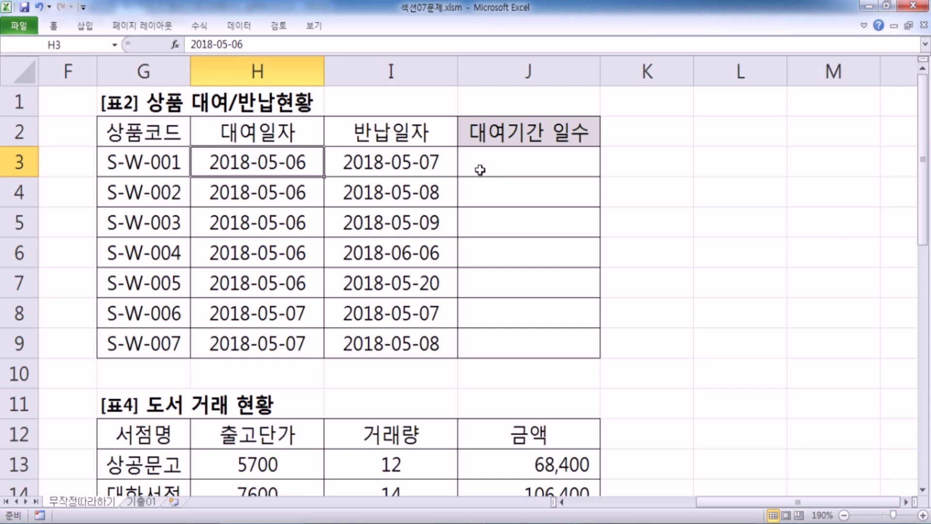
left_click(502, 162)
type("=")
left_click(376, 160)
type("-")
left_click(277, 166)
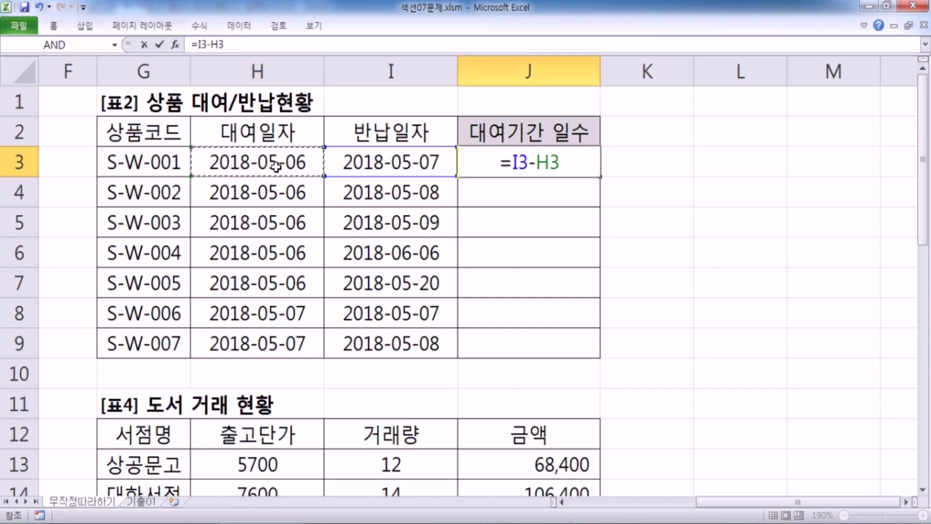
key("Return")
left_click(476, 170)
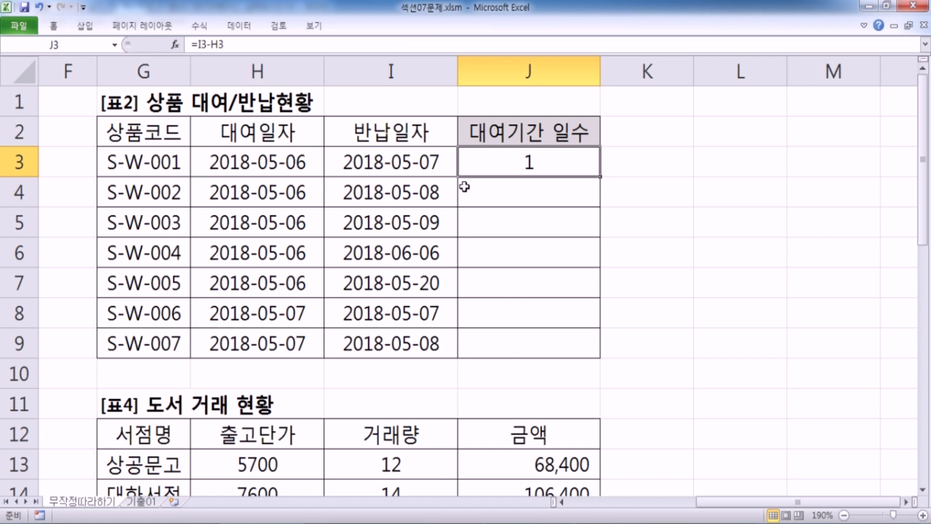
- Return to the Notepad notes and review question 2 against the rental table in Excel
key("alt+Tab")
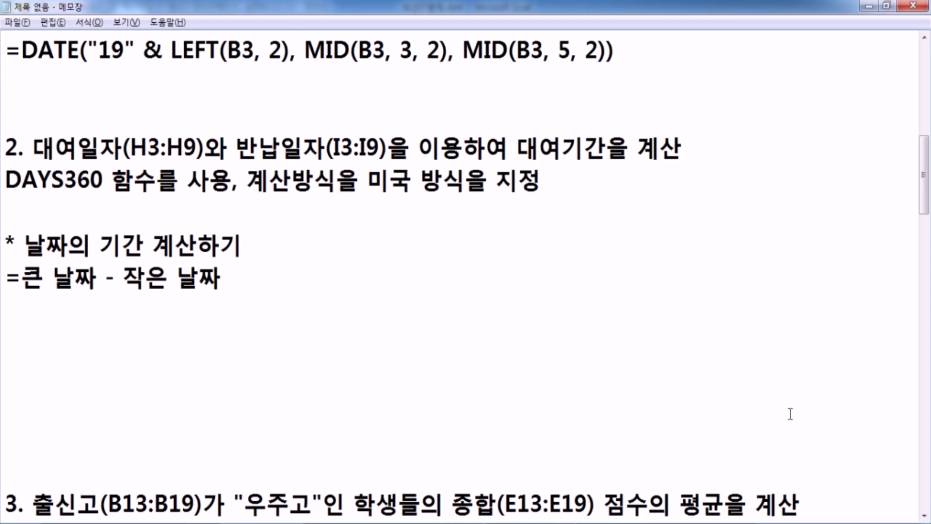
left_click(924, 517)
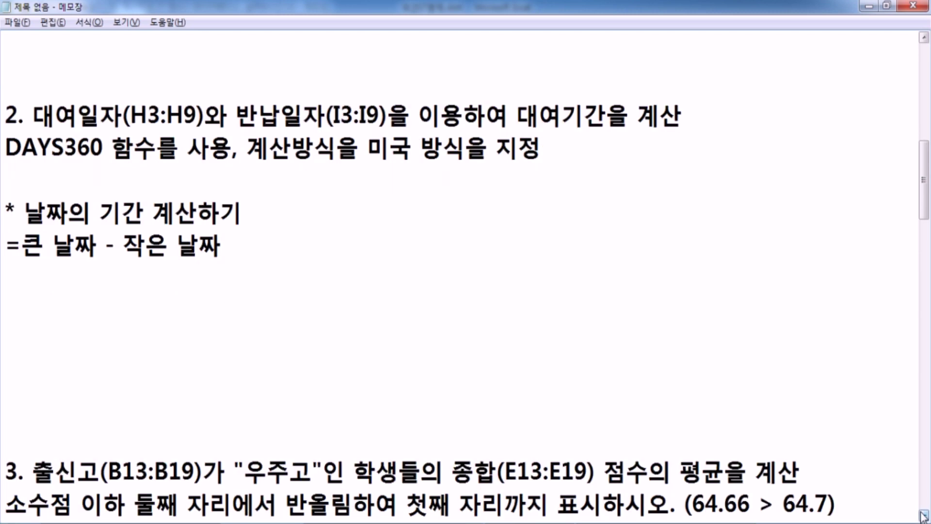
key("alt+Tab")
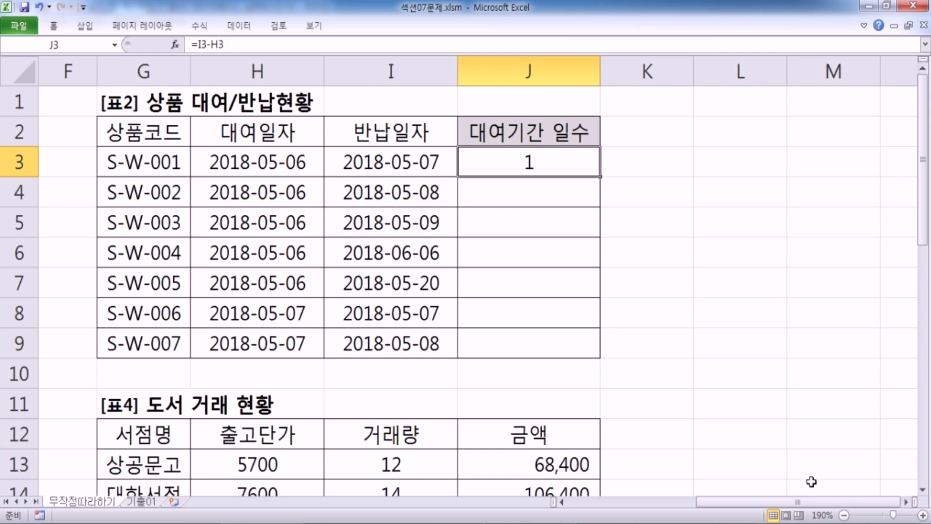
key("alt+Tab")
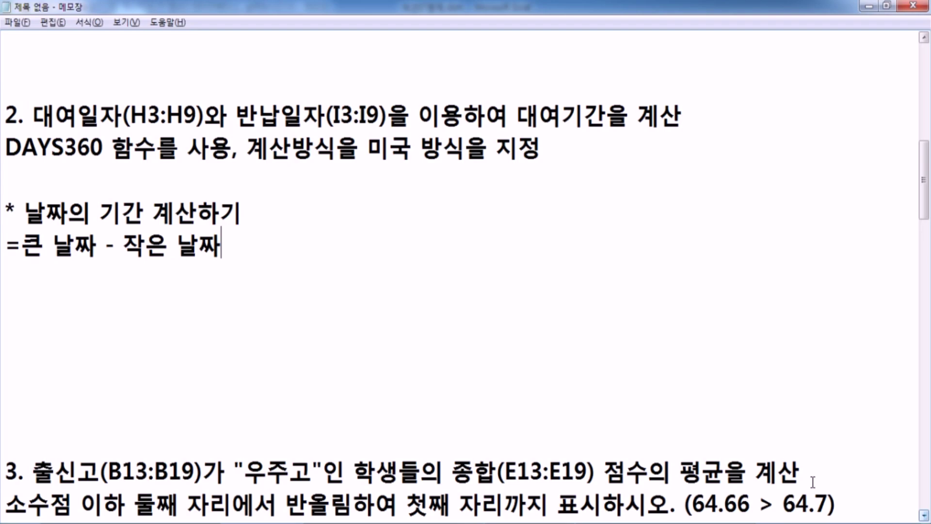
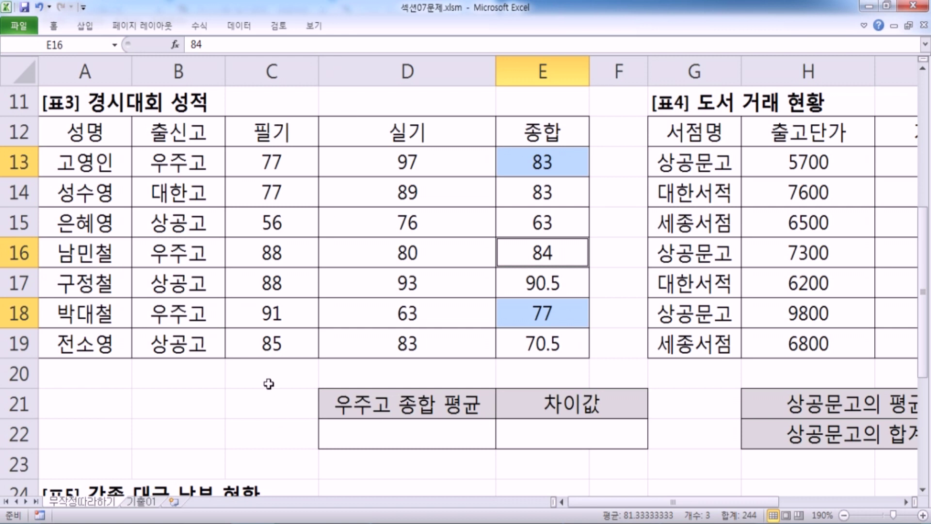
- Begin a formula in cell D11 with =D
left_click(340, 94)
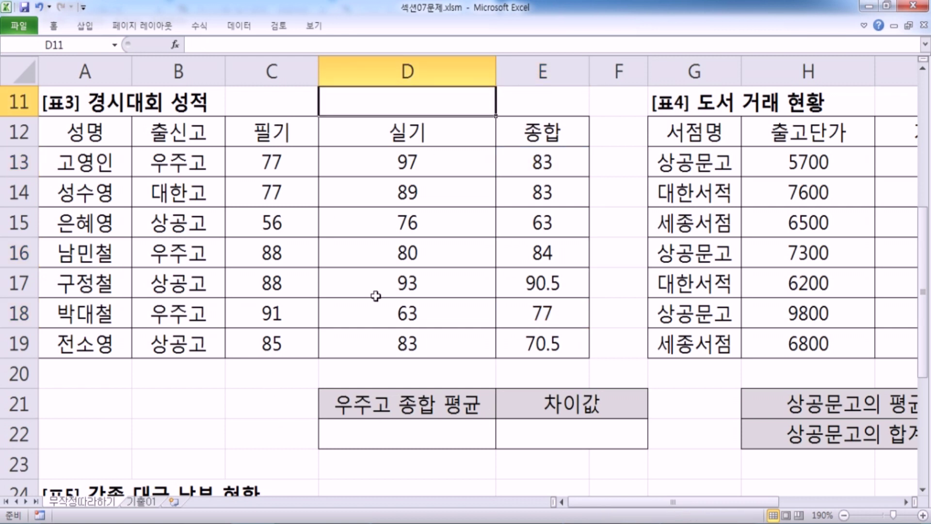
type("=")
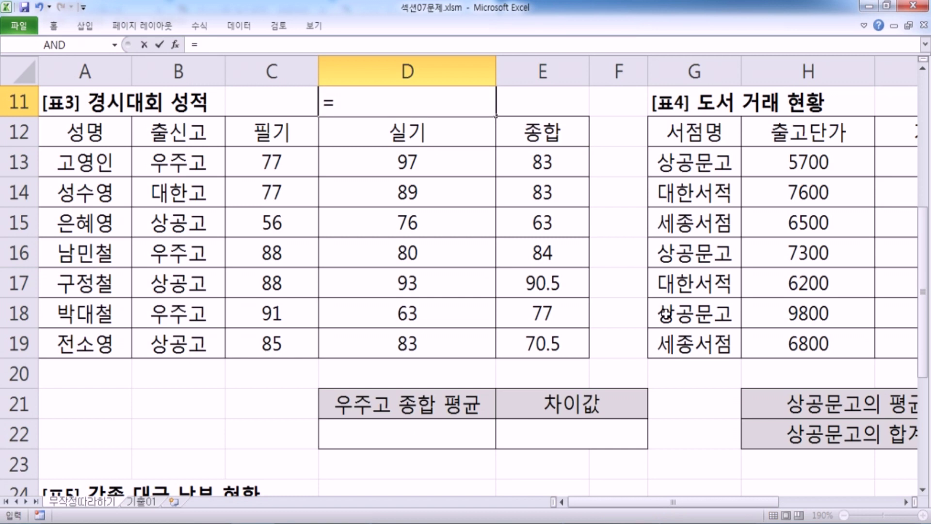
type("DA")
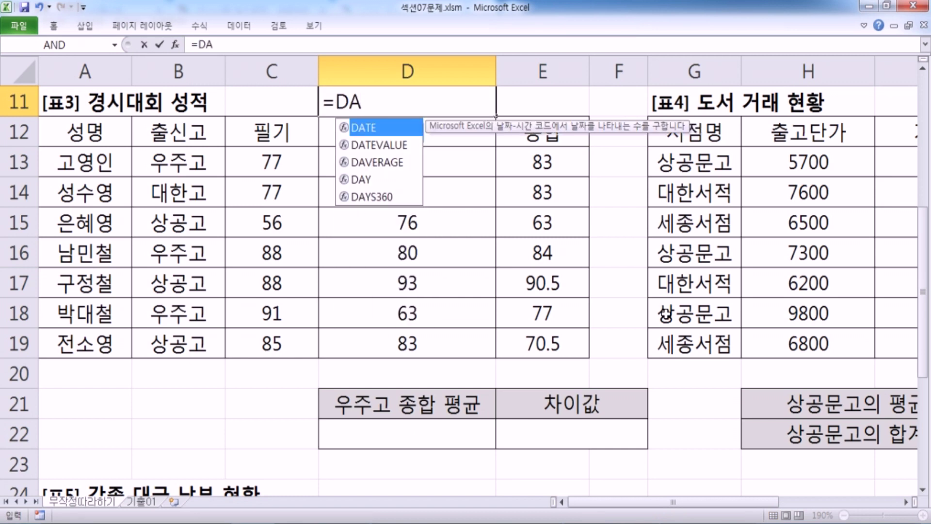
key("BackSpace")
- Look through the suggested functions starting with D, from DATEVALUE down to DVARP, and examine the descriptions of the database functions
key("Down")
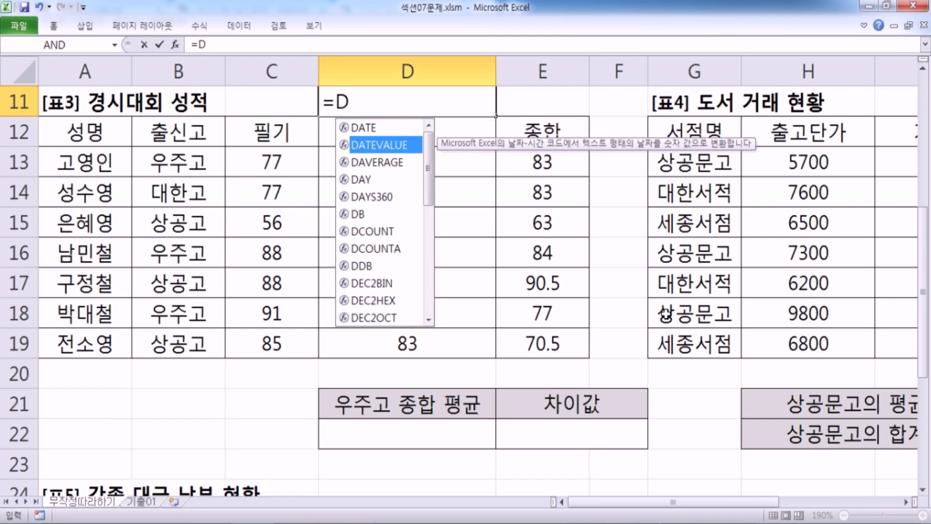
key("Down")
key("Down")
key("Down")
key("Down")
key("Down")
key("Down")
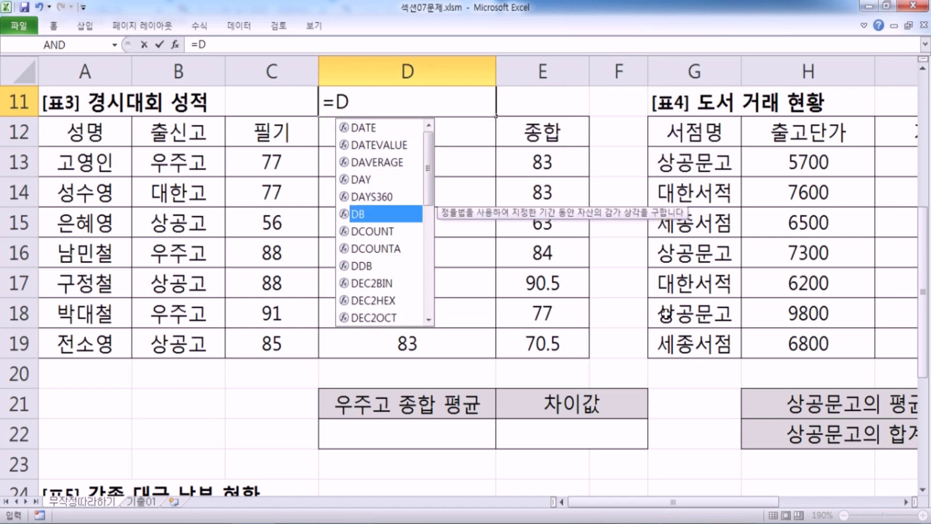
key("Up")
key("Down")
key("Down")
key("Down")
key("Down")
key("Down")
key("Down")
key("Down")
key("Down")
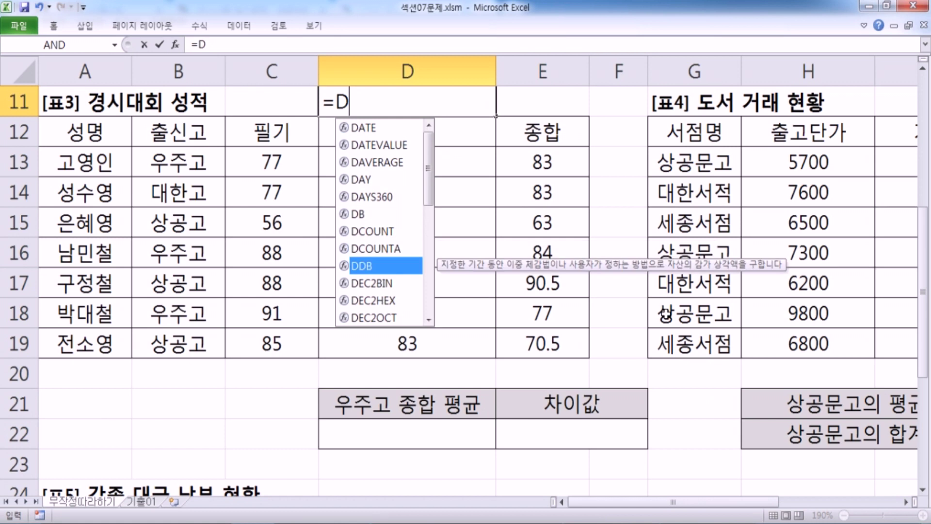
key("Down")
key("Down")
key("Down")
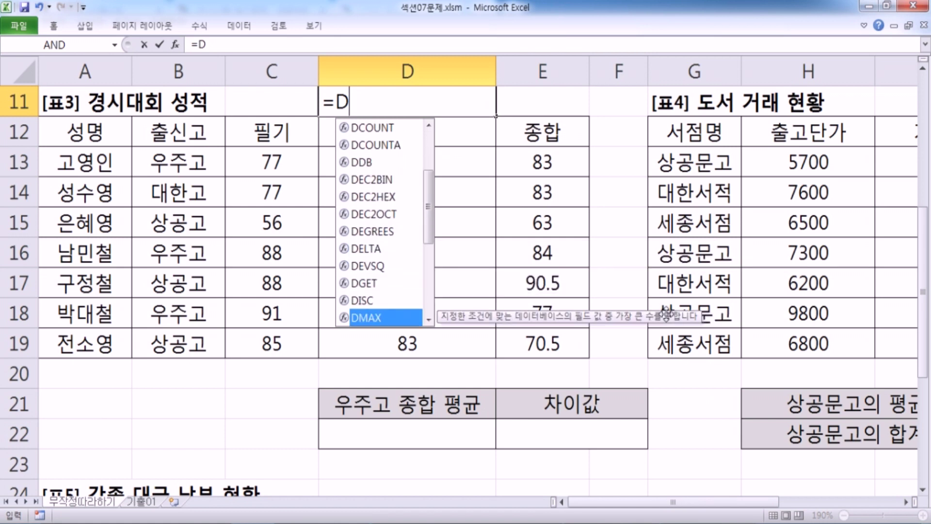
key("Up")
key("Up")
key("Down")
key("Down")
key("Down")
key("Down")
key("Down")
key("Down")
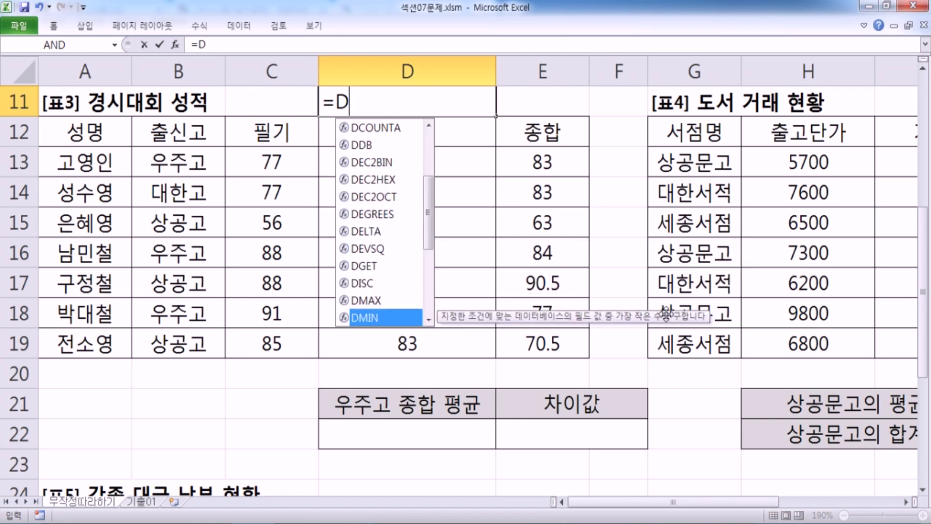
key("Down")
key("Down")
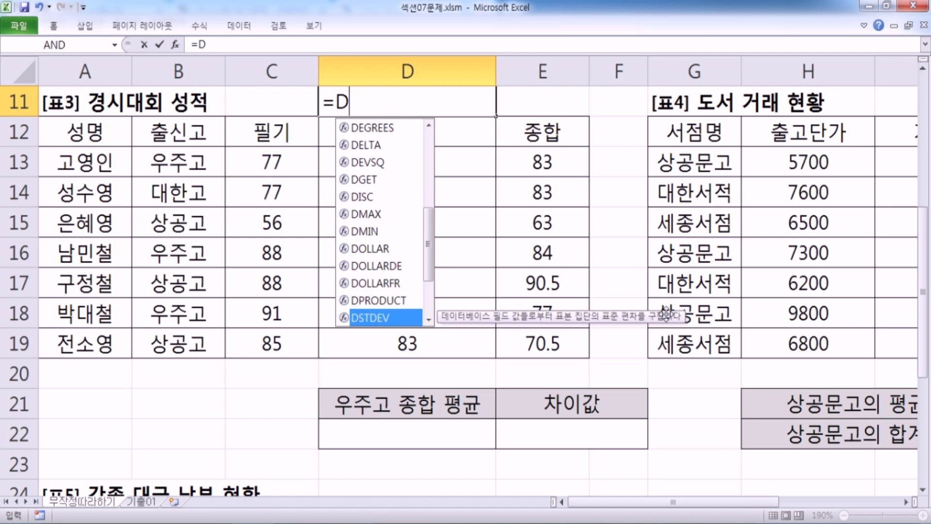
key("Up")
key("Down")
key("Down")
key("Up")
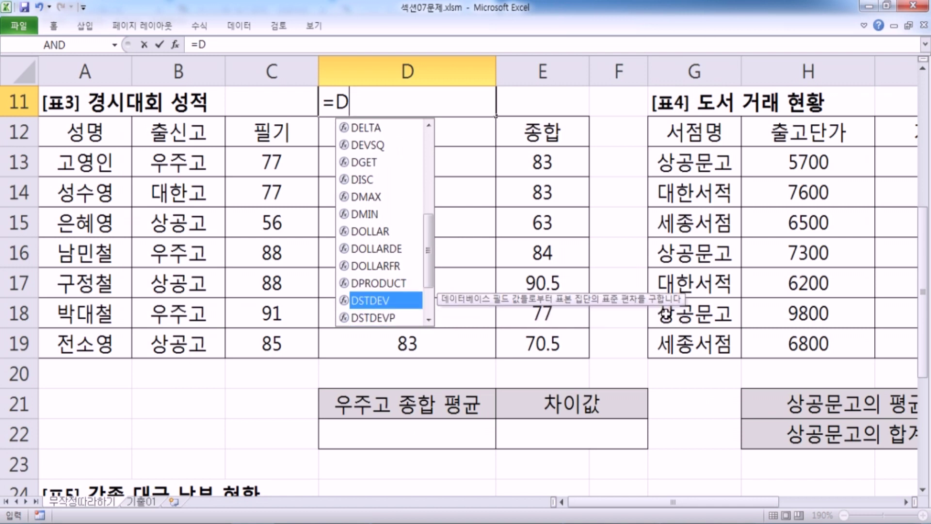
key("Down")
key("Down")
key("Down")
key("Up")
key("Down")
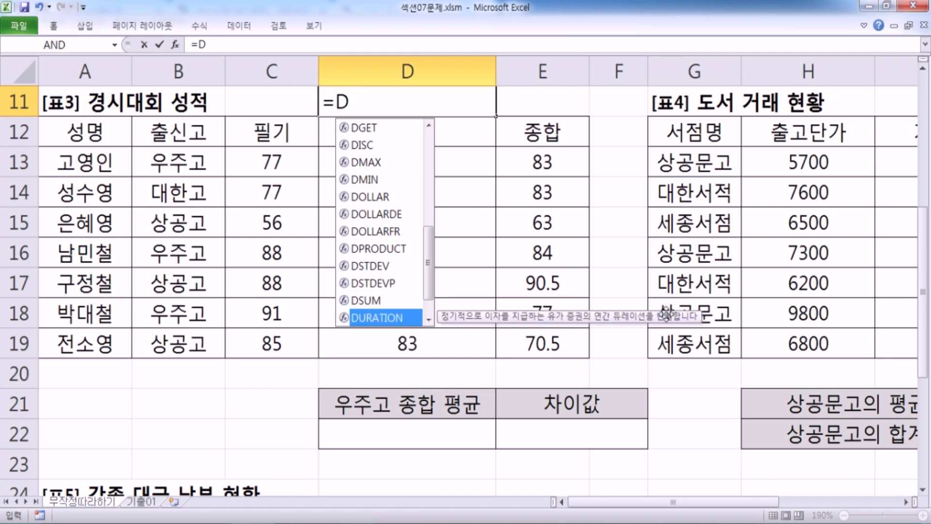
key("Down")
key("Down")
key("Up")
key("Down")
key("Up")
key("Down")
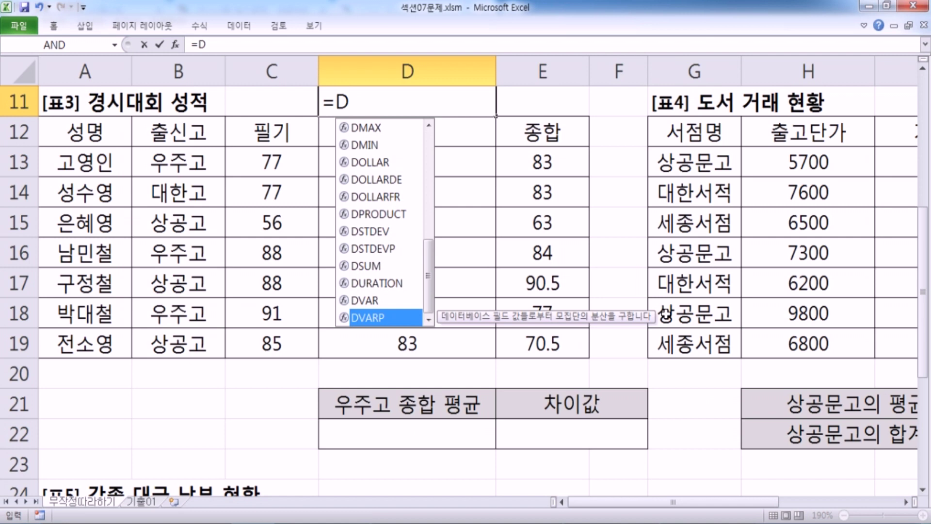
key("Up")
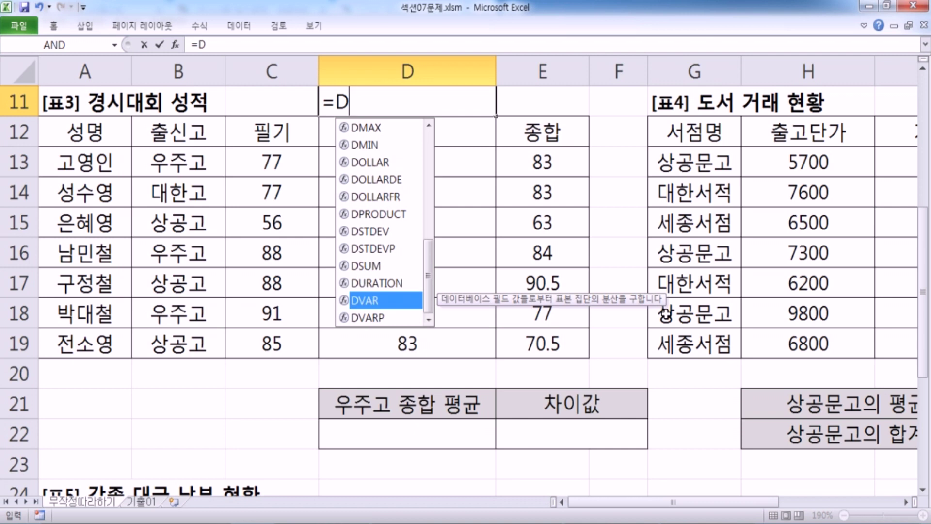
- Insert the DAVERAGE function into the formula in D11
type("AV")
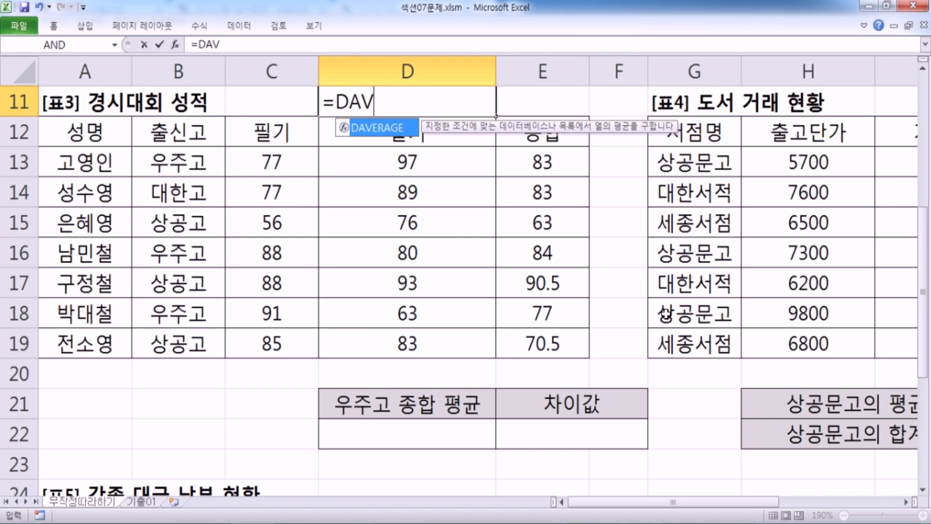
key("Tab")
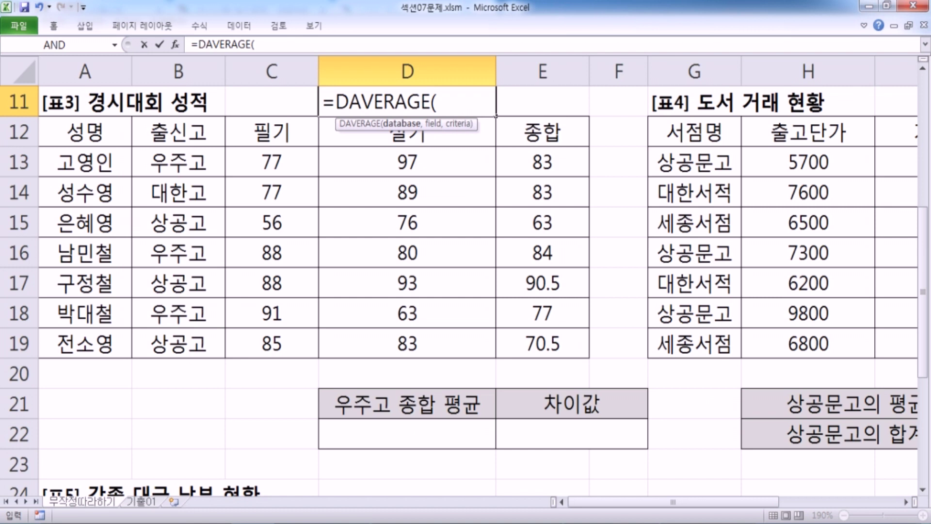
- Switch to the Notepad notes to review the listed database functions, and compare them with the DAVERAGE arguments in Excel
key("alt+Tab")
left_click(241, 246)
left_click_drag(241, 246, 285, 247)
left_click_drag(449, 243, 491, 245)
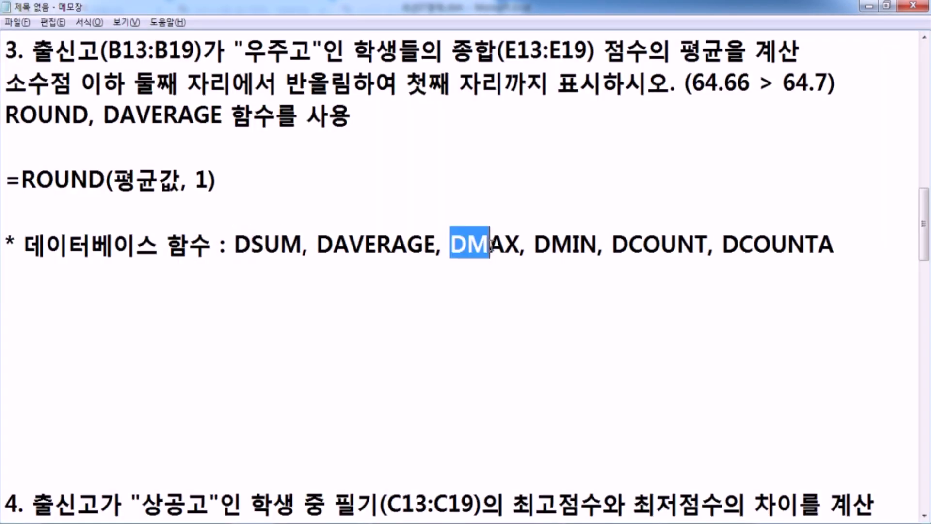
left_click(243, 269)
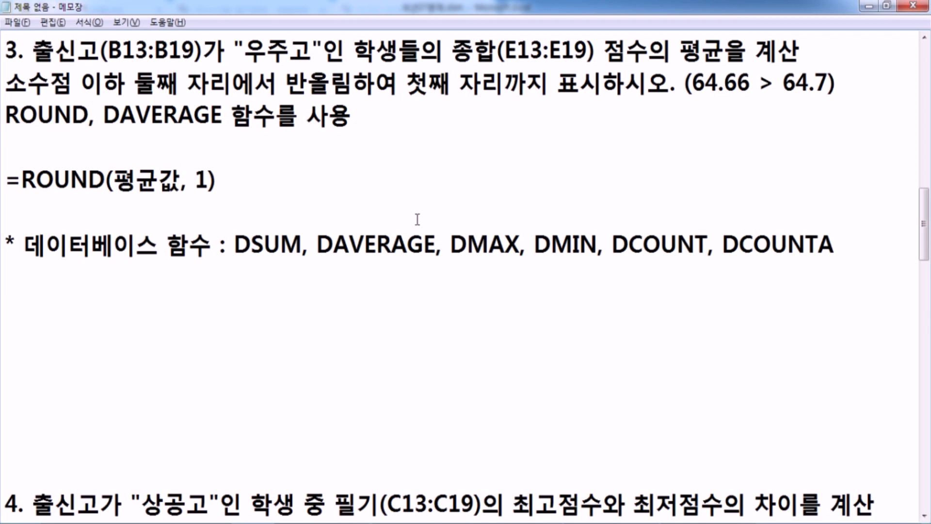
key("alt+Tab")
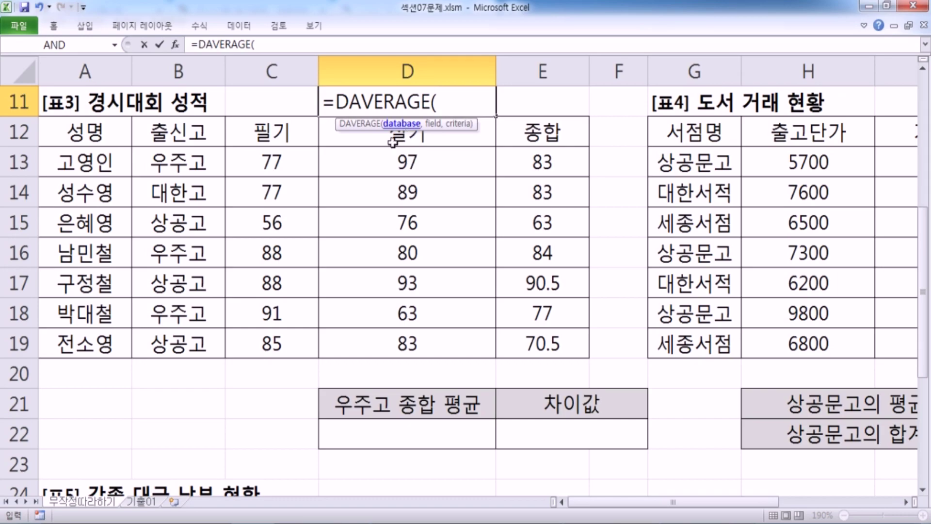
- In Notepad, write the syntax note "=데이터베이스 함수(데이터베이스 영역, 필드 영역, 조건 영역)" on the line below the database function list
key("alt+Tab")
type("=")
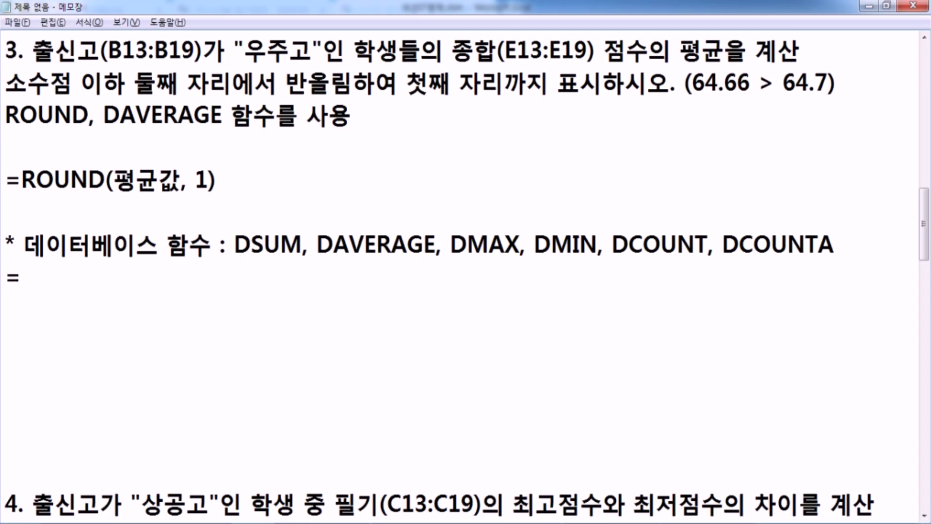
type("데일ㅌ")
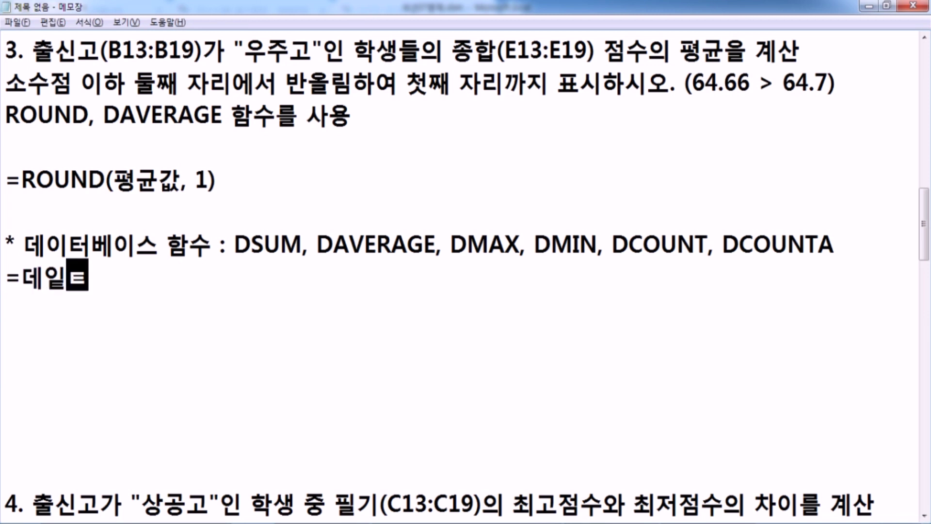
type("터베이스함수")
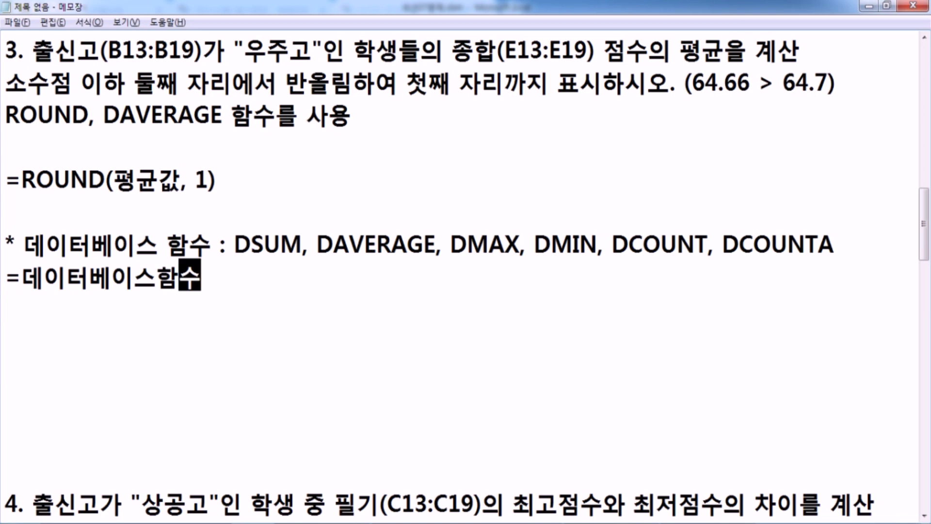
key("End")
type("(")
type("데이터베이스 ㅇ")
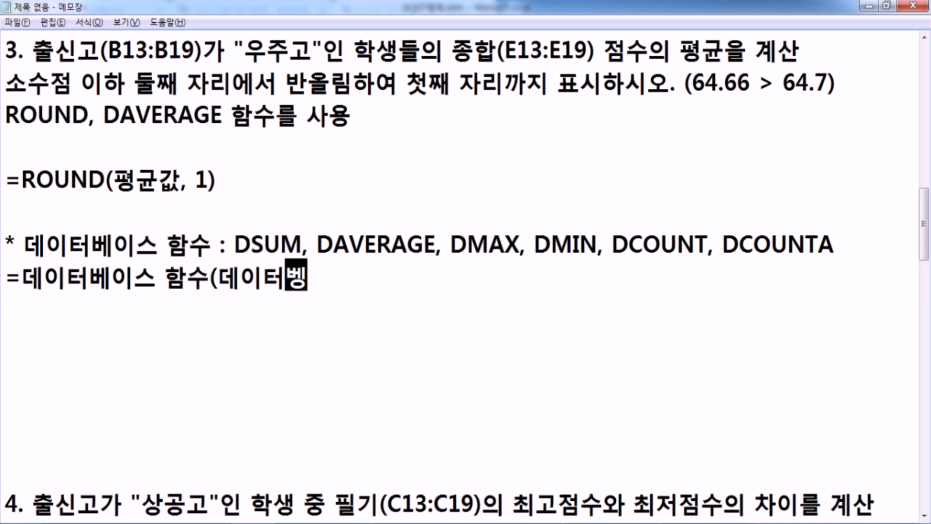
type("영역,")
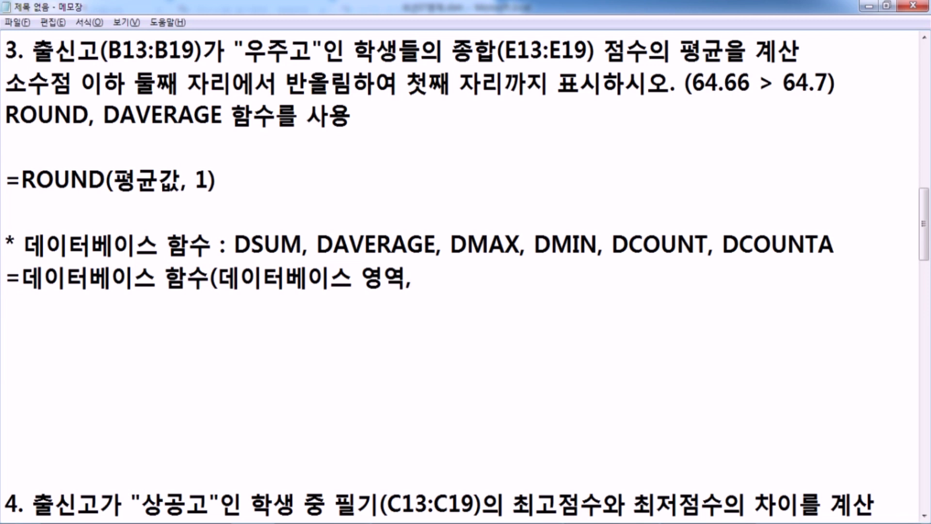
type(" 필드 영")
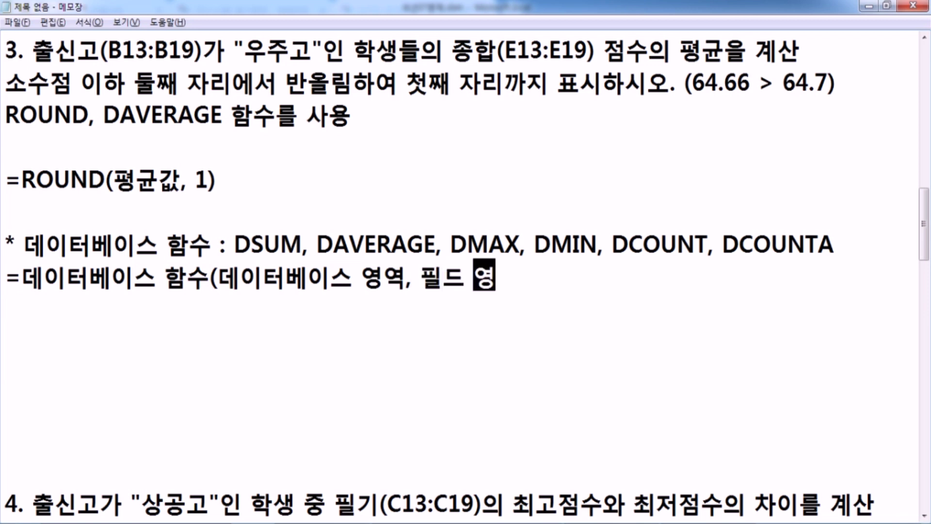
type("역, 조건 영여")
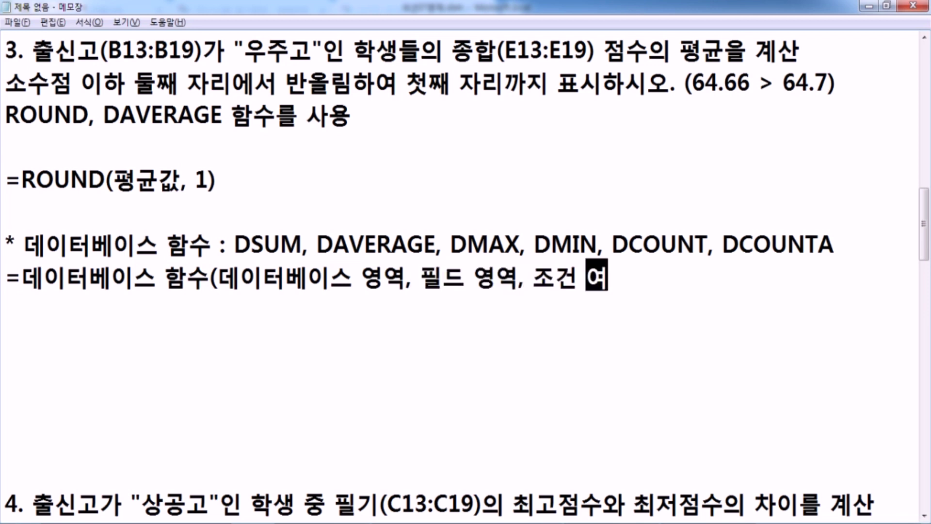
type("역)")
key("Return")
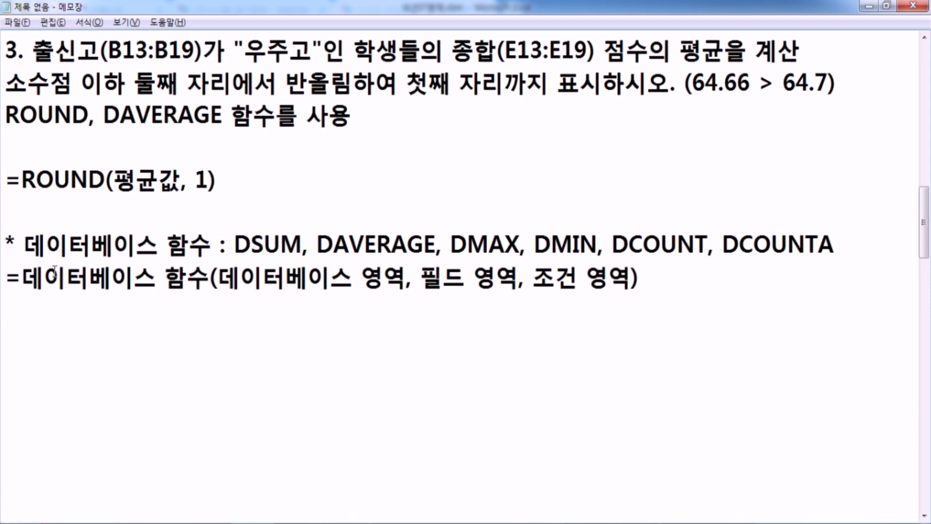
- Switch to Excel and give DAVERAGE the whole 경시대회 성적 table with its headers, A12:E19, as the database argument
key("alt+Tab")
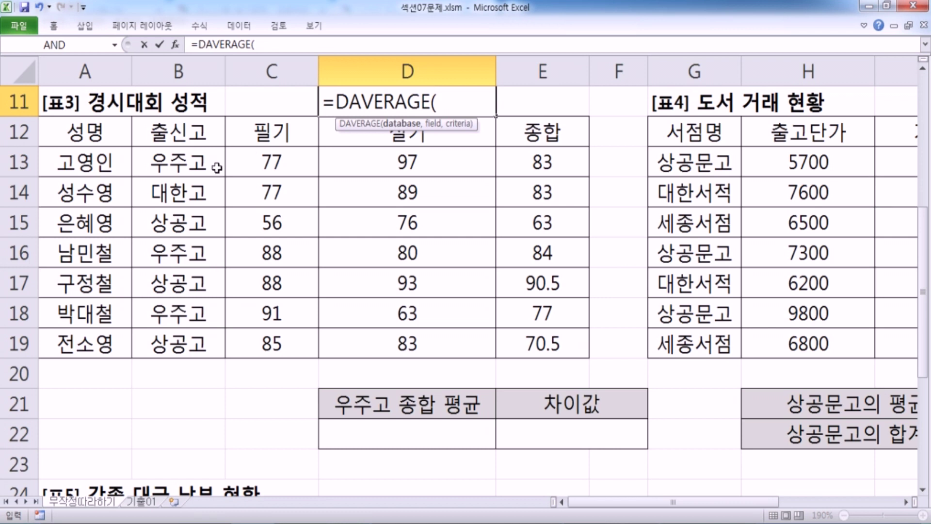
left_click_drag(83, 137, 521, 336)
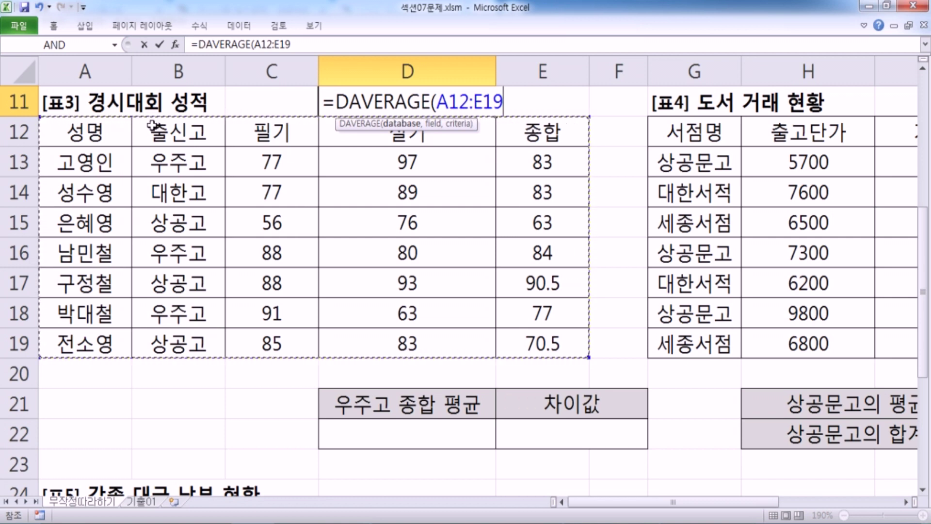
left_click_drag(194, 135, 486, 343)
left_click(99, 130)
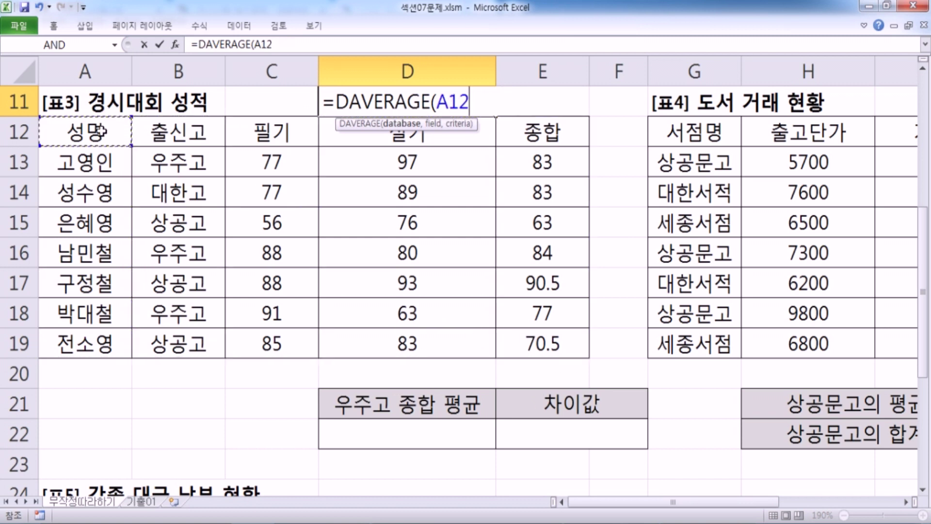
left_click_drag(100, 131, 528, 342)
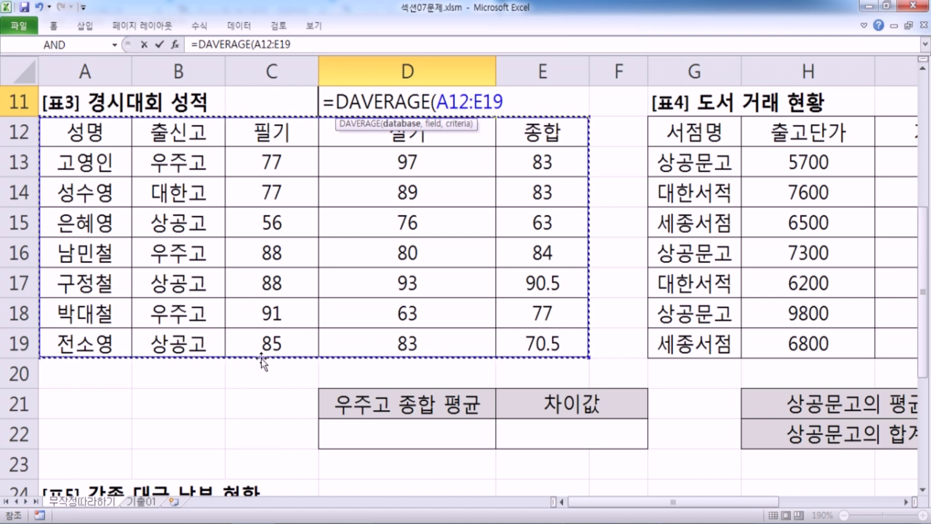
type(",")
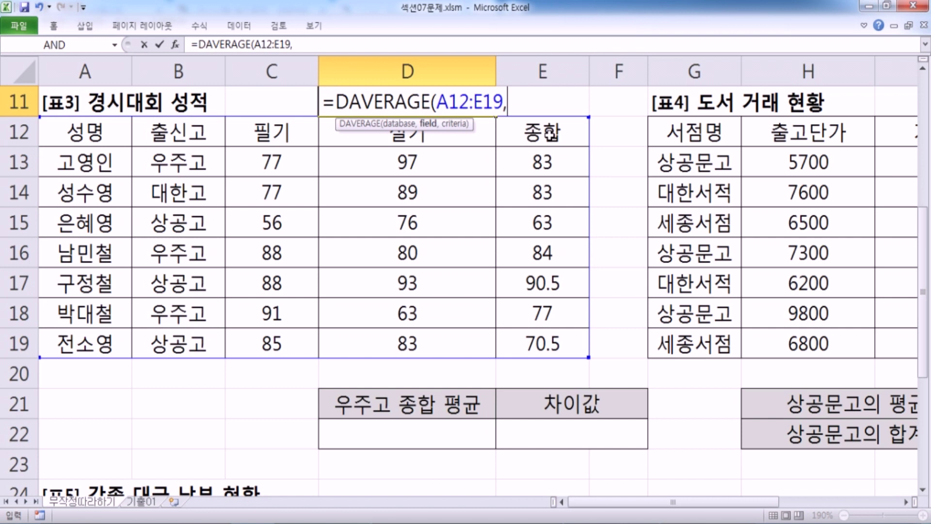
- Set the field argument of DAVERAGE to the 종합 header in E12 and continue to the criteria argument
left_click(549, 134)
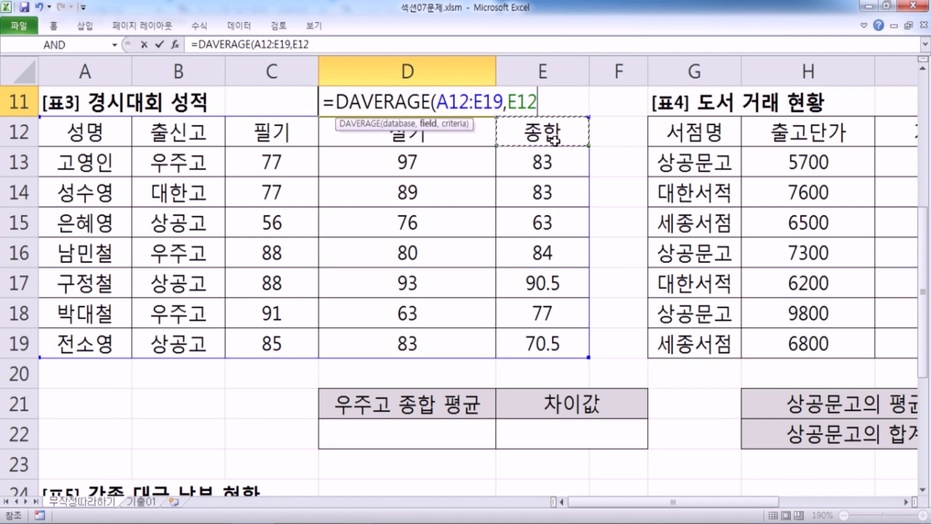
left_click(276, 135)
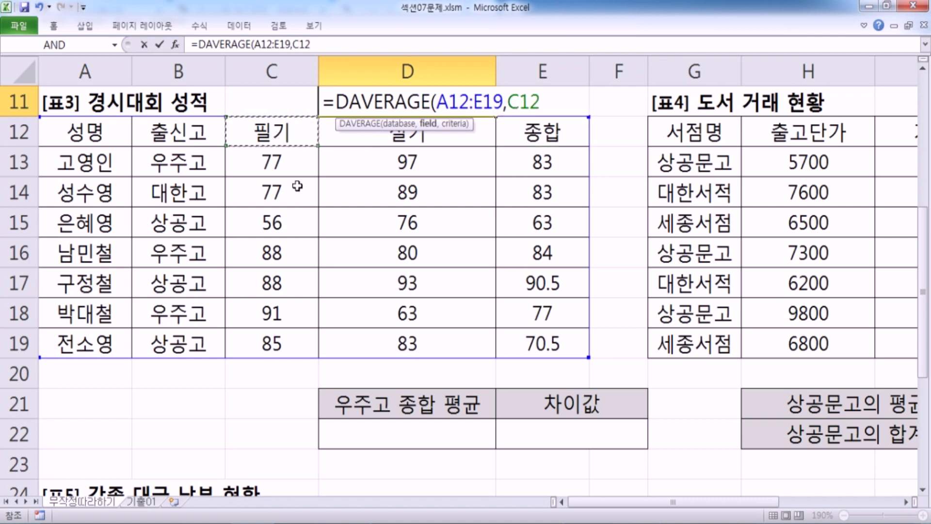
left_click(540, 132)
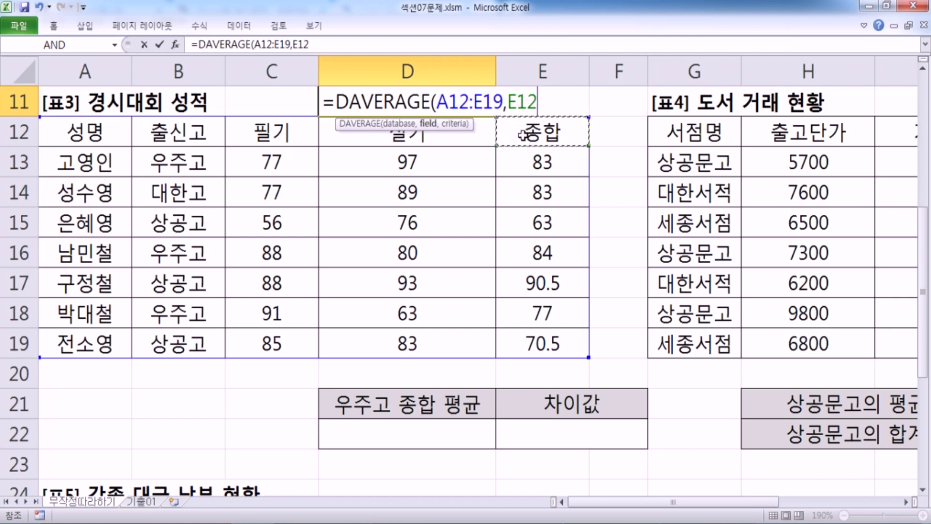
type(",")
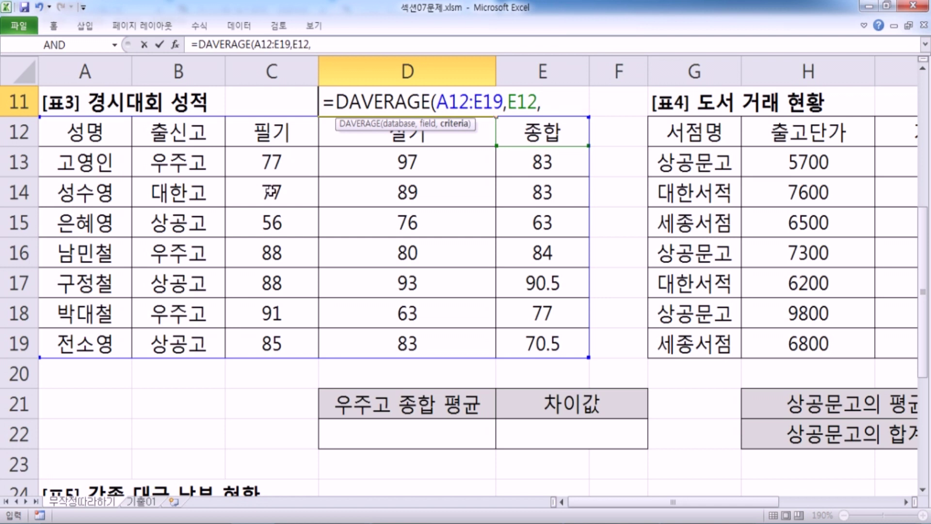
- Set the criteria argument of DAVERAGE to the 출신고 header with the 우주고 cell below it, B12:B13
left_click(168, 165)
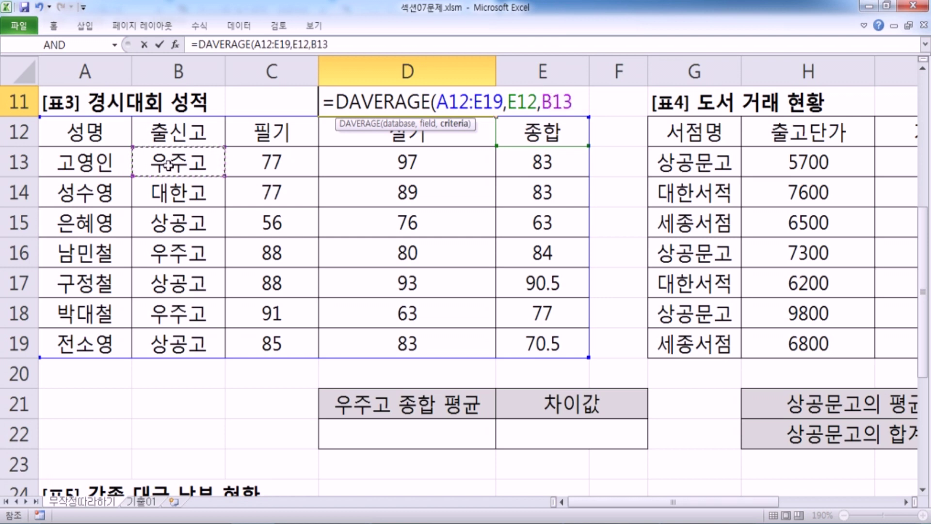
left_click_drag(194, 129, 189, 161)
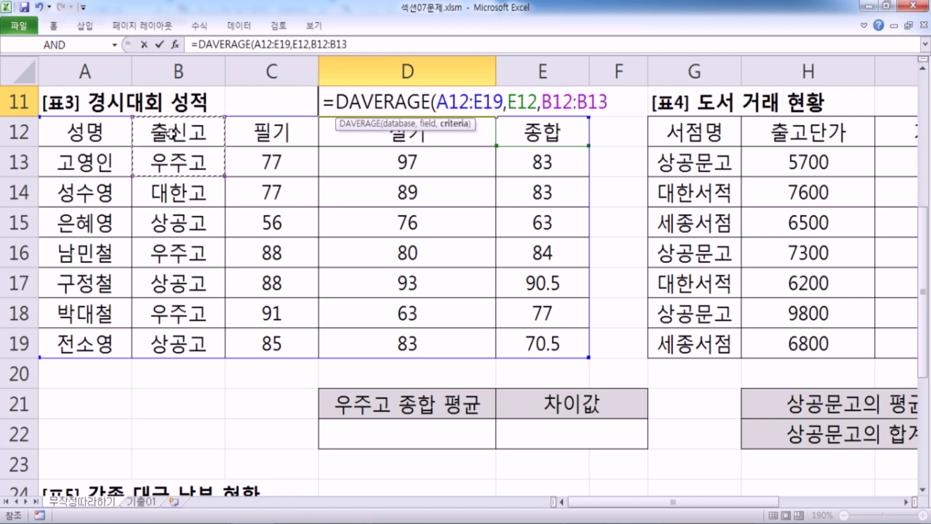
left_click_drag(171, 133, 165, 166)
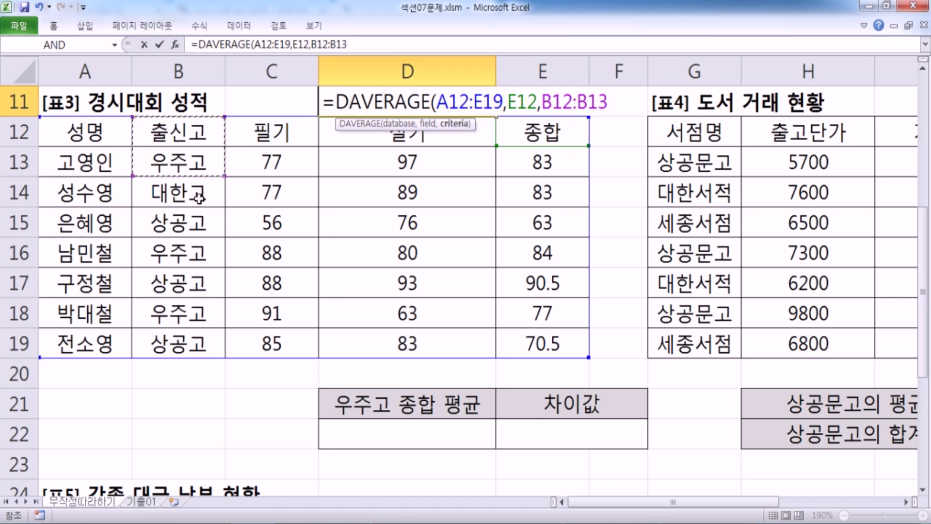
- Try the 출신고 header together with the 대한고 and 상공고 cells in column B as the DAVERAGE criteria
left_click(167, 133)
left_click(165, 196)
left_click(168, 133)
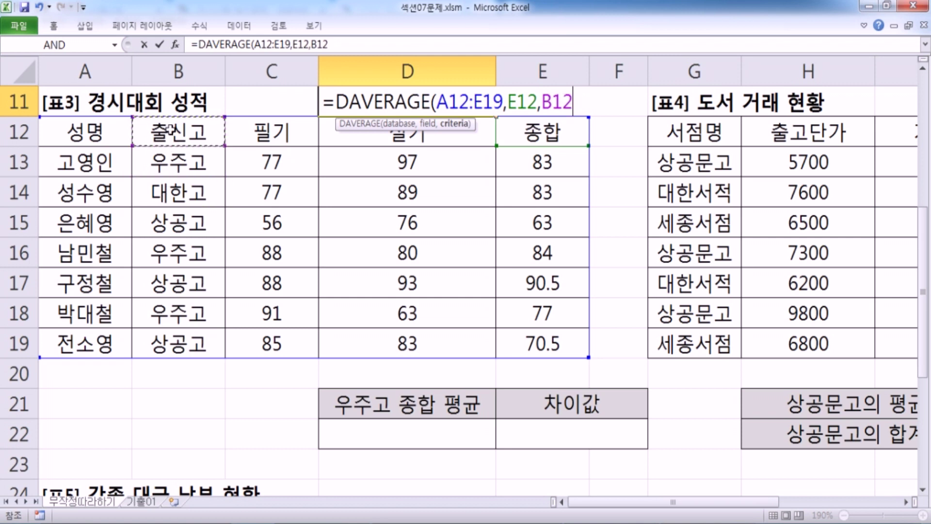
left_click_drag(169, 133, 167, 158)
left_click(169, 130)
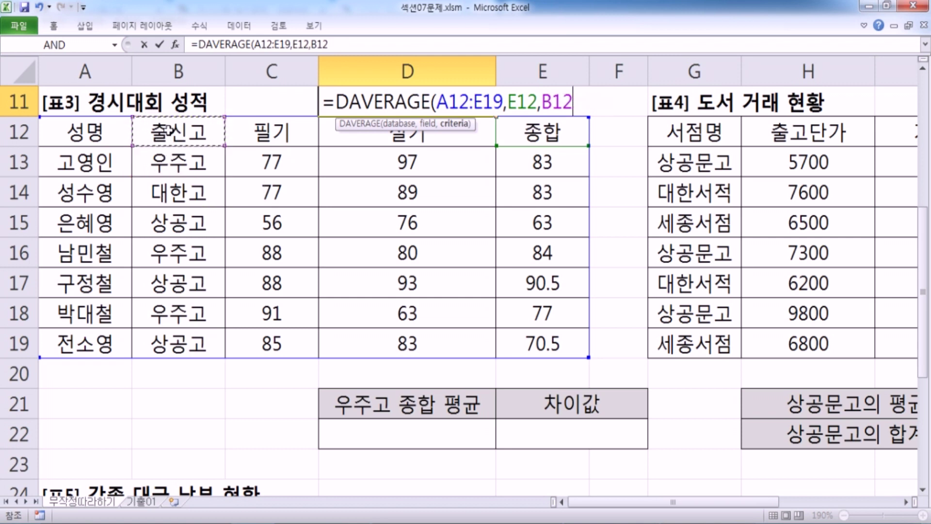
left_click(155, 196)
left_click(163, 136)
left_click(167, 226)
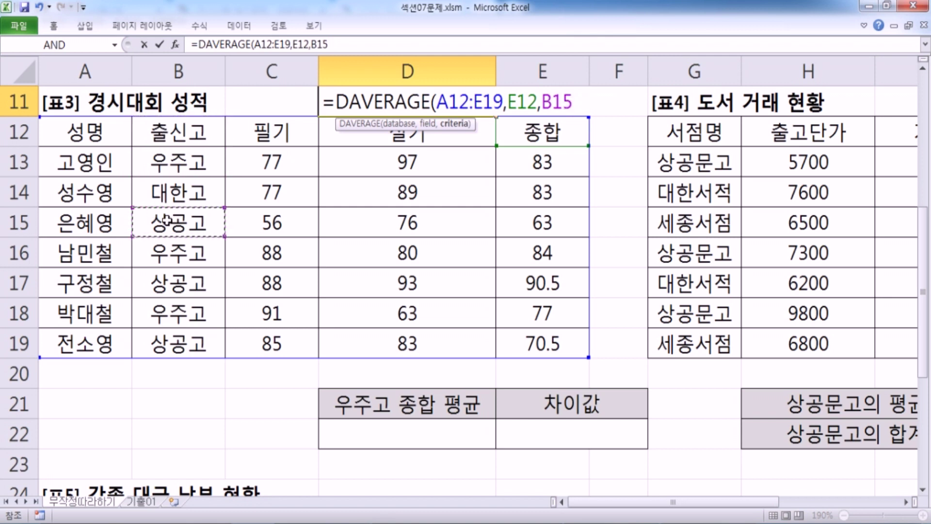
- Try the blank cells B21:B22 below the table as the DAVERAGE criteria range
scroll(182, 216, "down", 2)
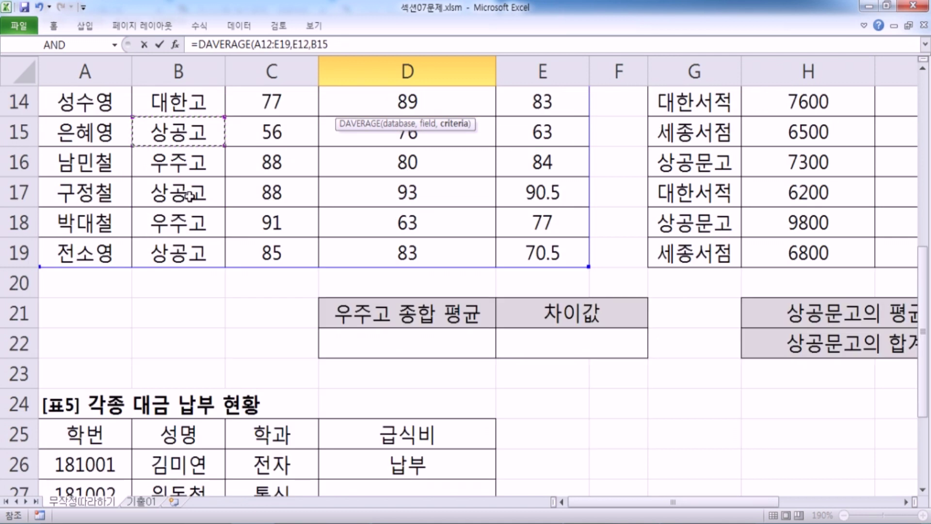
left_click_drag(183, 222, 185, 251)
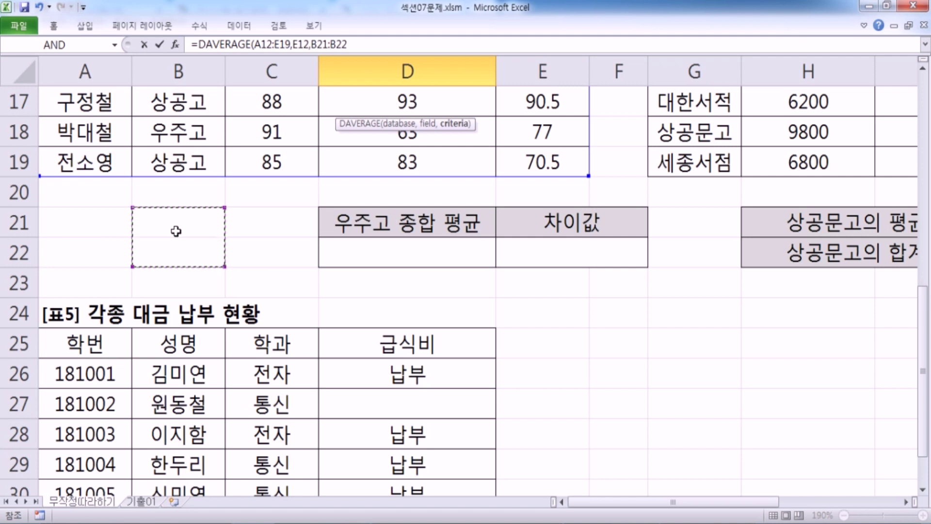
scroll(176, 228, "up", 4)
scroll(176, 226, "down", 2)
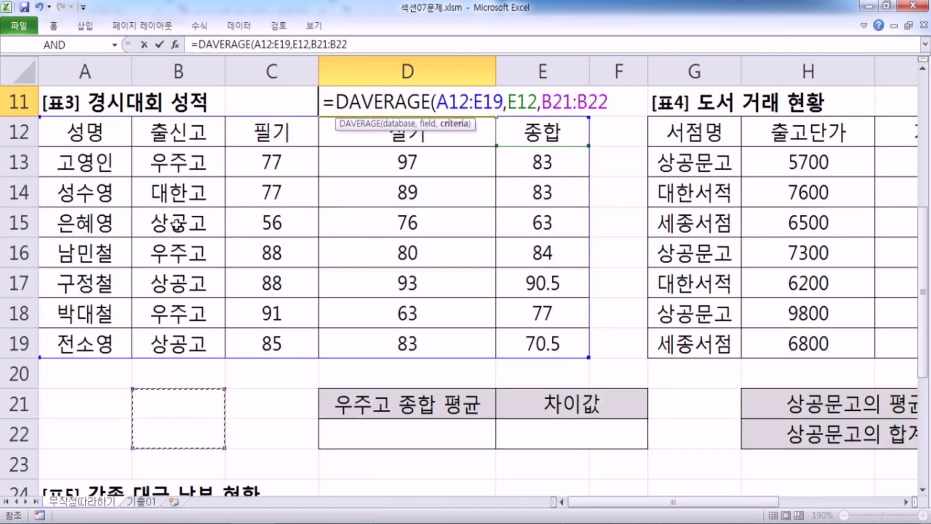
- Set the criteria back to B12:B13 and enter the DAVERAGE formula in D11
left_click_drag(196, 131, 206, 172)
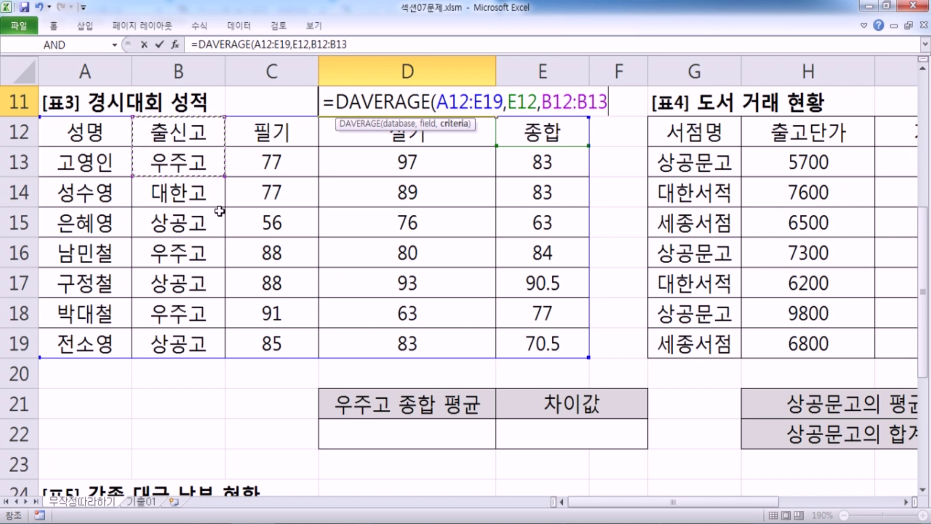
key("Return")
left_click(396, 102)
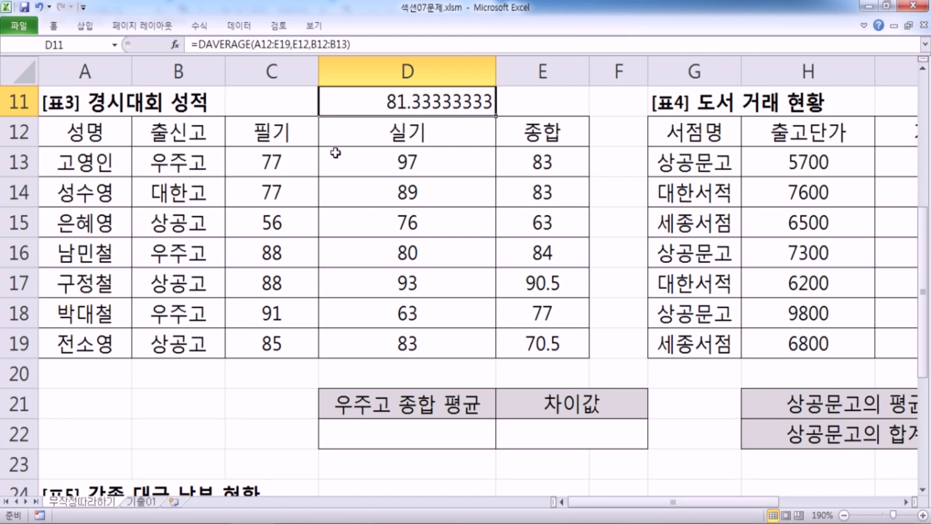
- Check the required functions in Notepad, and wrap the DAVERAGE formula in D11 in ROUND with 1 as the number of digits
key("F2")
key("Escape")
double_click(422, 105)
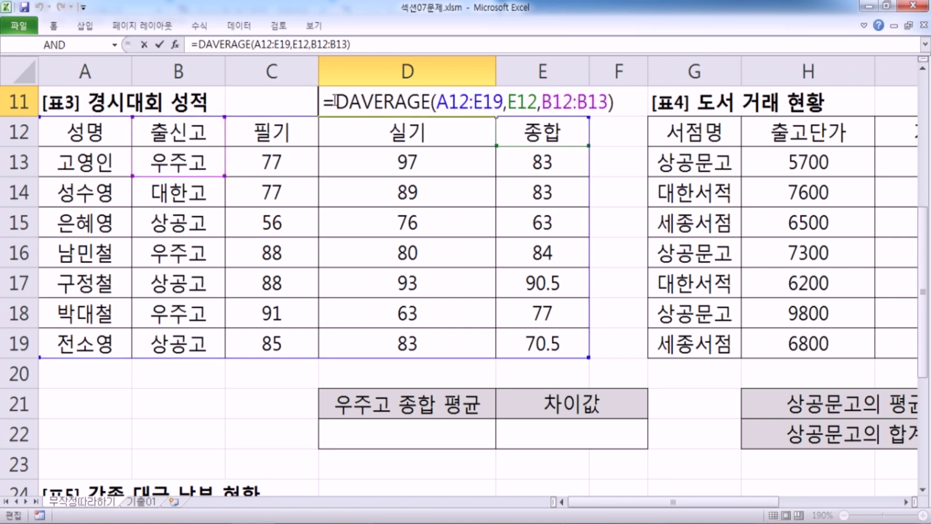
key("alt+Tab")
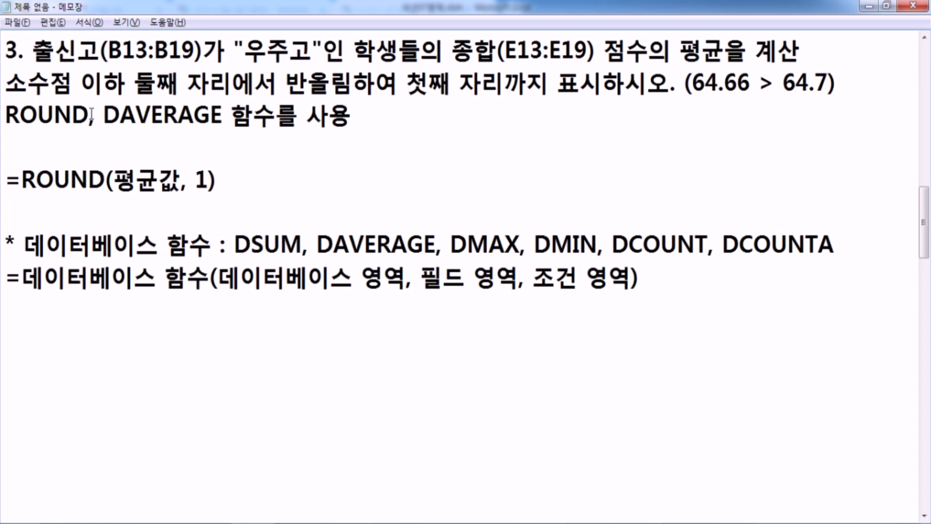
key("alt+Tab")
type("ROUND(")
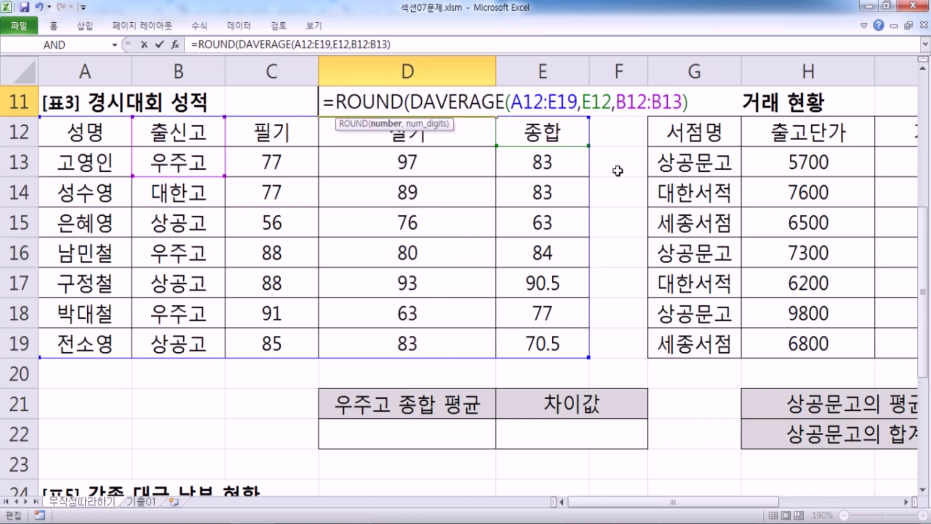
left_click(701, 101)
type(",1")
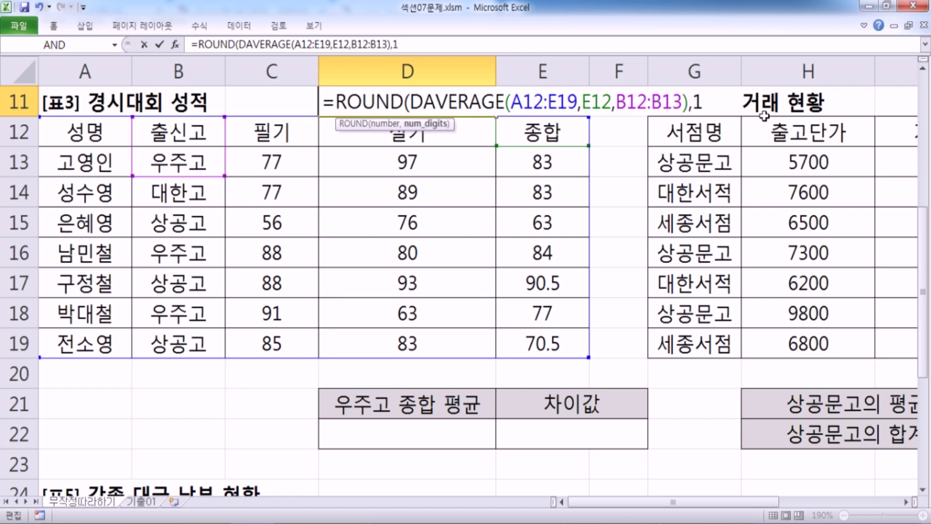
- Switch to Notepad, highlight the requirement 첫째 자리까지 표시, and try removing the example (64.66 > 64.7) before undoing the removal
key("alt+Tab")
left_click_drag(131, 94, 603, 83)
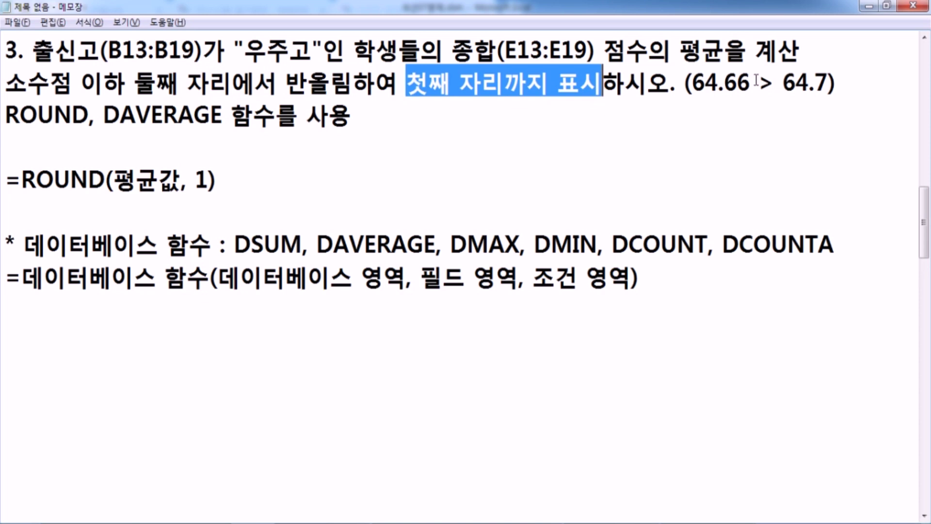
left_click_drag(835, 81, 809, 88)
key("BackSpace")
key("BackSpace")
key("BackSpace")
key("BackSpace")
key("BackSpace")
key("BackSpace")
key("BackSpace")
key("BackSpace")
key("BackSpace")
key("BackSpace")
key("BackSpace")
key("BackSpace")
key("BackSpace")
key("BackSpace")
key("ctrl+z")
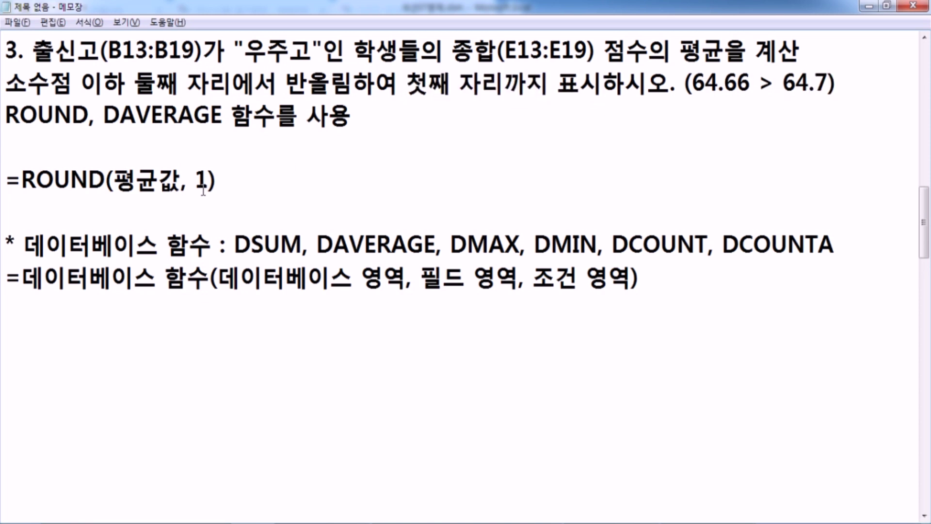
- Return to Excel and enter the ROUND formula in D11, accepting the suggested closing parenthesis
key("alt+Tab")
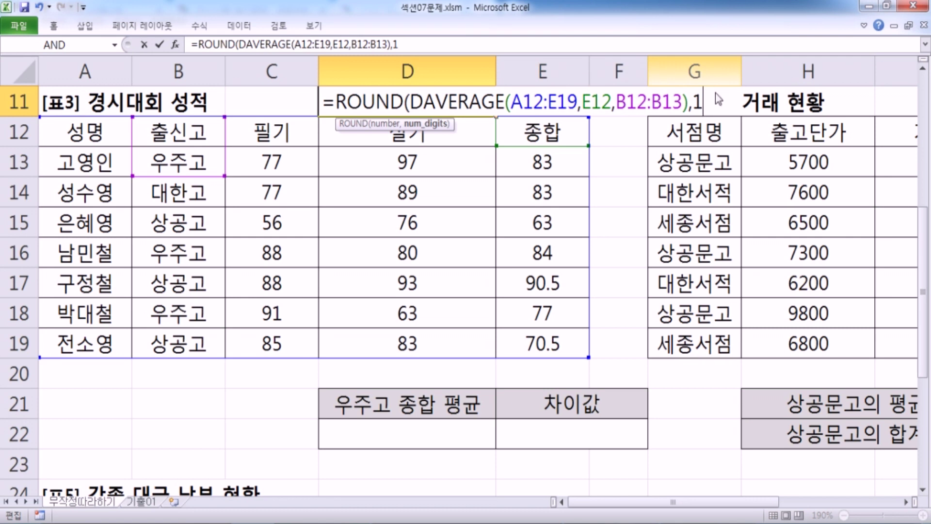
key("Return")
left_click_drag(540, 234, 553, 125)
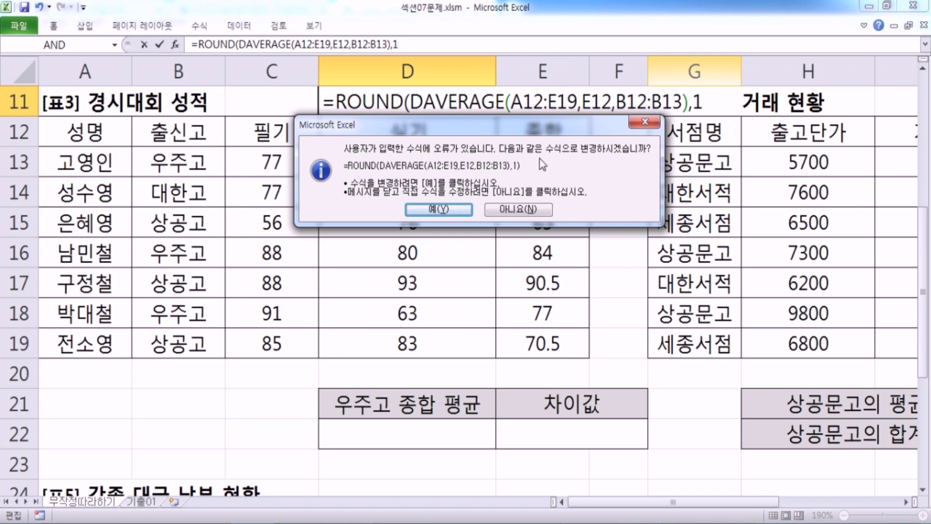
key("Return")
key("Up")
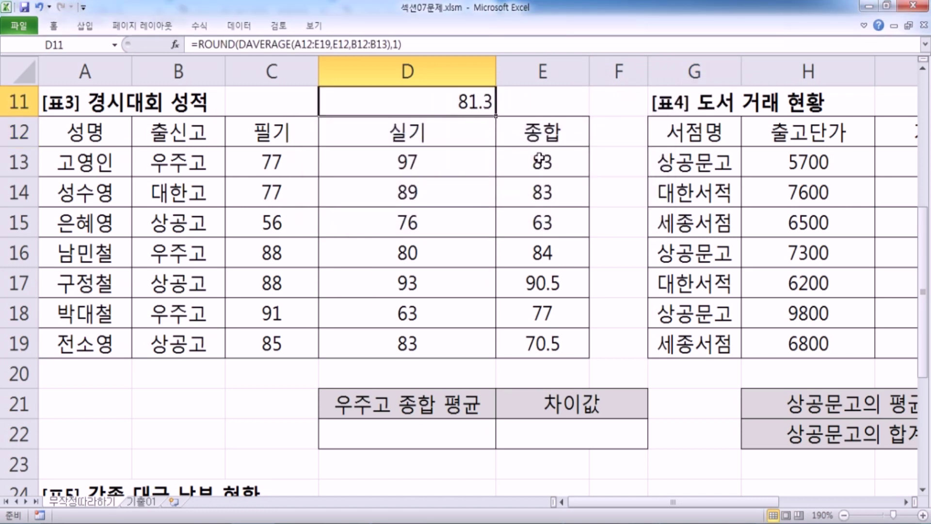
- Review the ranges referenced by the ROUND and DAVERAGE formula in D11, leaving it as entered
key("F2")
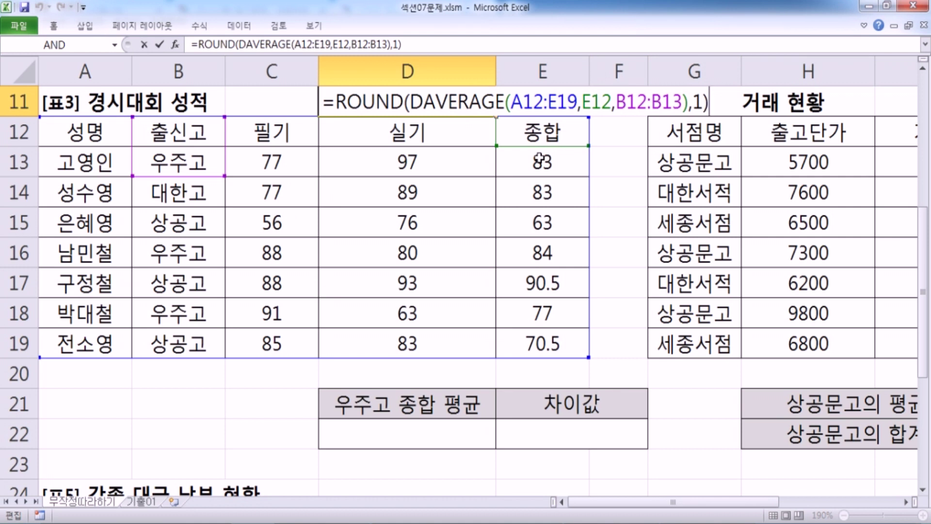
left_click(522, 115)
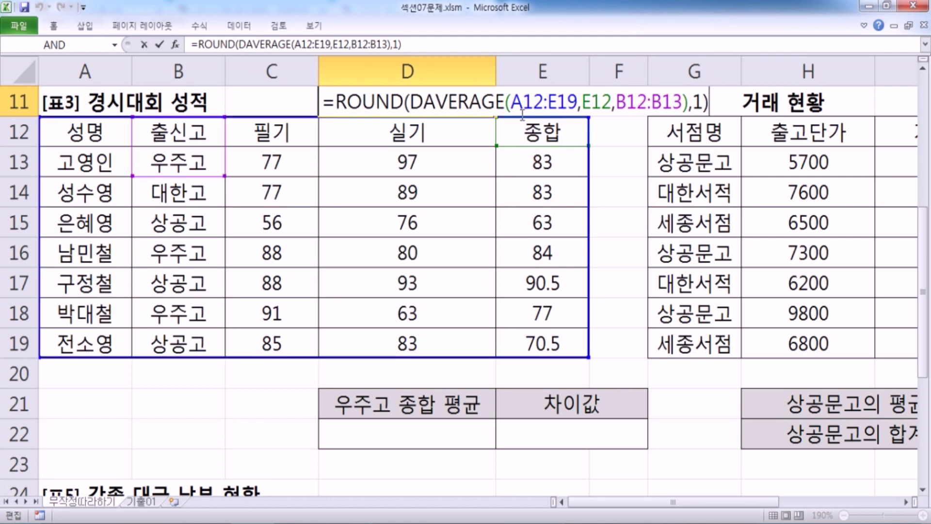
key("ctrl+Return")
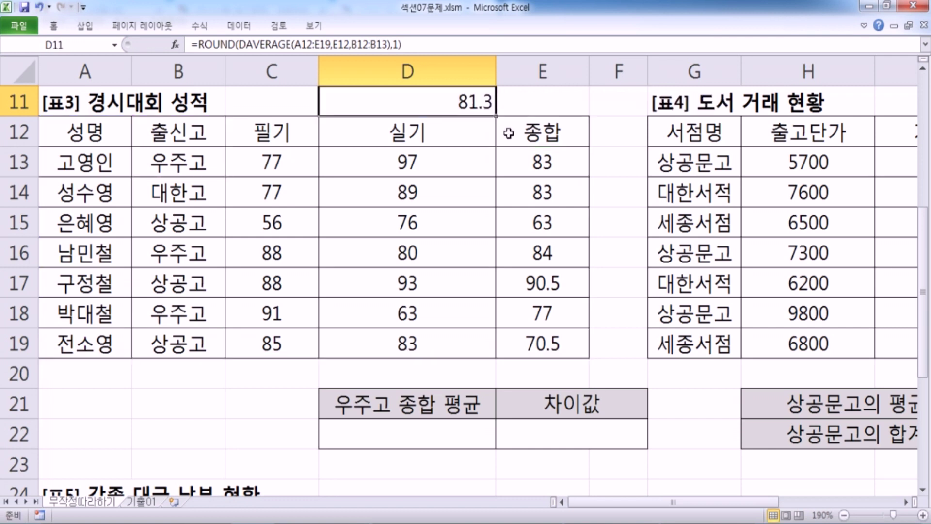
- Examine the database range A12:E19 and the possible field headers 필기, 실기 and 종합 in row 12
left_click_drag(119, 129, 538, 338)
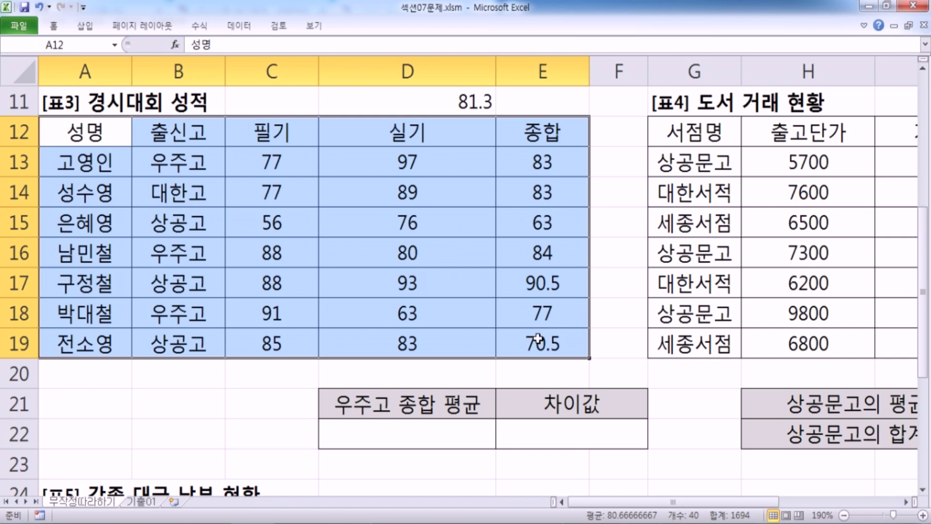
left_click(281, 134)
left_click(406, 134)
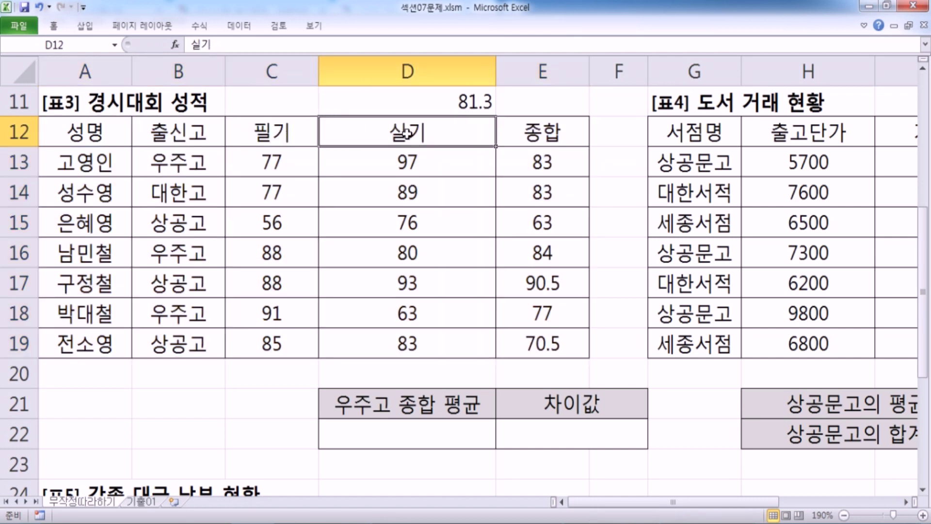
left_click(523, 134)
left_click(407, 135)
left_click(286, 141)
left_click(390, 140)
left_click(550, 139)
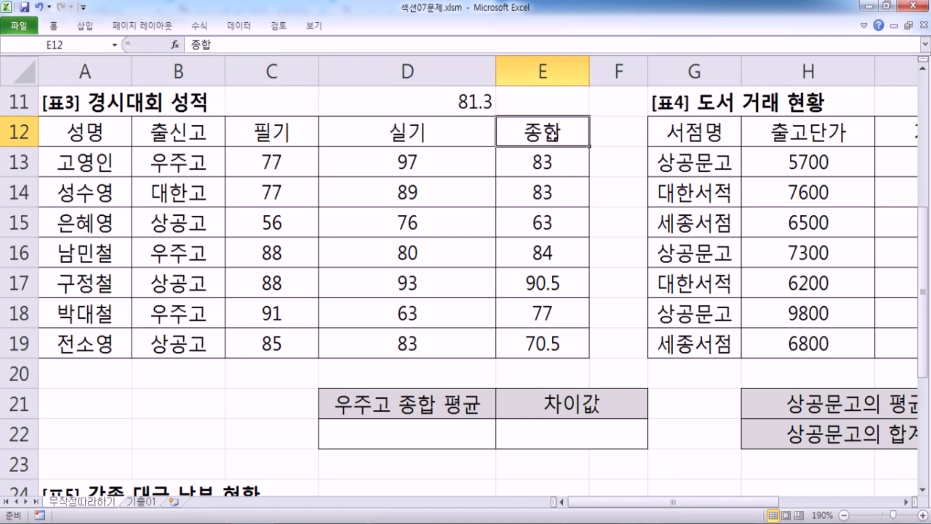
- Compare the criteria range B12:B13 with the longer range B12:B14 in the 출신고 column
left_click_drag(144, 129, 143, 162)
left_click_drag(178, 133, 178, 154)
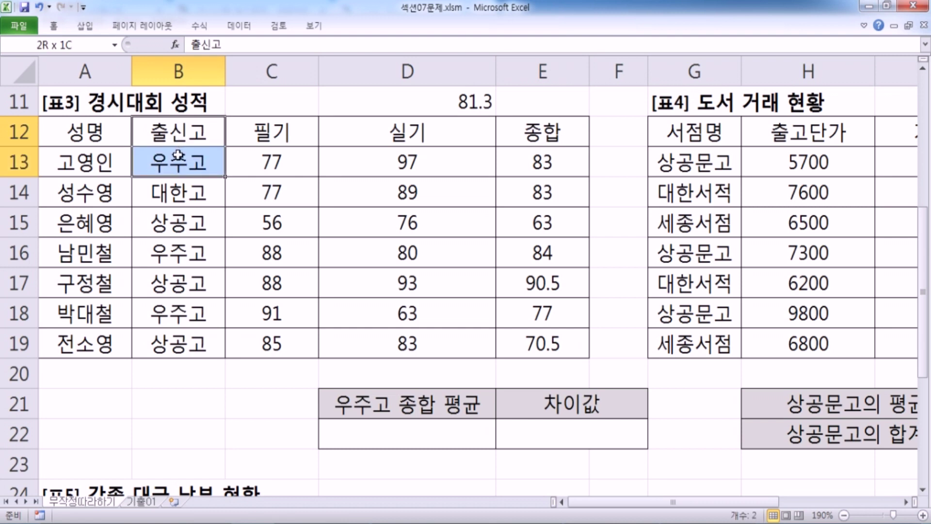
left_click_drag(179, 138, 180, 194)
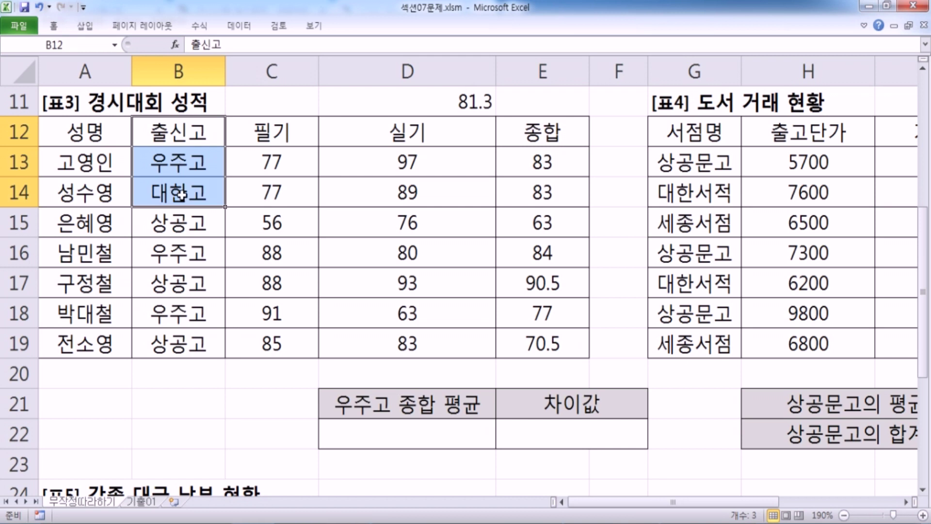
left_click_drag(184, 142, 186, 194)
left_click_drag(183, 136, 165, 200)
left_click_drag(177, 132, 177, 190)
left_click(194, 118)
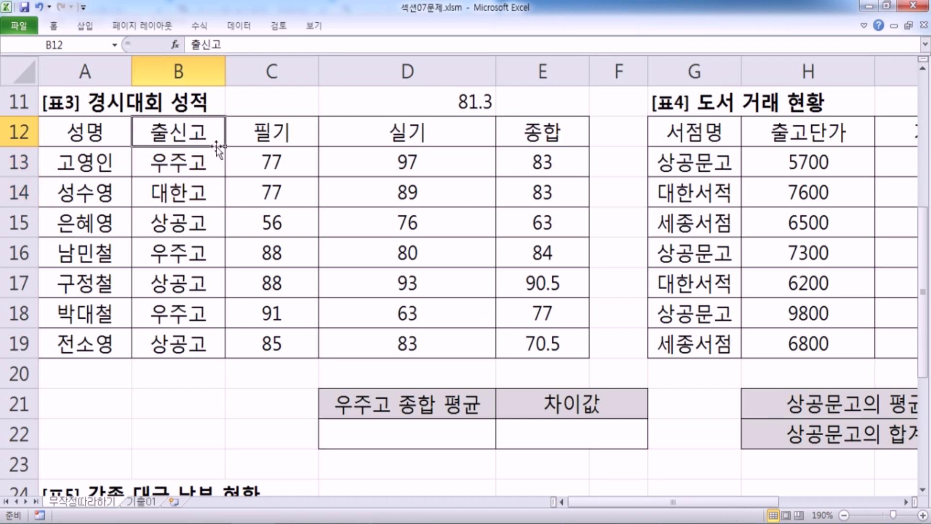
- Clear the formula in D11 and start a new DAVERAGE function there
left_click(420, 110)
key("Delete")
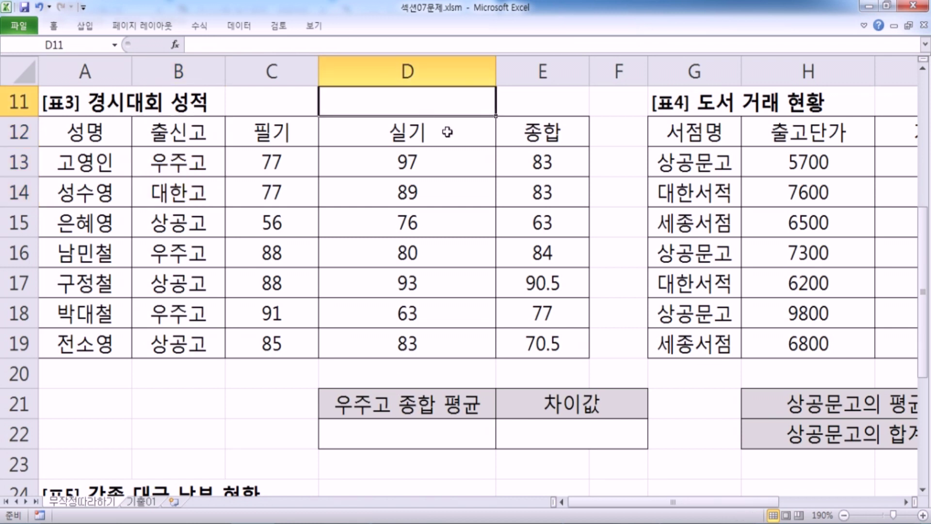
type("=DAV")
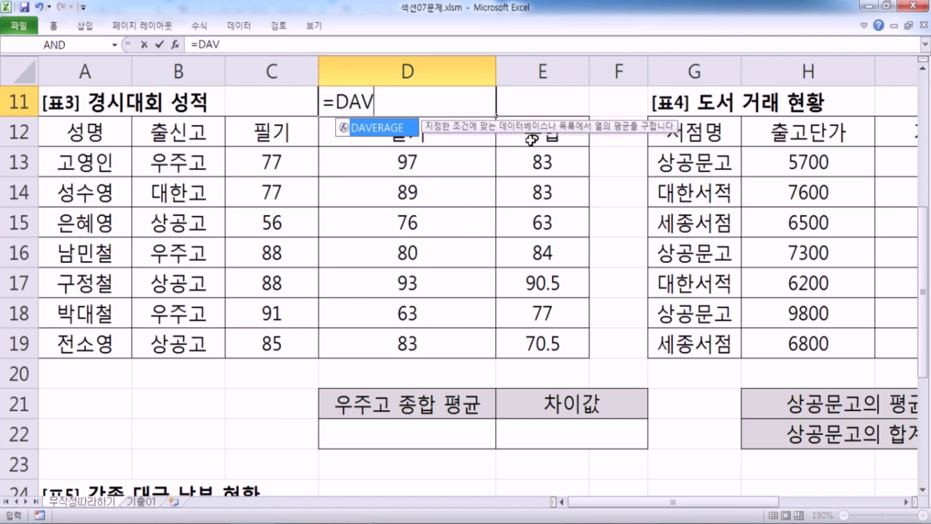
key("Tab")
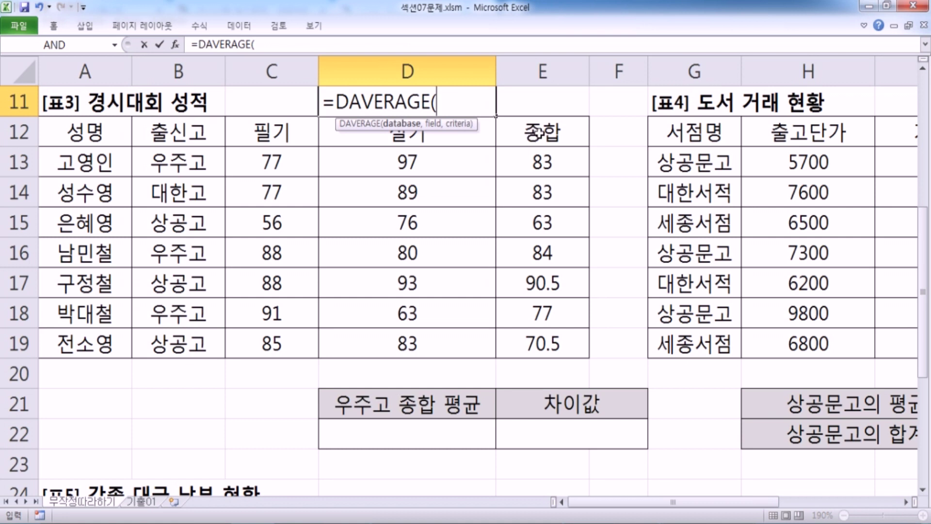
- Set the DAVERAGE database argument to B12:E19, excluding the 성명 column, and the field argument to the 종합 header E12
left_click_drag(84, 130, 534, 344)
left_click_drag(179, 131, 543, 336)
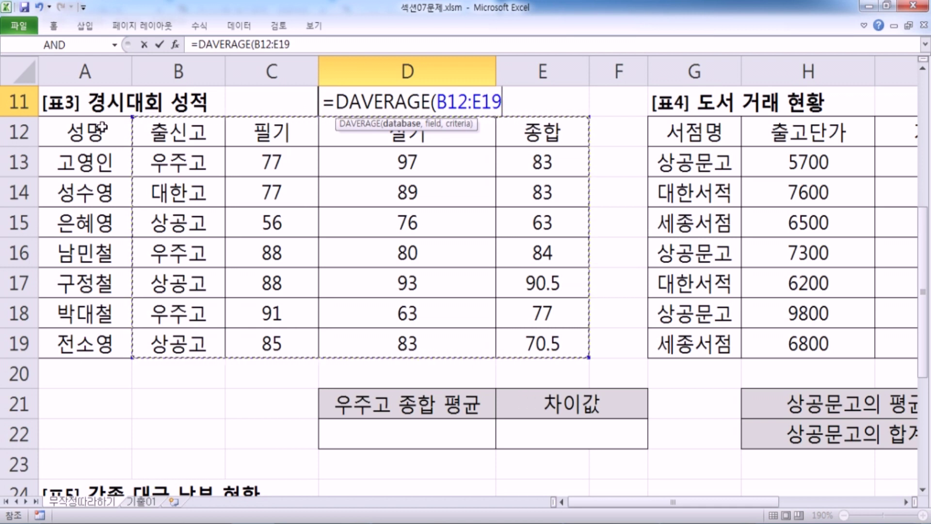
type(",")
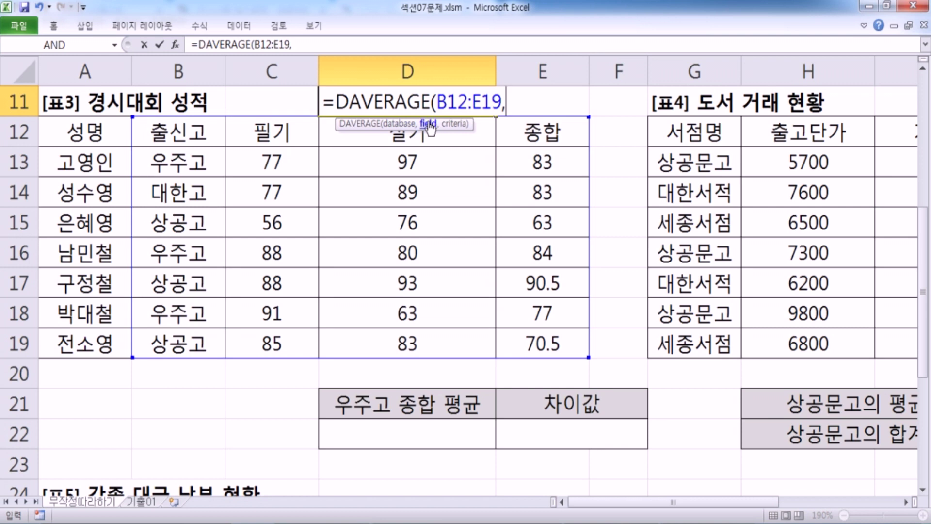
left_click(533, 134)
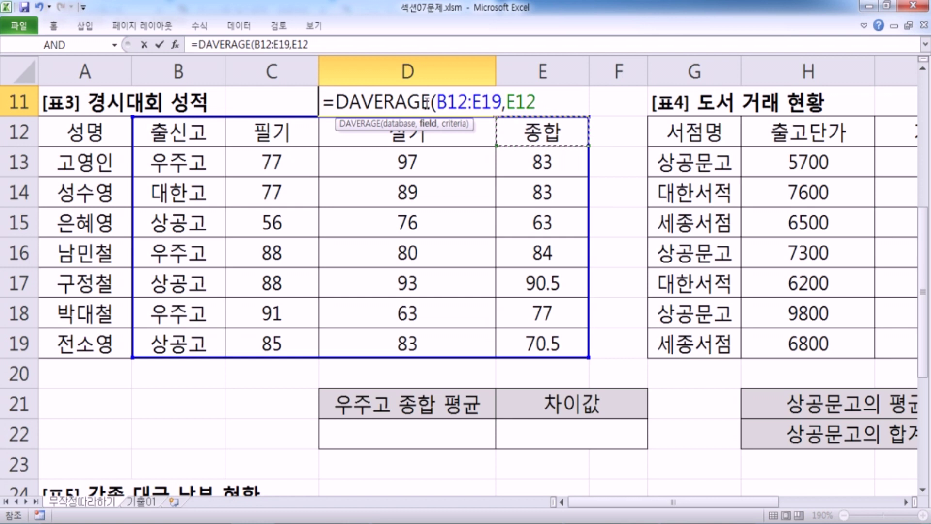
- Replace the DAVERAGE arguments in D11 with the database range A12:E19 and the 종합 header E12 as the field
left_click_drag(435, 103, 568, 103)
left_click_drag(78, 131, 511, 336)
type(",")
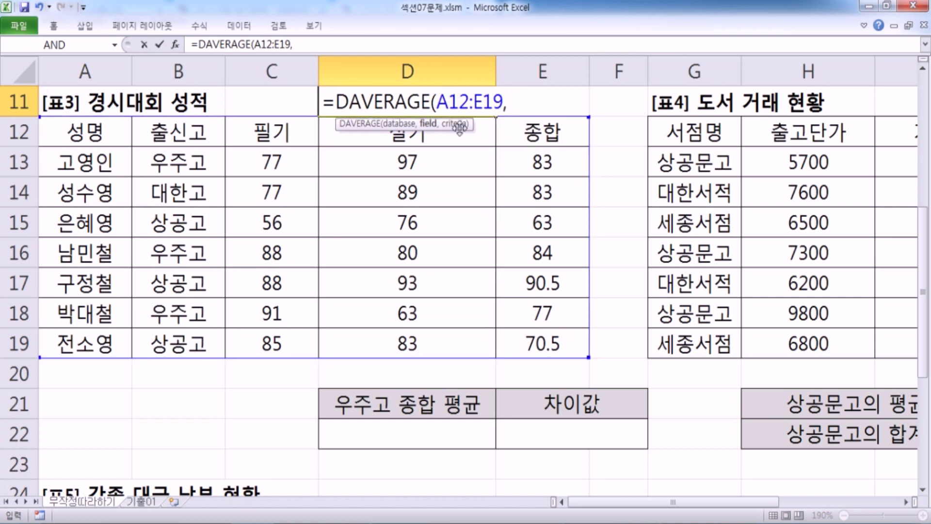
left_click(511, 129)
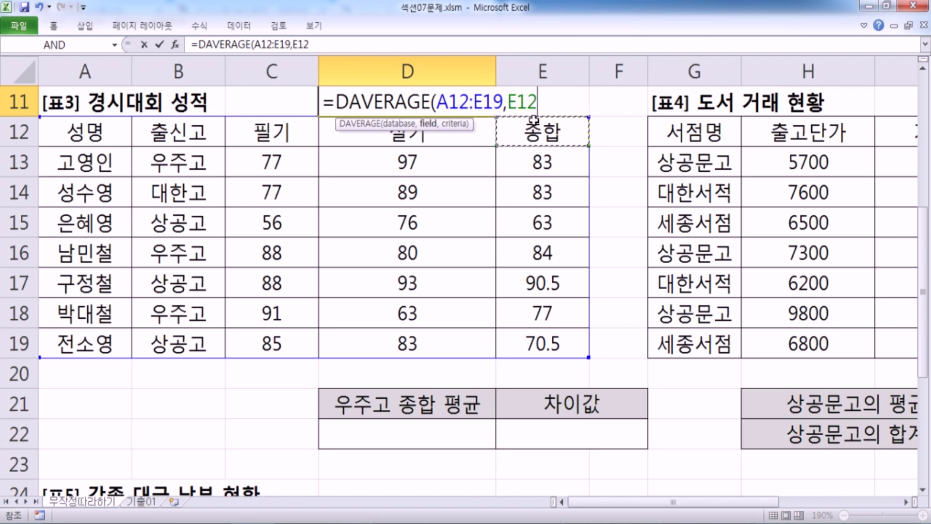
type(",")
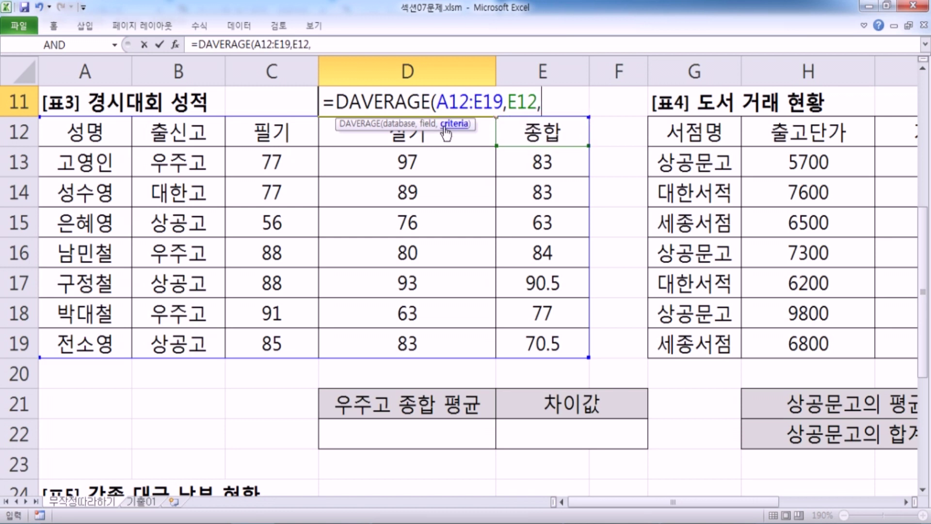
- Set the DAVERAGE criteria argument to the 출신고 range B12:B13 and complete the formula
left_click(176, 134)
left_click_drag(176, 134, 213, 167)
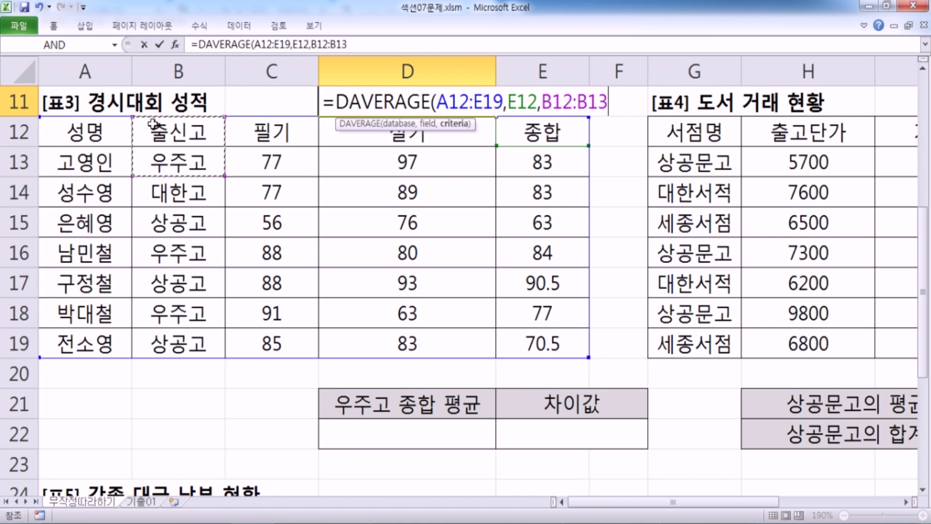
key("Return")
- Wrap the DAVERAGE formula in D11 in a ROUND function with 1 decimal place
left_click(385, 101)
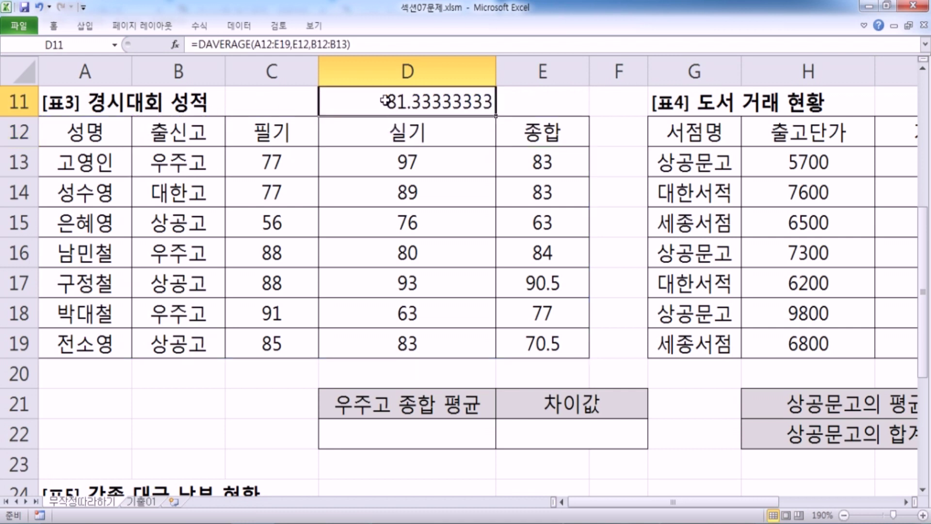
double_click(353, 103)
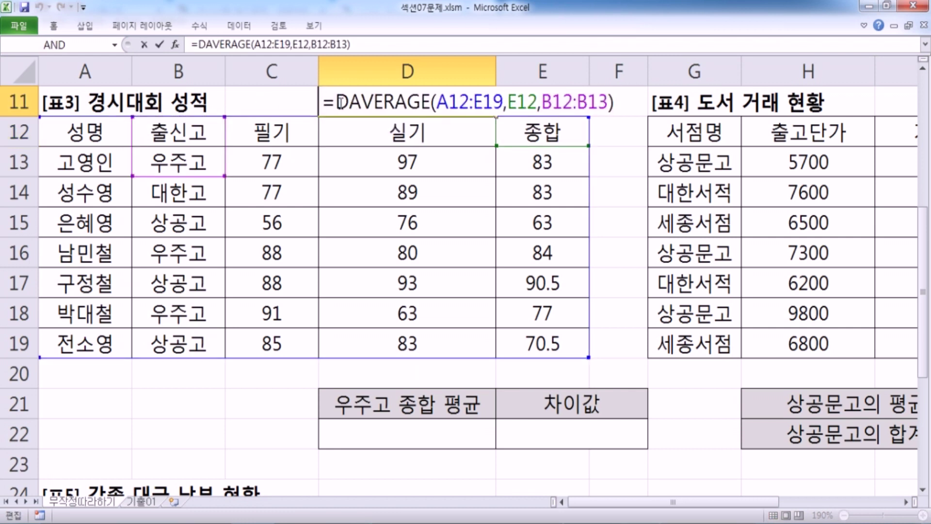
type("ROUND(")
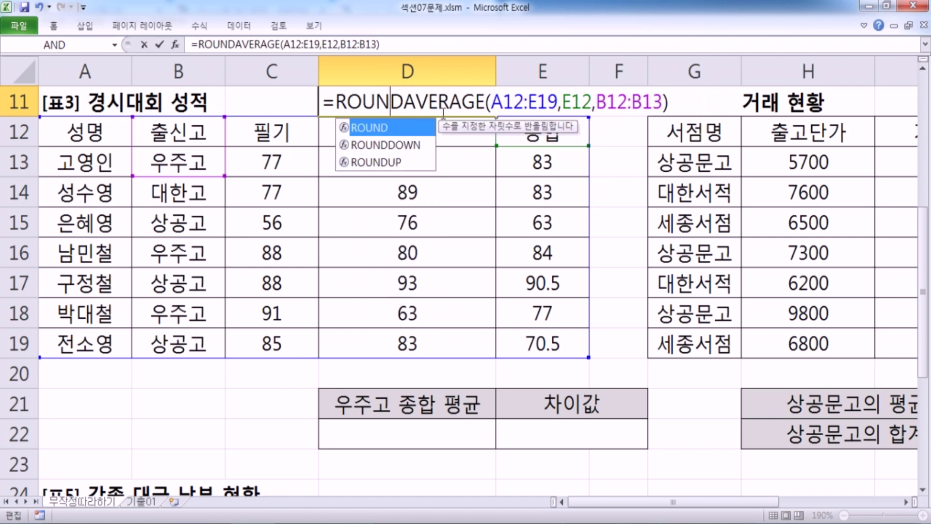
left_click(684, 102)
type(",1)")
key("Return")
key("Up")
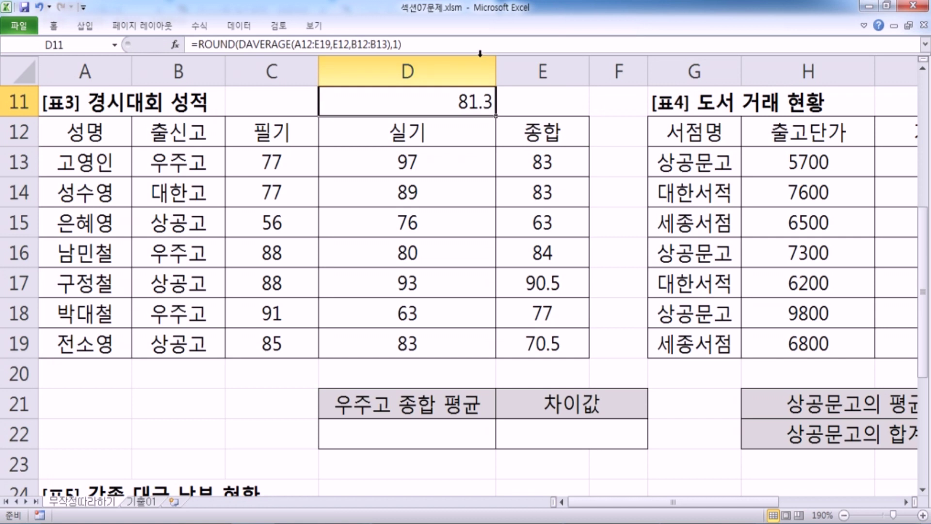
- Copy the ROUND and DAVERAGE formula from D11 into the Notepad notes under exercise 3 and highlight its AVERAGE part
left_click(415, 43)
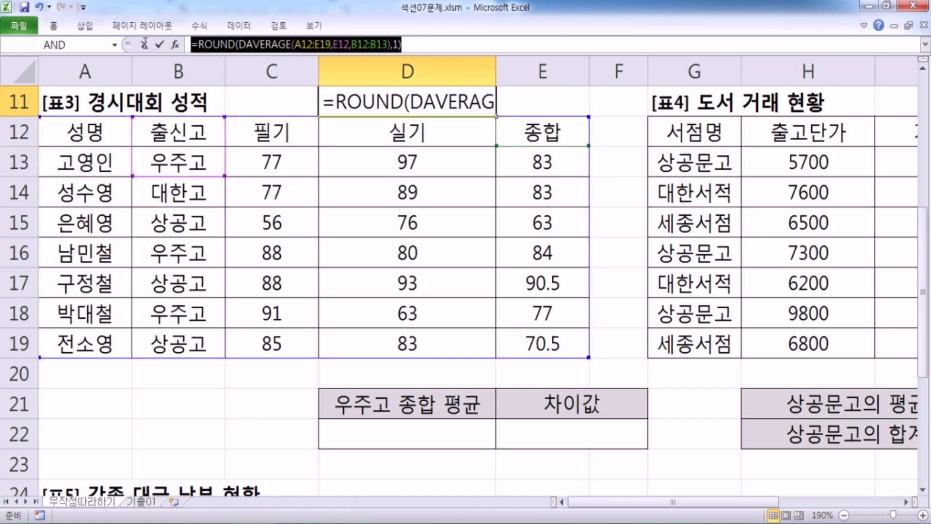
key("alt+Tab")
key("ctrl+v")
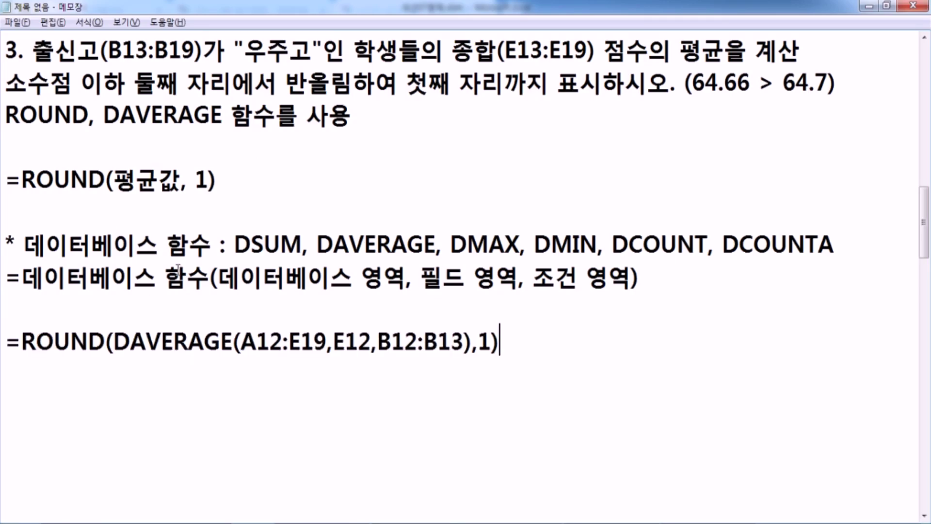
scroll(214, 232, "down", 1)
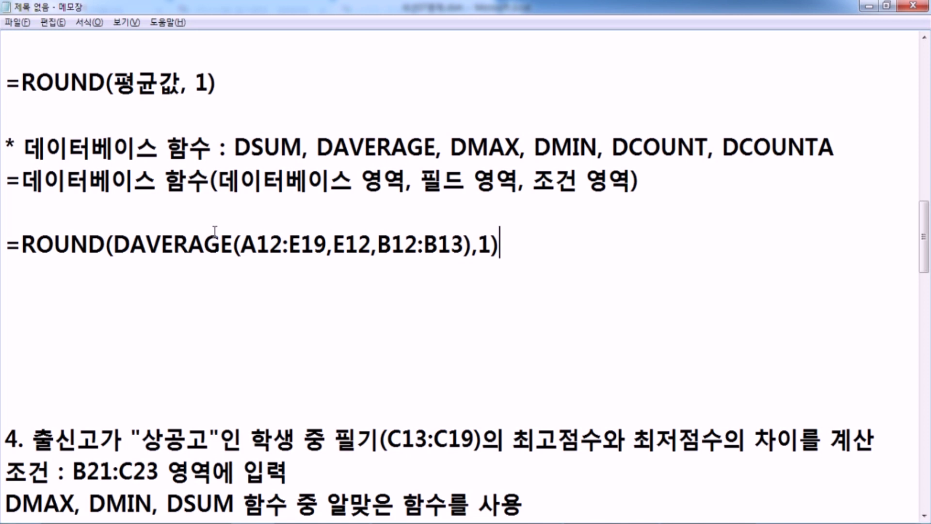
left_click_drag(131, 243, 232, 245)
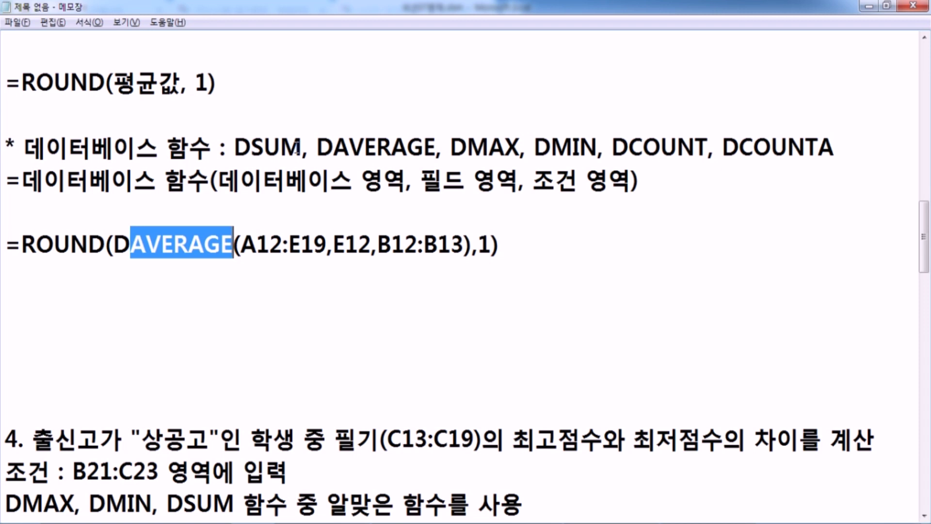
- Review the database function list in the notes, highlighting DMAX, DMIN, DCOUNT and DCOUNTA above the ROUND(DAVERAGE) formula
scroll(297, 147, "up", 1)
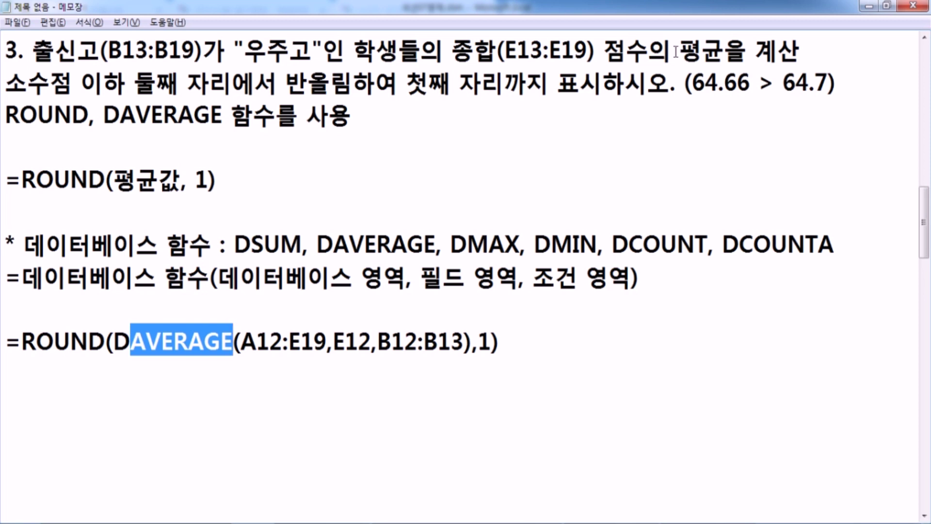
double_click(473, 245)
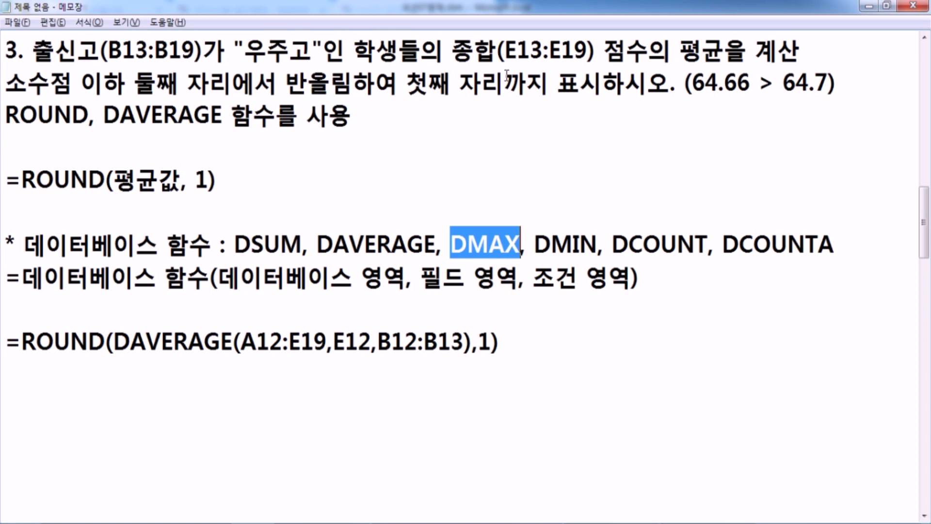
left_click_drag(534, 245, 596, 244)
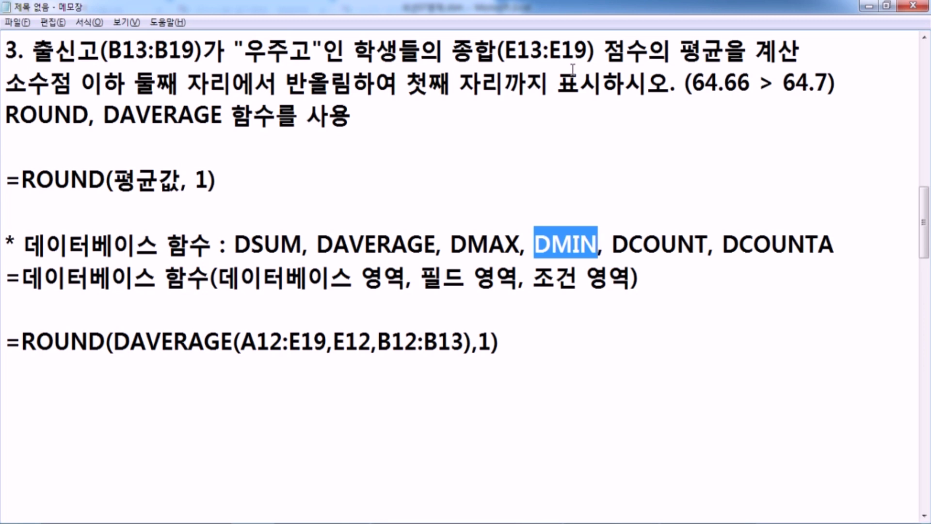
left_click_drag(612, 244, 839, 243)
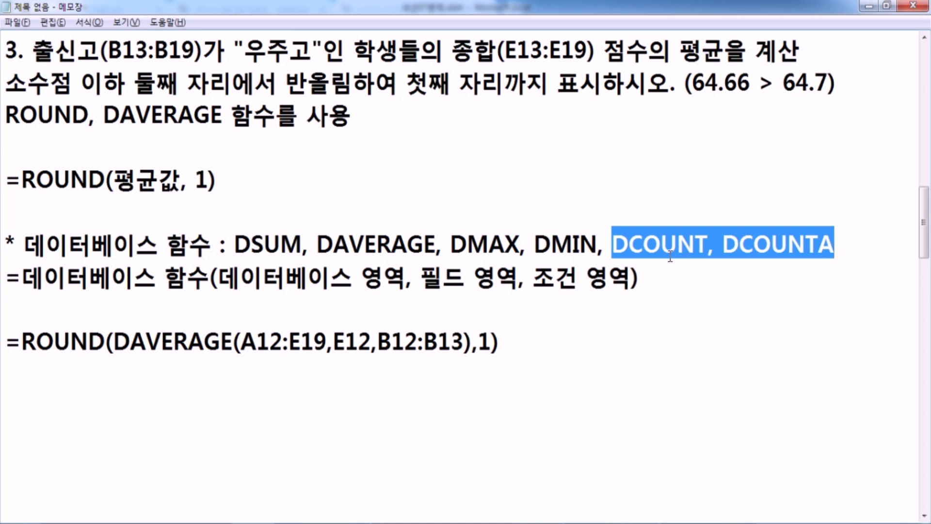
left_click(614, 243)
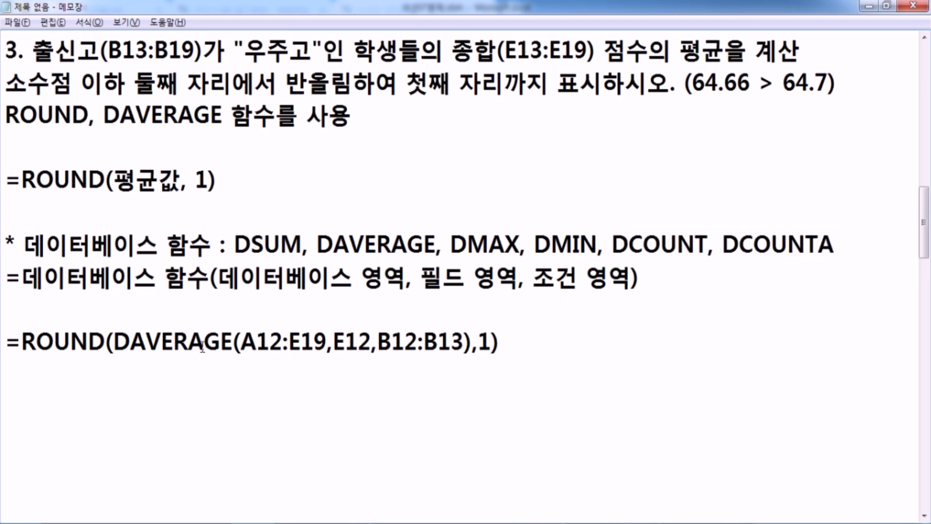
scroll(114, 342, "down", 1)
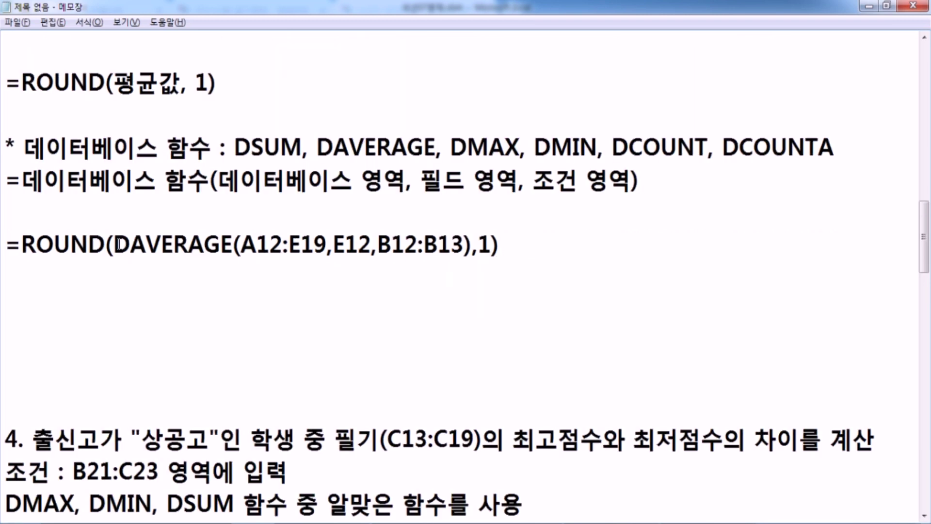
- Switch to the Excel workbook and examine database range A12:E19, criteria range B12:B13 and the 성명 header of [표3]
key("alt+Tab")
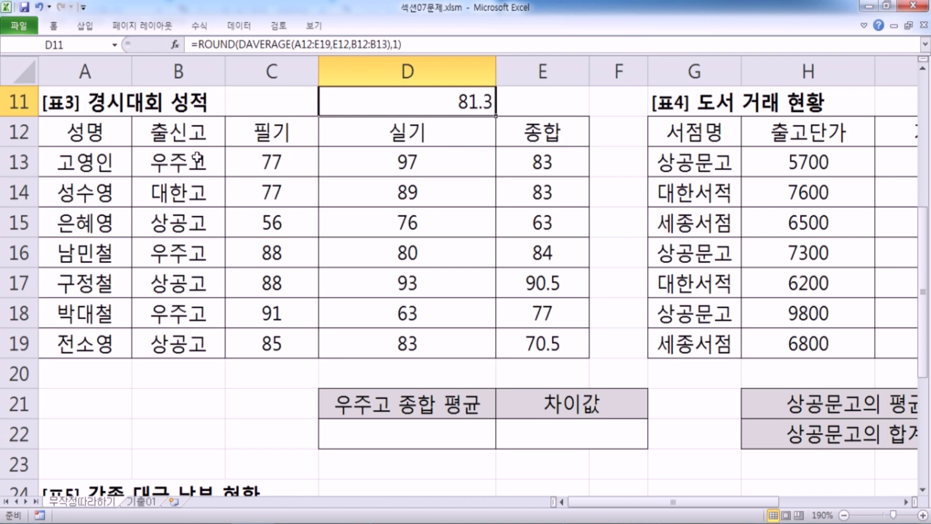
left_click_drag(87, 132, 528, 328)
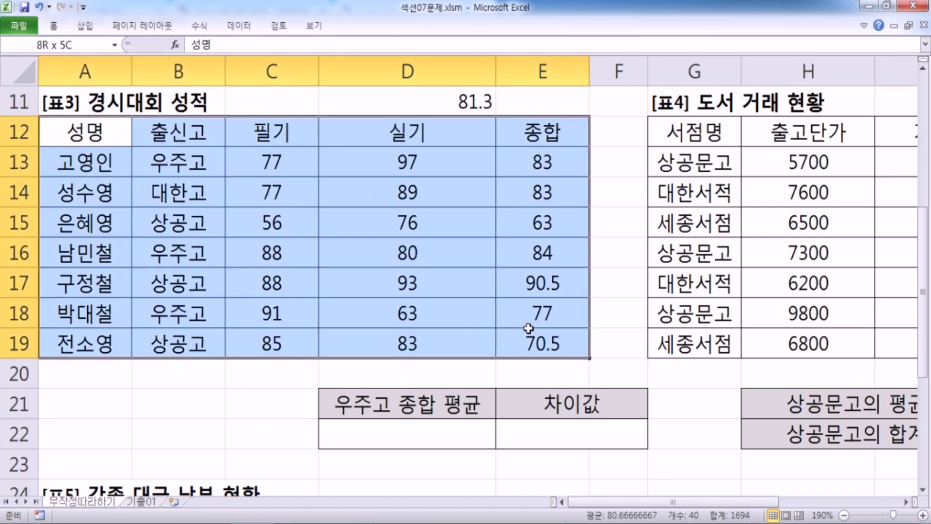
left_click_drag(173, 131, 172, 160)
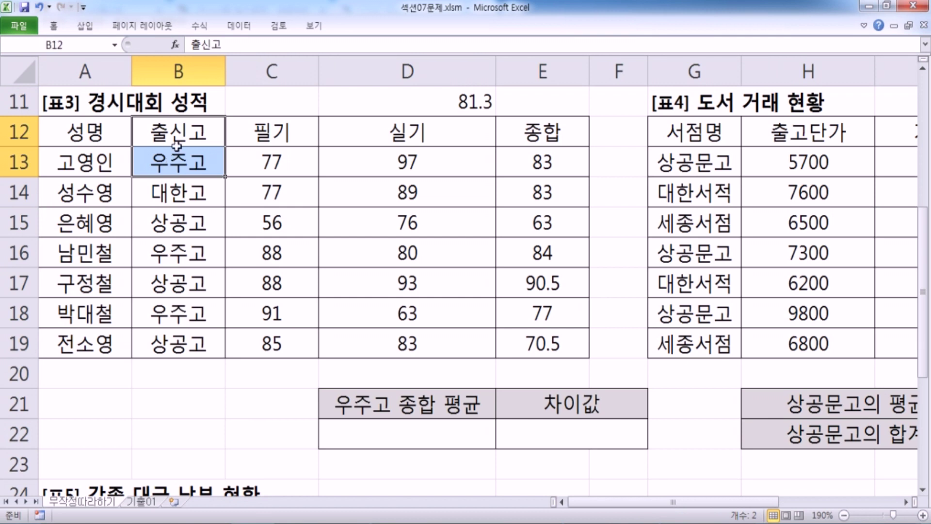
left_click(101, 127)
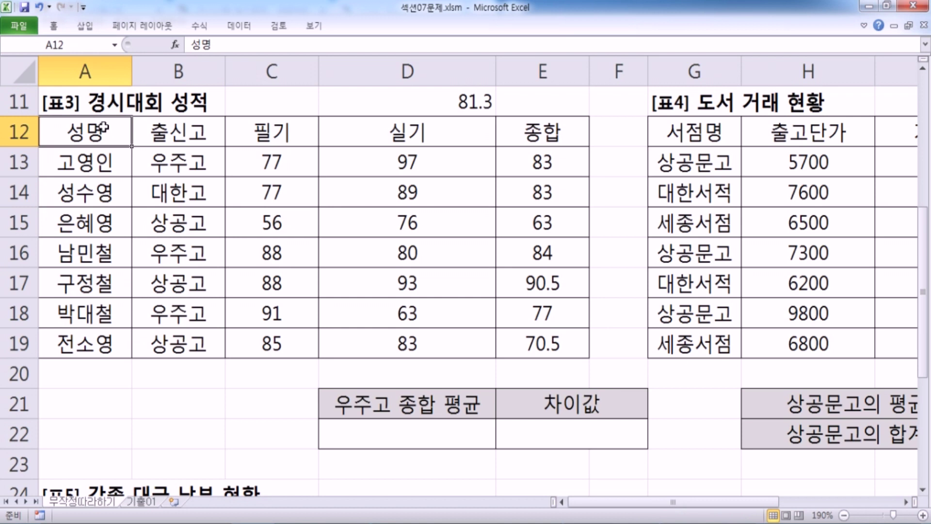
- Highlight DCOUNT in the Notepad notes, and check the 필기, 실기 and 종합 headers in the Excel table as its possible fields
key("alt+Tab")
left_click_drag(612, 147, 709, 147)
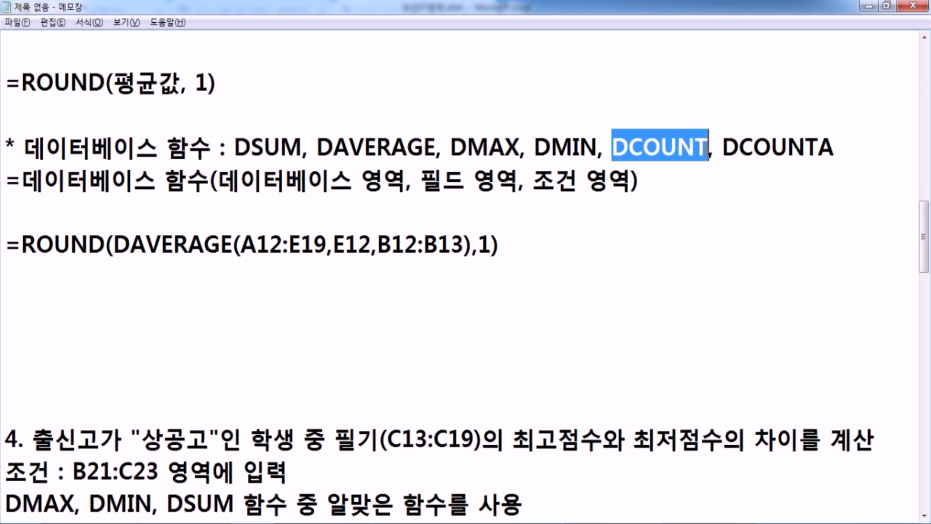
key("alt+Tab")
left_click(252, 131)
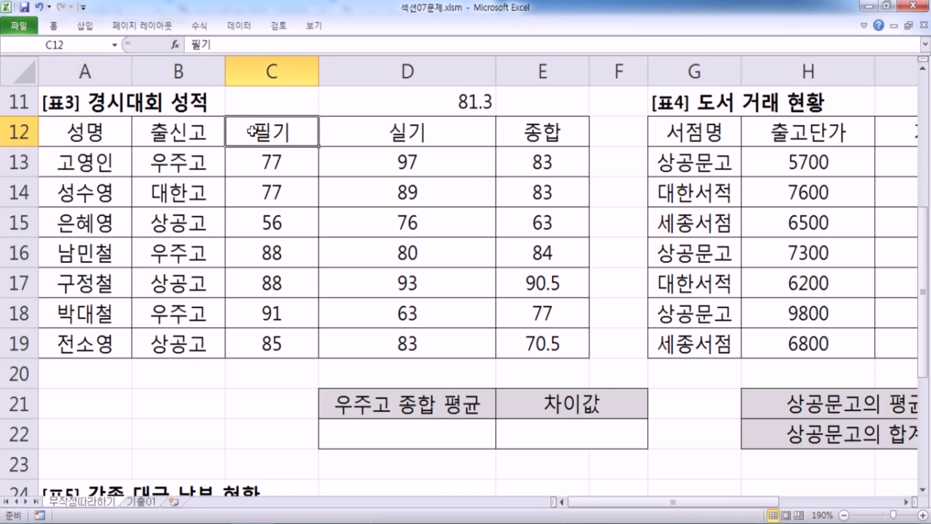
left_click(388, 132)
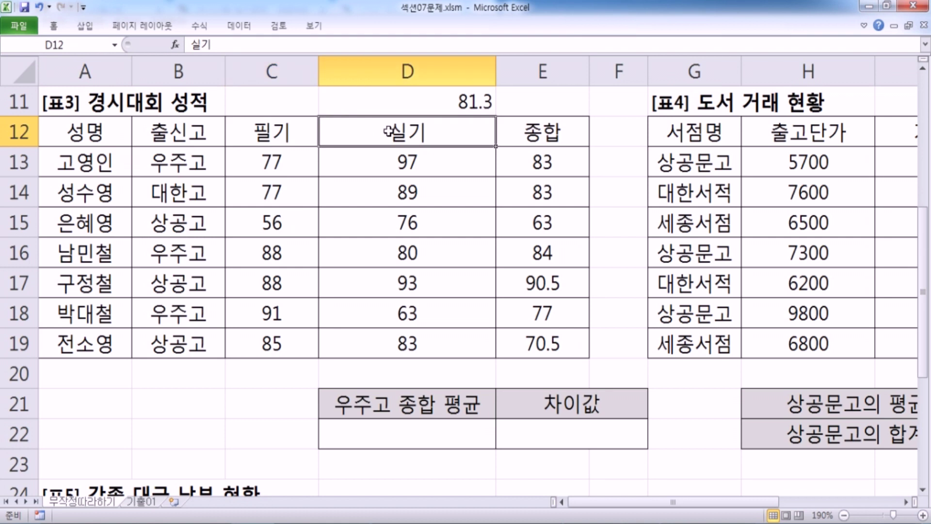
left_click(526, 131)
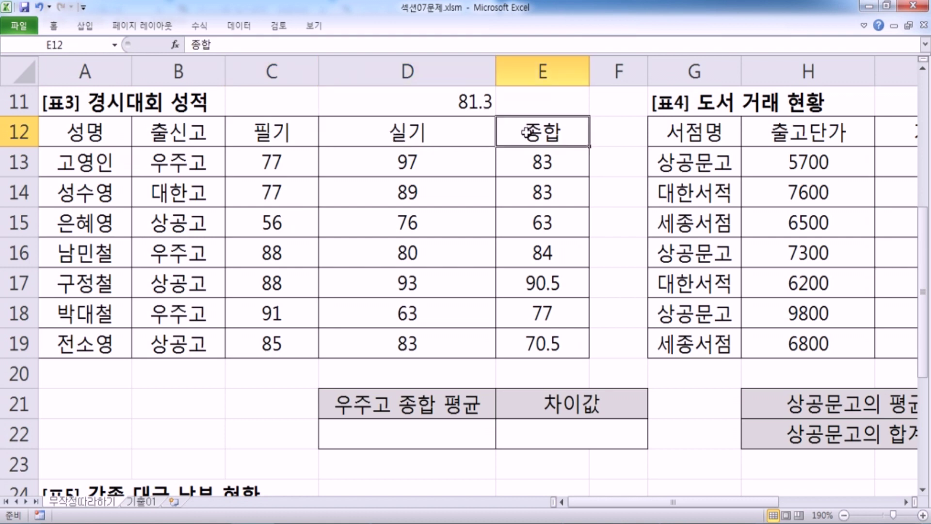
- Highlight the functions from DSUM to DMIN in the Notepad notes, and compare them with the 실기 and 종합 fields in Excel
key("alt+Tab")
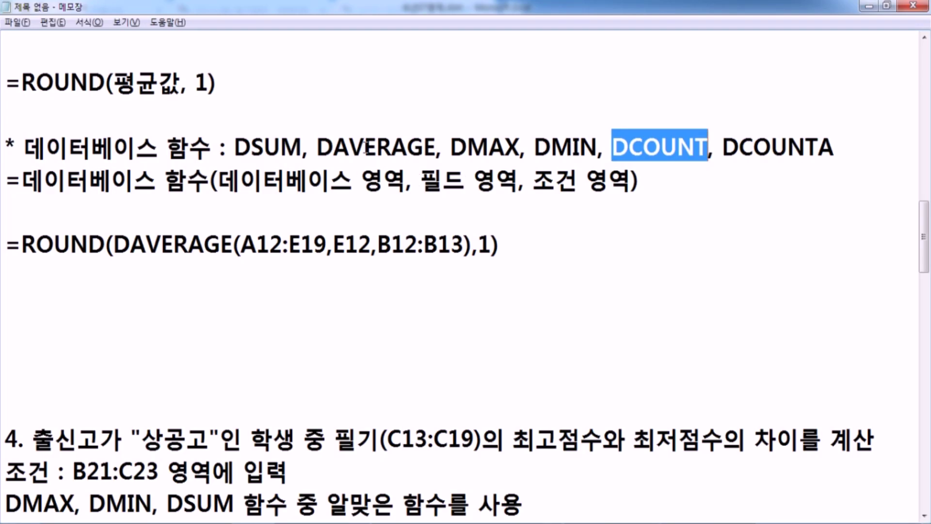
left_click_drag(255, 147, 597, 146)
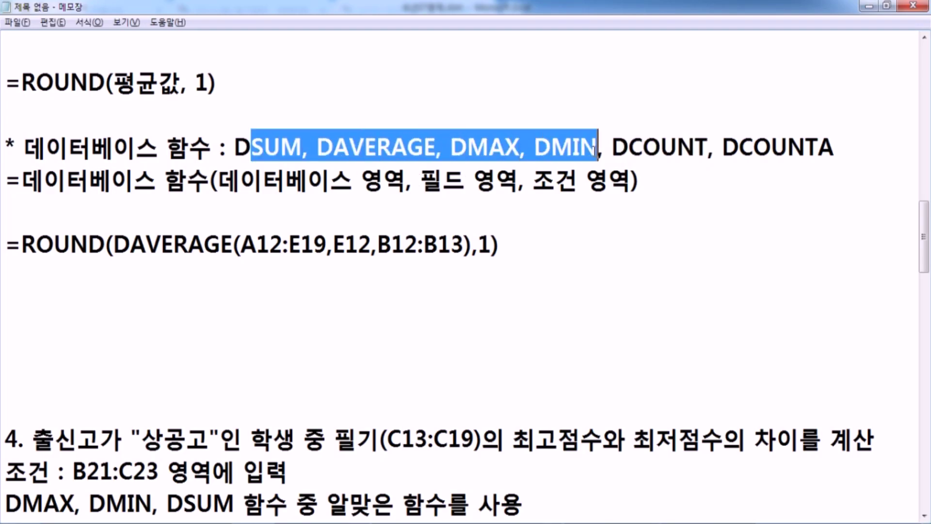
key("alt+Tab")
left_click(380, 132)
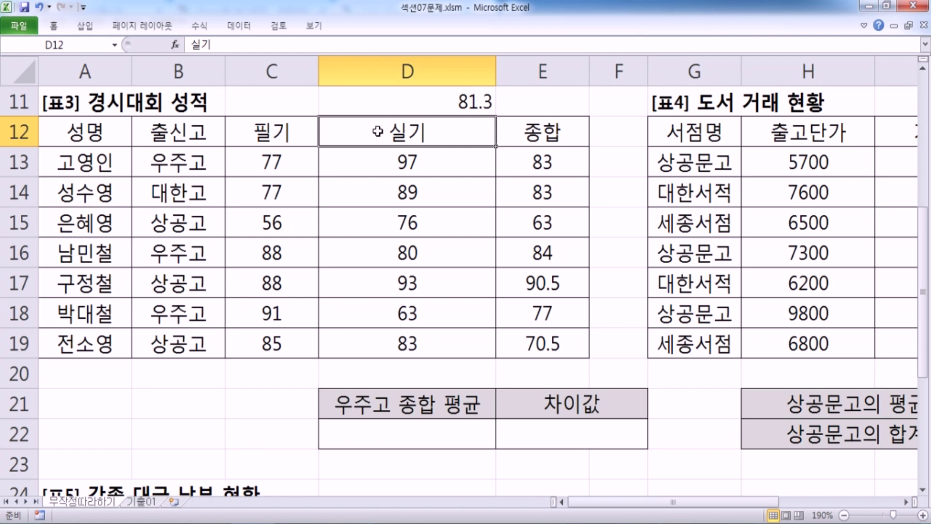
left_click(519, 126)
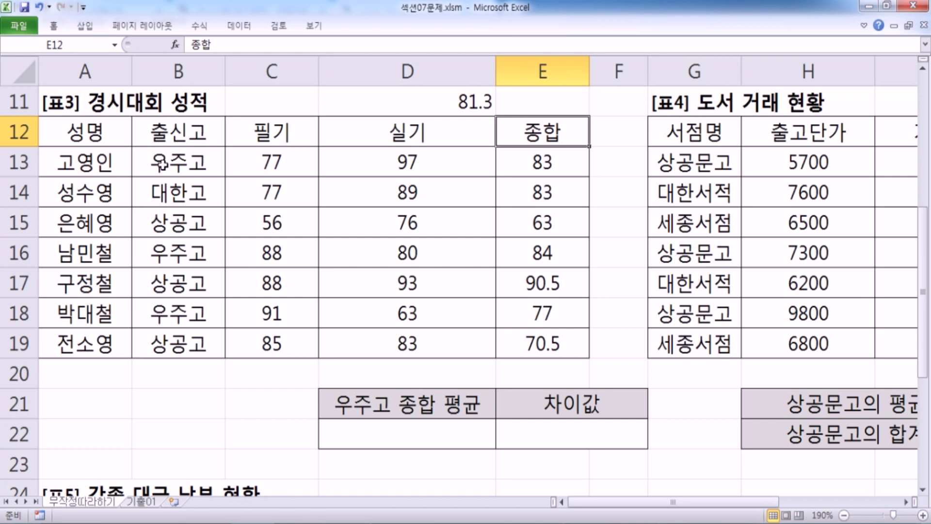
- Compare ranges A12:E19 and B12:B13 with the DAVERAGE formula in the Notepad notes, and highlight its field argument E12
left_click_drag(85, 131, 532, 343)
left_click_drag(185, 138, 181, 155)
key("alt+Tab")
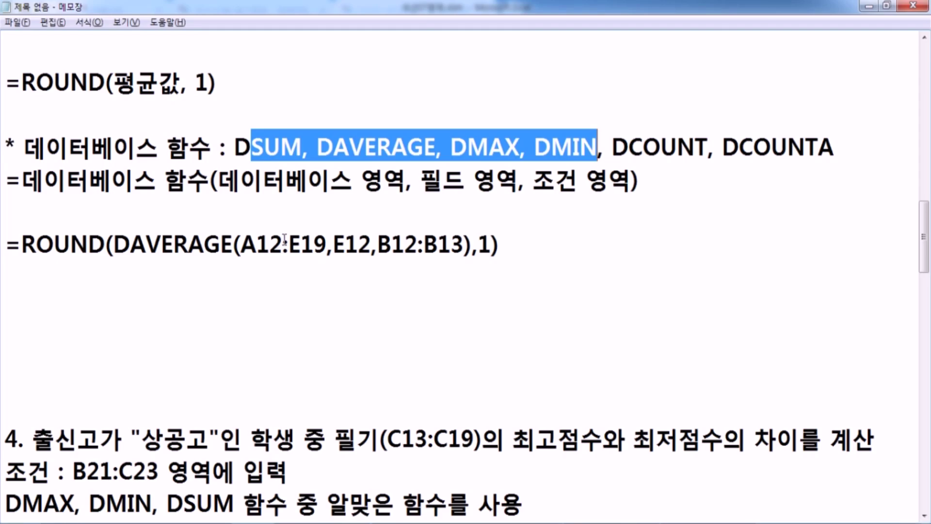
left_click_drag(333, 245, 393, 245)
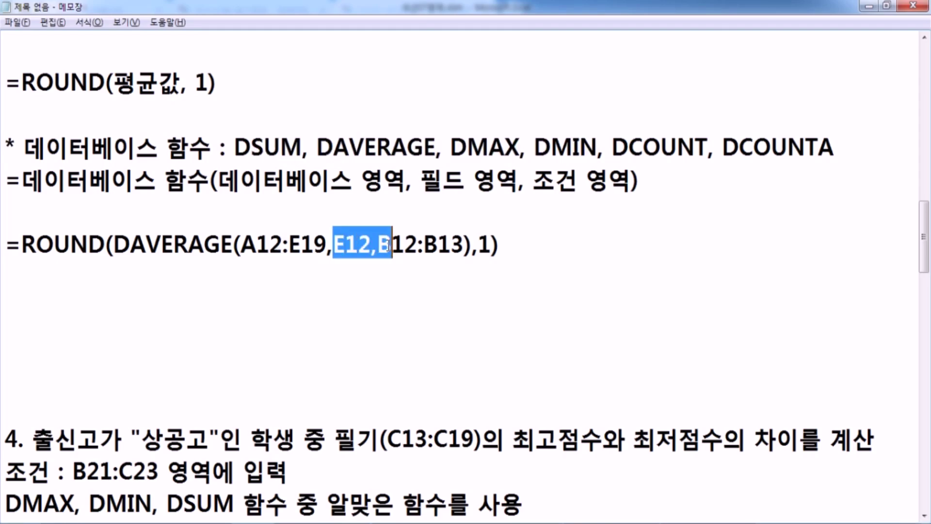
left_click(372, 244)
left_click_drag(332, 245, 367, 241)
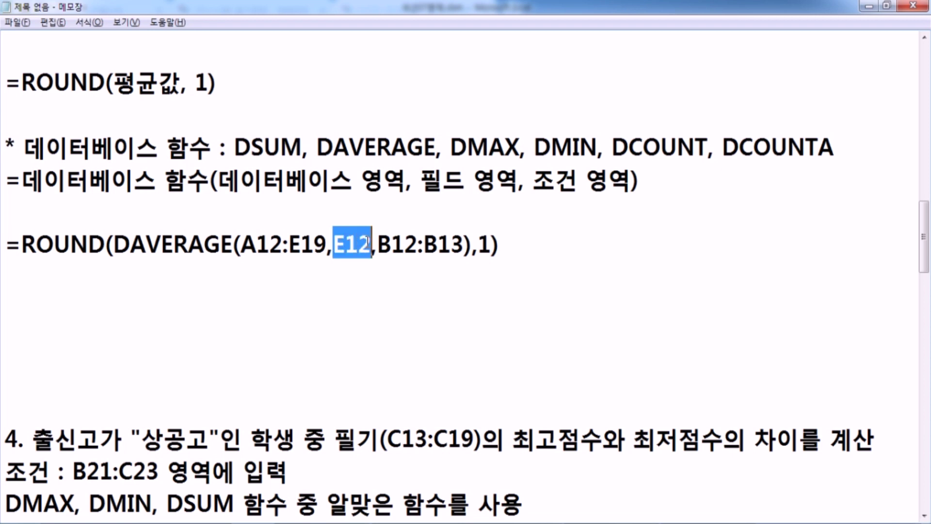
- Switch to the Excel workbook and go through the [표3] field headers one by one from 성명 to 종합
key("alt+Tab")
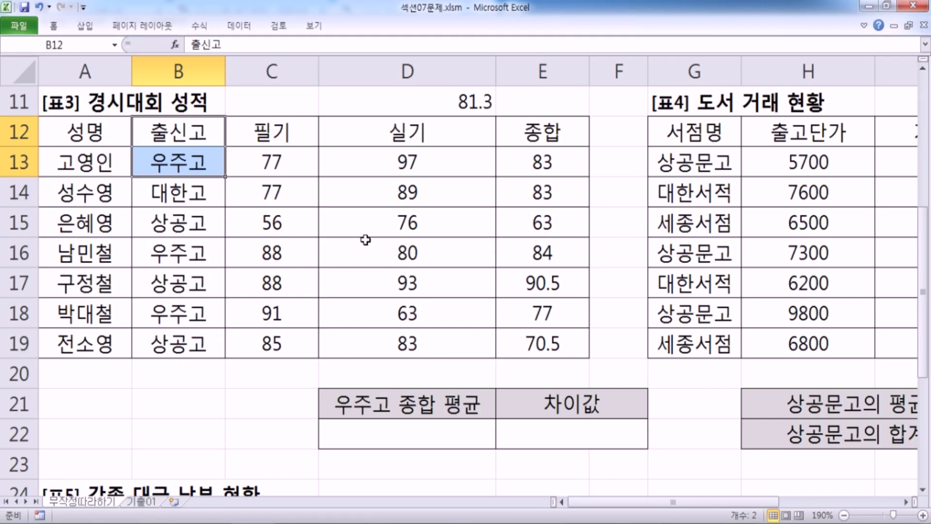
left_click(107, 128)
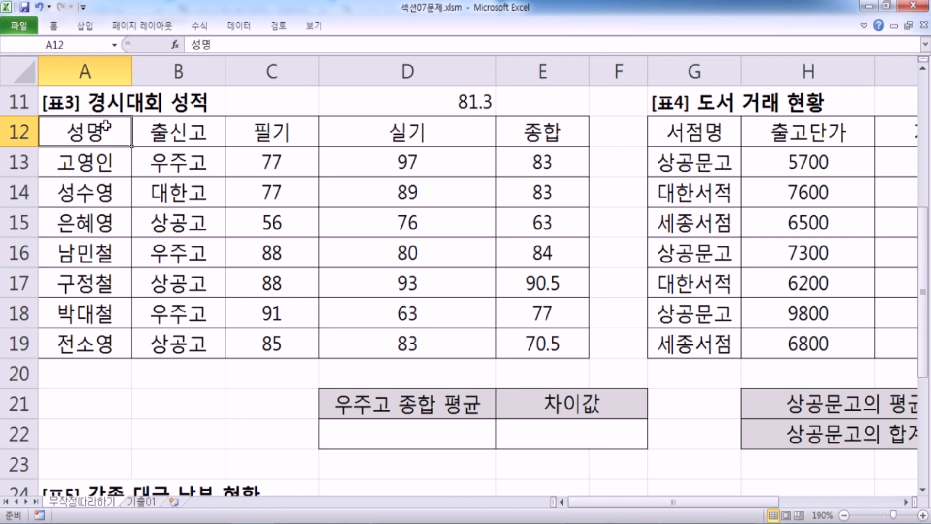
left_click(184, 135)
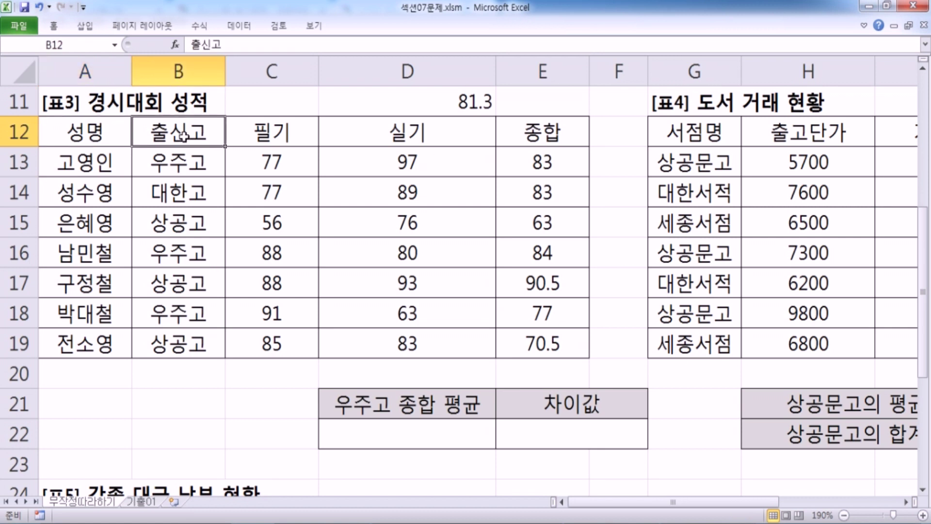
left_click(269, 132)
left_click(394, 138)
left_click(545, 134)
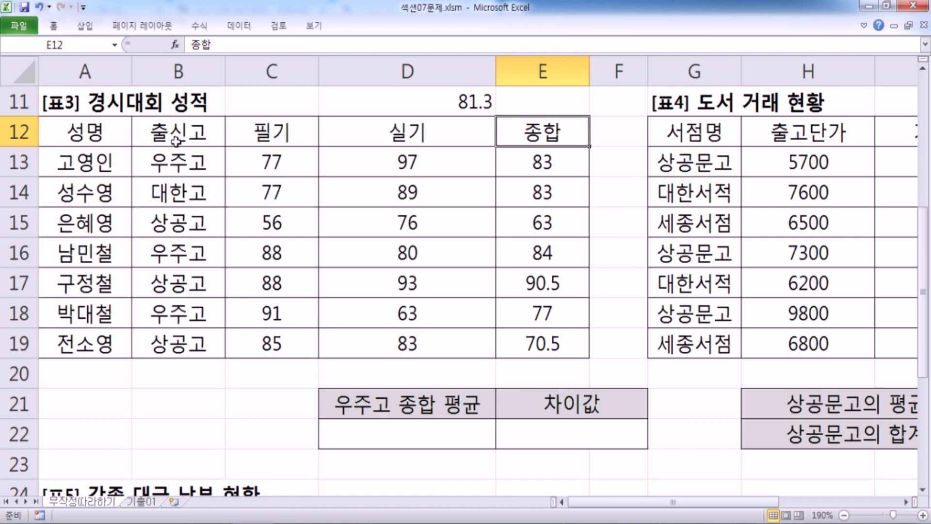
- Examine how the 성명, 출신고 and 필기 columns of [표3] each group their entries under a field header
left_click(99, 132)
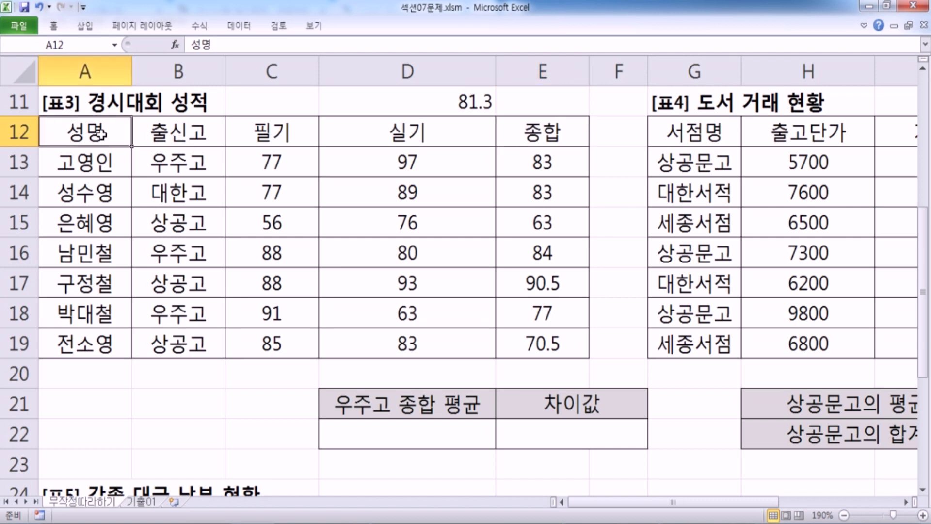
left_click_drag(166, 131, 163, 222)
left_click_drag(92, 125, 97, 241)
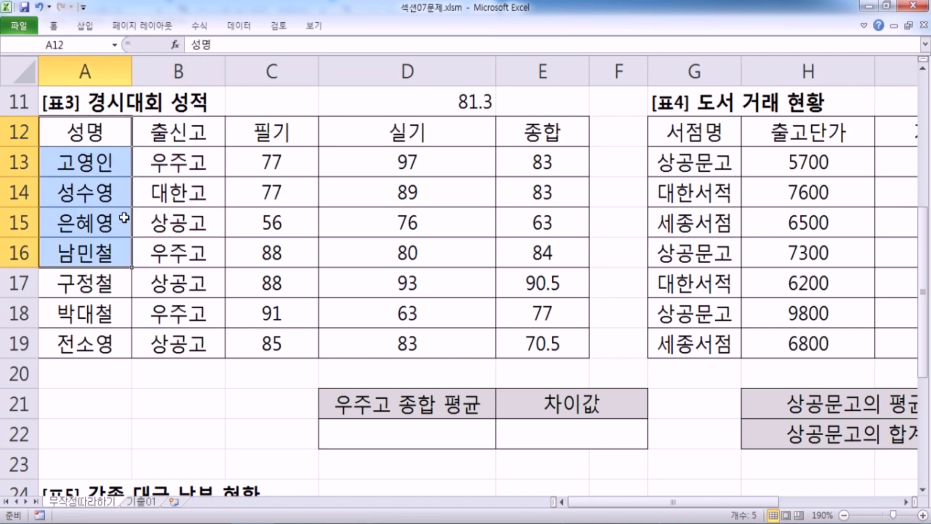
left_click_drag(262, 143, 253, 294)
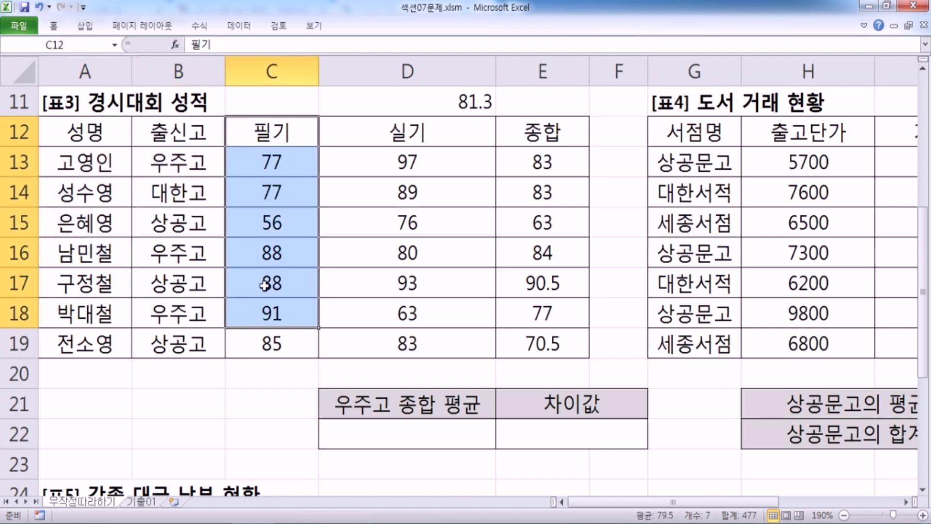
left_click(264, 284)
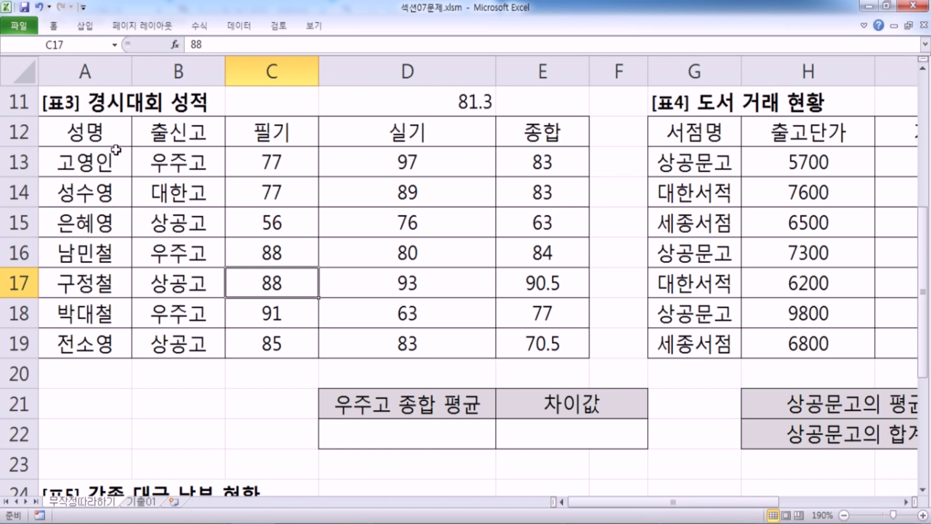
left_click(109, 131)
left_click_drag(108, 131, 92, 286)
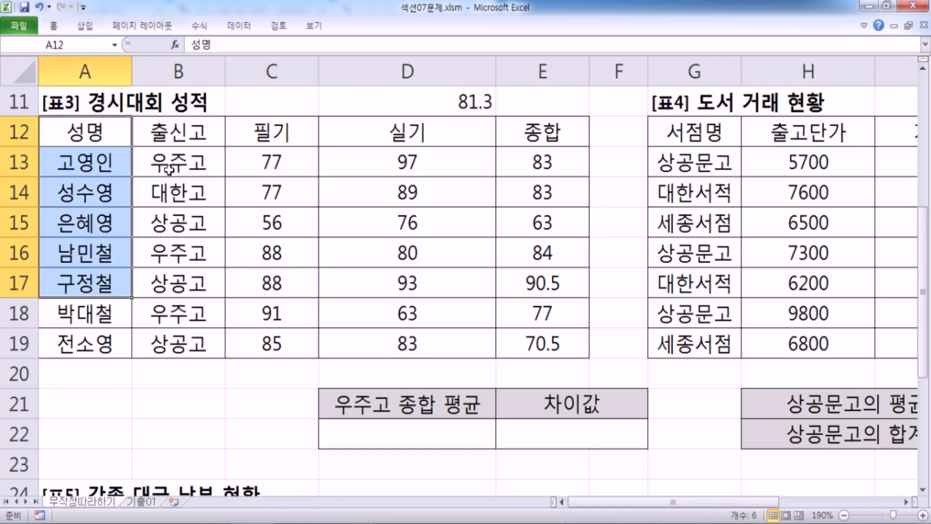
left_click_drag(179, 132, 180, 262)
left_click_drag(271, 132, 271, 314)
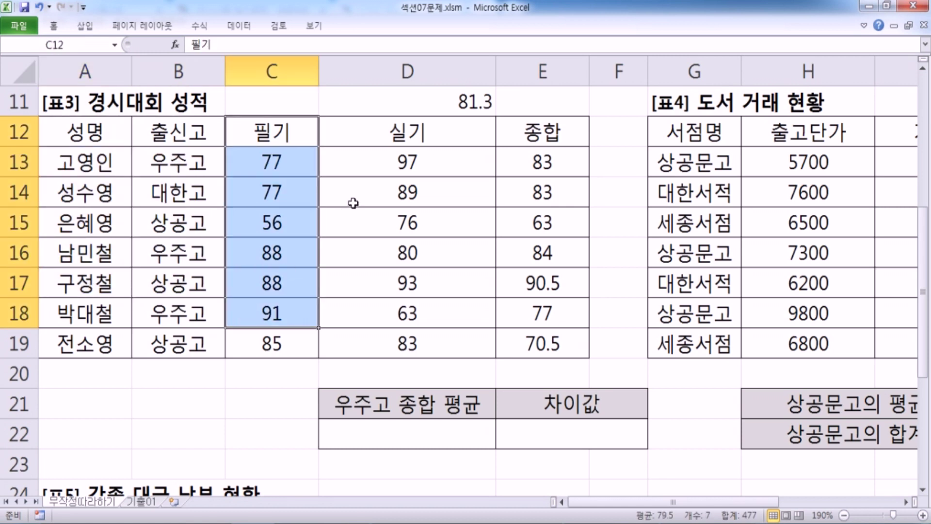
- Examine the records whose 출신고 is 우주고 by selecting rows 13, 16 and 18 together
left_click(172, 137)
left_click(168, 165)
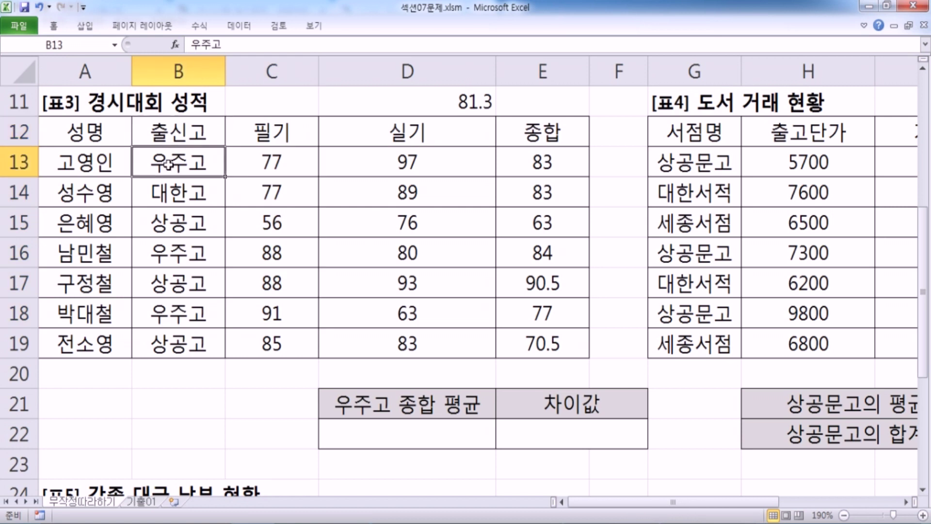
left_click(15, 160)
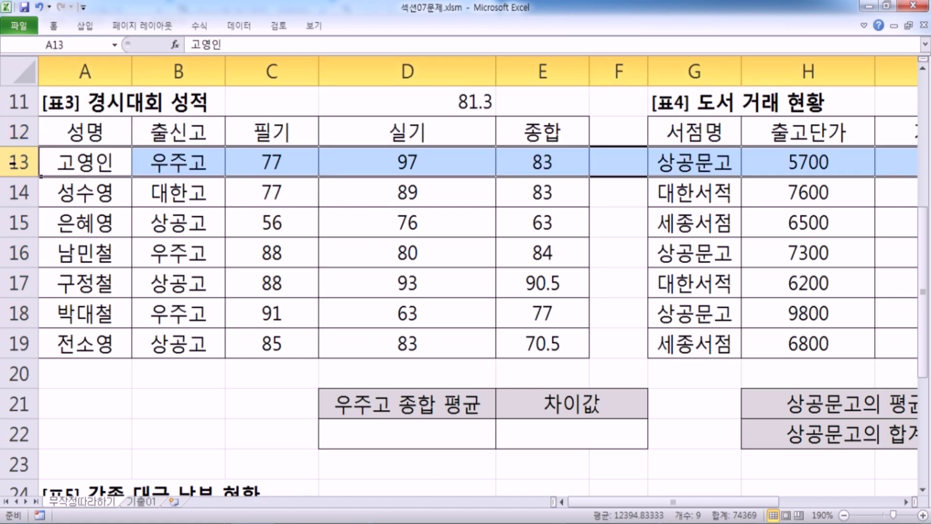
left_click(16, 251, "ctrl")
left_click(19, 311, "ctrl")
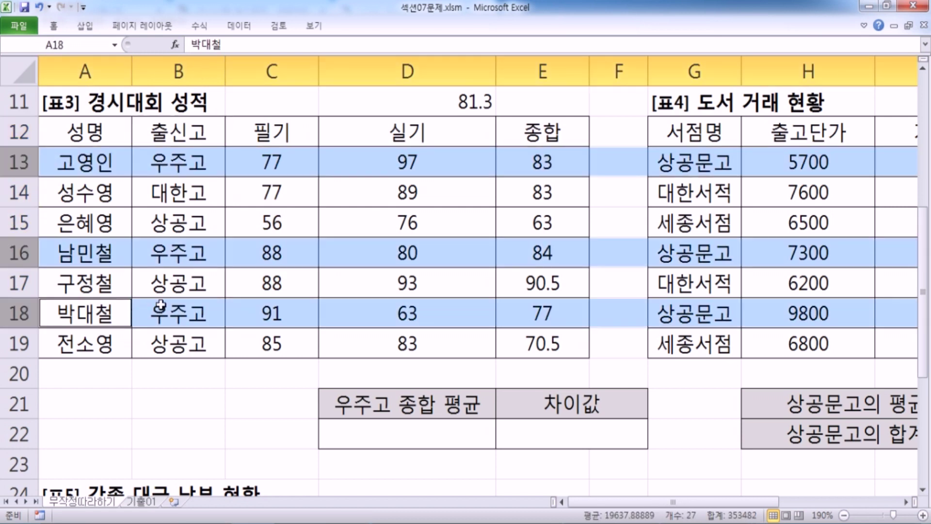
left_click(180, 189)
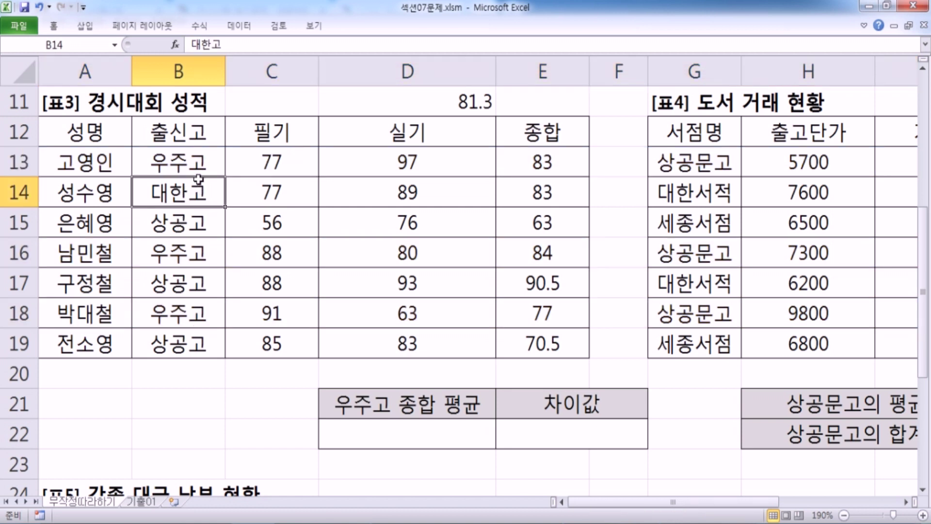
- Switch to the Notepad notes and highlight DAVERAGE in the list of database functions
key("alt+Tab")
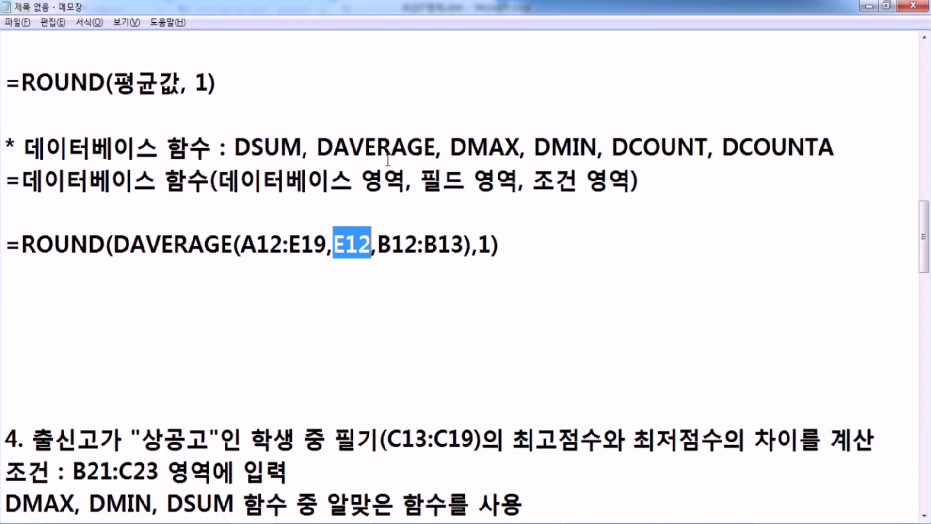
left_click_drag(236, 147, 436, 146)
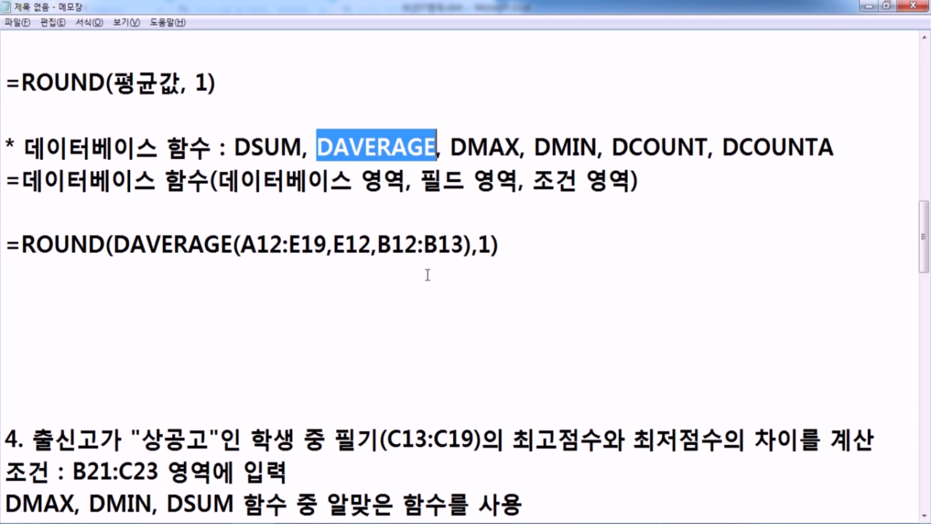
- Remove three blank lines above problem 4 in the notes and insert six blank lines between problems 4 and 5
scroll(428, 275, "down", 2)
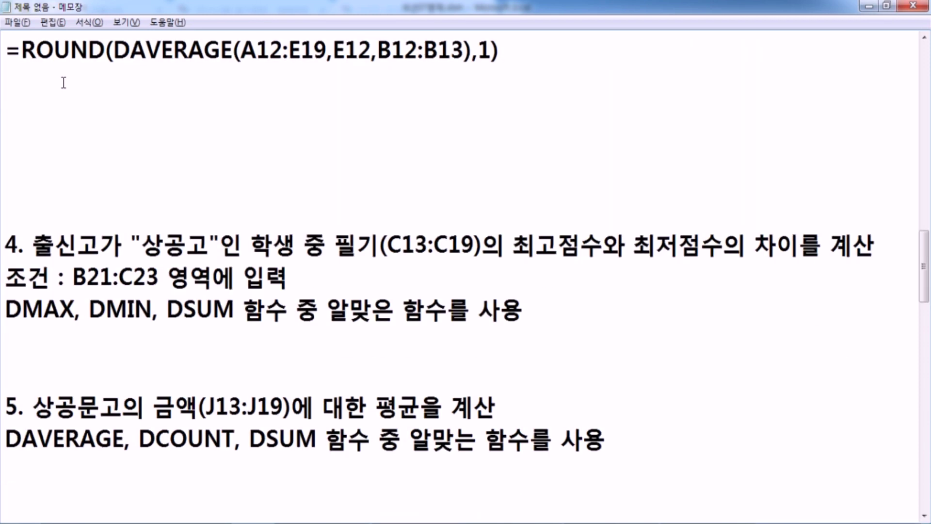
key("Delete")
key("Delete")
key("Delete")
key("Return")
key("Return")
key("Return")
key("Return")
key("Return")
key("Return")
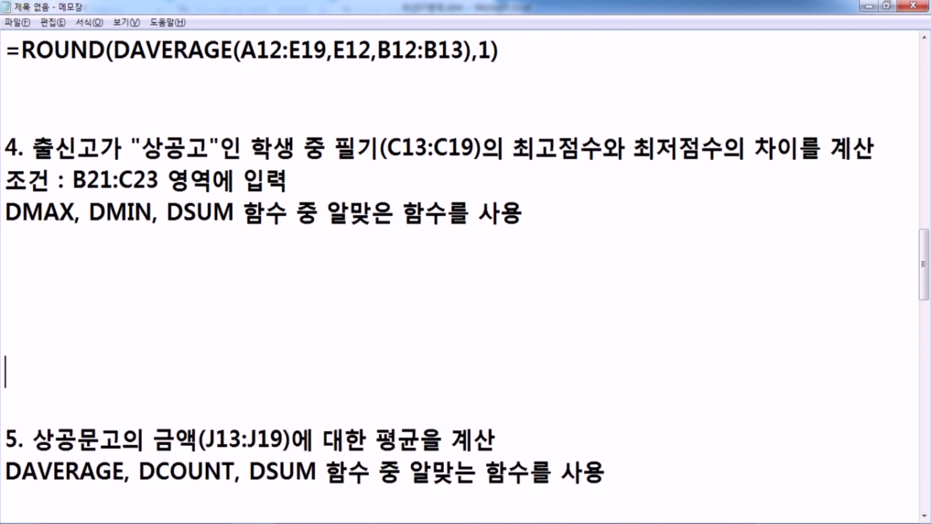
scroll(45, 236, "down", 1)
- Switch to the Excel workbook and compare the 출신고 header in B12 with the first 상공고 entry in B15
key("alt+Tab")
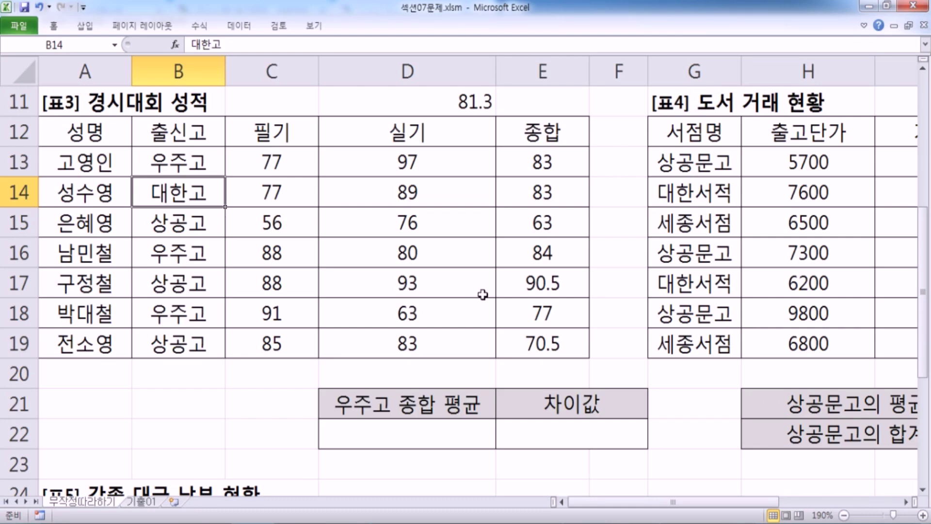
key("alt+Tab")
key("alt+Tab")
left_click(182, 132)
left_click(167, 214, "ctrl")
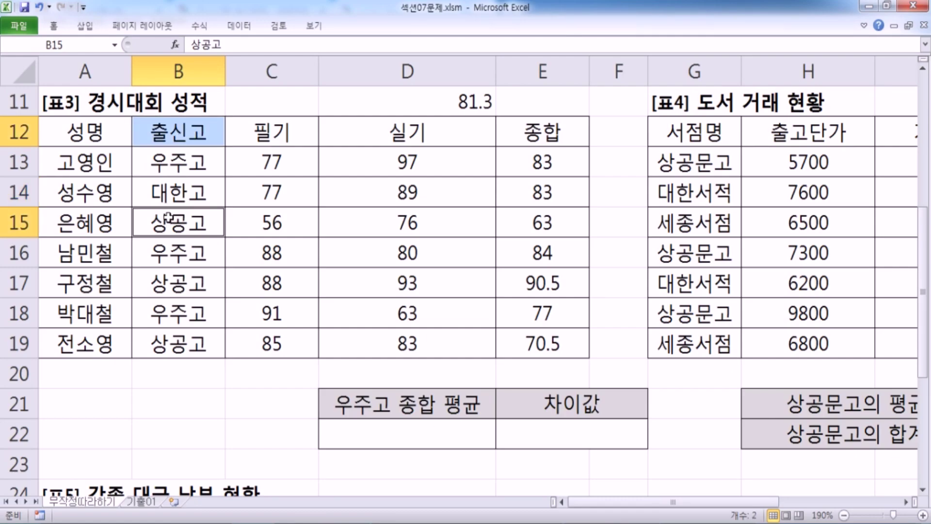
key("Return")
key("Return")
key("Return")
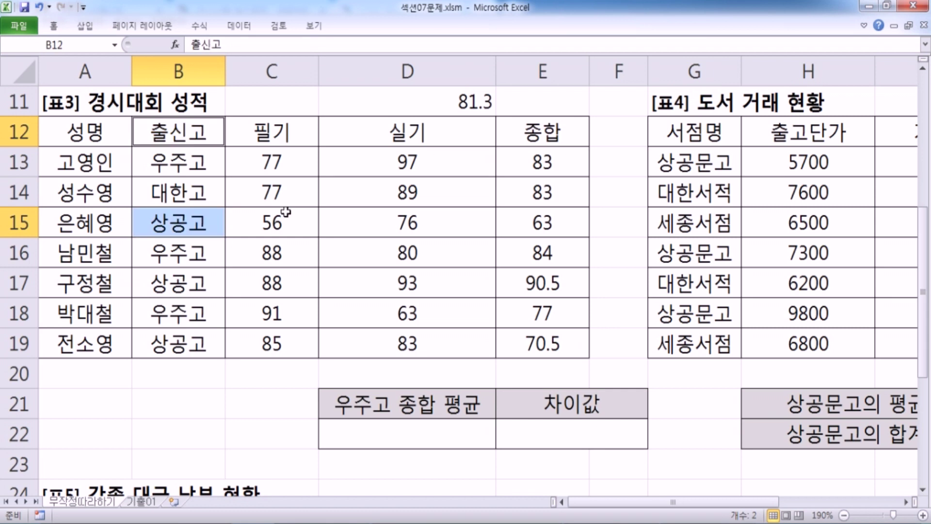
left_click(191, 130)
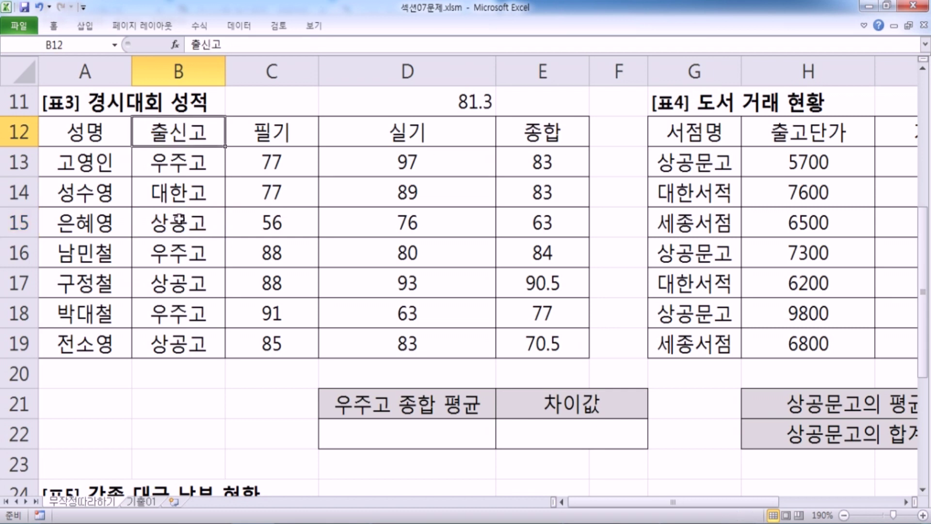
- Highlight the criteria range B21:C23 in problem 4 of the Notepad notes and select that range in the Excel workbook
key("alt+Tab")
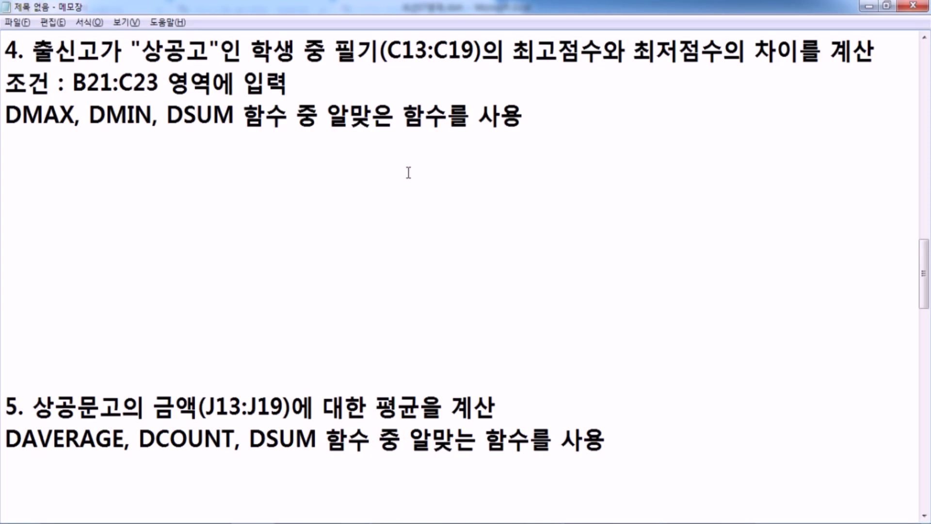
left_click_drag(73, 83, 162, 84)
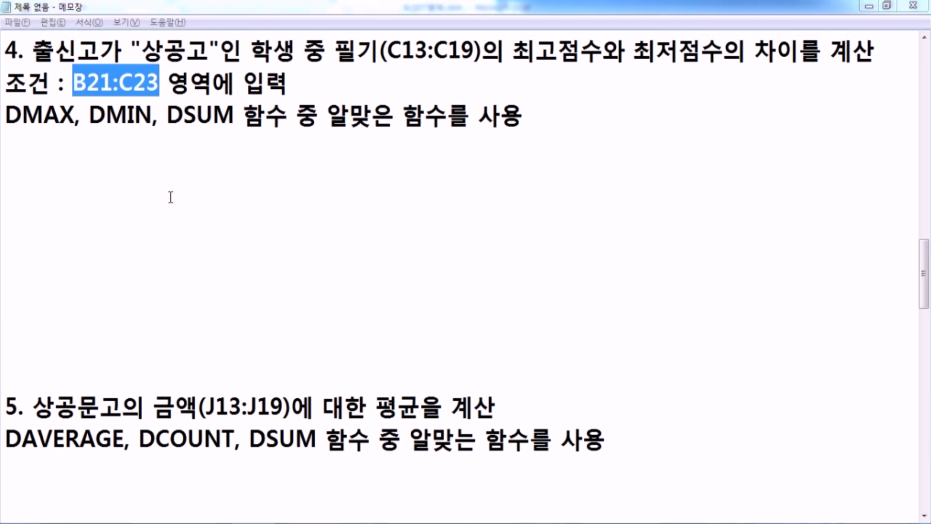
key("alt+Tab")
left_click_drag(151, 398, 252, 455)
scroll(270, 378, "down", 1)
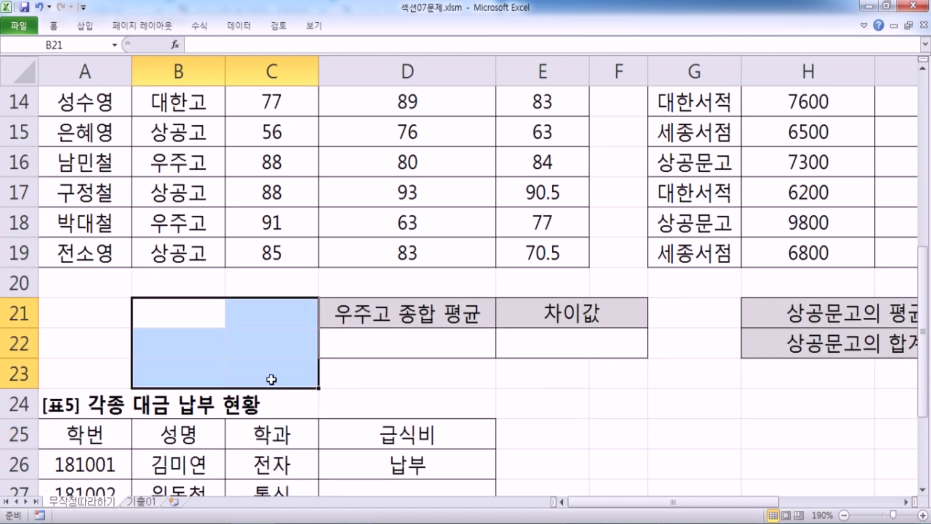
- Recheck the criteria wording of problem 4, and enter 출신고 in B21 and 상공고 in B22 as the criteria
key("alt+Tab")
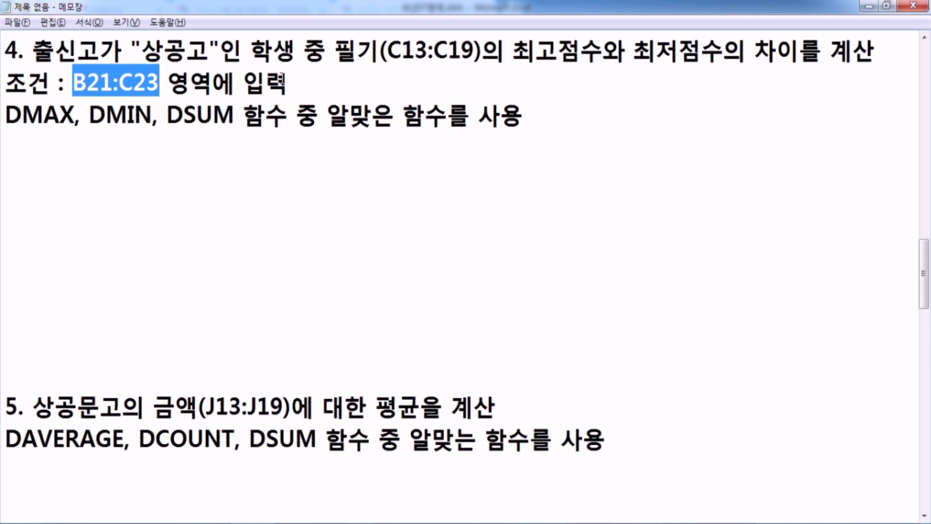
key("alt+Tab")
scroll(165, 291, "up", 2)
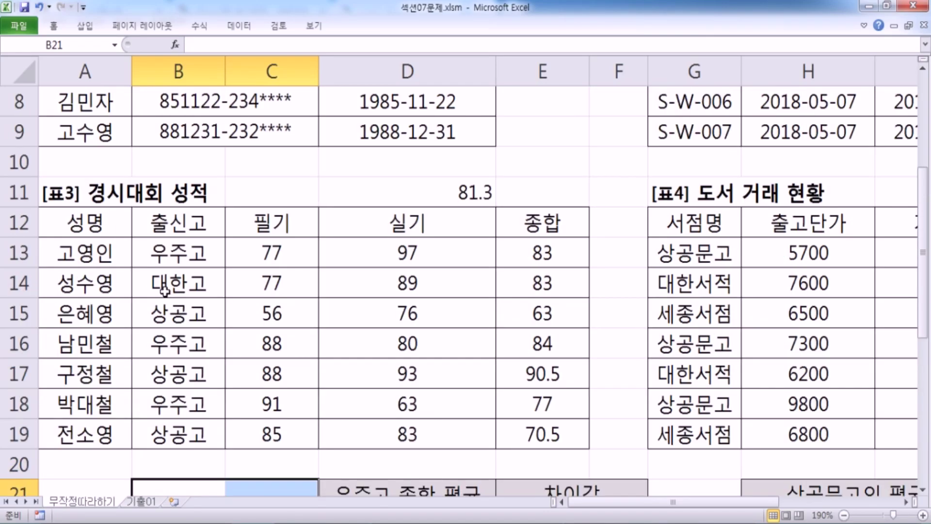
scroll(219, 318, "down", 2)
type("CNF")
key("BackSpace")
key("BackSpace")
key("BackSpace")
type("출신고")
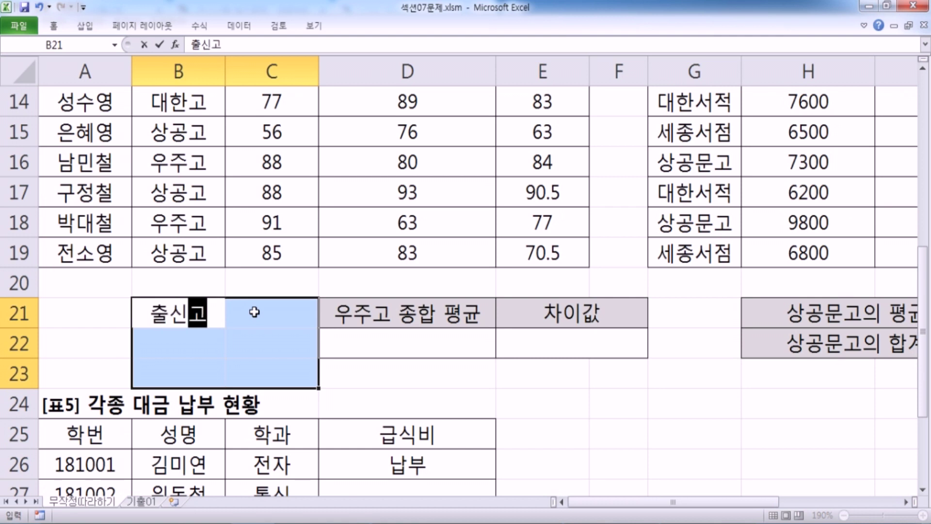
key("Return")
type("상공고")
key("Return")
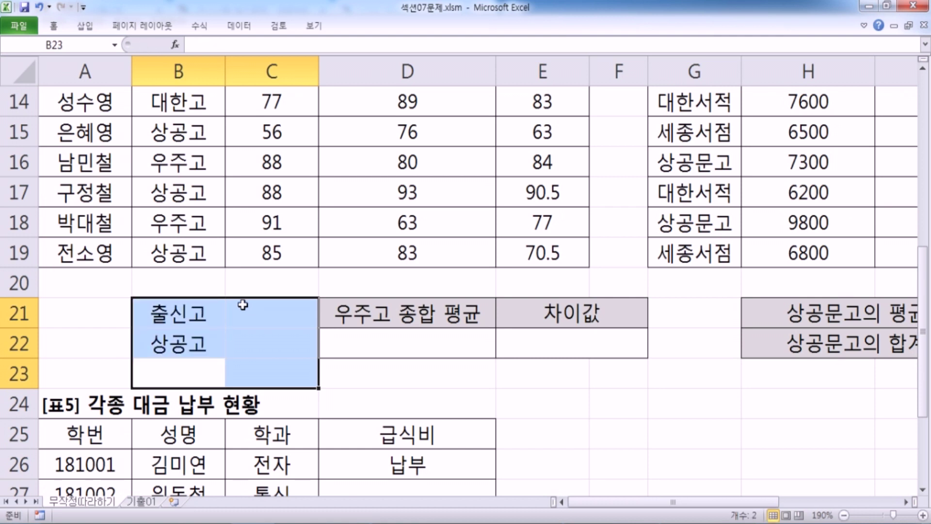
- Compare the separated cells B12 and B15 in [표3] with the adjoining criteria cells B21:B22
scroll(193, 264, "up", 1)
left_click_drag(178, 128, 177, 162)
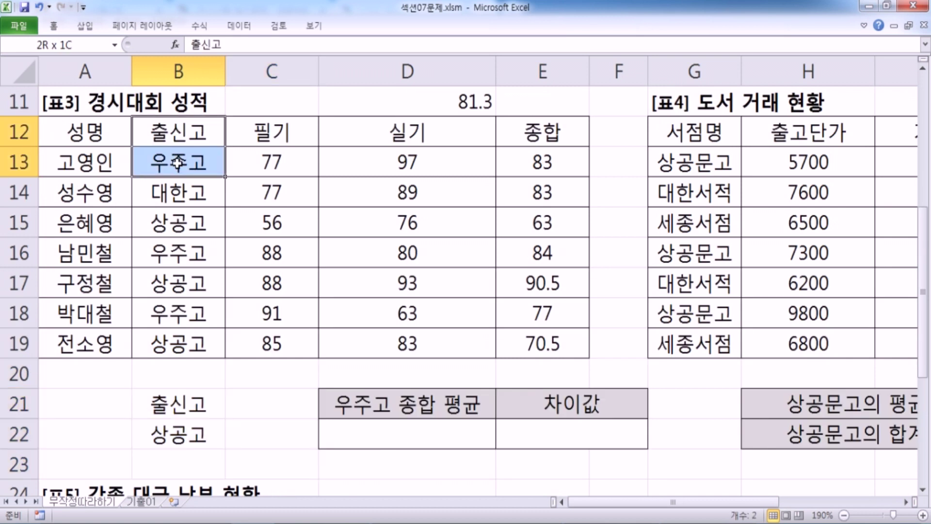
left_click(183, 136)
left_click(181, 228, "ctrl")
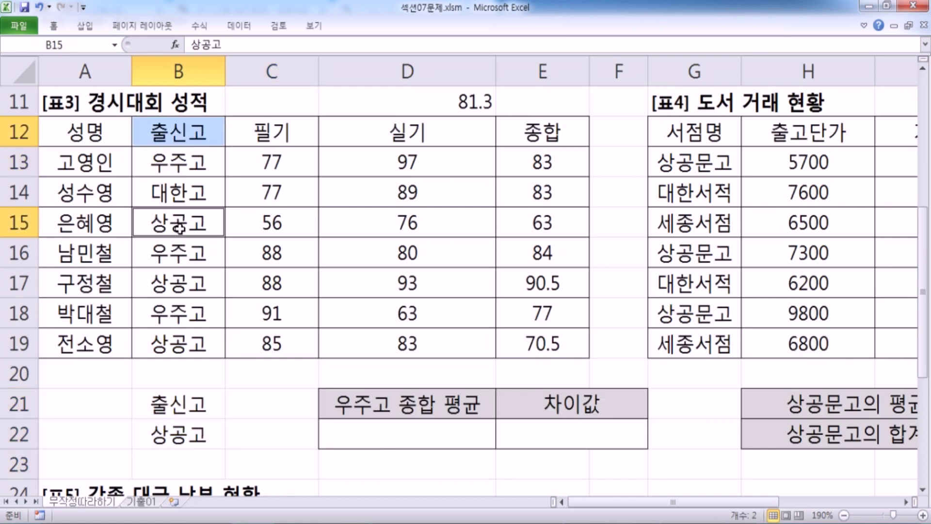
scroll(184, 213, "down", 1)
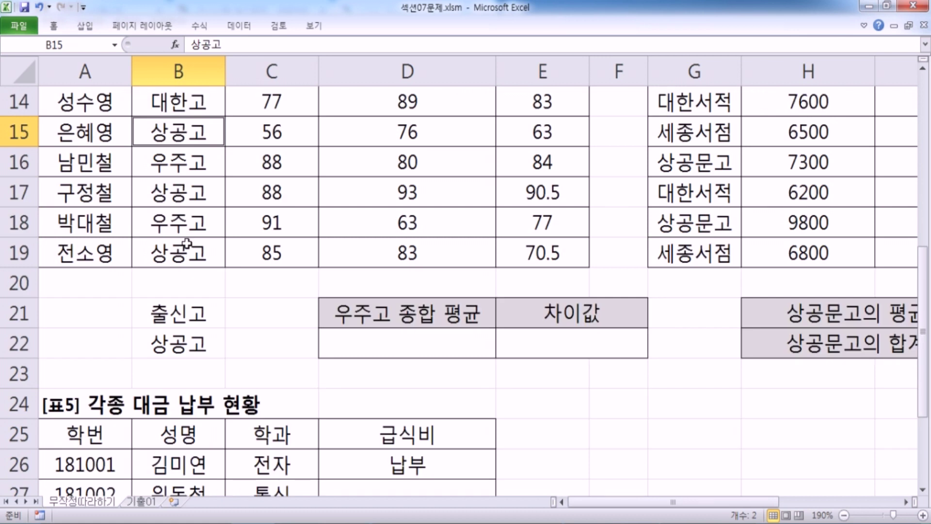
left_click_drag(184, 312, 180, 342)
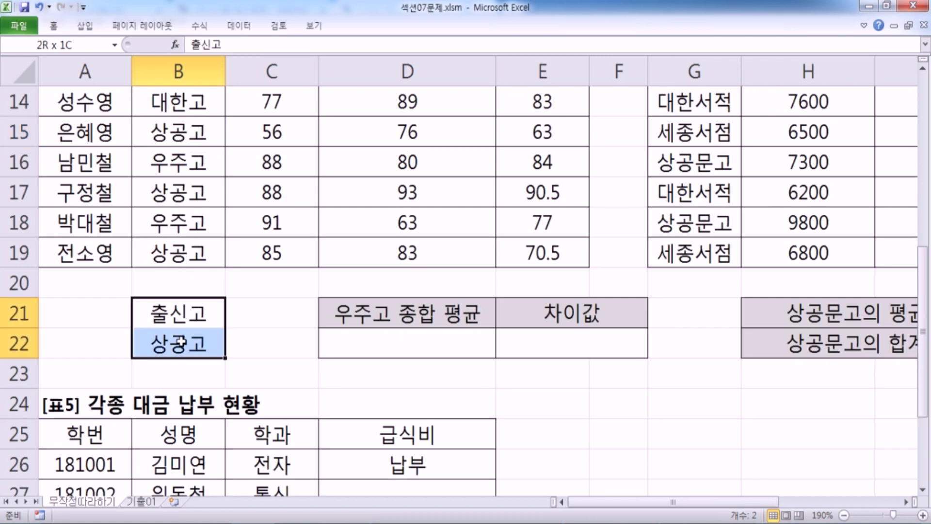
- Check problem 4 in the notes and select the 출신고 and 필기 cells of the 상공고 records in rows 15, 17 and 19
scroll(189, 330, "up", 1)
key("alt+Tab")
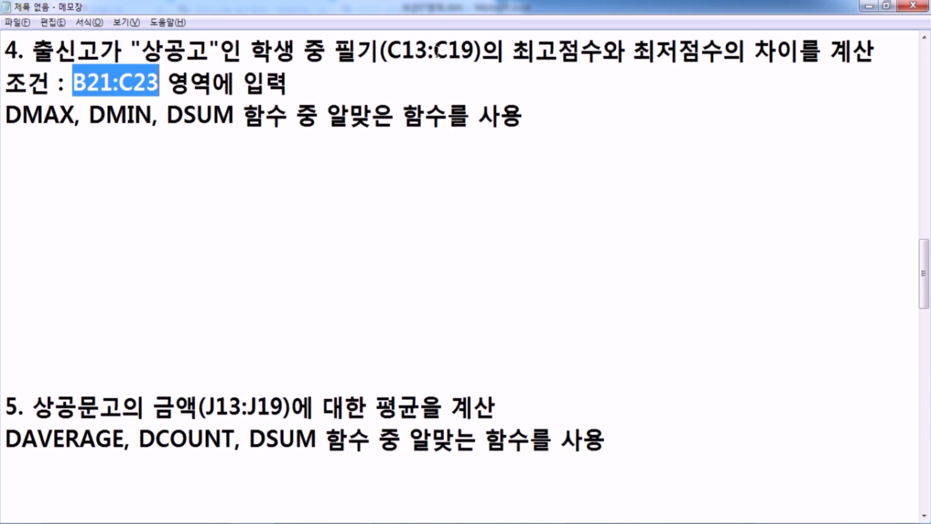
key("alt+Tab")
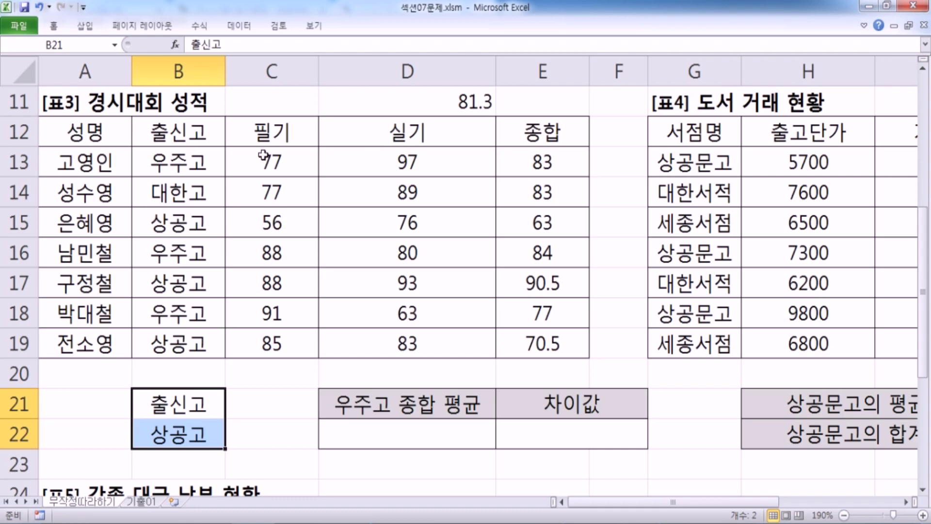
left_click_drag(150, 224, 263, 221)
left_click_drag(181, 280, 266, 290, "ctrl")
left_click_drag(198, 344, 266, 345, "ctrl")
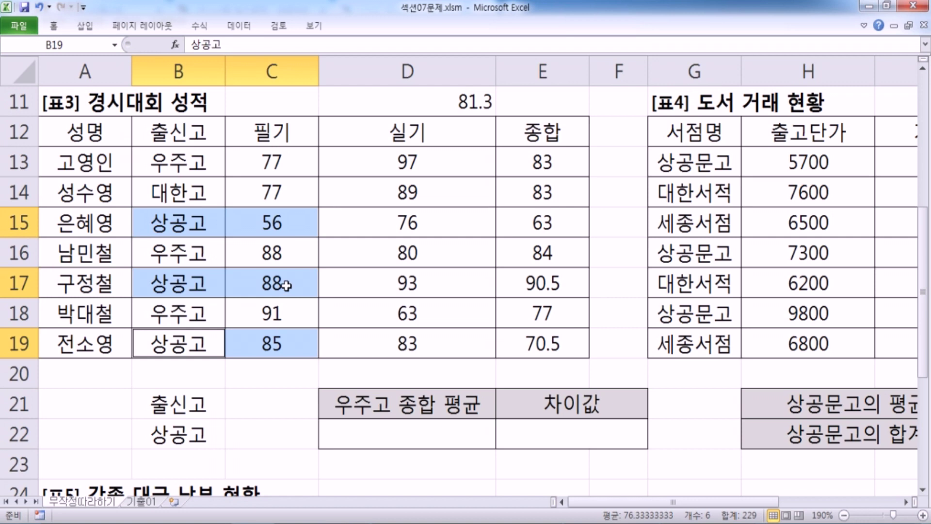
- Reread problem 4's highest and lowest score requirement and compare the 상공고 필기 scores in C17 and C15
key("alt+Tab")
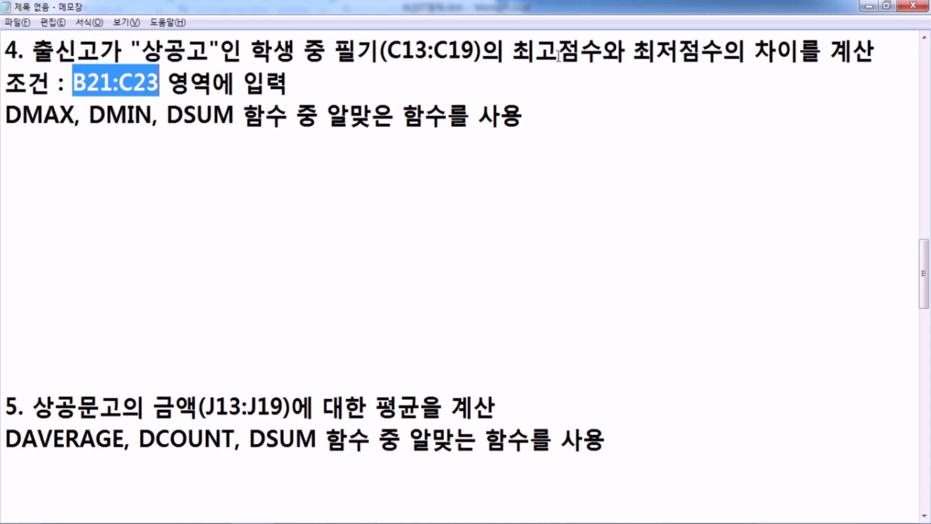
key("alt+Tab")
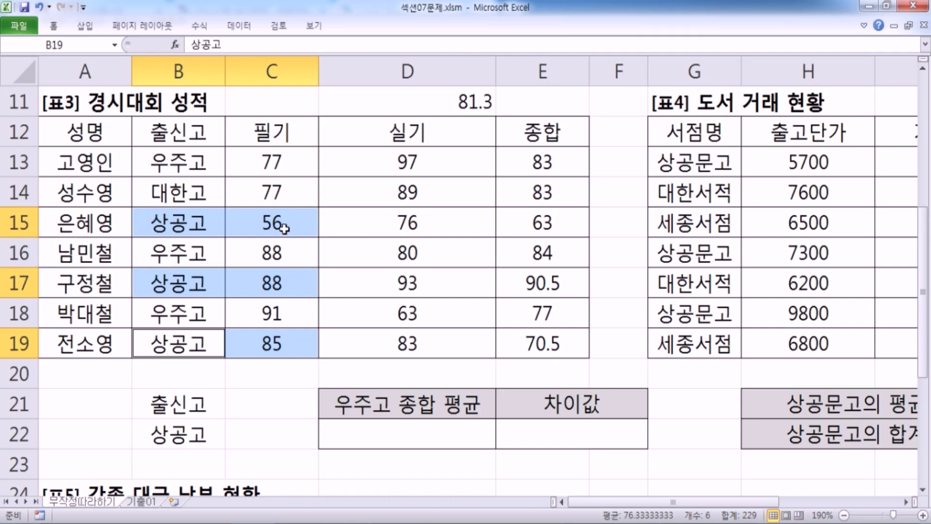
left_click(272, 286)
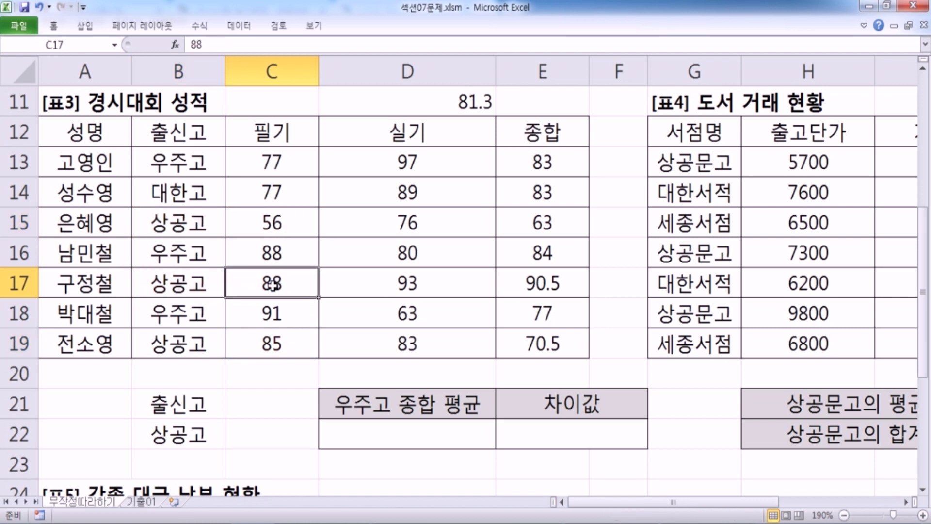
left_click(278, 221)
left_click(286, 277)
left_click(289, 213)
left_click(286, 286)
left_click(293, 226)
- Switch to the Notepad notes and write the formula outline =DMAX( ) - DMIN( ) beneath problem 4
key("alt+Tab")
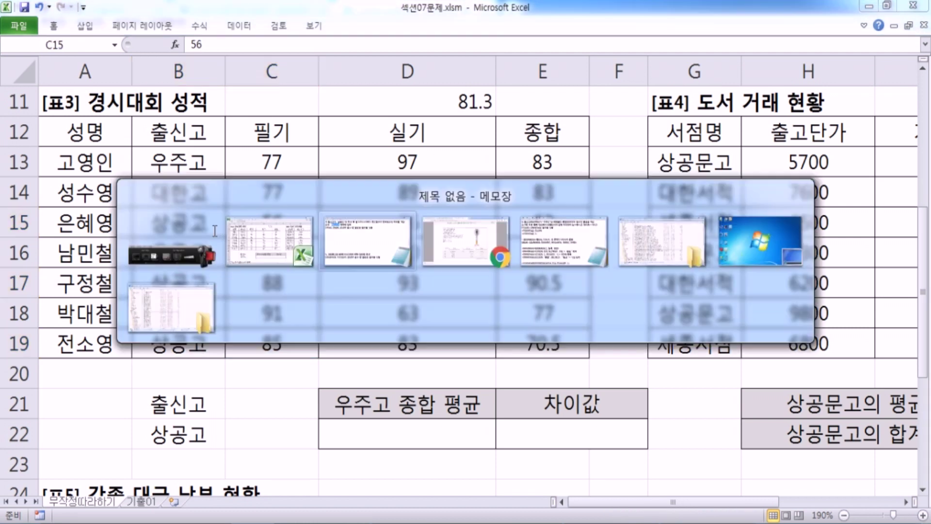
left_click(152, 144)
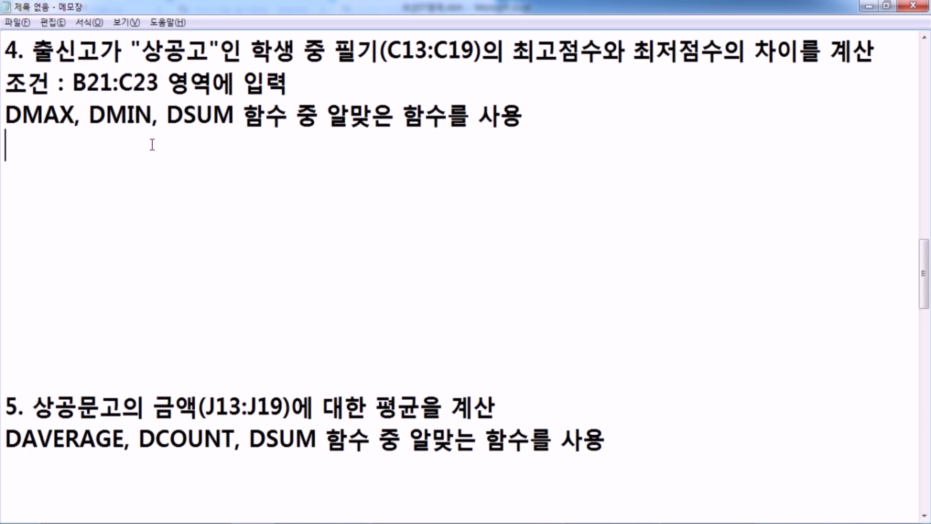
type("=")
type("dma")
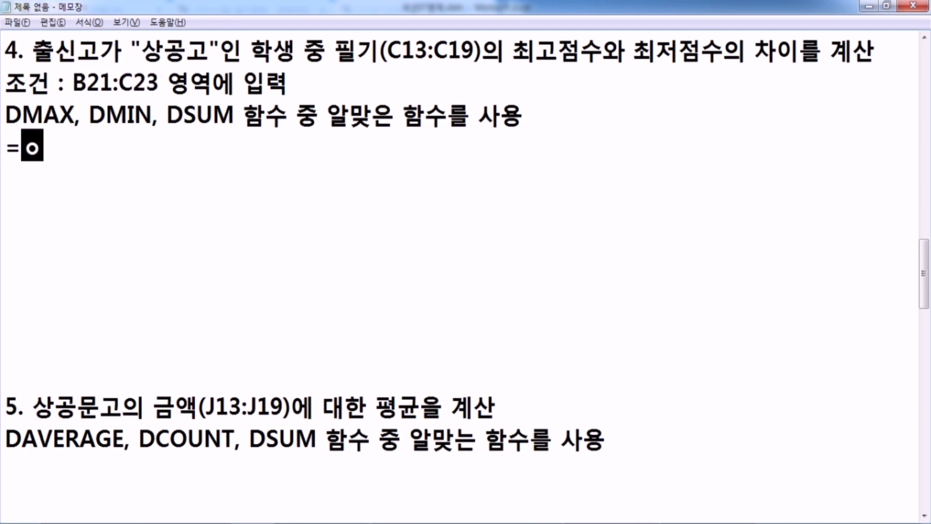
key("BackSpace")
key("BackSpace")
key("BackSpace")
type("d")
key("BackSpace")
type("DMAX(")
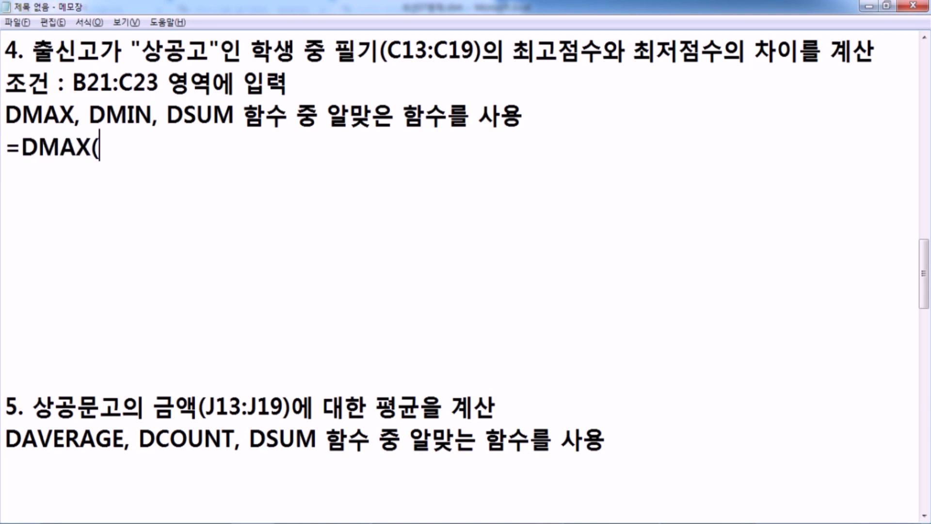
type(" ) - D")
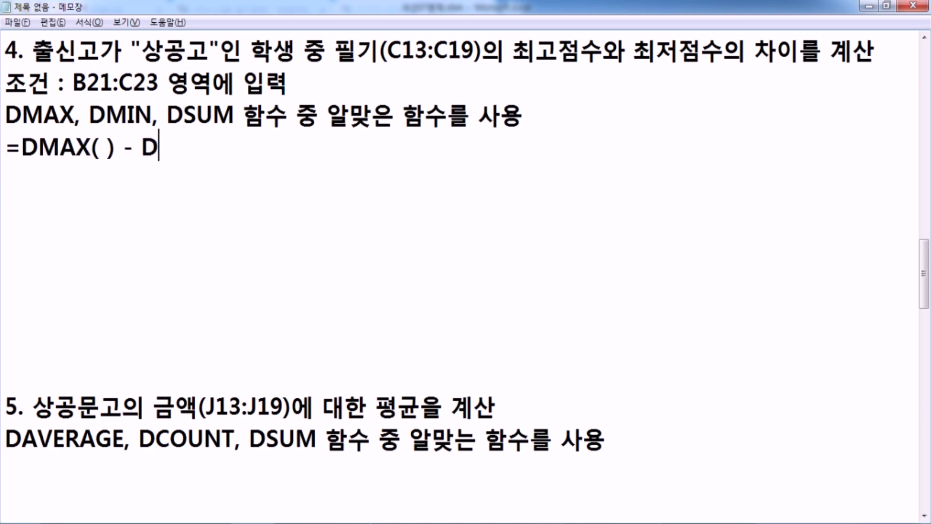
type("MIN( )")
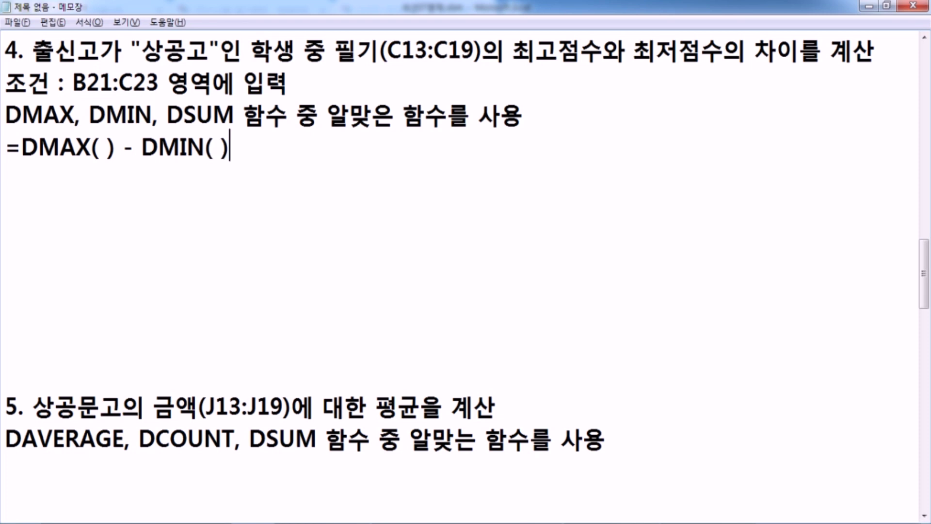
key("Return")
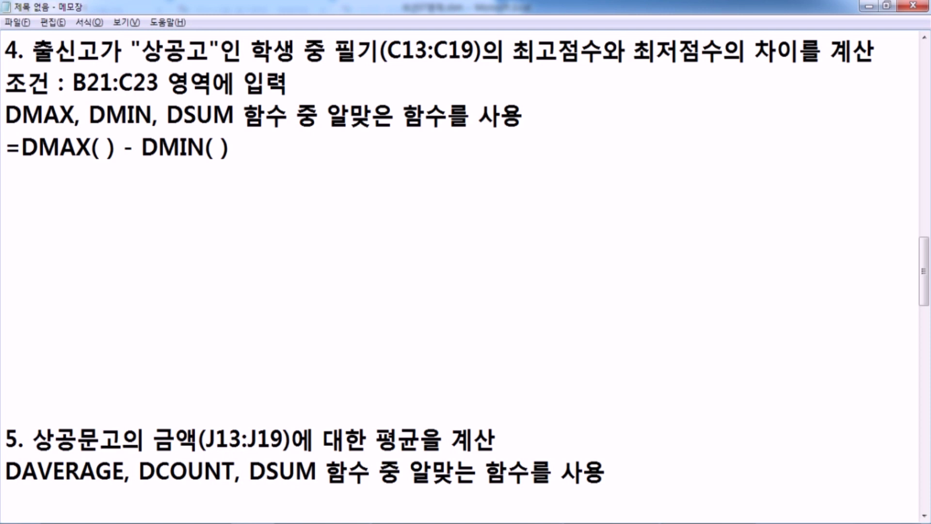
- Switch to the Excel workbook and replace D11's content with a DMAX formula using A12:E19 as database and C12 as field
key("alt+Tab")
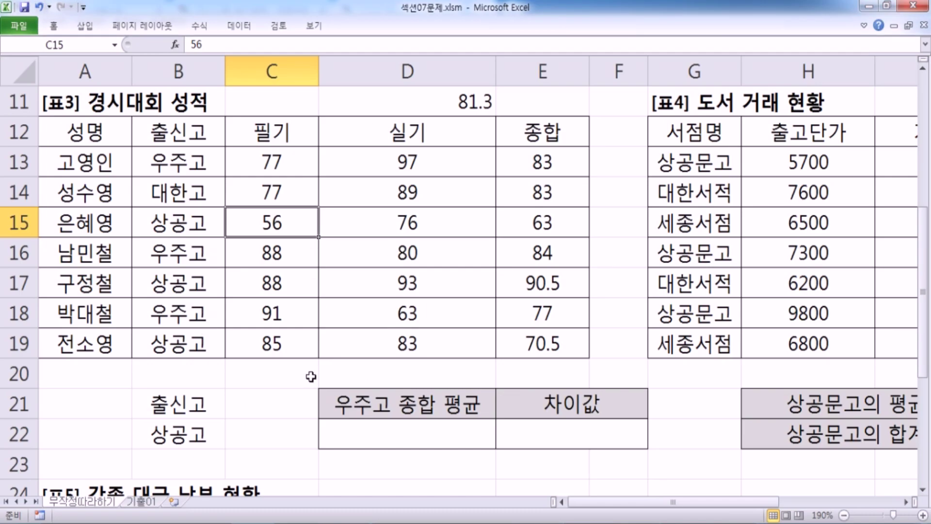
left_click(406, 97)
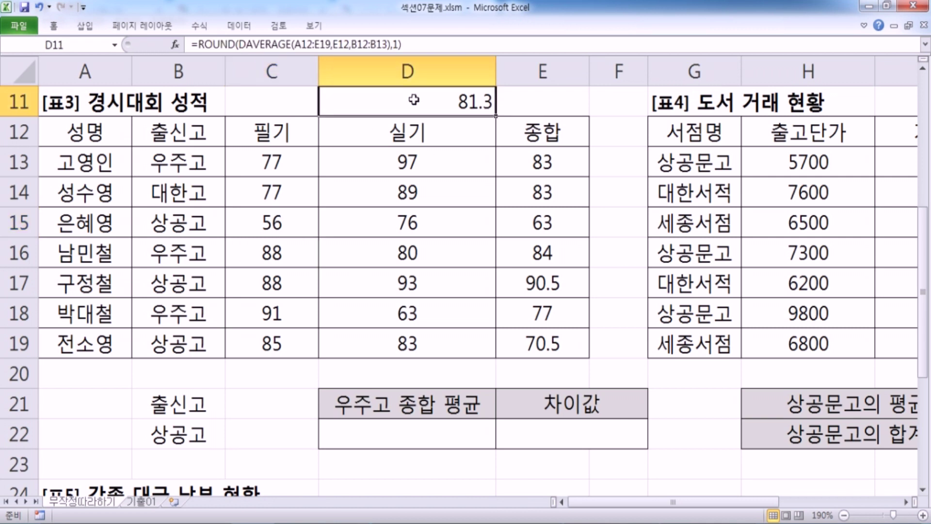
key("Delete")
type("=")
type("ㅇ")
key("BackSpace")
type("DMAX(")
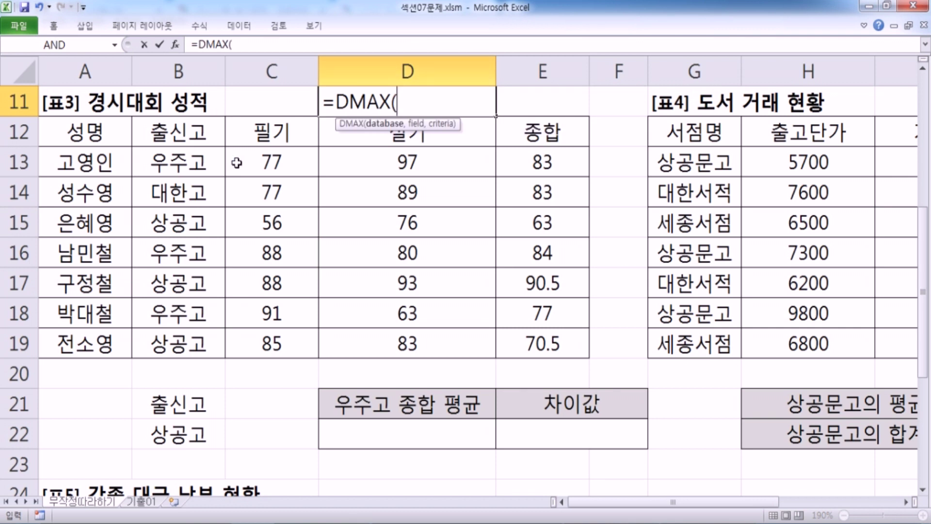
left_click_drag(92, 130, 546, 348)
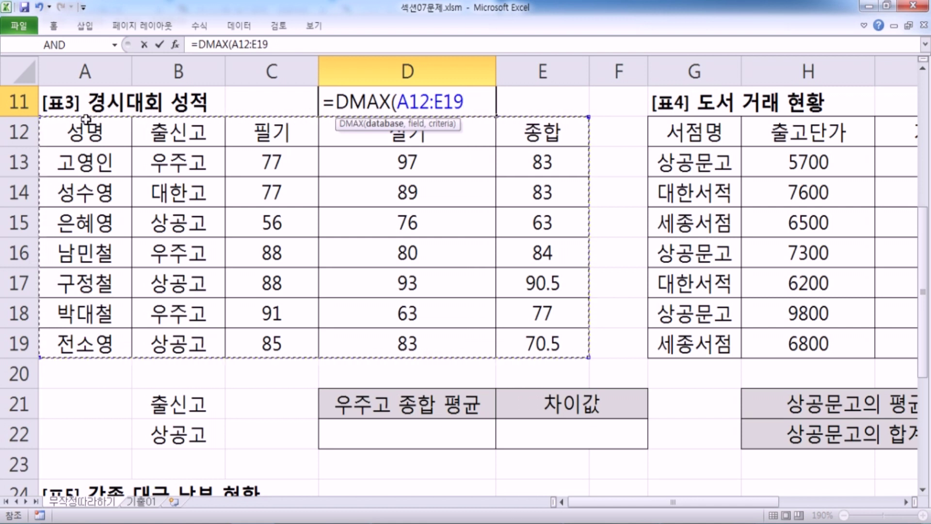
type(",")
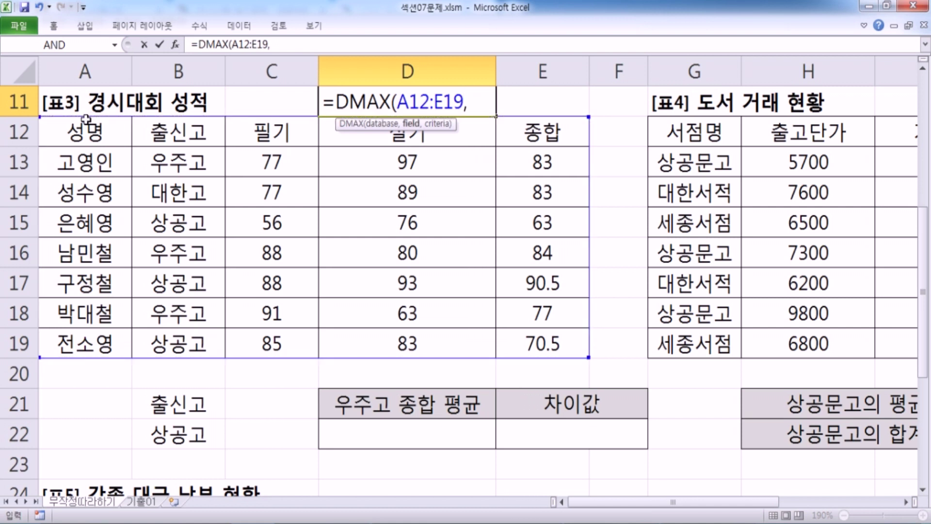
left_click(246, 127)
key("alt+Tab")
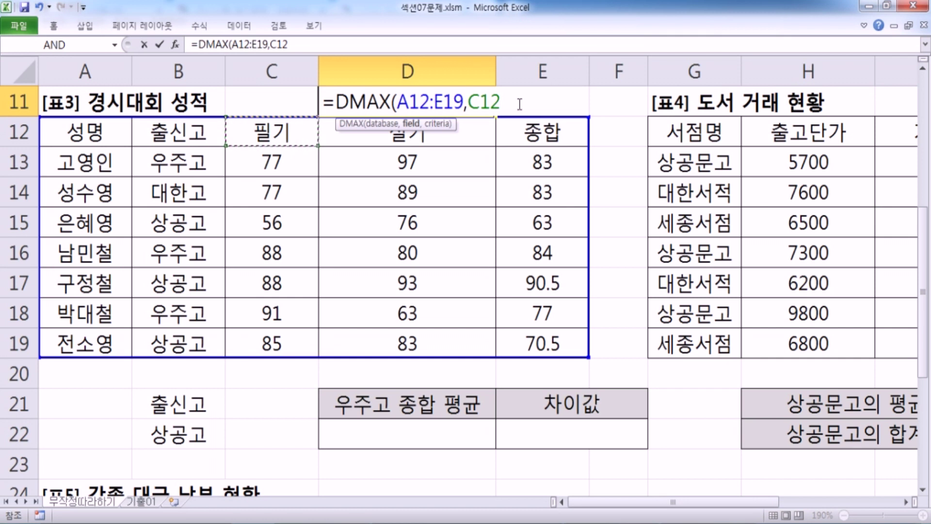
type(",")
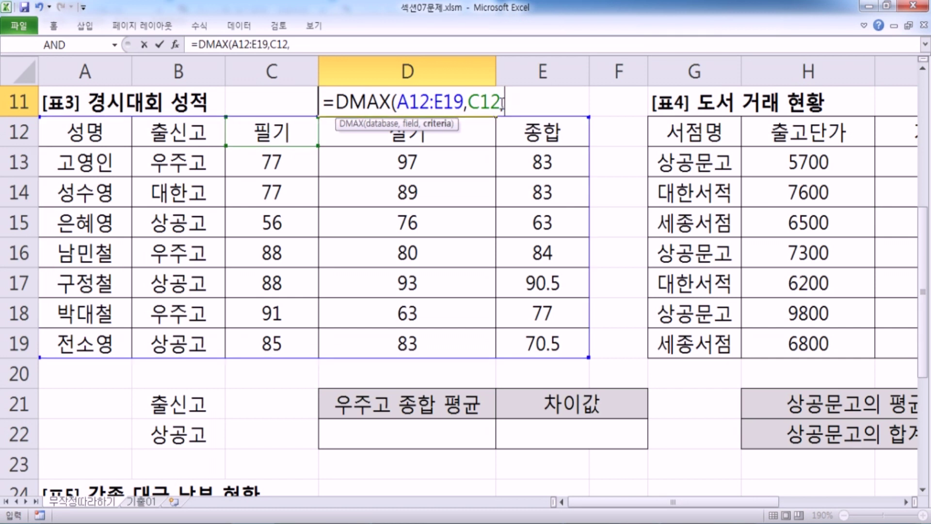
- Use the 상공고 condition cells B21:B22 as the DMAX criteria and complete the formula in D11
left_click(194, 128)
left_click(186, 222)
left_click(196, 137)
scroll(208, 158, "down", 2)
left_click_drag(187, 224, 254, 285)
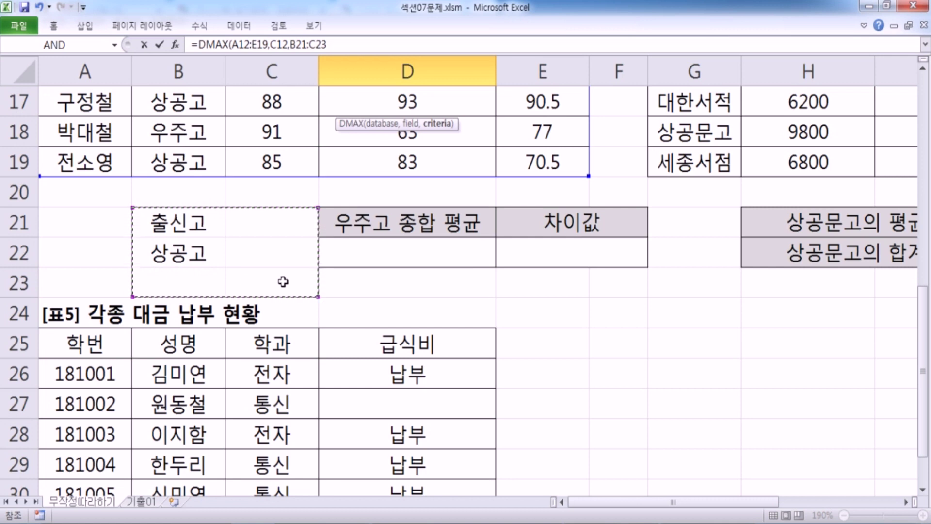
left_click_drag(208, 216, 221, 257)
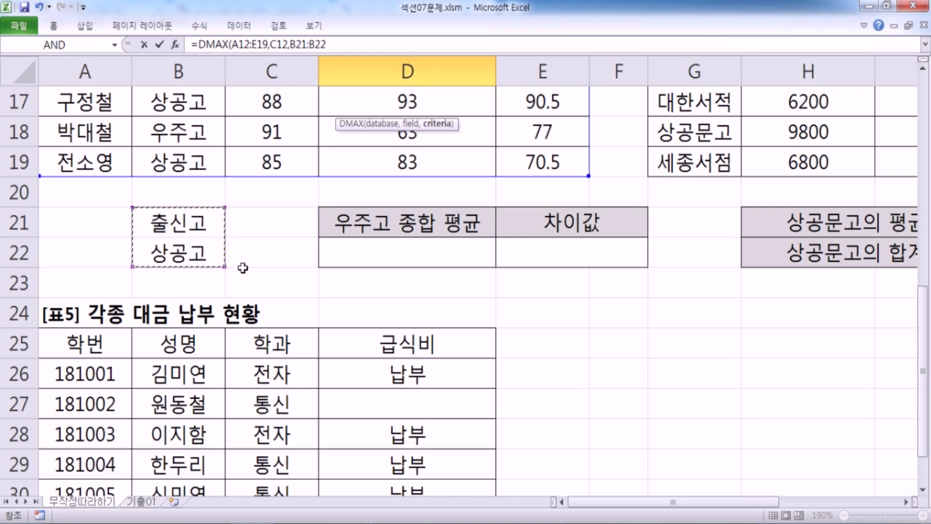
left_click_drag(186, 221, 268, 280)
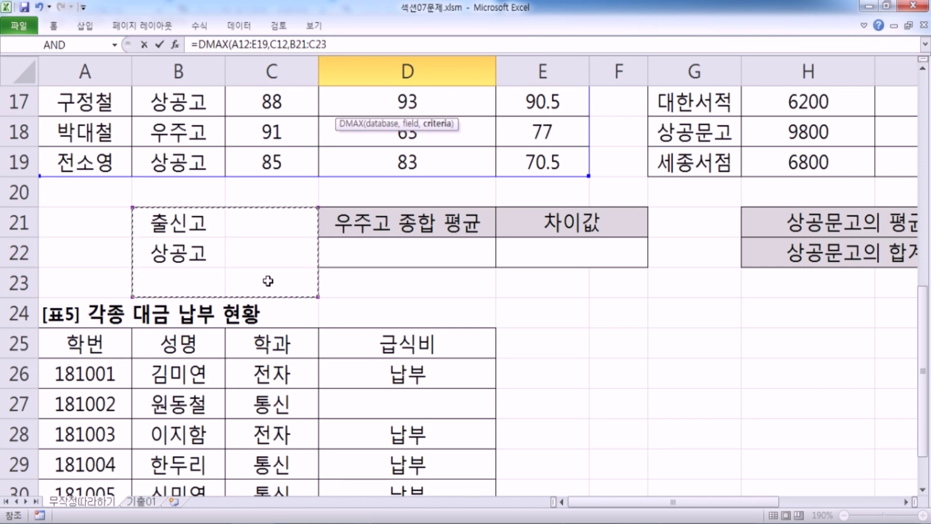
left_click_drag(181, 221, 170, 252)
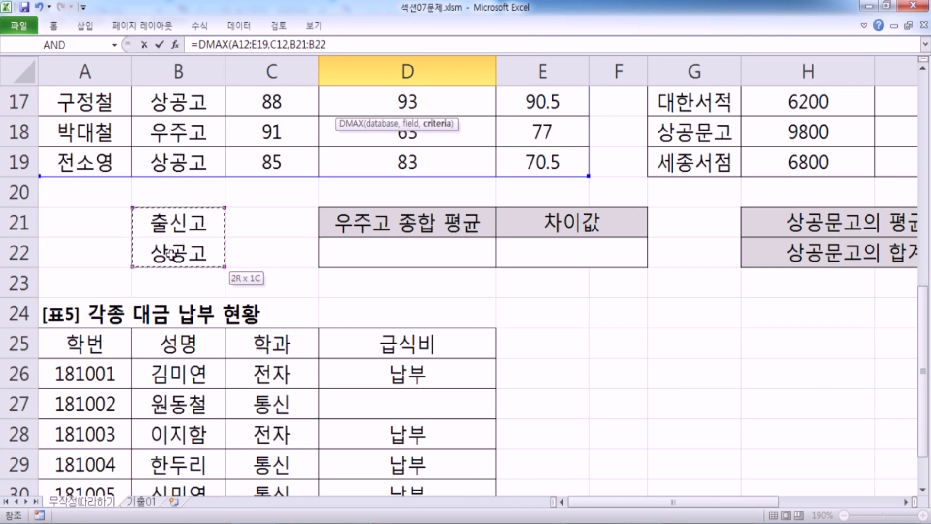
scroll(401, 192, "up", 4)
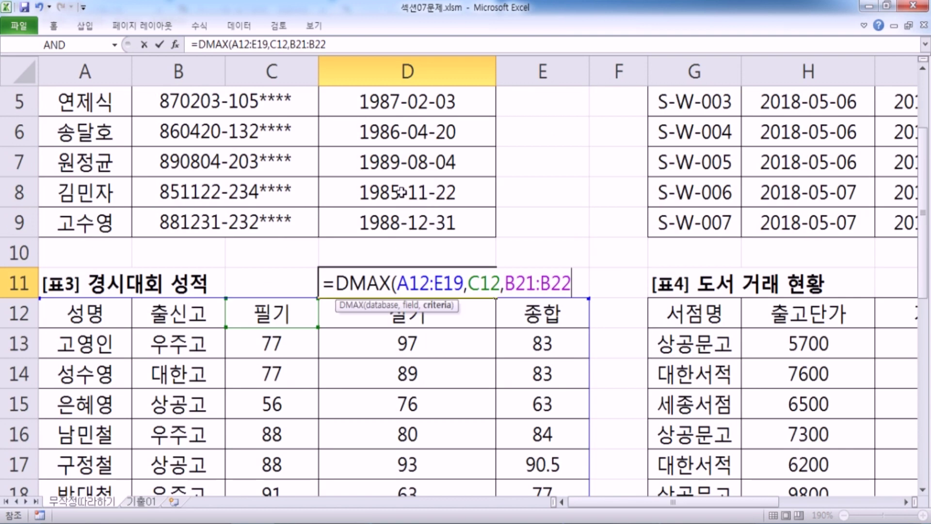
key("Return")
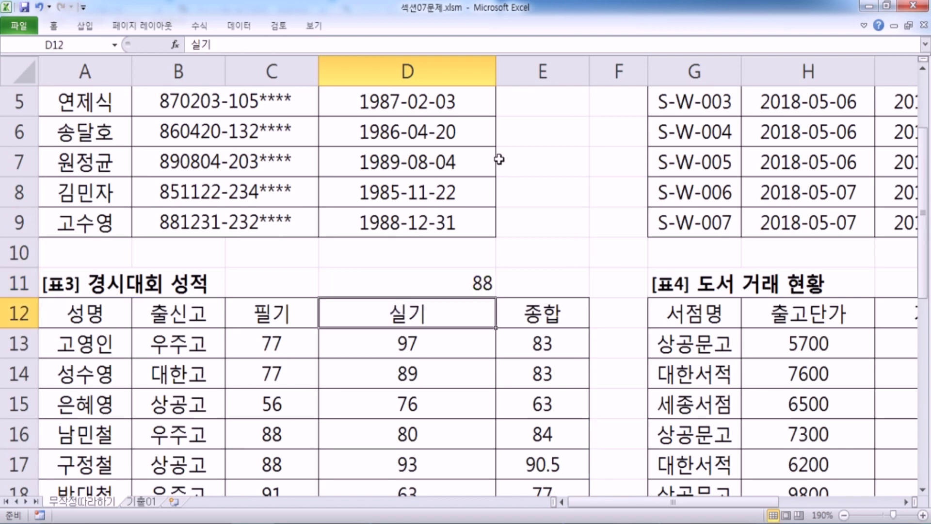
- Copy D11's DMAX formula into the Notepad notes beneath the =DMAX( ) - DMIN( ) outline of problem 4
left_click(433, 281)
left_click_drag(330, 44, 192, 45)
key("ctrl+c")
key("alt+Tab")
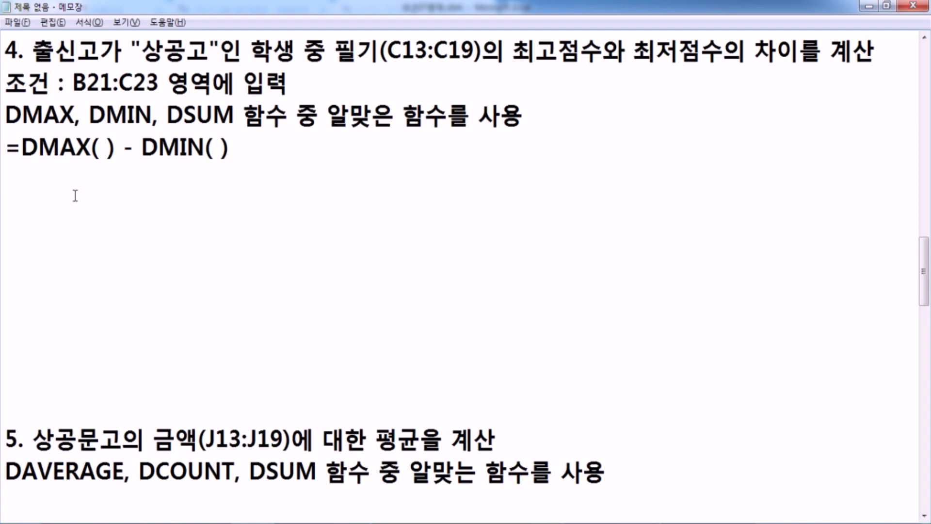
key("ctrl+v")
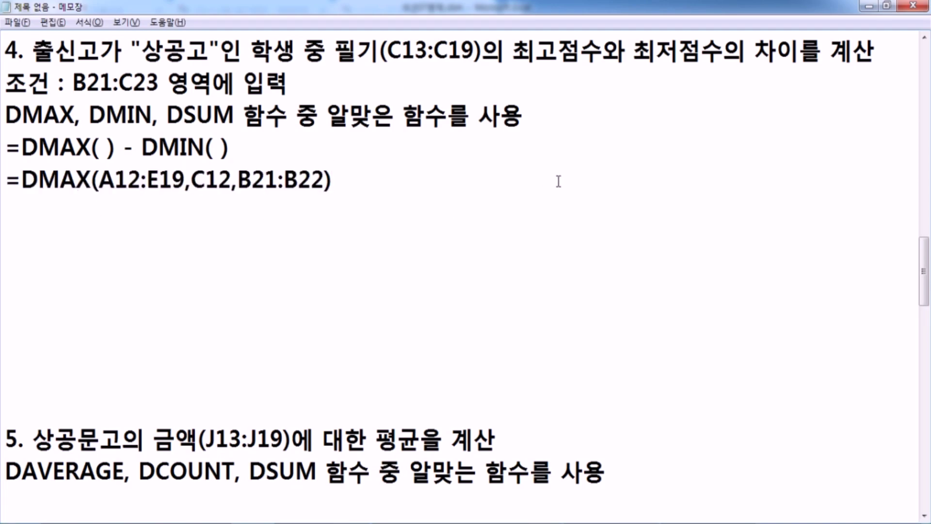
- Add a second copy of the formula on the following line and change its function to DMIN
key("Return")
key("ctrl+v")
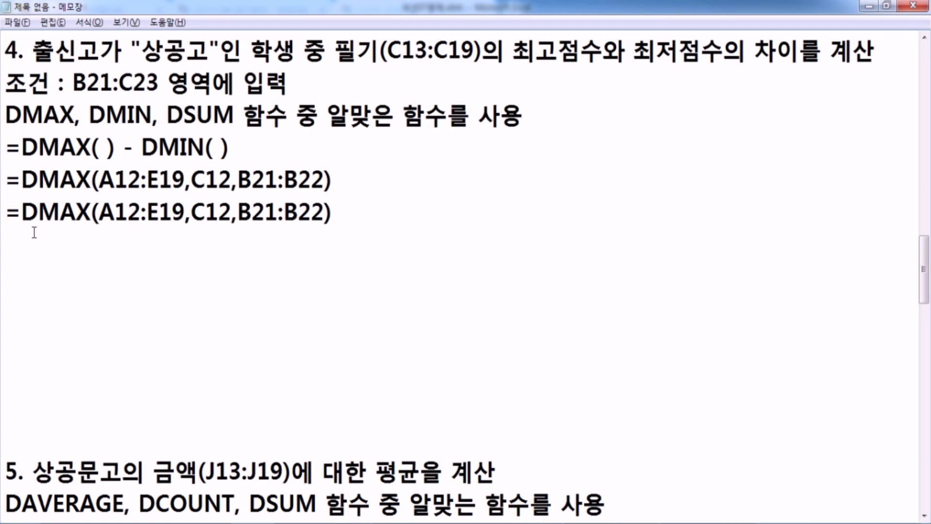
left_click_drag(58, 213, 89, 210)
type("IN")
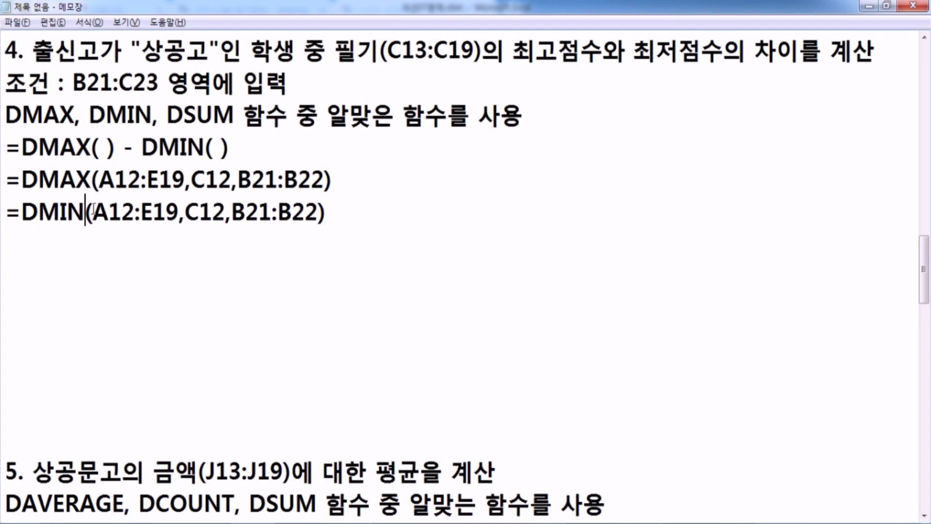
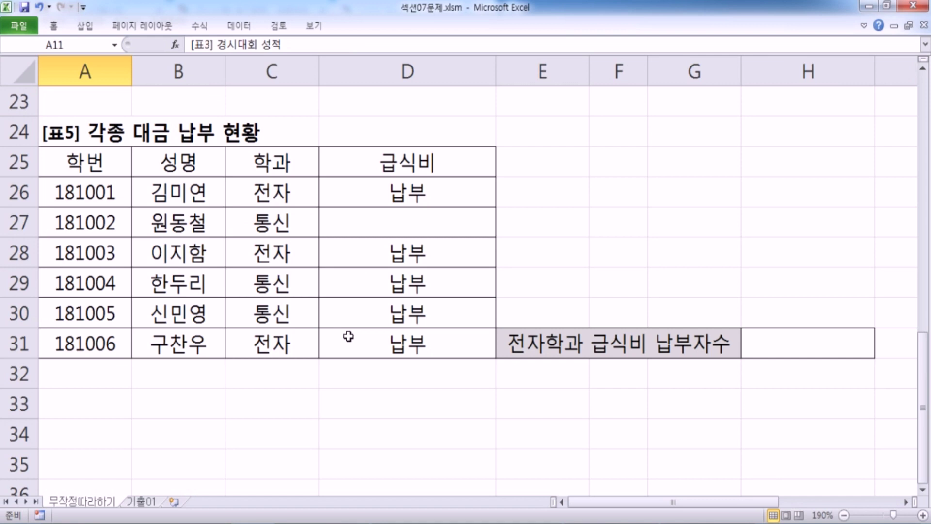
- Switch to the Notepad notes and write problem 7 as "전자과 학생들의 급식비 납부자수를 계산하여 표시"
key("alt+Tab")
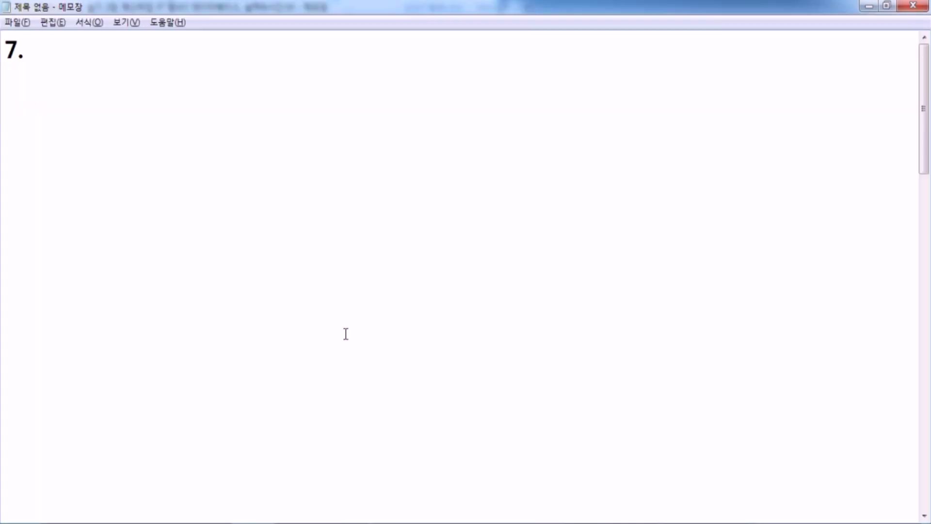
type("전")
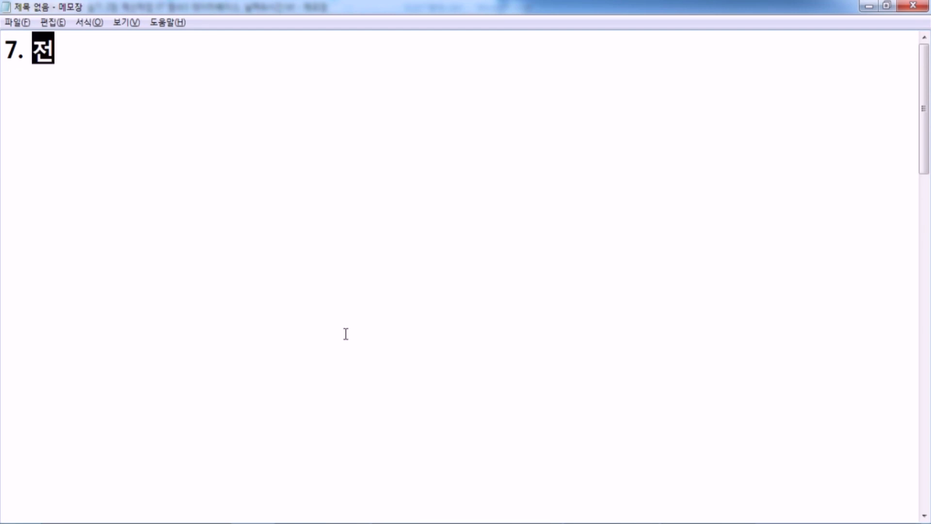
type("자과 학생드")
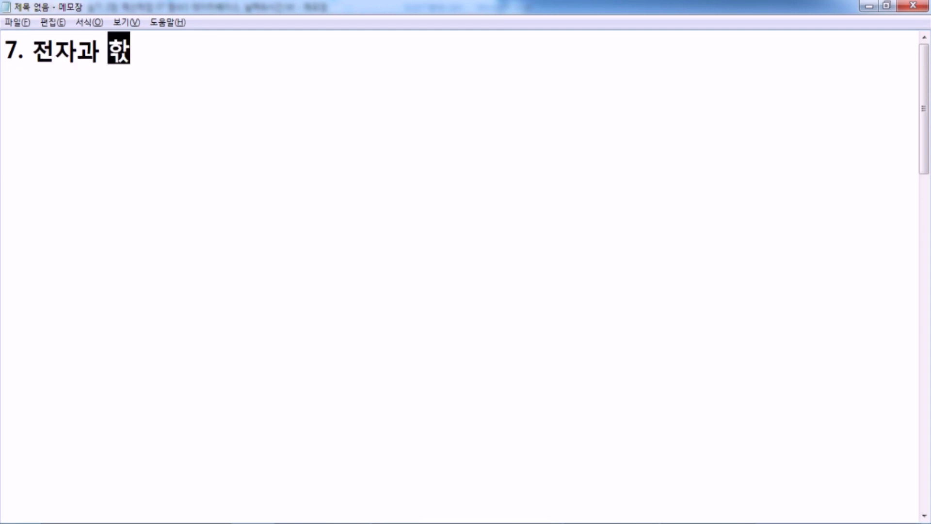
type("ㄹ의 규")
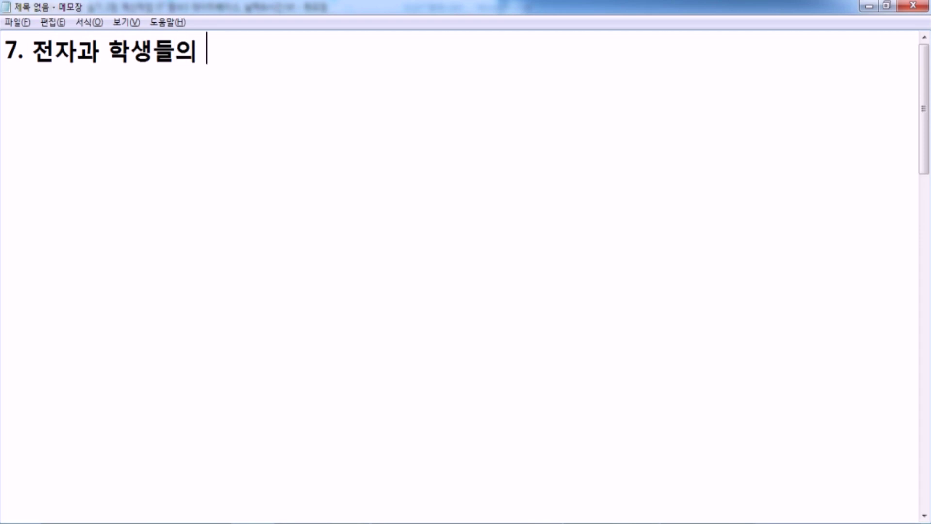
key("BackSpace")
type("ㅜㅂ")
key("BackSpace")
key("BackSpace")
type("ㅡㅂ식비 ")
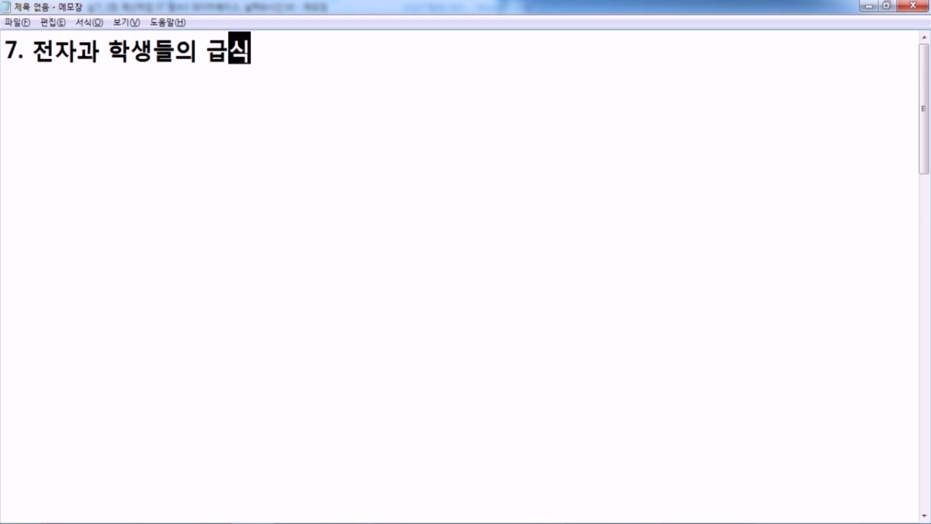
type("ㄴㅏㅂㅈㅜ")
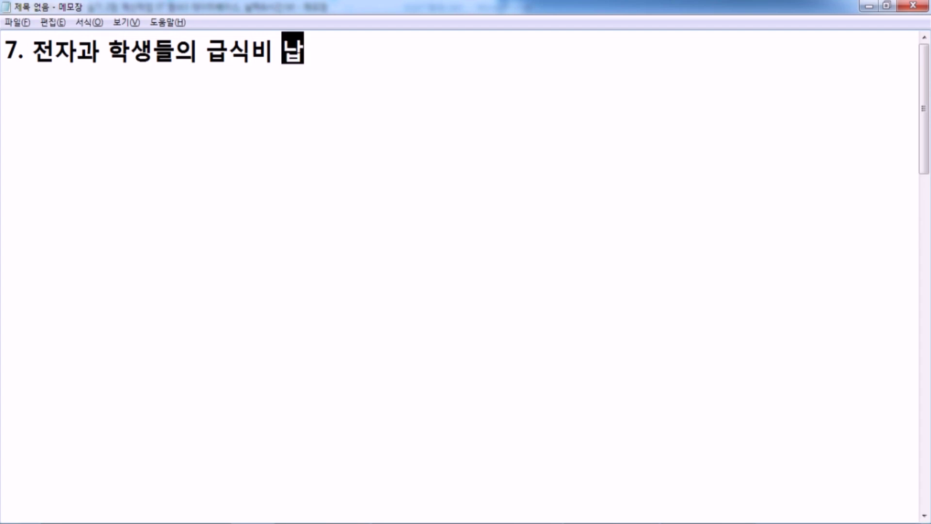
key("BackSpace")
key("BackSpace")
type("ㅂㅜㅈㅏㅅㅜㄹㅡㄹ ㄱㅖㅅㅏ")
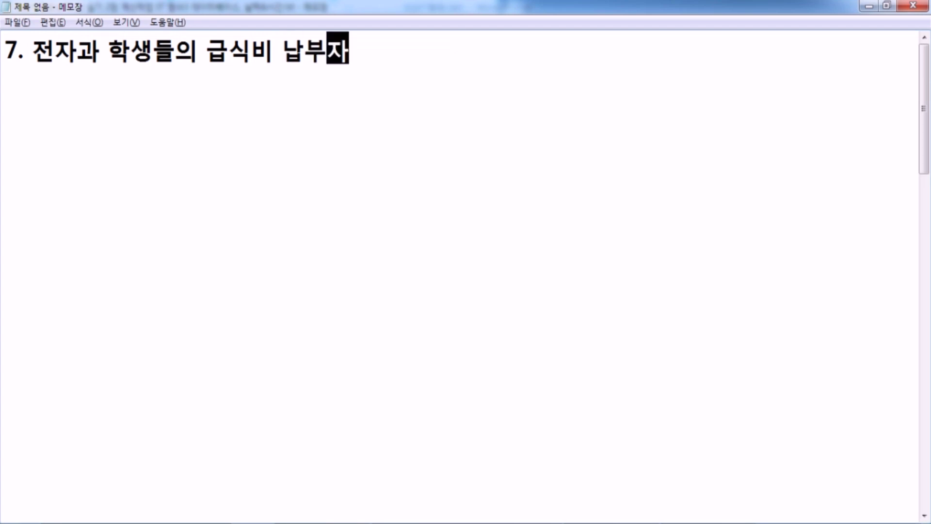
type("ㄴ")
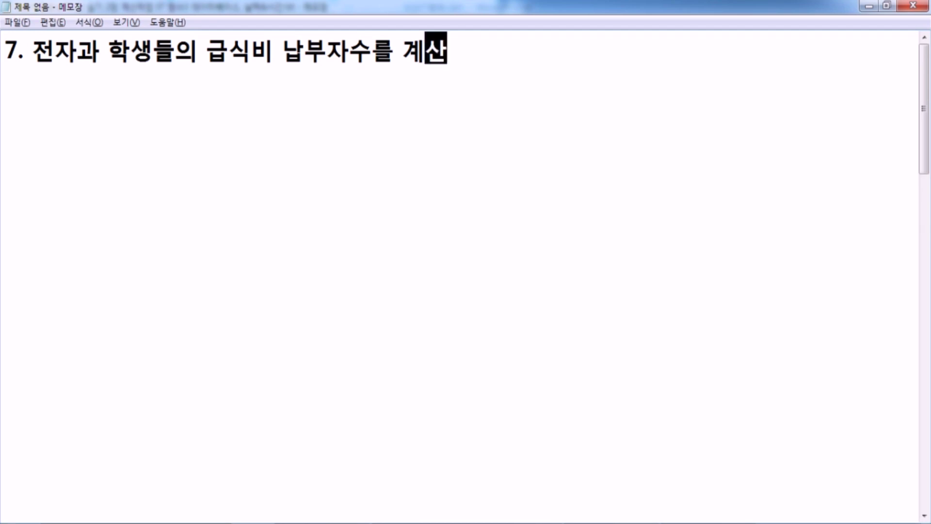
type("ㅎㅏㅇㅕ ㅍㅛㅅㅣ")
key("Return")
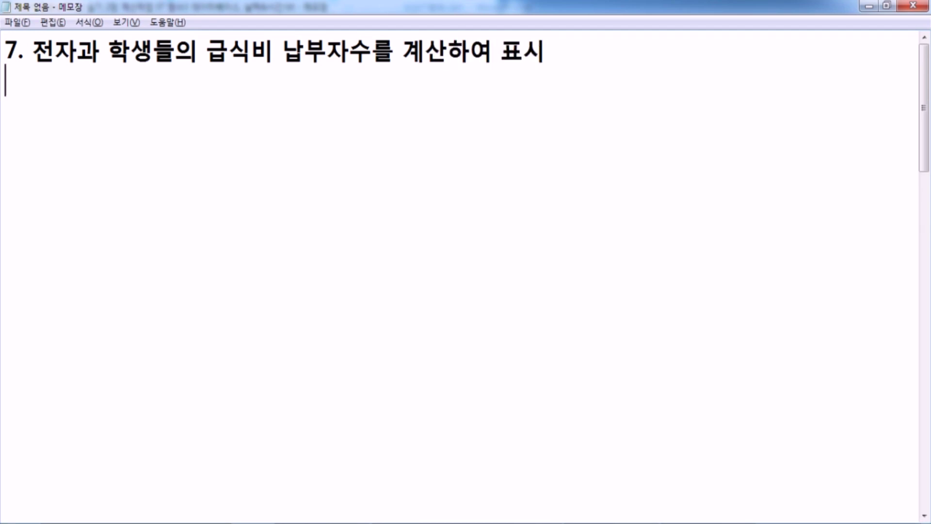
- Add the display condition line "계산된 납부자수 뒤에 "명"을 포함하여 표시 (예, 3명)" to problem 7
type("ㄱㅖㅅㅏㄴㄷㅚㄴ ")
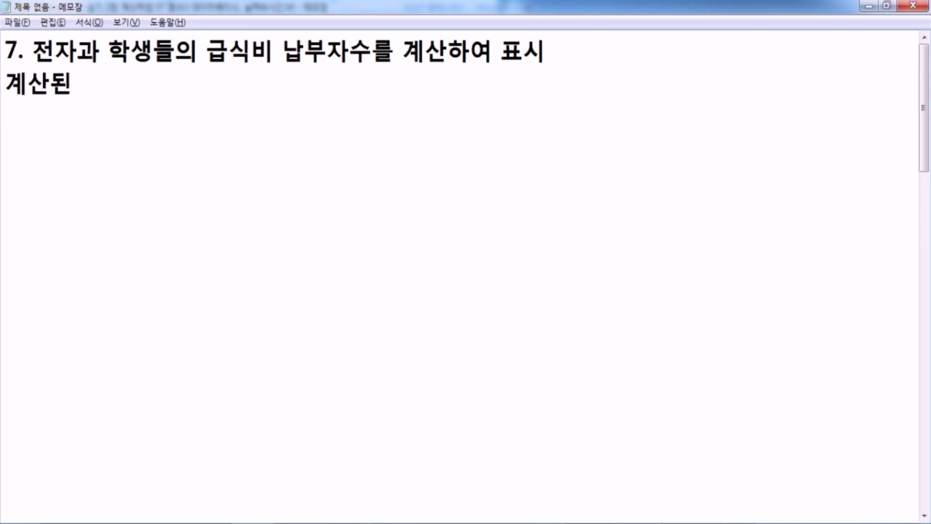
type("ㄴㅏㅂㅂㅜㅈㅏㅅㅜ ")
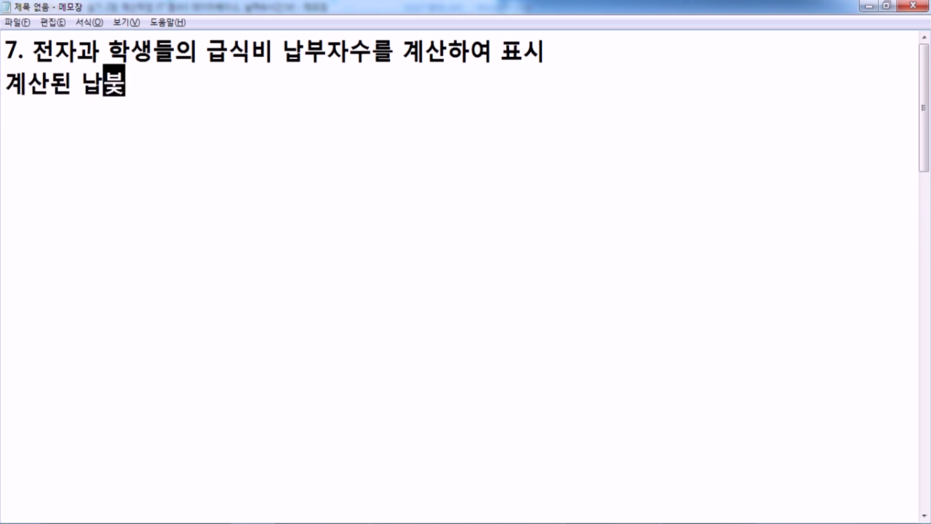
type("ㄷㅟㅇㅔ \"")
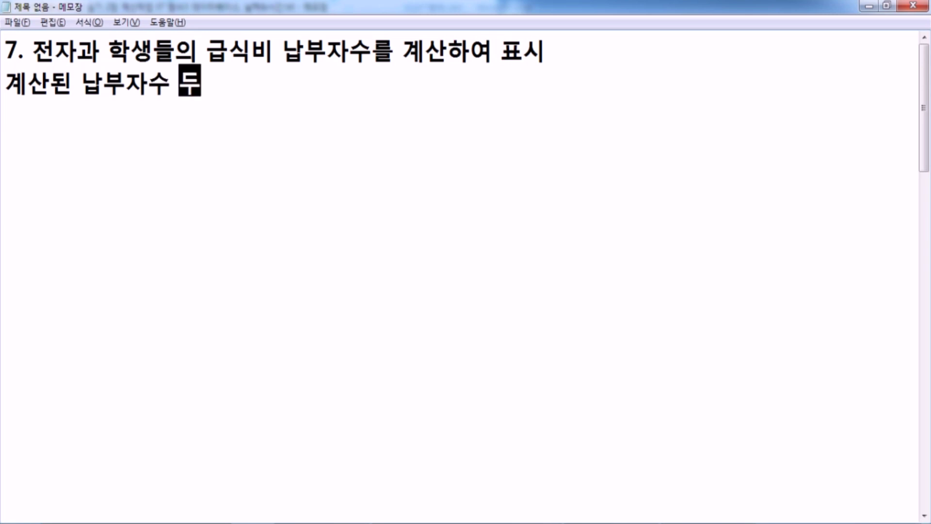
type("ㅁㅕㅇ\"ㅇㅡㄹ ")
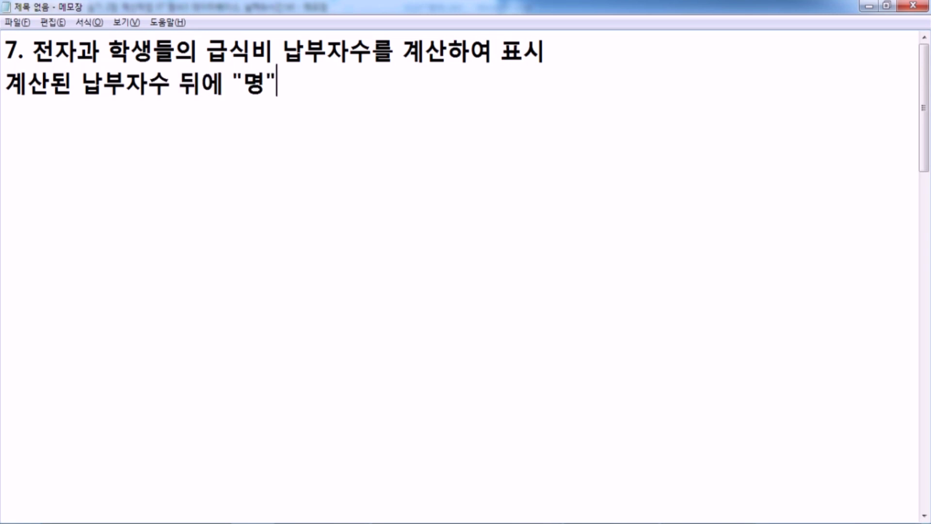
type("ㅍㅗㅎㅏㅁㅎㅏㅇㅕ ㅍㅛ")
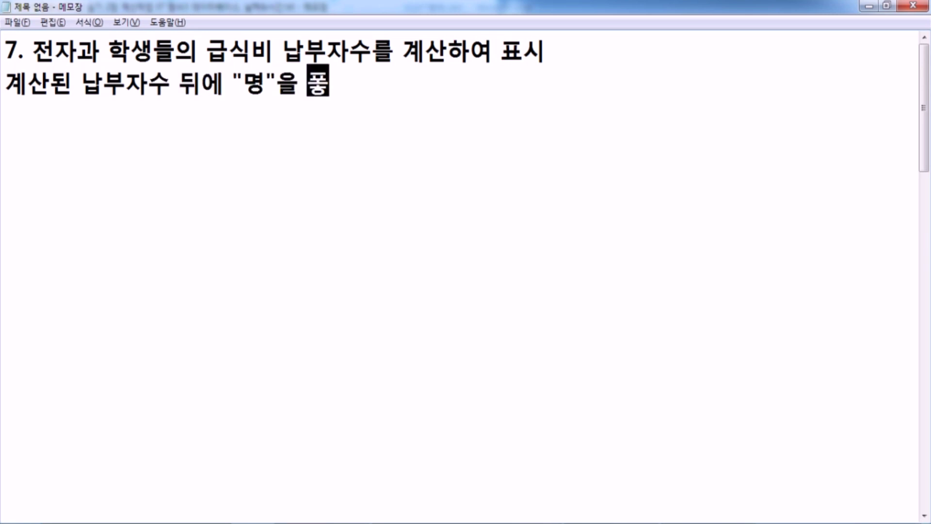
type("ㅅㅣ (ㅇㅖ, ")
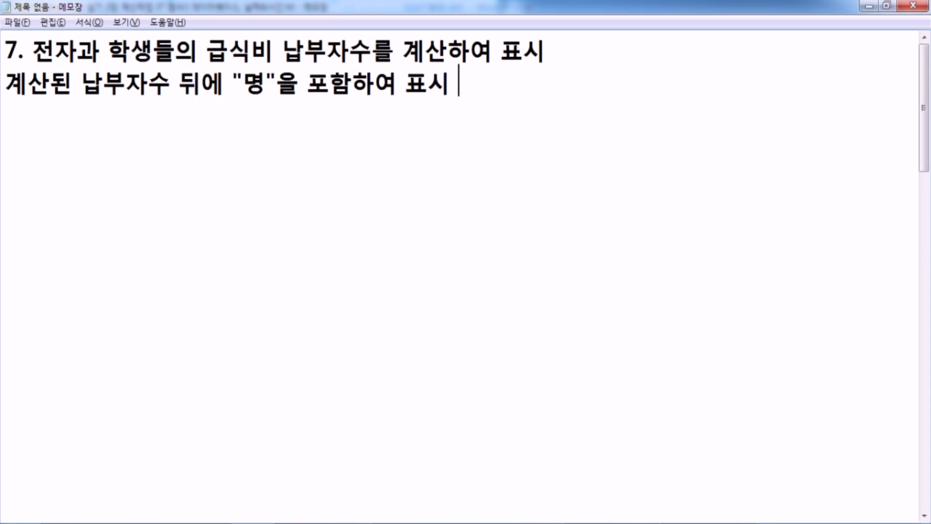
type("3ㅁㅕㅇ)(")
key("BackSpace")
key("Return")
- Add the line "DCOUNTA 함수와 & 연산자를 사용" below the display condition of problem 7
type("DCOUNT")
type("A")
type(" 함수와 ")
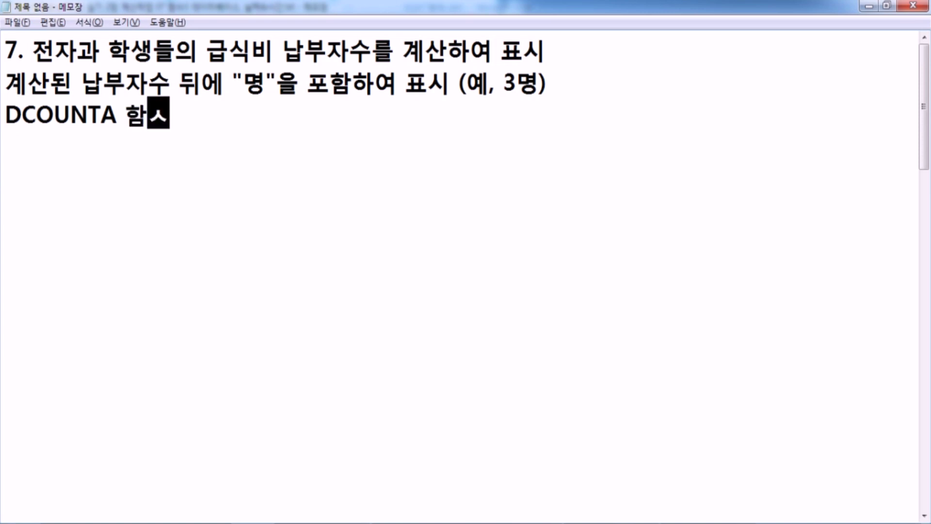
type("& 연산")
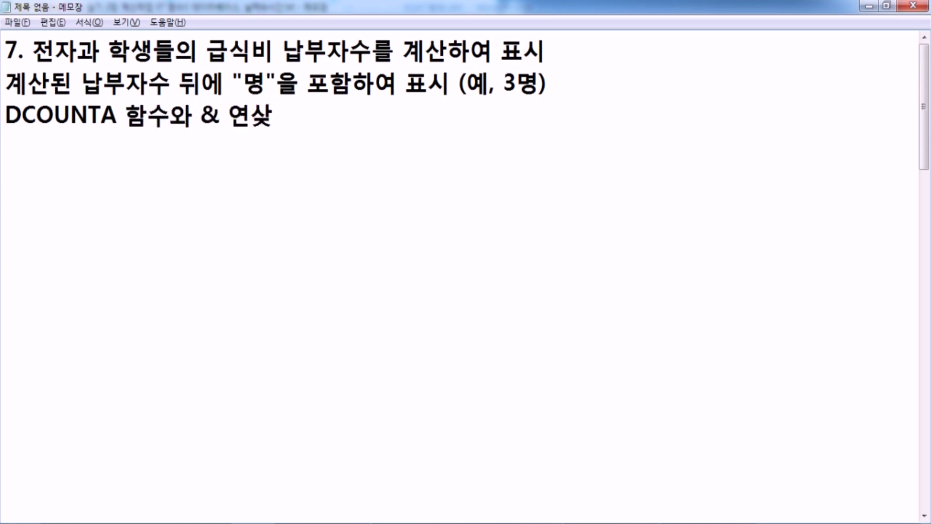
key("BackSpace")
type("산자를 사용")
key("Return")
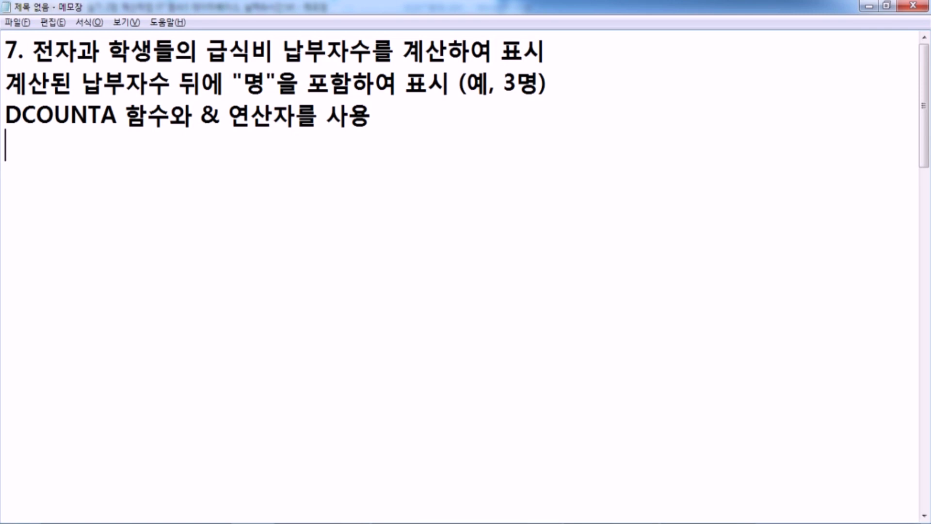
- Write the formula outline =DCOUNTA( ) & "명" on the following line of the problem 7 notes
type("=DCOUNTA( ) ")
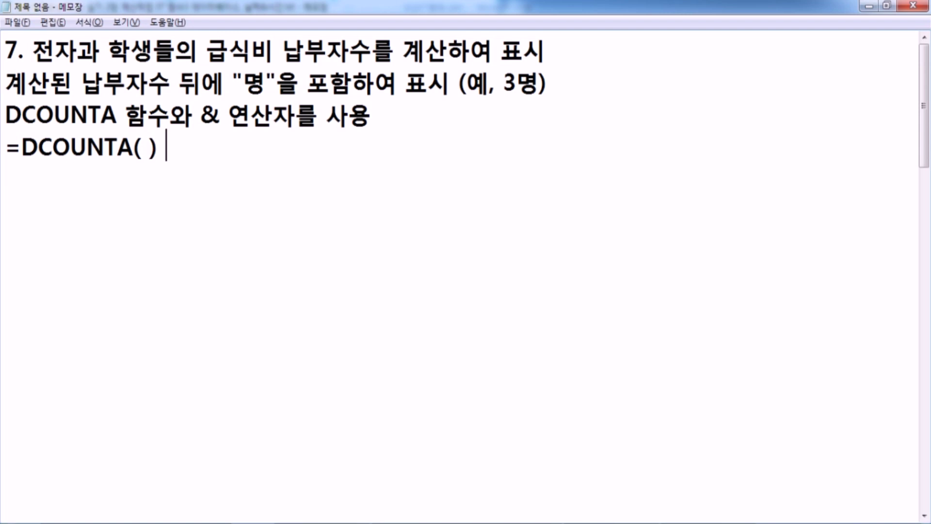
type("& \"AU")
key("BackSpace")
key("BackSpace")
type("명\"")
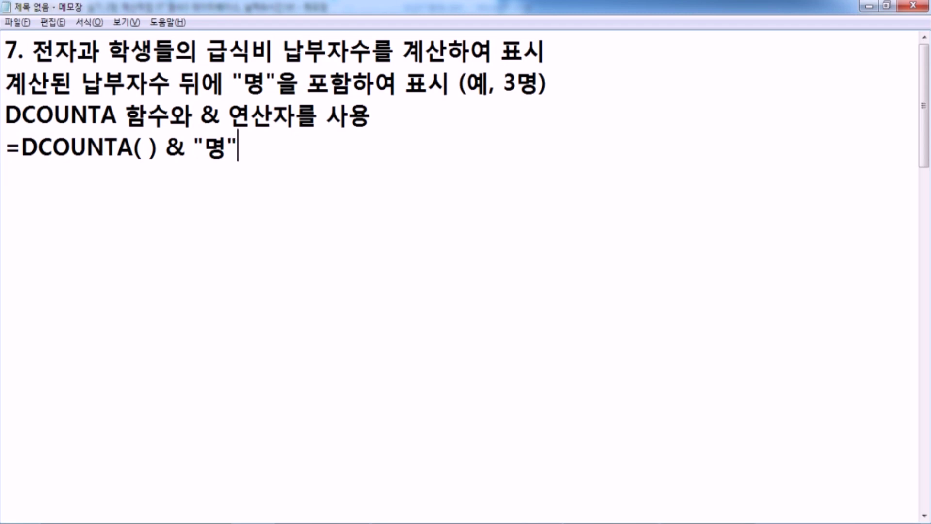
key("Return")
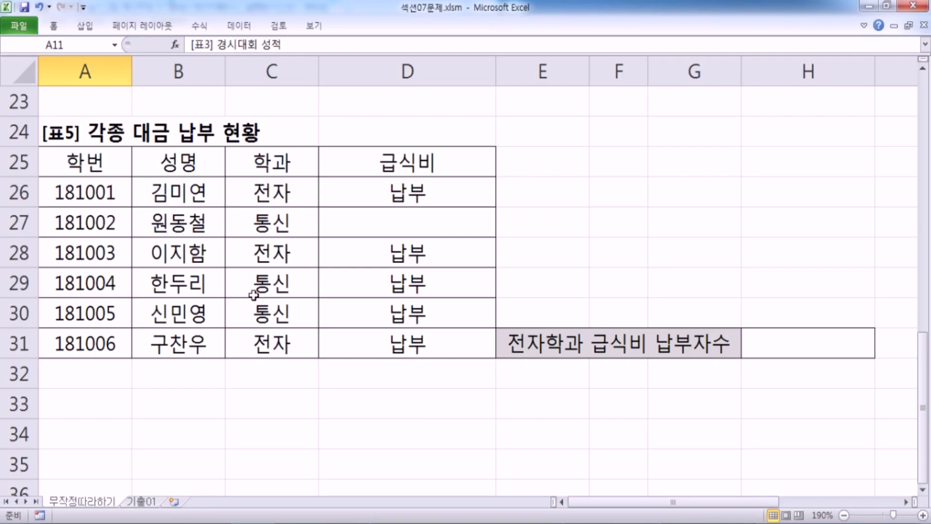
- In the Excel sheet, highlight the 학과 criterion cells C25:C26 of 표5, and select D24 for the formula
left_click(384, 135)
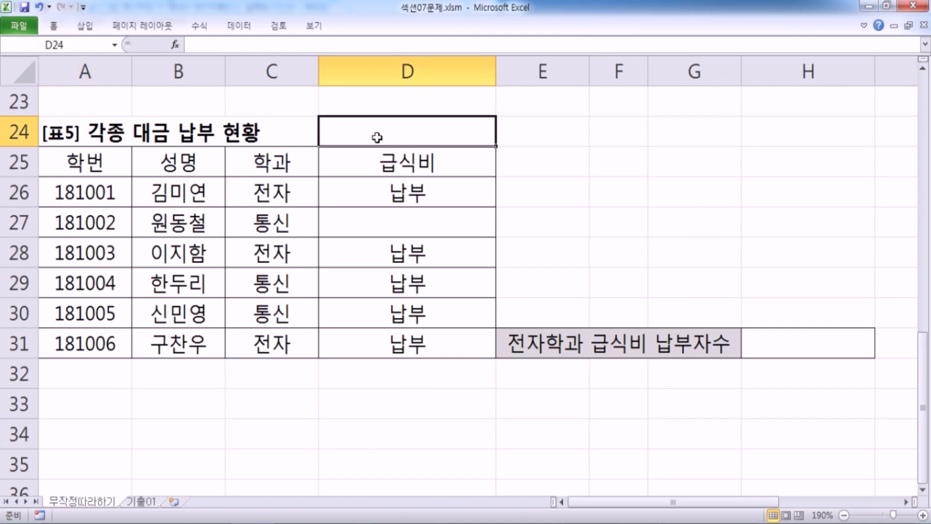
left_click_drag(279, 162, 280, 192)
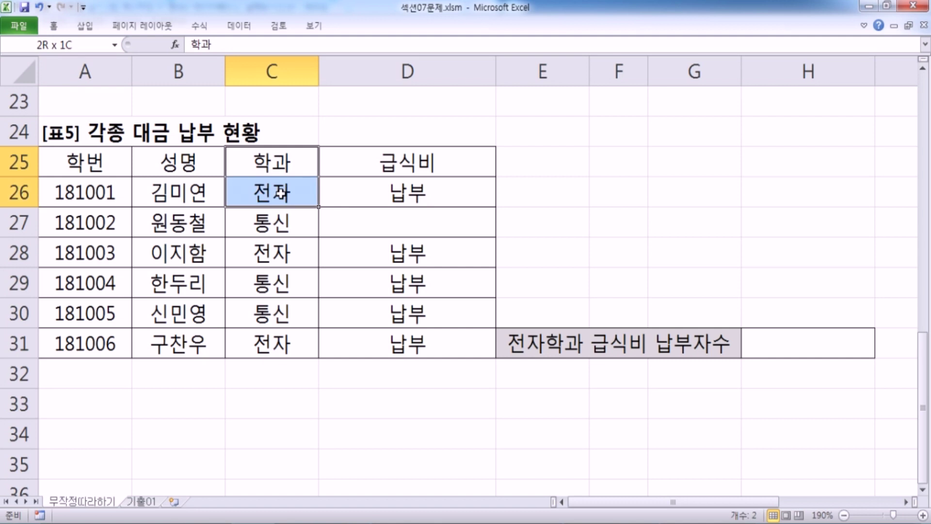
left_click(339, 131)
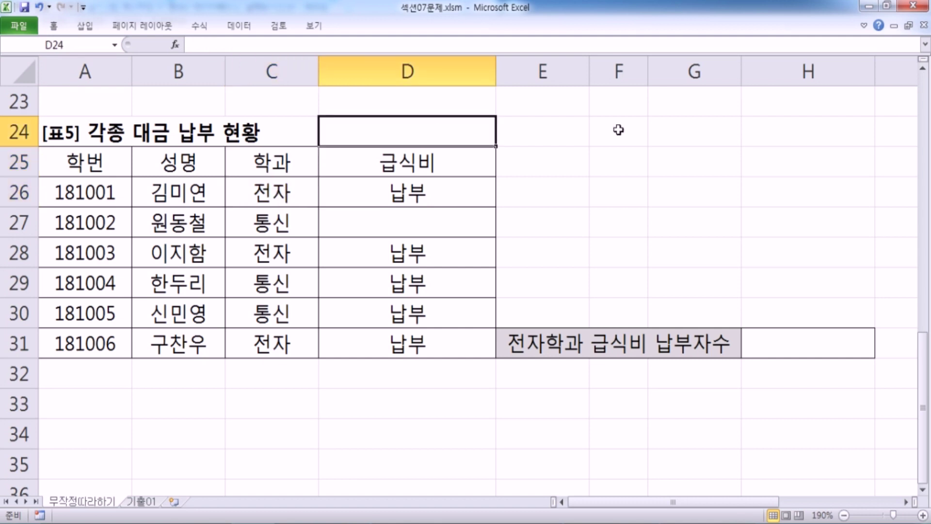
type("=ㅇ")
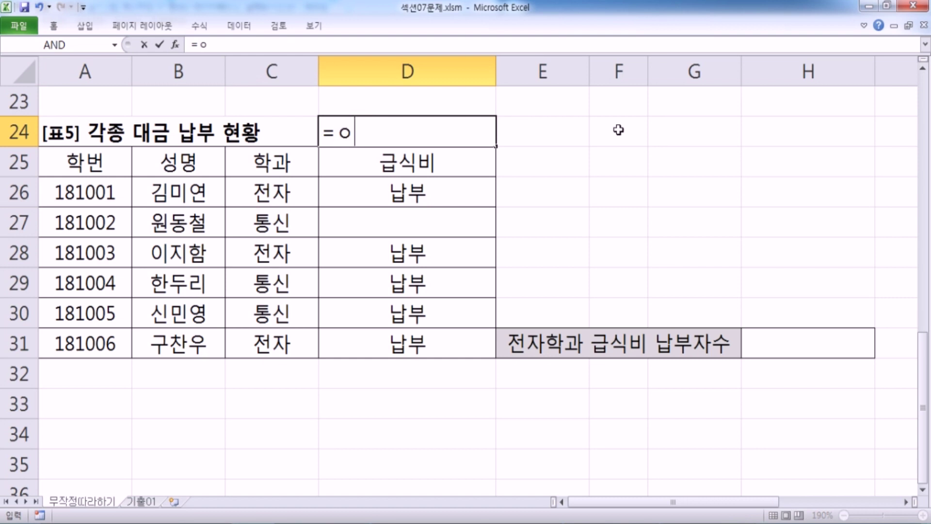
type("COUNT")
key("Escape")
- Start a DCOUNTA formula in D24 with the 표5 range A25:D31 as its database
type("=DCOUN")
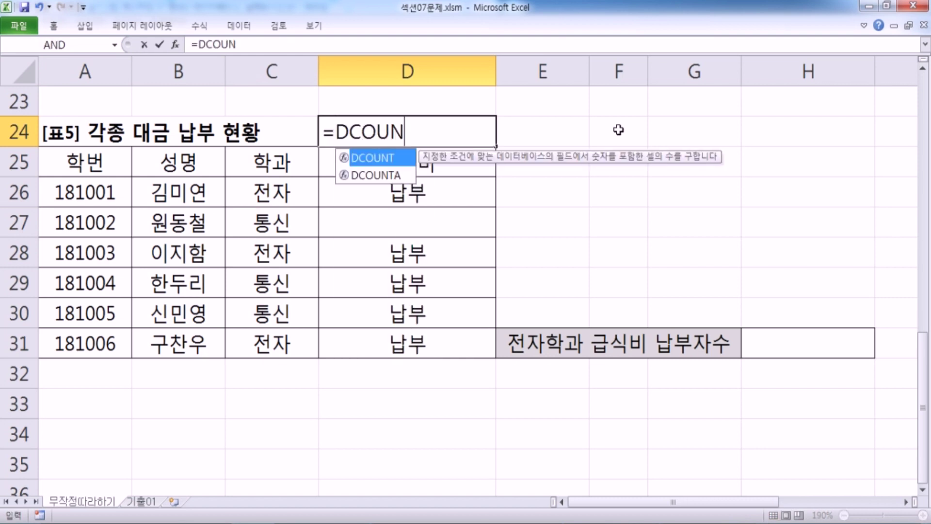
type("TA(")
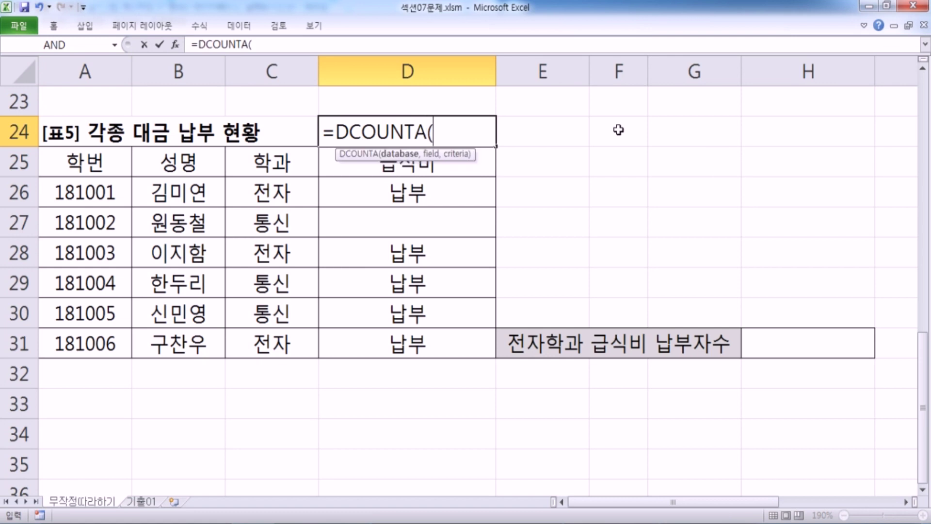
left_click_drag(81, 165, 427, 343)
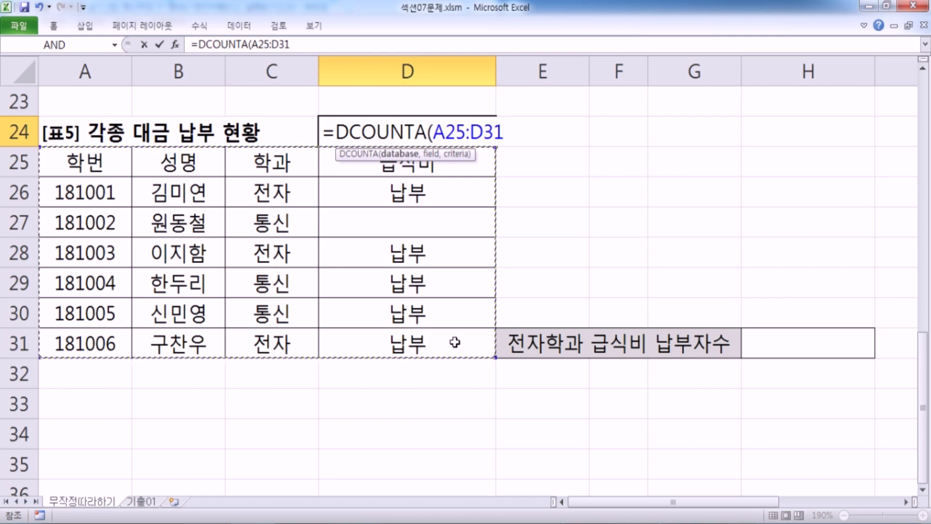
type(",")
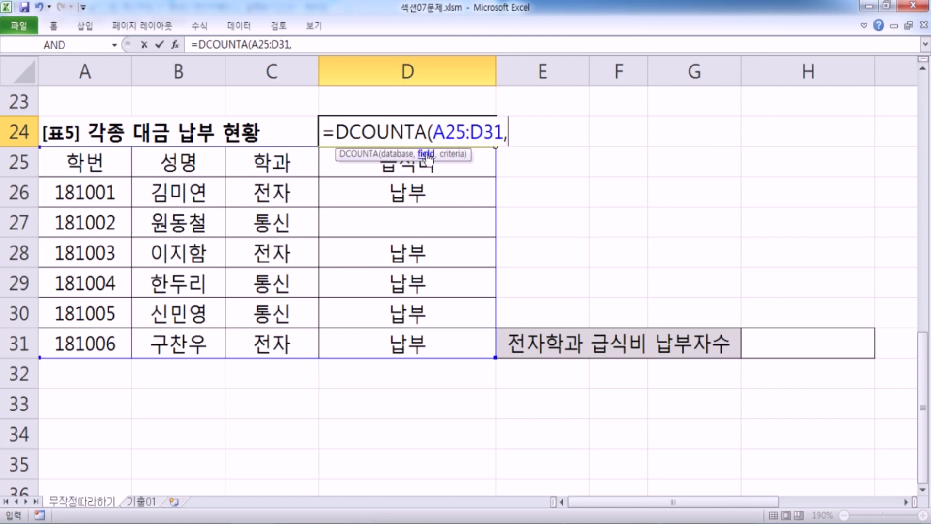
- Check the problem text in Notepad and complete D24's formula with field D25 and criteria C25:C26
key("alt+Tab")
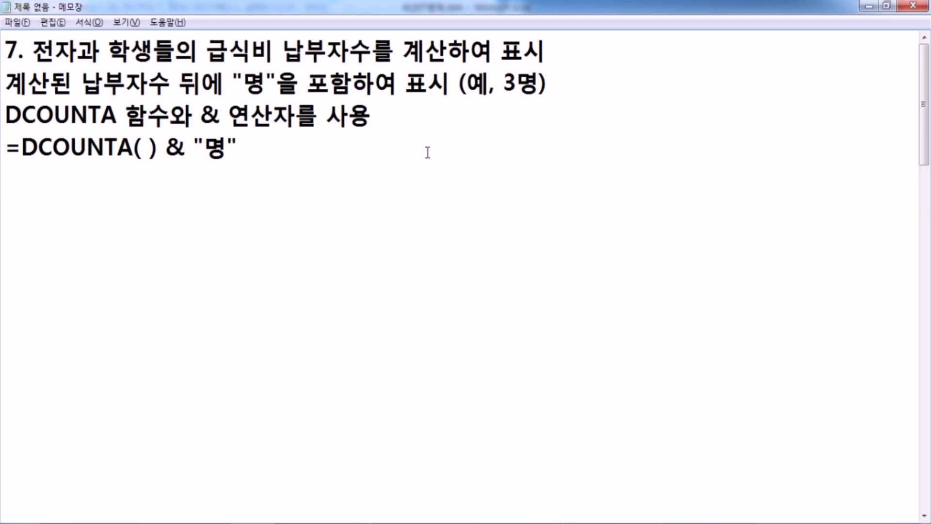
key("alt+Tab")
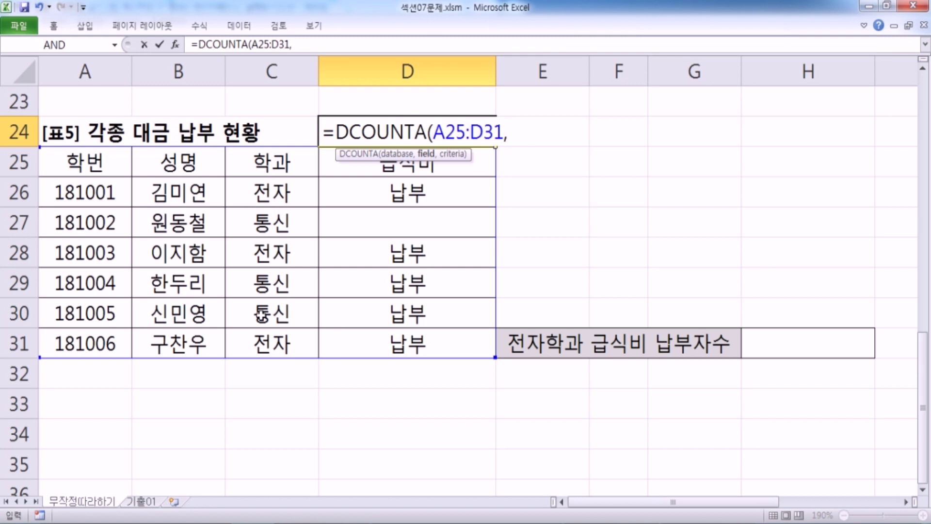
left_click(113, 164)
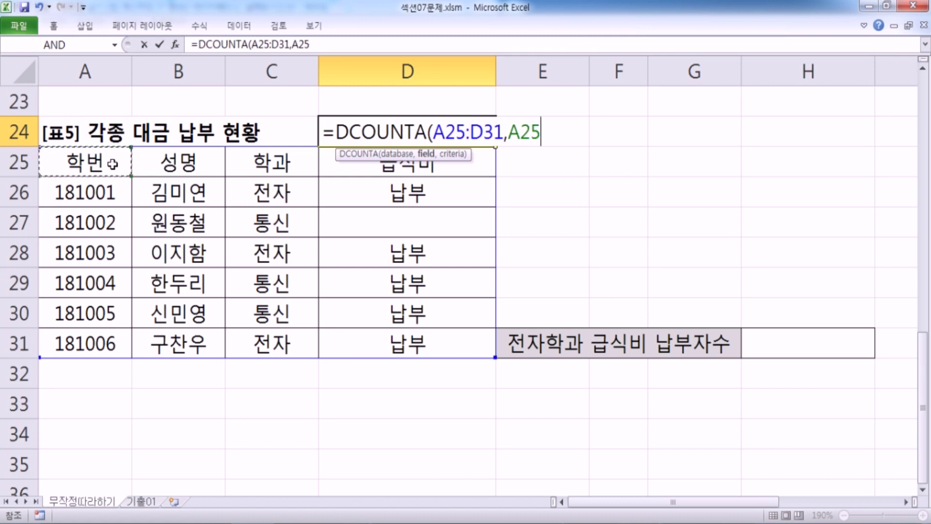
left_click(165, 164)
left_click(250, 162)
left_click(346, 173)
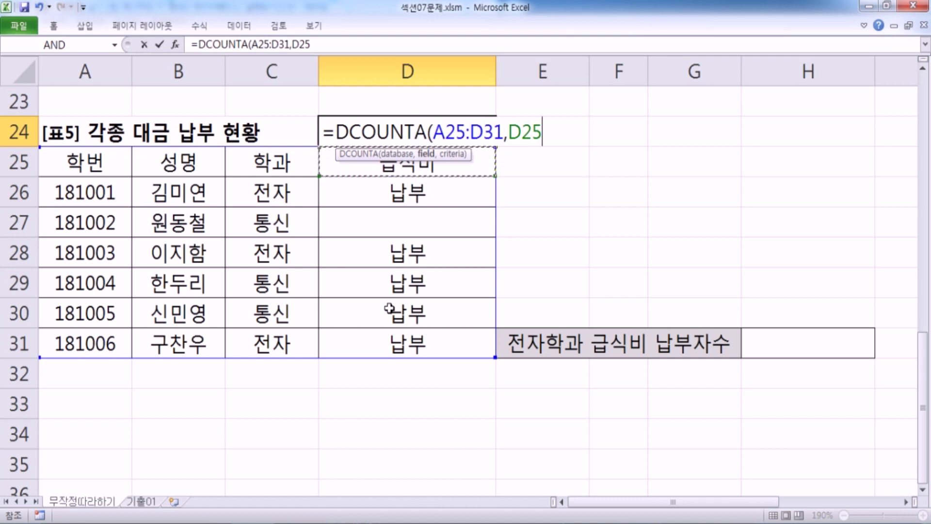
type(",")
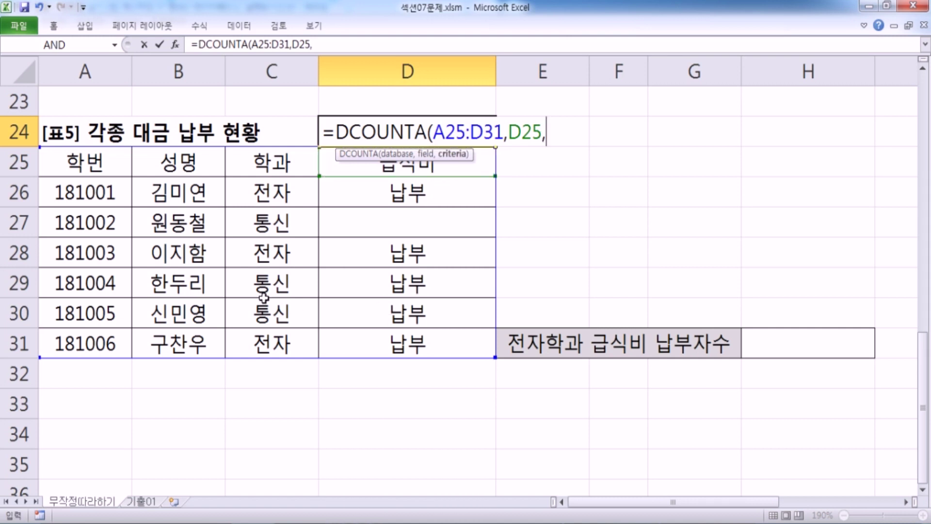
left_click_drag(256, 170, 256, 192)
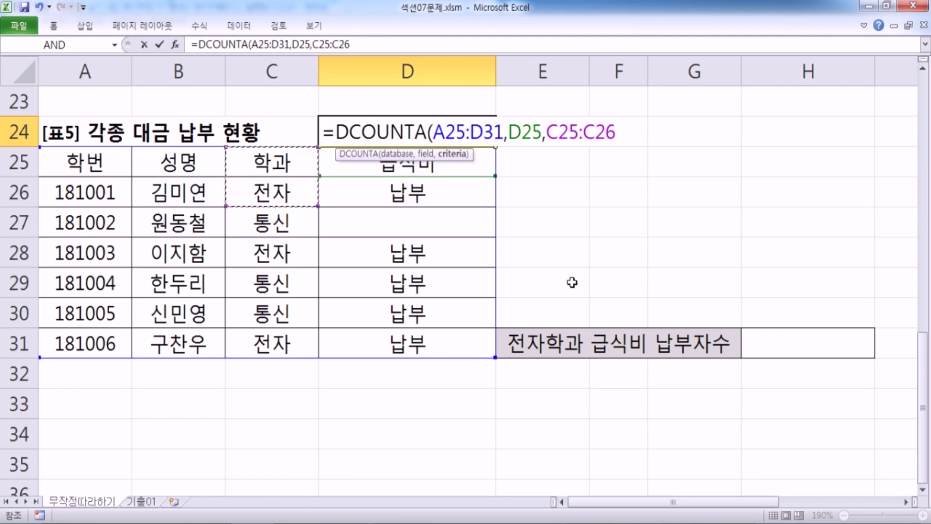
key("Return")
- Clear the 급식비 entry in D26 and highlight the 학과 and 급식비 cells of the three 전자 rows
left_click(395, 197)
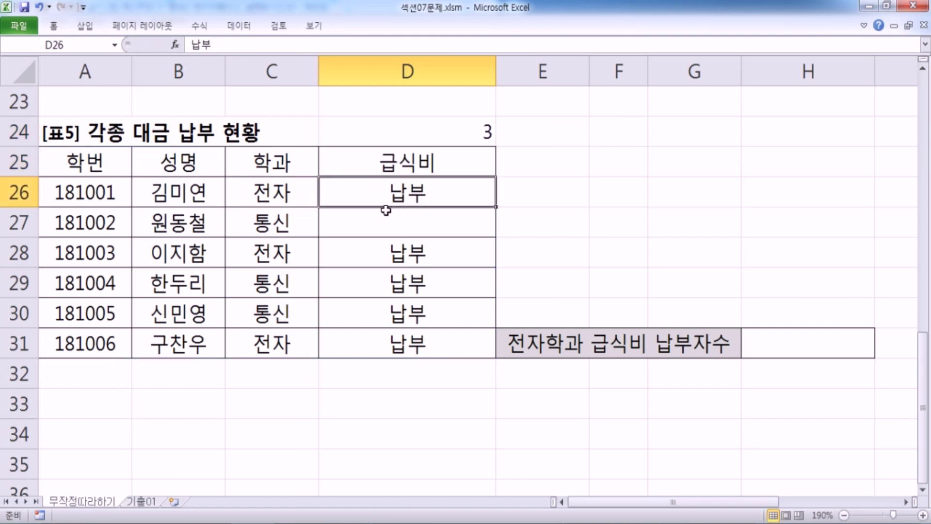
key("Delete")
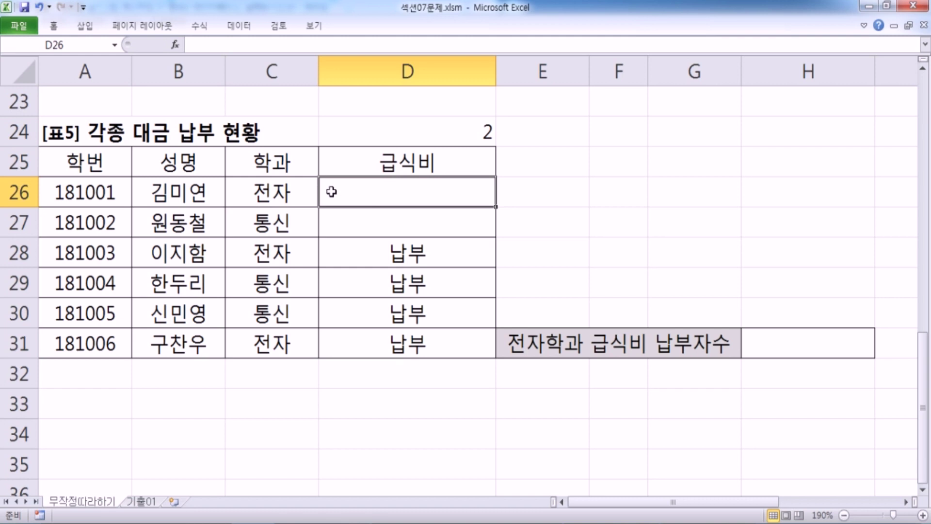
left_click_drag(302, 192, 358, 189)
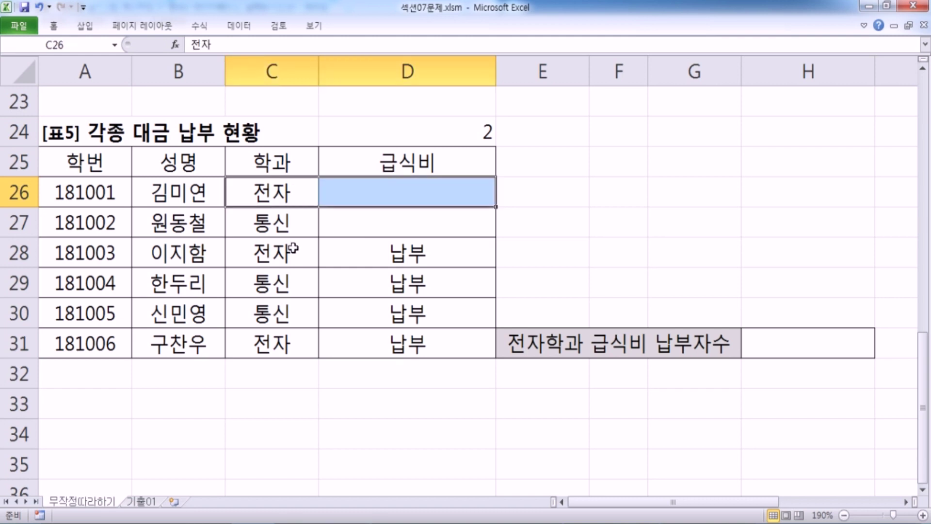
left_click_drag(294, 250, 363, 255)
left_click_drag(261, 341, 391, 342)
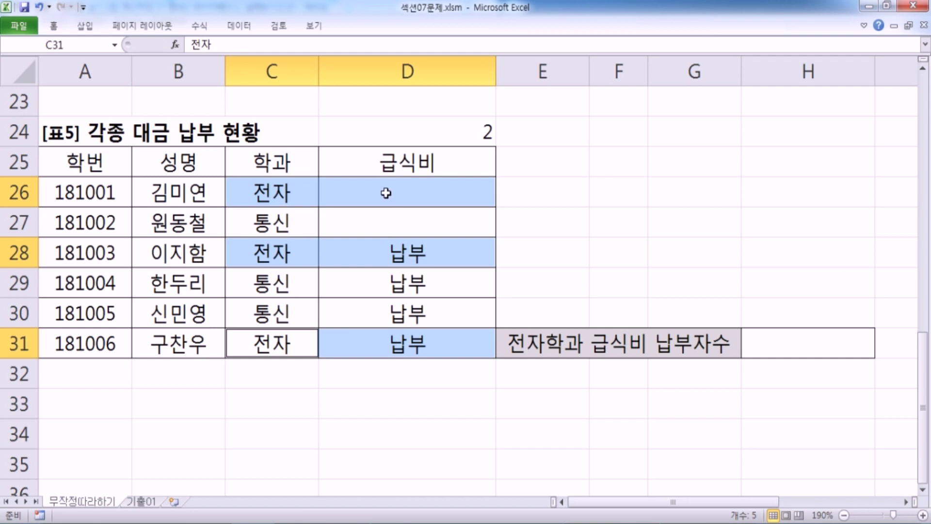
- Enter 납부 again in the 급식비 cell D26
left_click(584, 196)
left_click(404, 196)
type("SK")
key("BackSpace")
key("BackSpace")
type("납부")
key("Return")
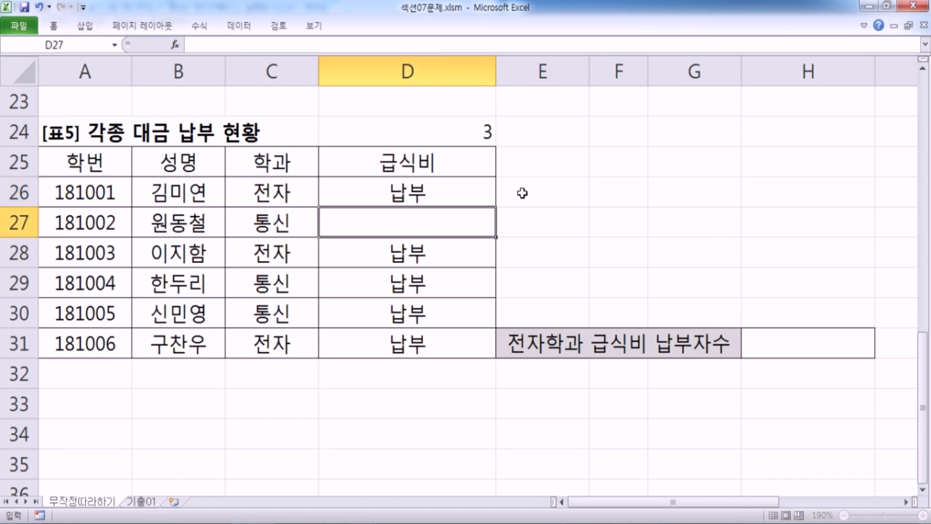
- Check D24's formula, try 미납 as the 급식비 entry in D26, and undo that change
left_click(442, 196)
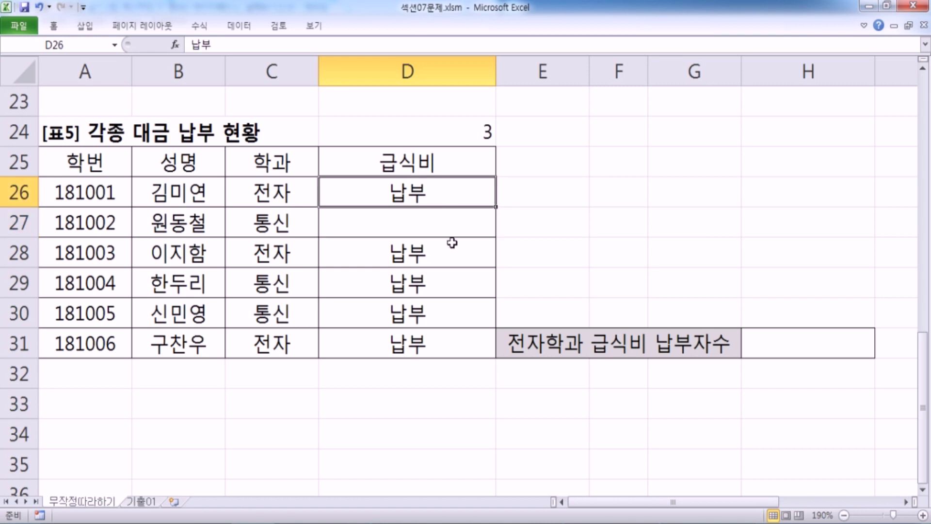
left_click(479, 131)
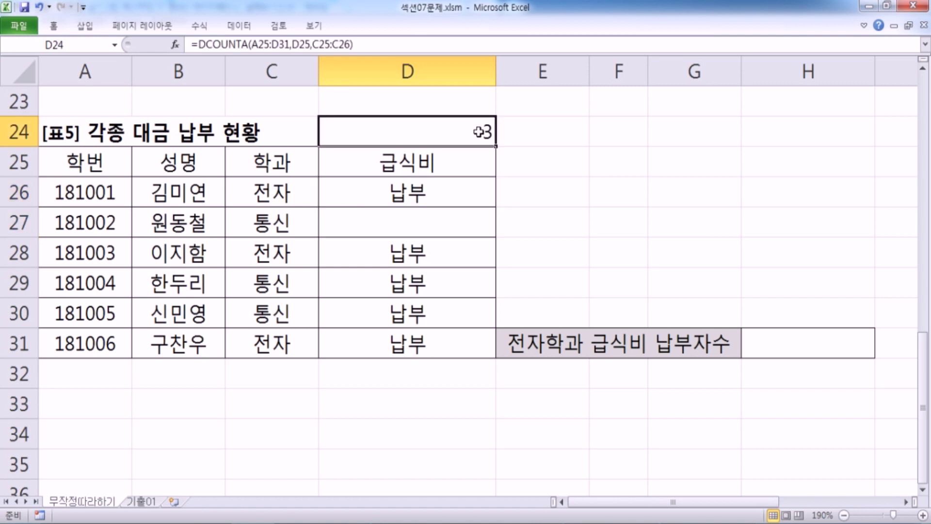
left_click(396, 200)
type("민납")
key("Return")
key("Up")
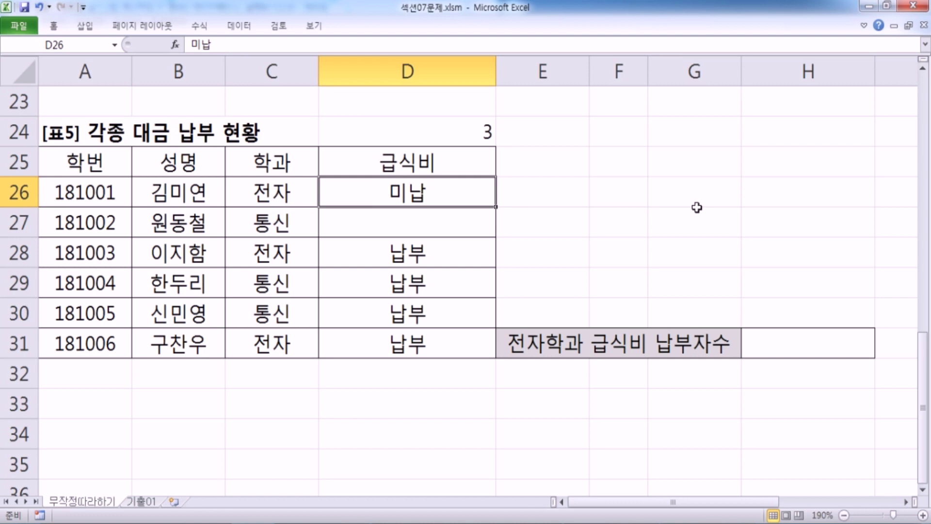
key("ctrl+z")
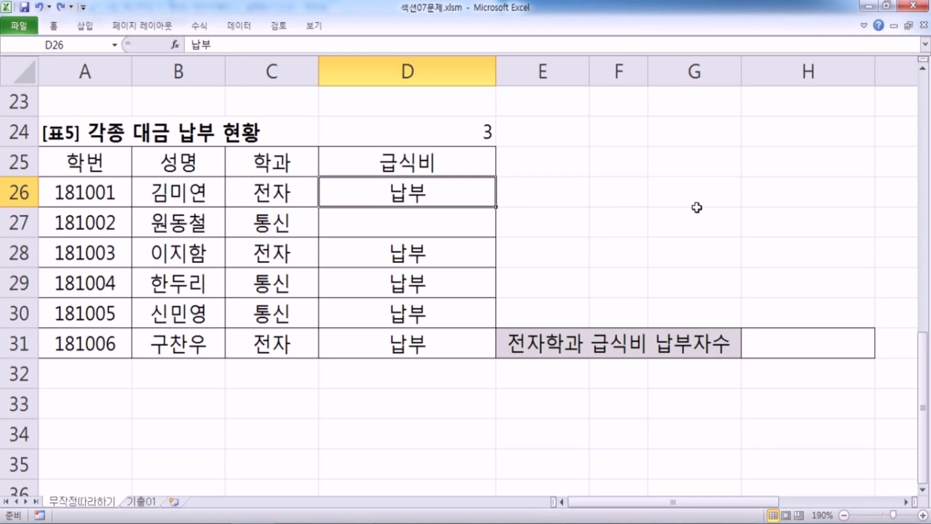
- Append &"명" to the end of the DCOUNTA formula in D24
double_click(463, 136)
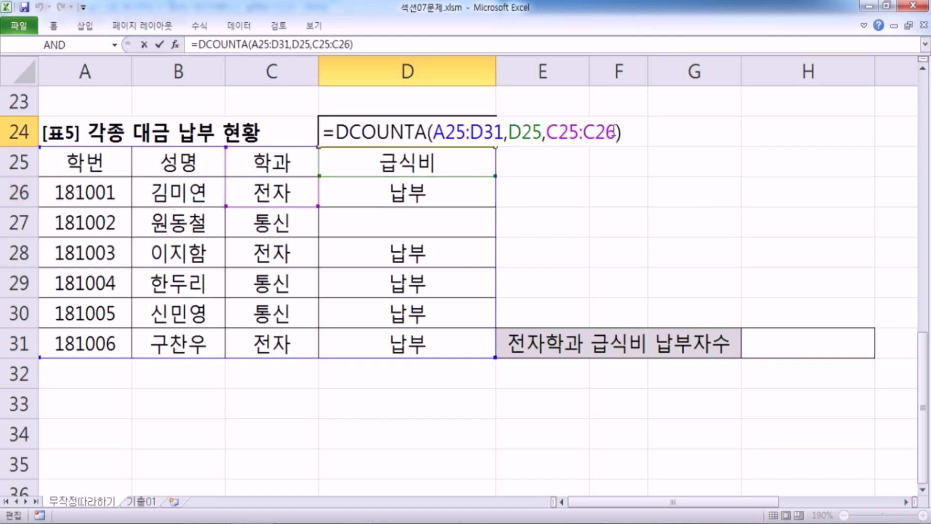
type("&\"명\"")
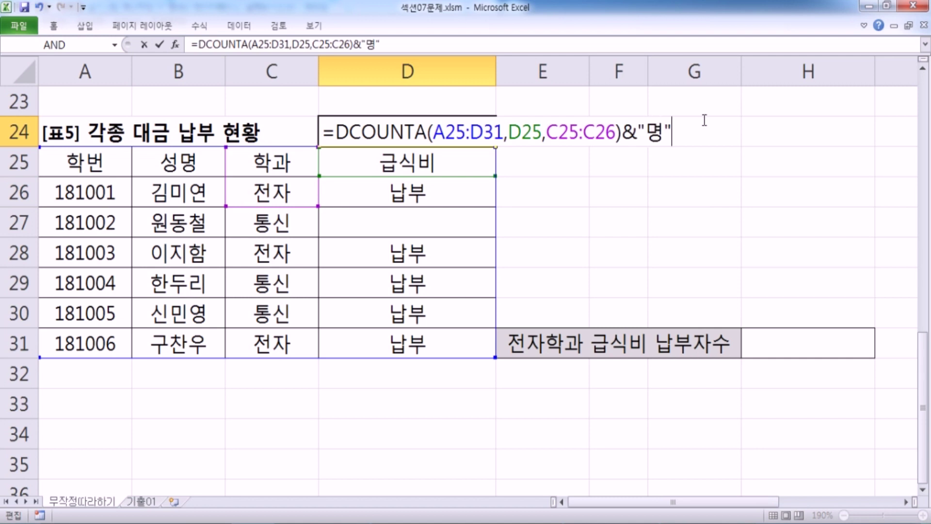
key("Return")
key("Up")
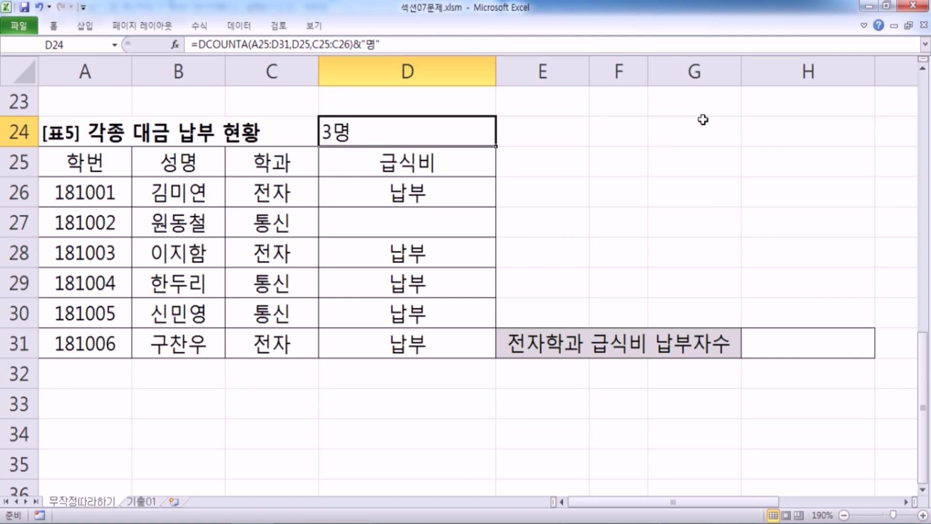
- Copy the formula text of D24 with its references unchanged into H31, beside the 전자학과 급식비 납부자수 label
key("F2")
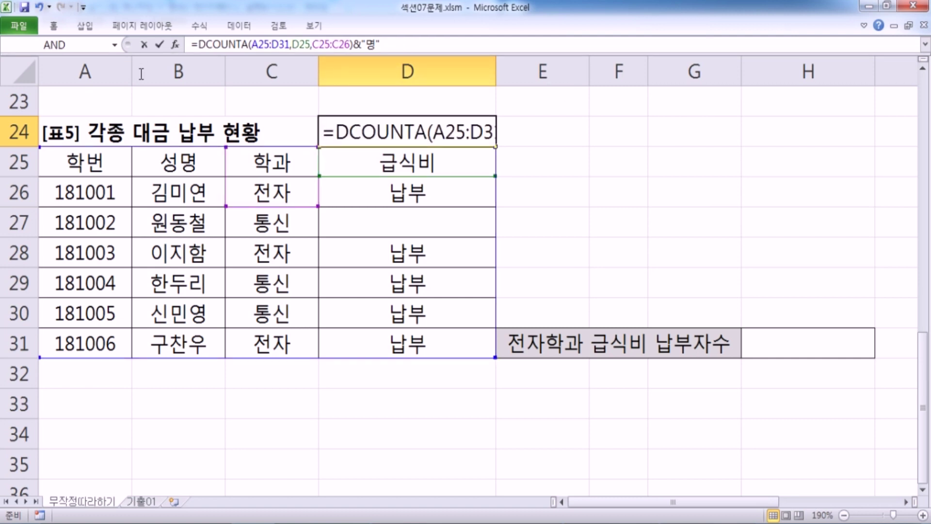
key("shift+Home")
key("ctrl+c")
key("Escape")
left_click(805, 350)
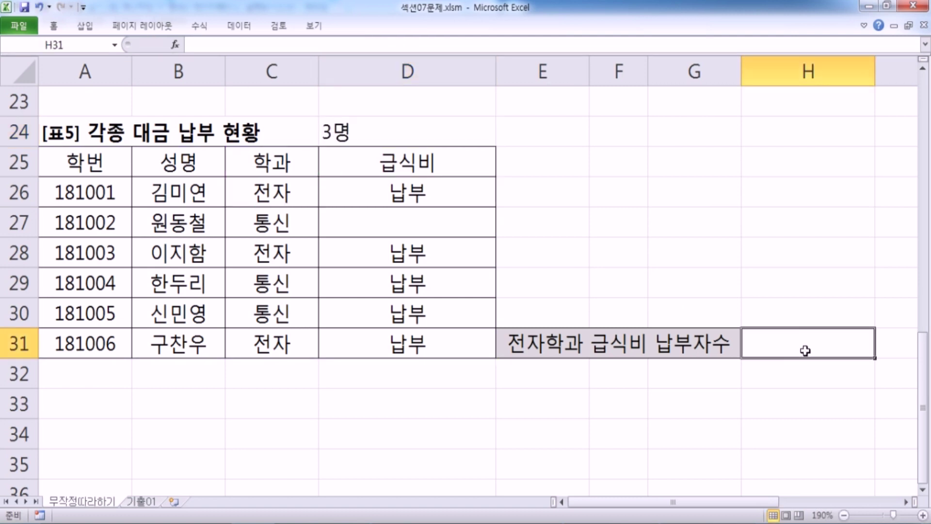
key("ctrl+v")
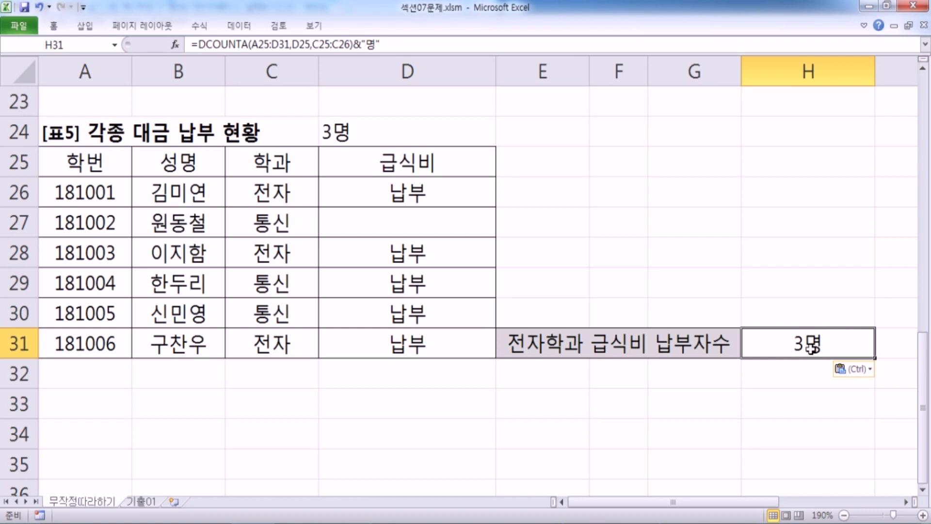
- Remove &"명" from the end of the DCOUNTA formula in D24
left_click(359, 126)
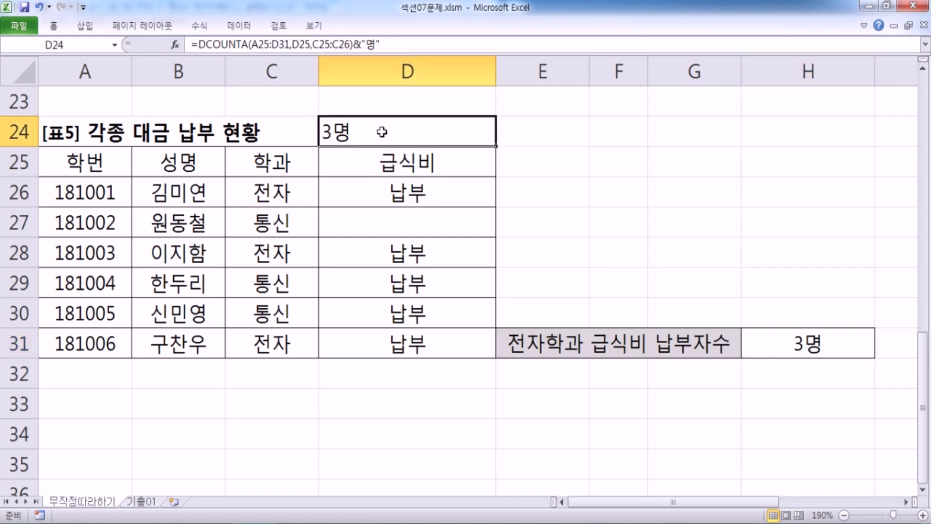
double_click(481, 138)
left_click_drag(623, 132, 706, 136)
key("BackSpace")
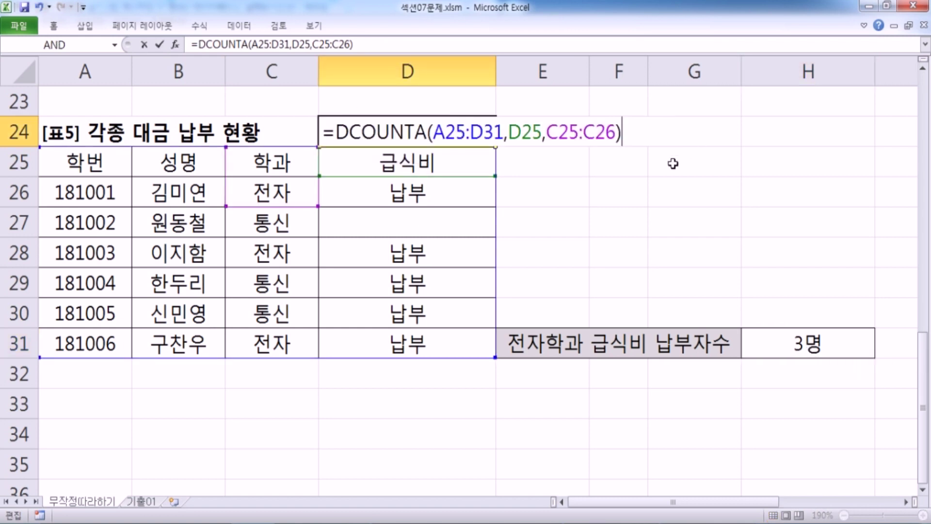
key("Return")
left_click(465, 131)
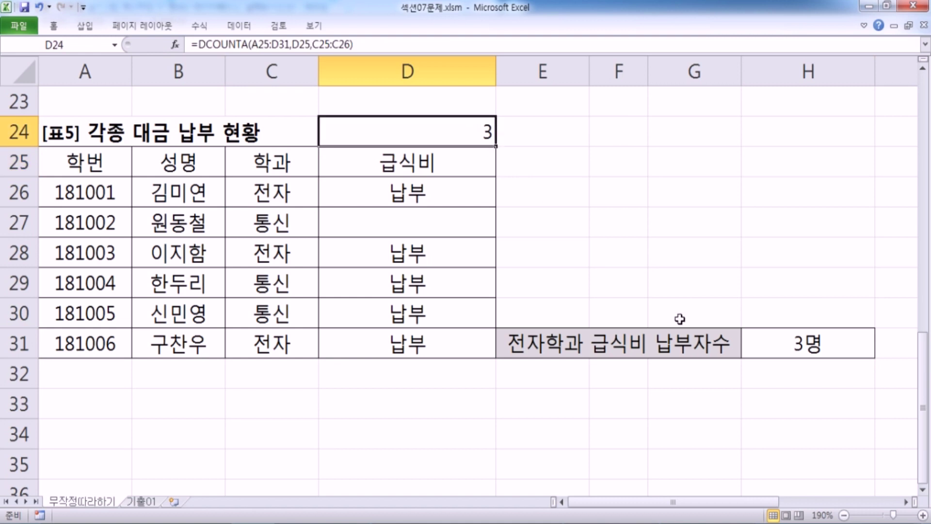
- Compare the formulas in H31 and D24, and undo the removal of &"명" in D24
left_click(795, 349)
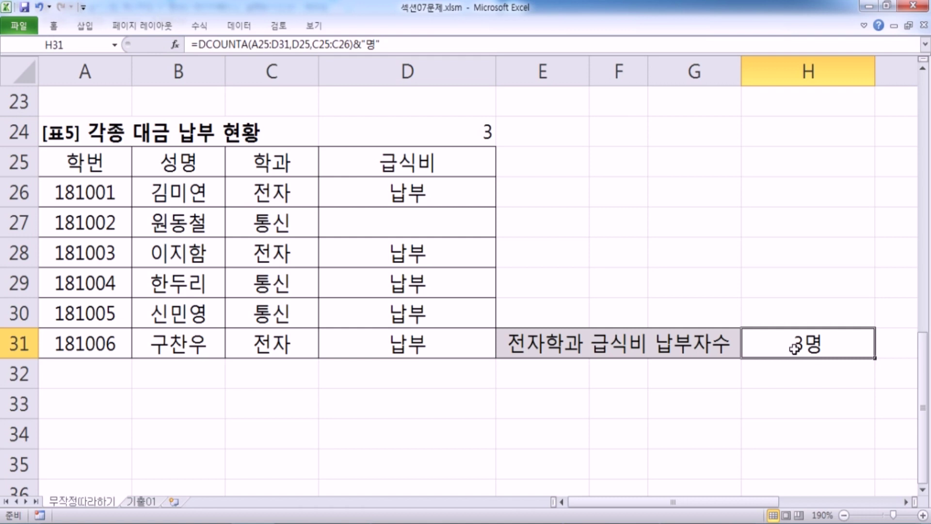
left_click(441, 119)
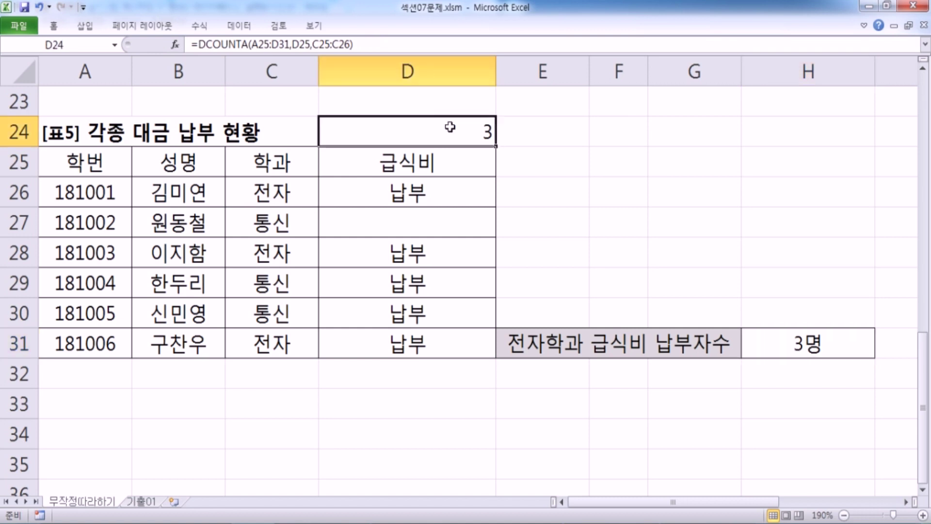
key("F2")
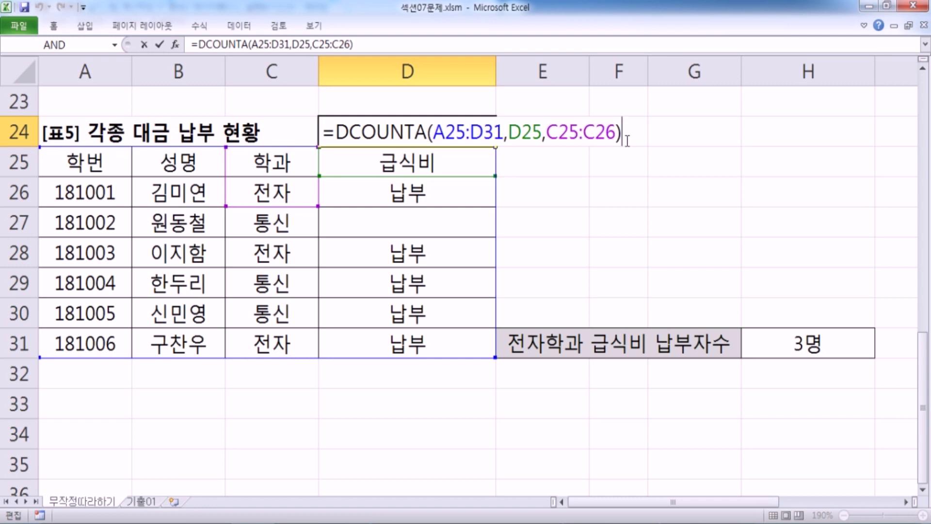
key("Escape")
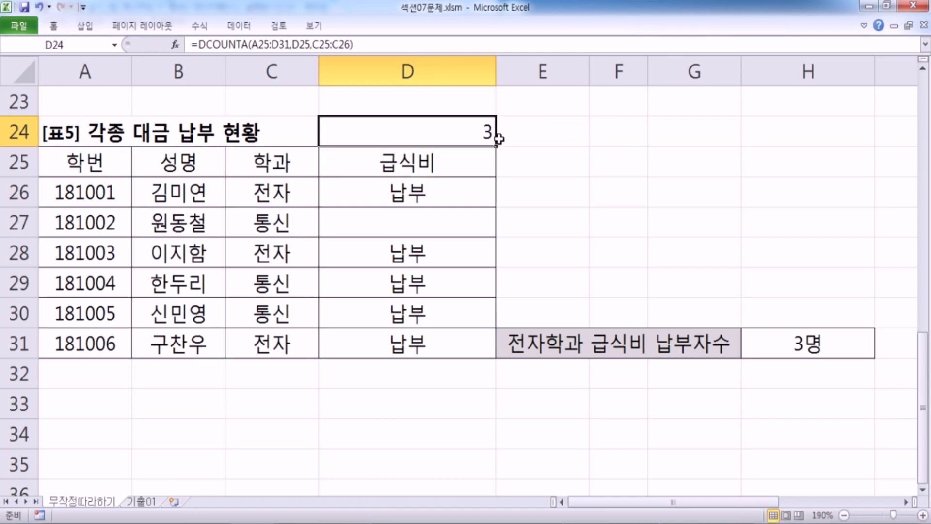
key("F2")
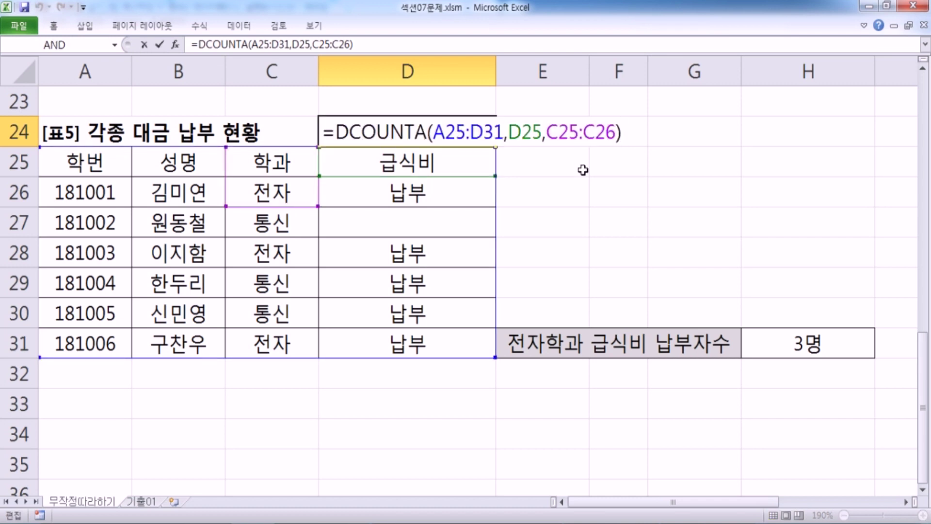
key("Escape")
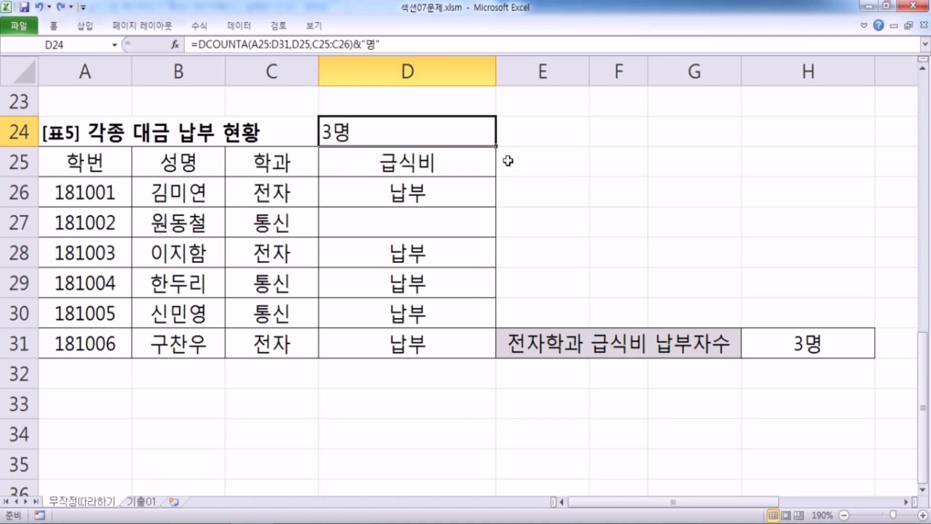
- Examine the complete DCOUNTA formula in D24 and compare it with the one in H31
key("F2")
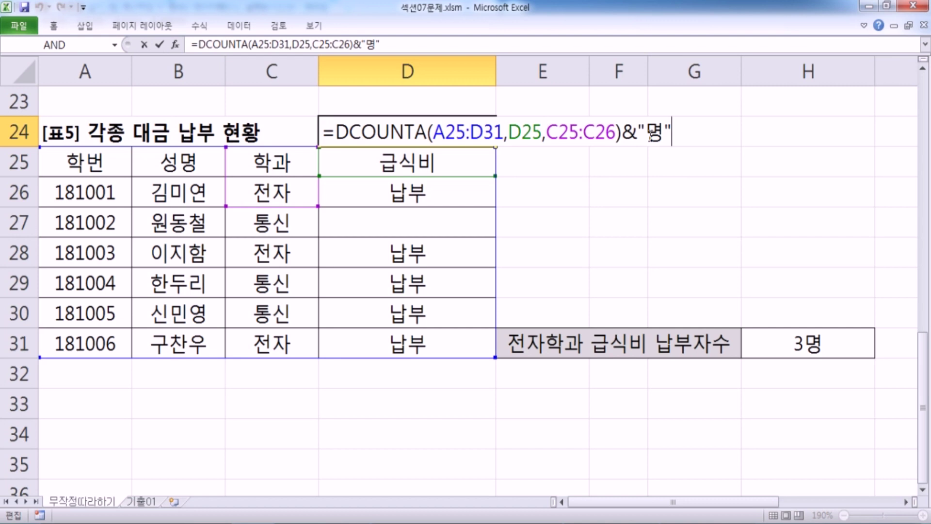
key("Return")
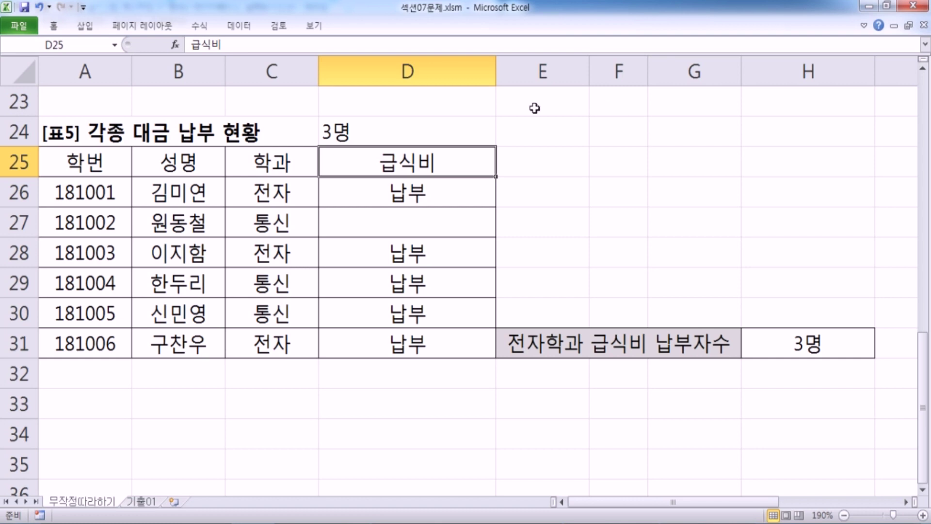
left_click(442, 136)
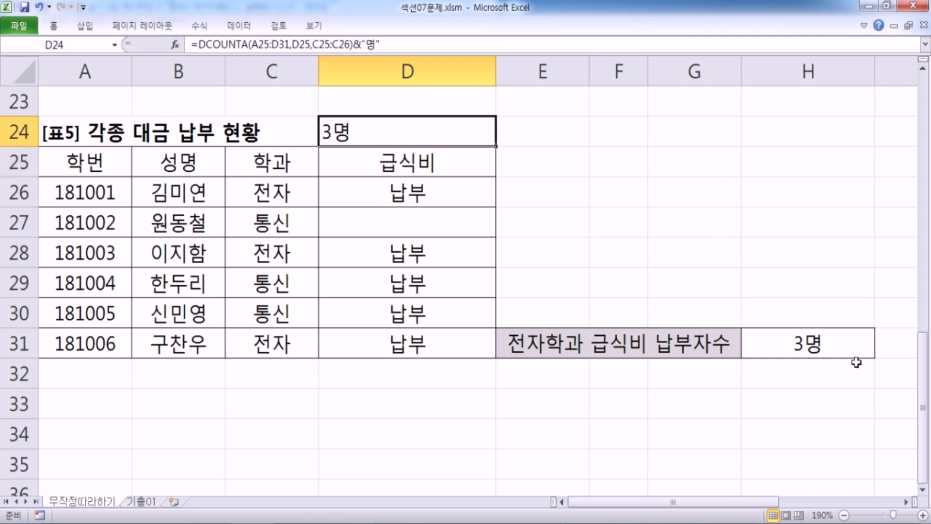
scroll(815, 335, "down", 1)
left_click(788, 255)
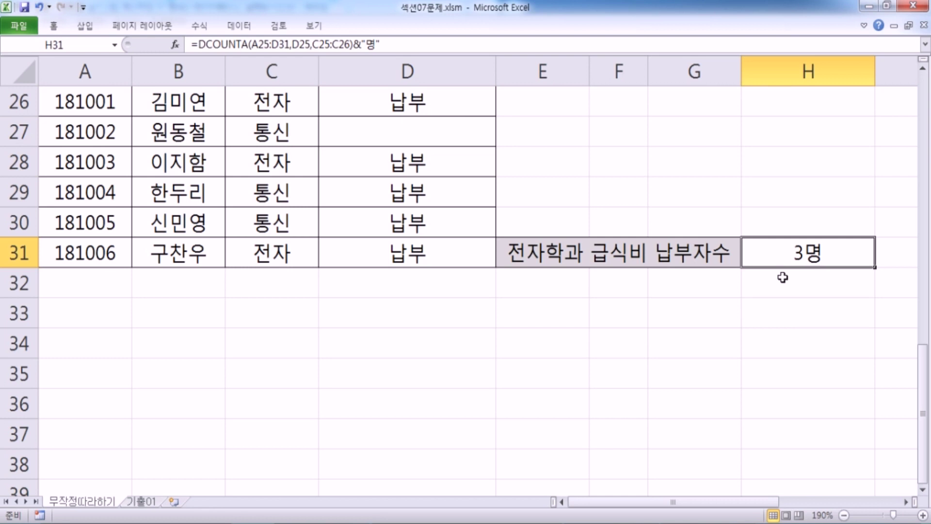
scroll(783, 277, "up", 1)
left_click(343, 129)
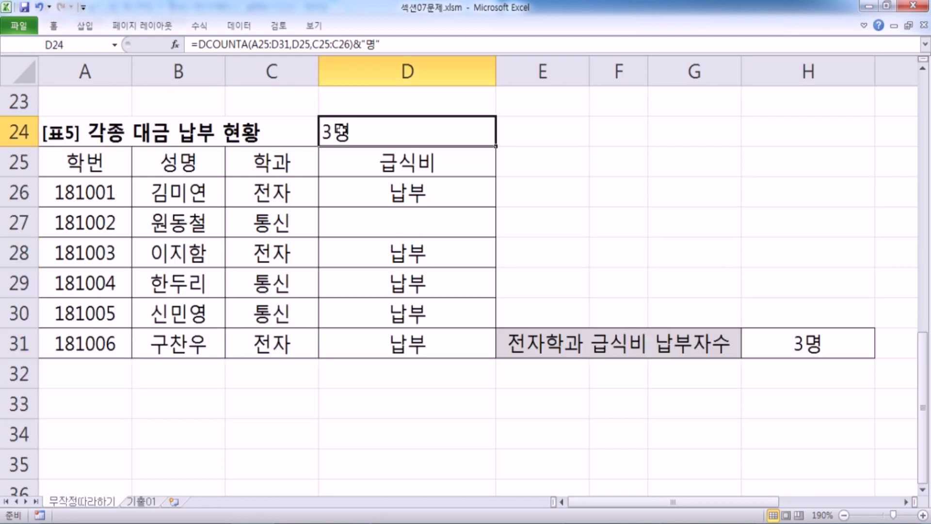
- Copy D24's formula text into the Notepad notes, on the line below =DCOUNTA( ) & "명"
key("alt+Tab")
key("alt+Tab")
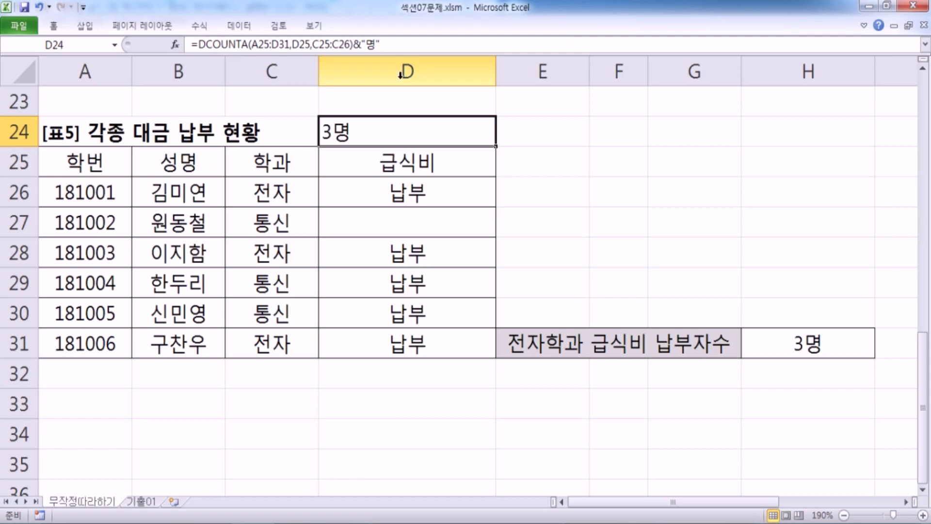
left_click_drag(409, 44, 178, 44)
key("alt+Tab")
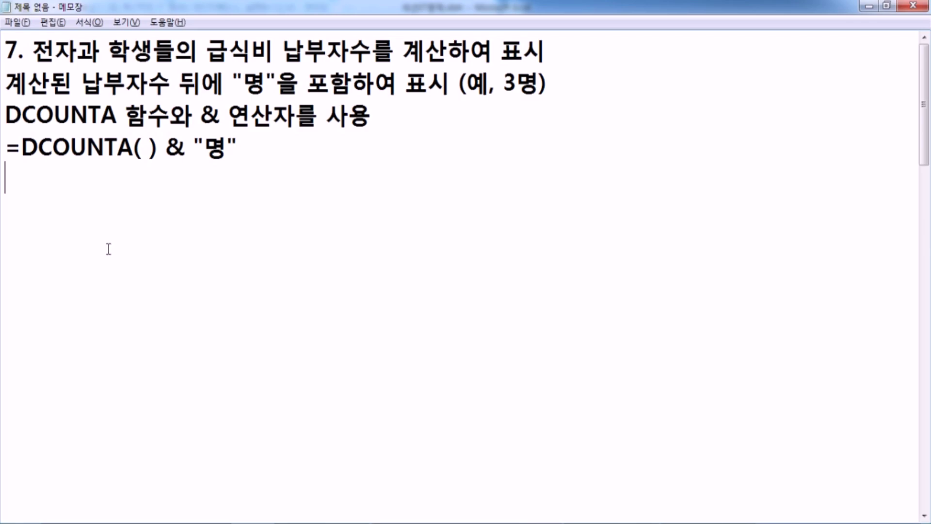
type("=DCOUNTA(A25:D31,D25,C25:C26)&\"명\"")
key("Return")
- Leave a blank line below the formula and add the note "* &연산자가 결합되면 결과는 무조건 문자가 된다."
key("Return")
type("* &연산자")
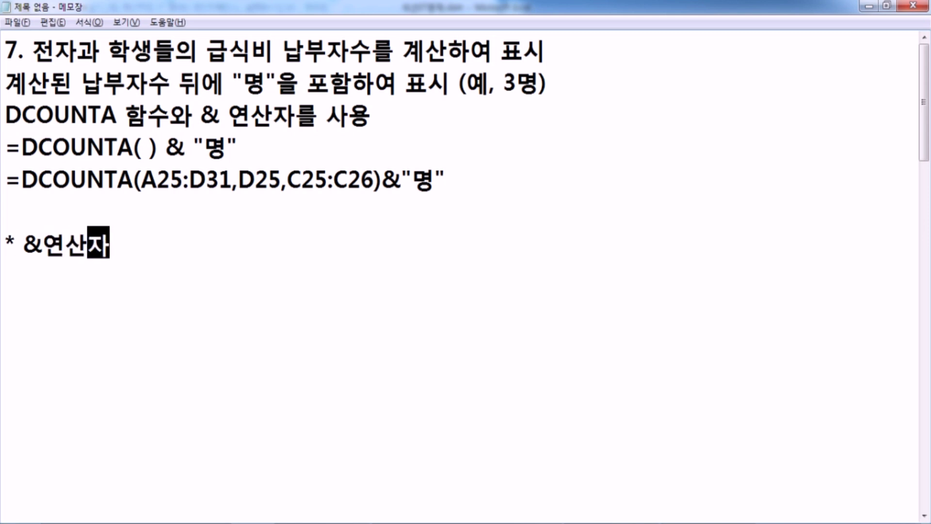
type("가 결합되면 ㄱ결과는 무조건 ")
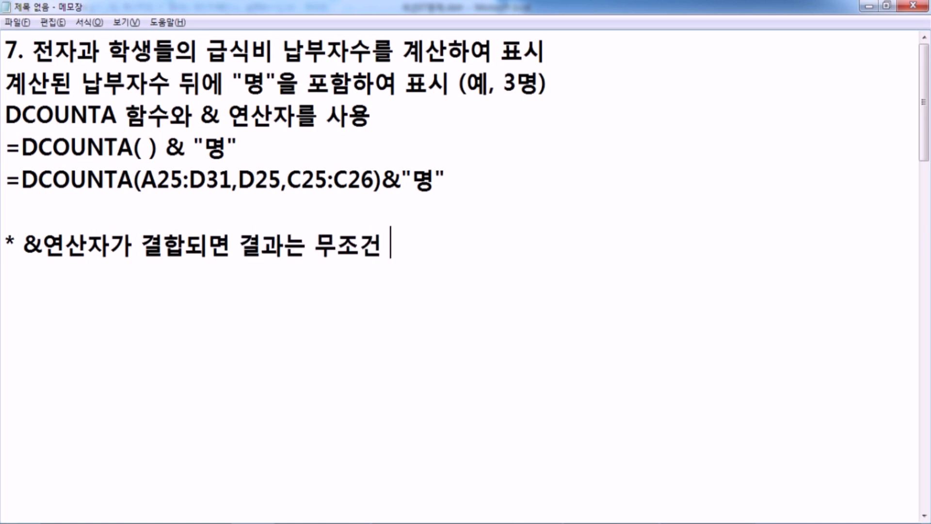
type("문자가 도된다.")
key("Return")
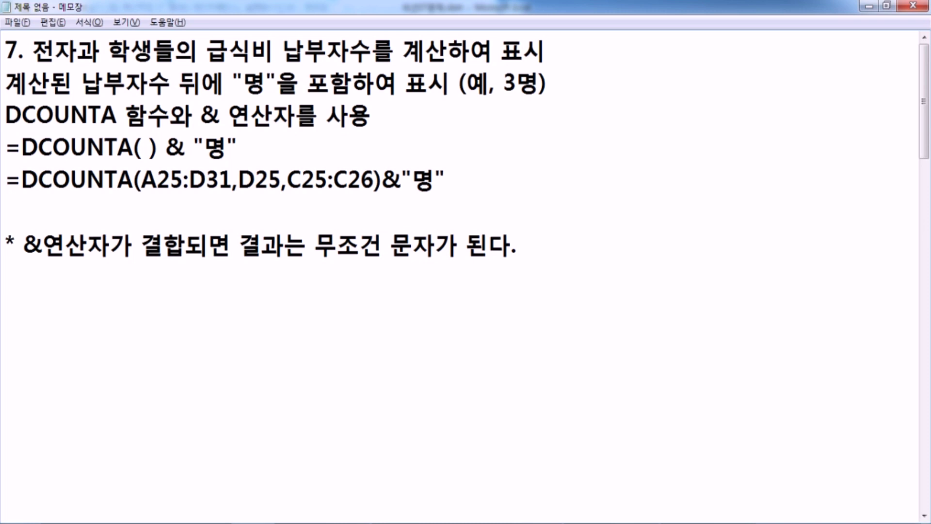
key("alt+Tab")
key("ctrl+Return")
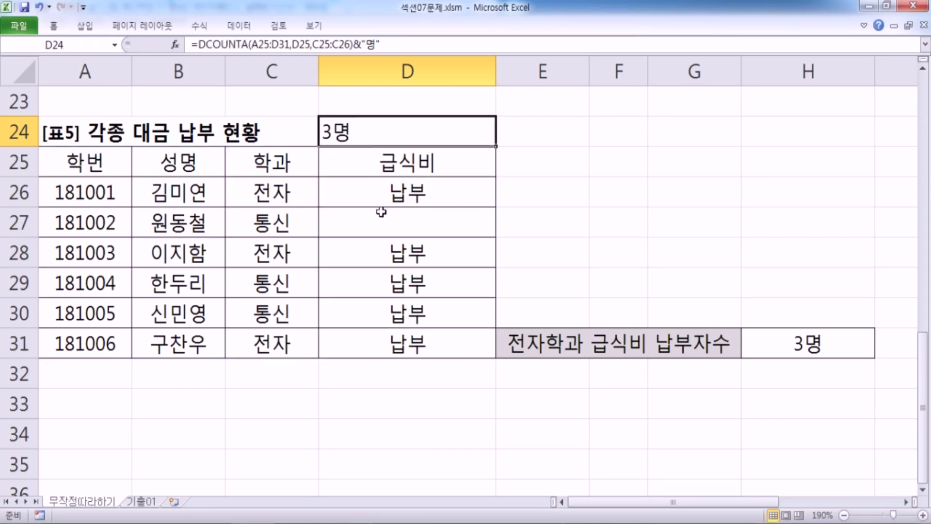
left_click(601, 190)
left_click(564, 203)
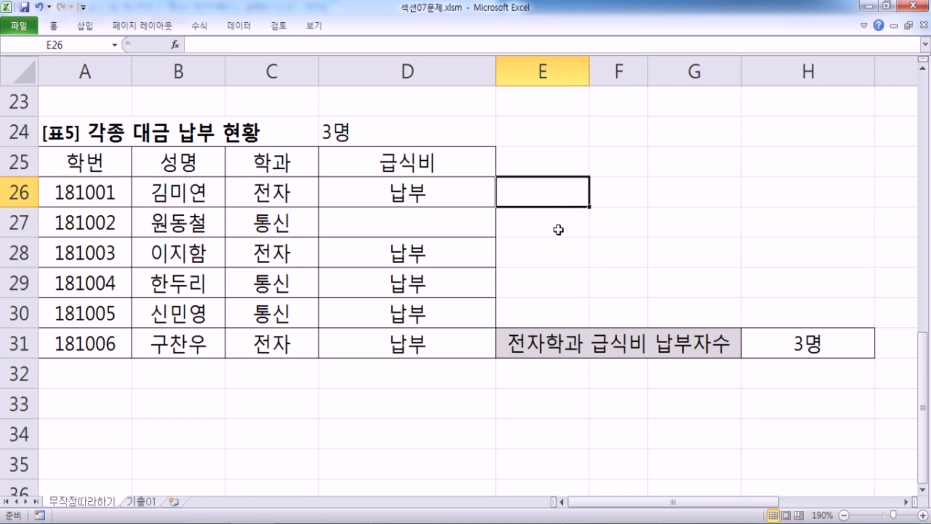
left_click(558, 228)
left_click_drag(545, 171, 534, 257)
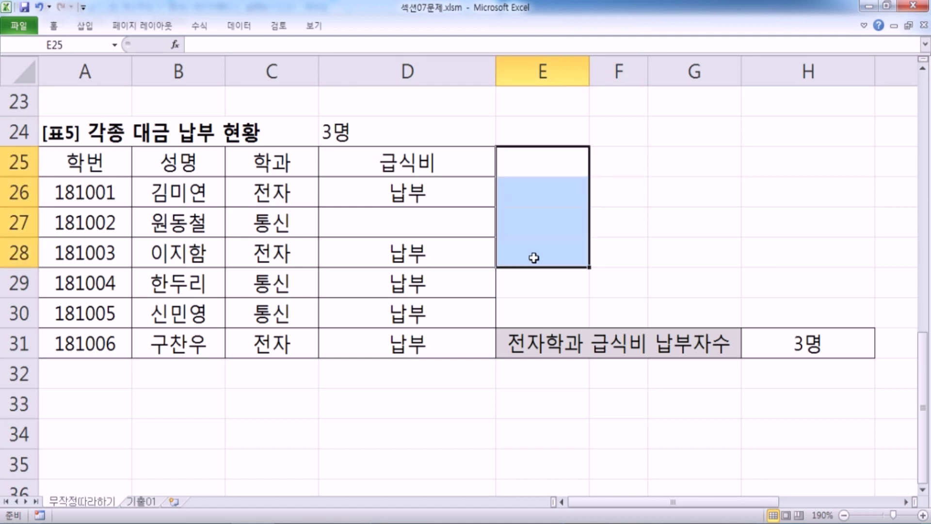
key("alt+Tab")
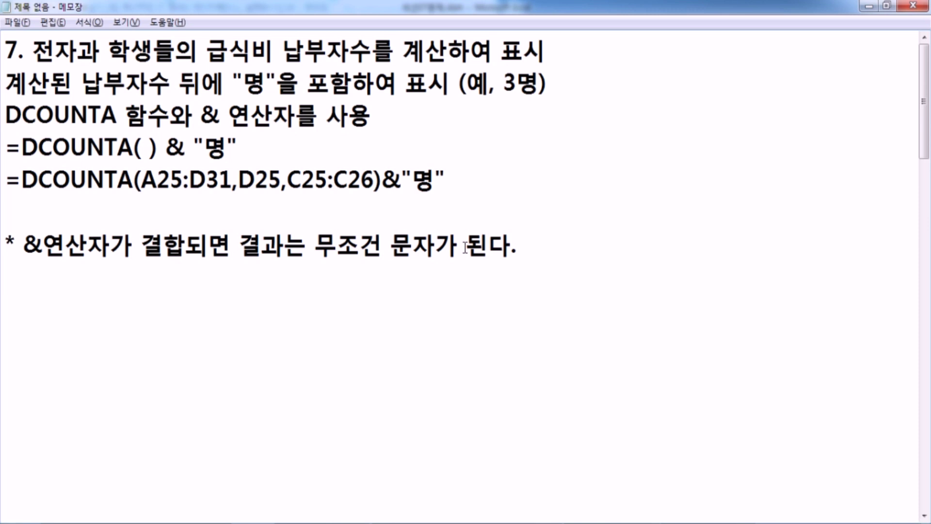
key("alt+Tab")
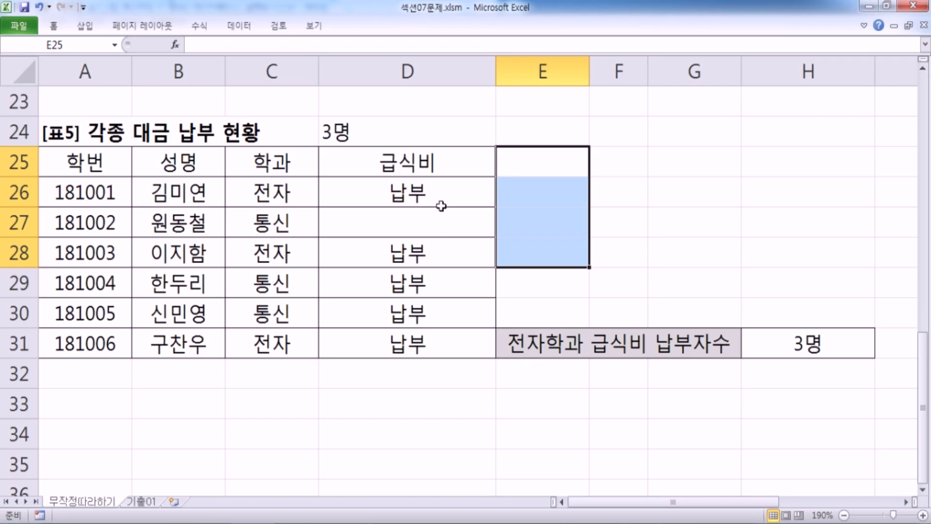
- Back in Excel, delete &"명" from D24's formula, leaving =DCOUNTA(A25:D31,D25,C25:C26)
left_click(361, 132)
double_click(428, 142)
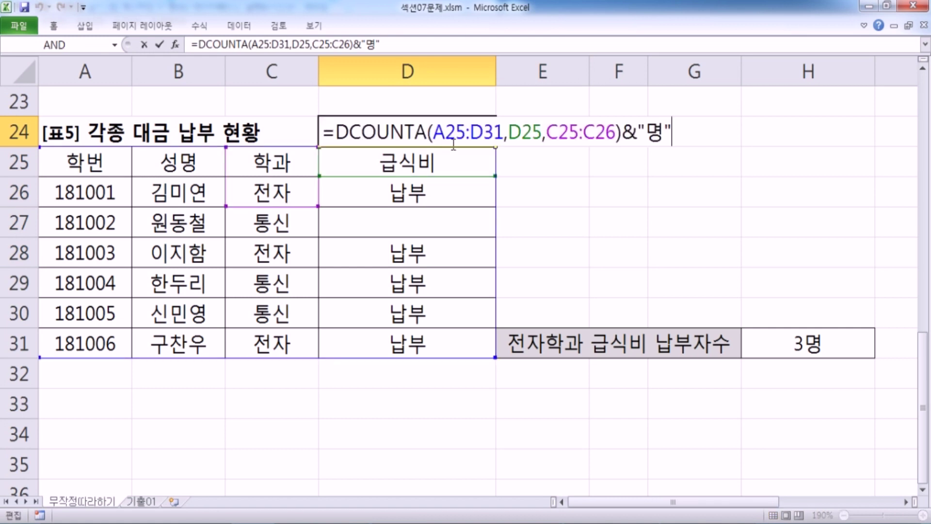
key("BackSpace")
key("BackSpace")
key("BackSpace")
key("BackSpace")
key("Return")
- Apply the custom number format G/표준명 to D24 and recheck its format code
left_click(430, 137)
key("ctrl+1")
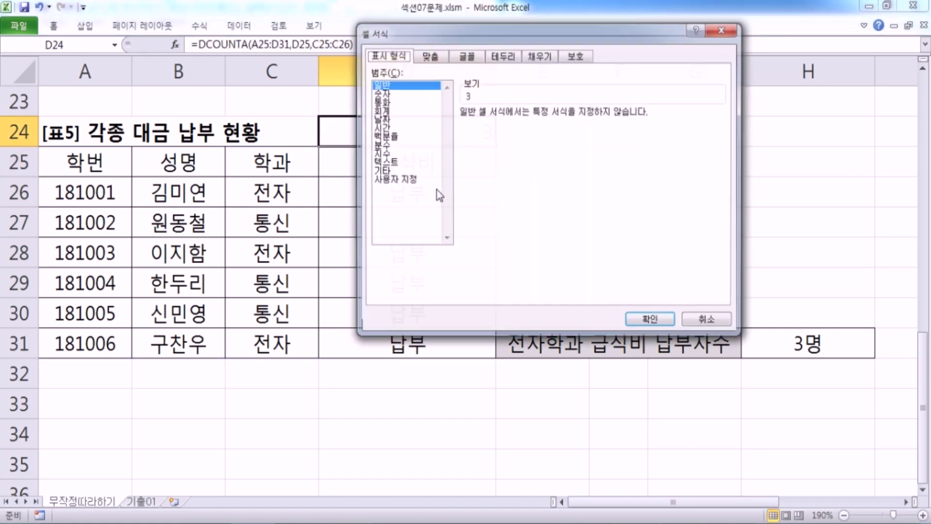
left_click(412, 179)
left_click(500, 123)
type("명")
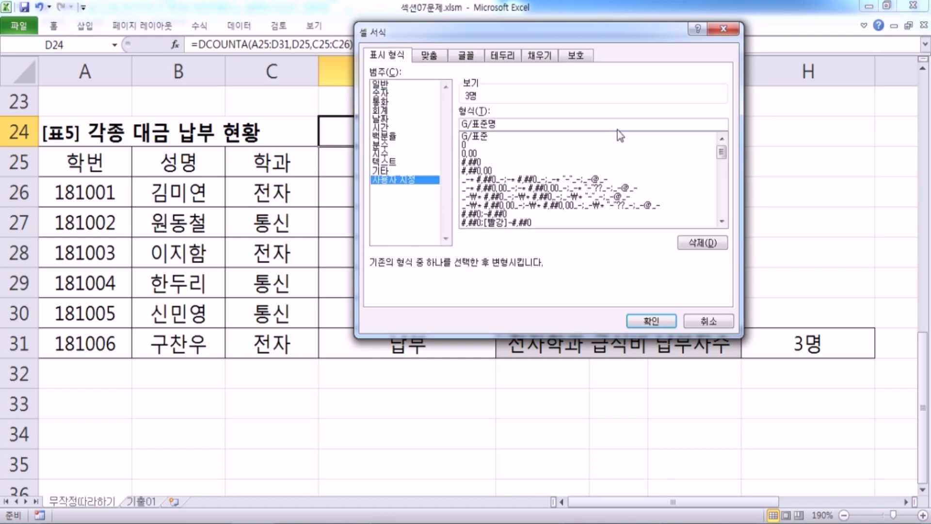
key("Return")
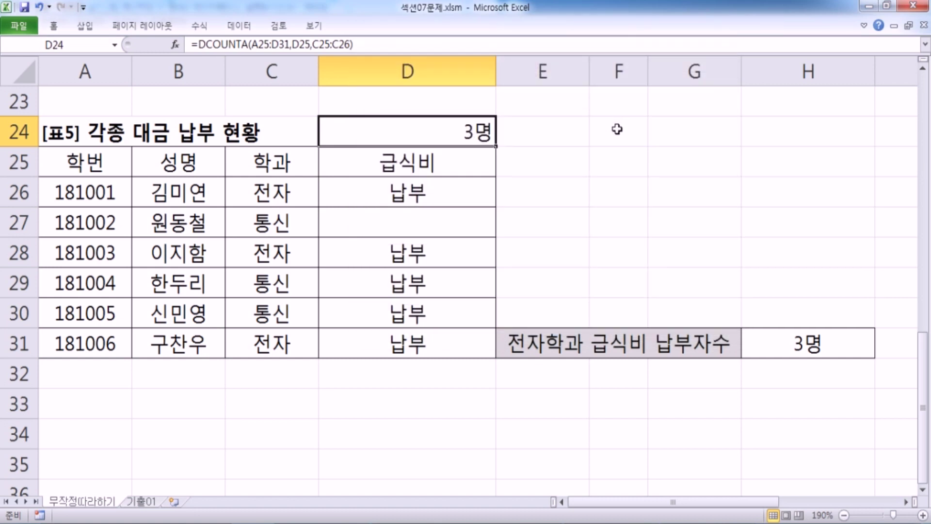
key("ctrl+1")
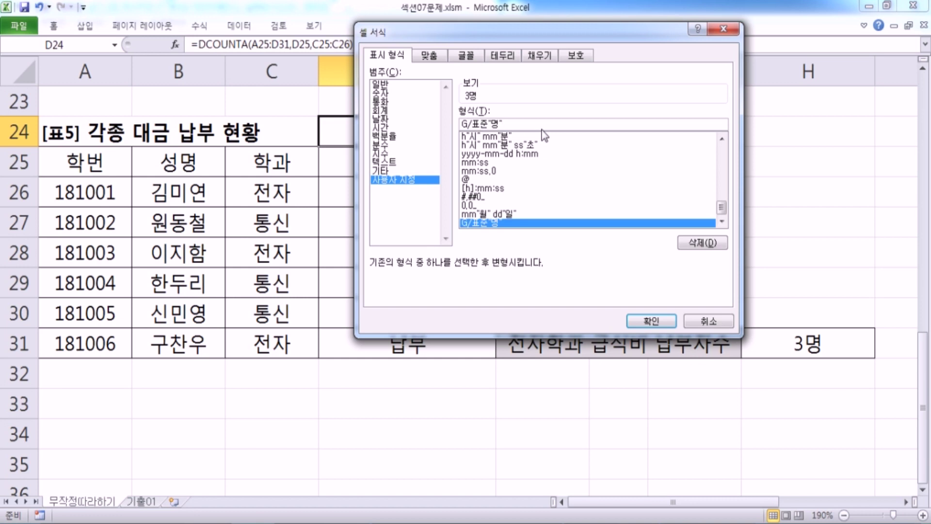
key("Return")
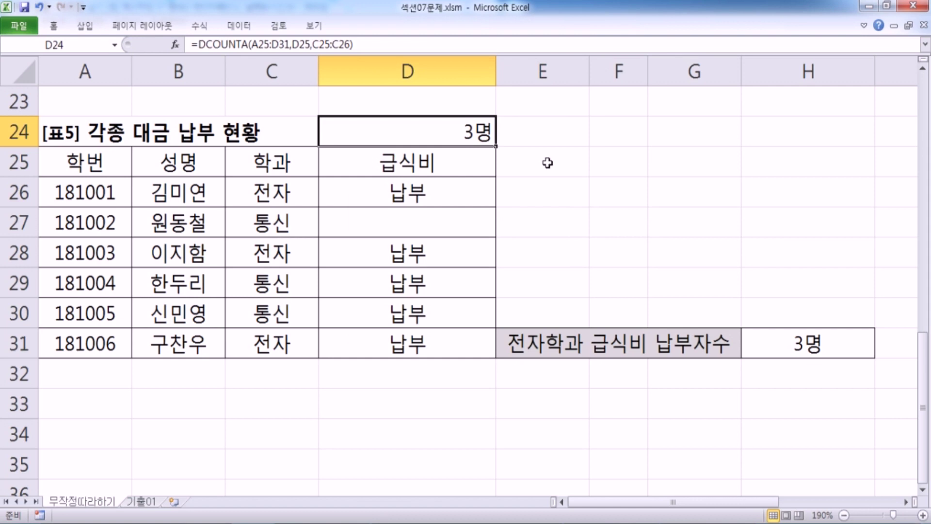
- Undo D24's custom number format and append &"명" to its DCOUNTA formula
key("ctrl+z")
key("F2")
type("&\"명\"")
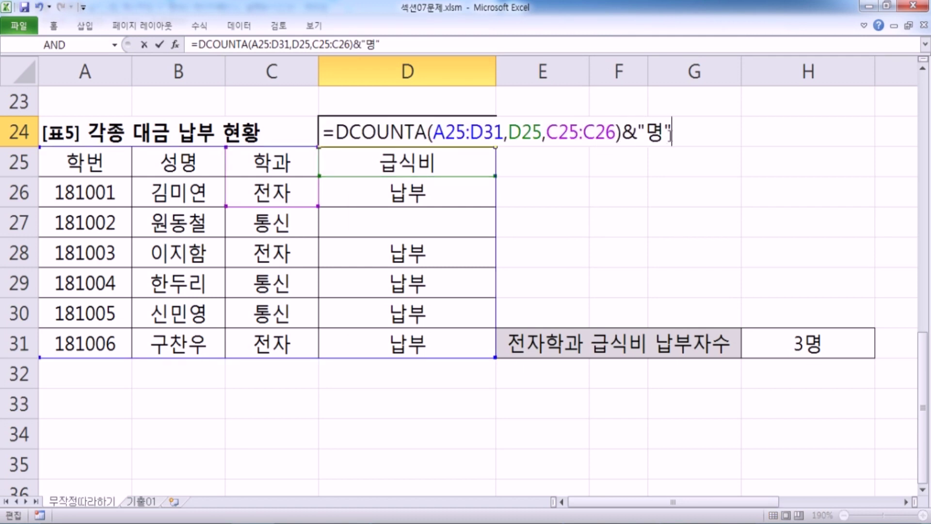
mouse_move(623, 138)
left_mouse_down()
mouse_move(647, 135)
mouse_move(630, 132)
left_mouse_up()
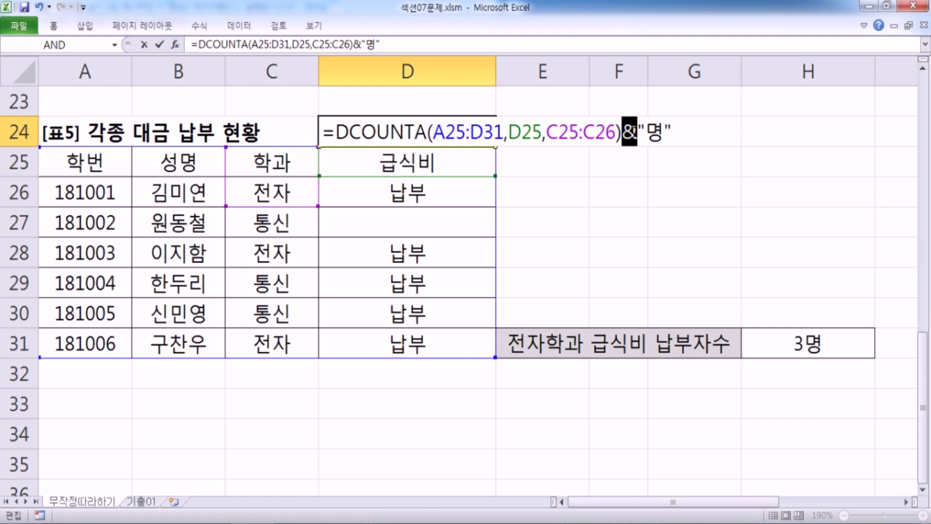
key("Return")
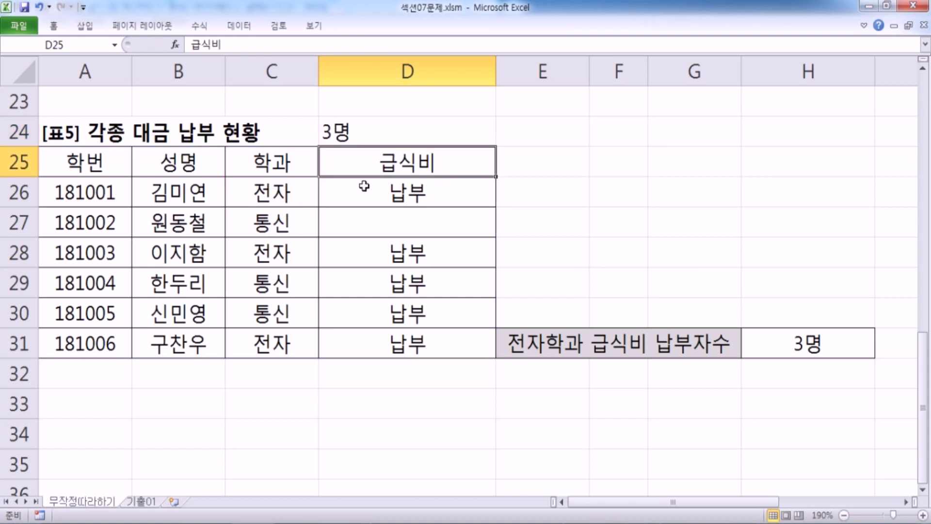
- Switch to Notepad and start a second note line reading "* 문자함수(LEFT, RIGHT, MID)"
key("alt+Tab")
type("*")
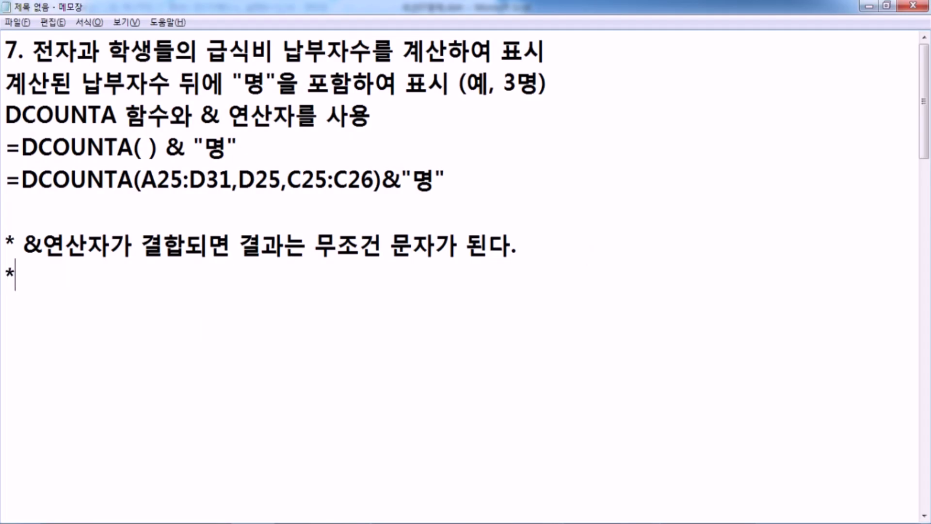
type(" 무ㄴ자열함")
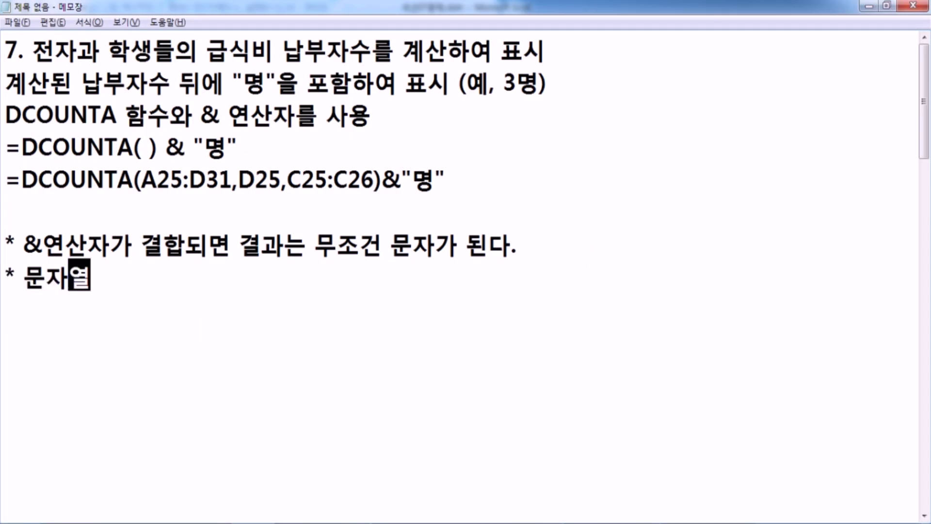
key("BackSpace")
key("BackSpace")
key("BackSpace")
key("BackSpace")
type("함수(LEFT, RIG")
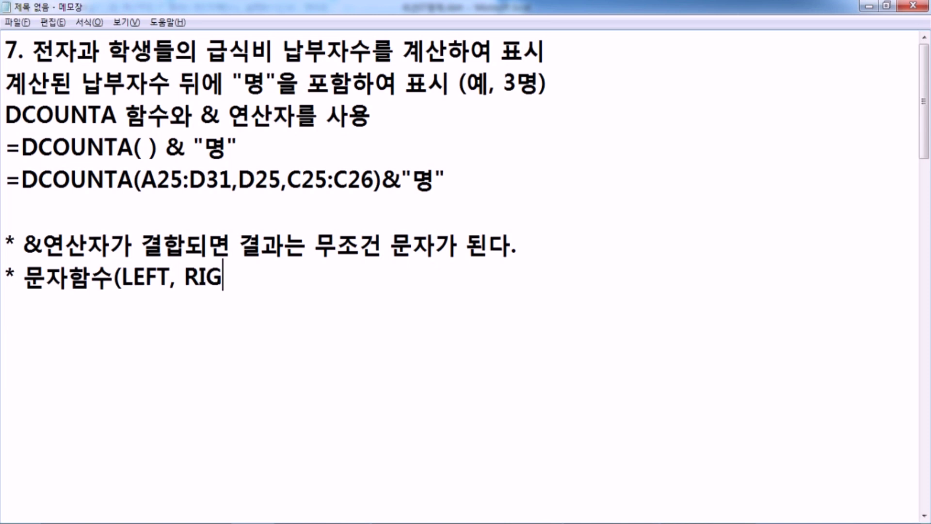
type("HT, MID)")
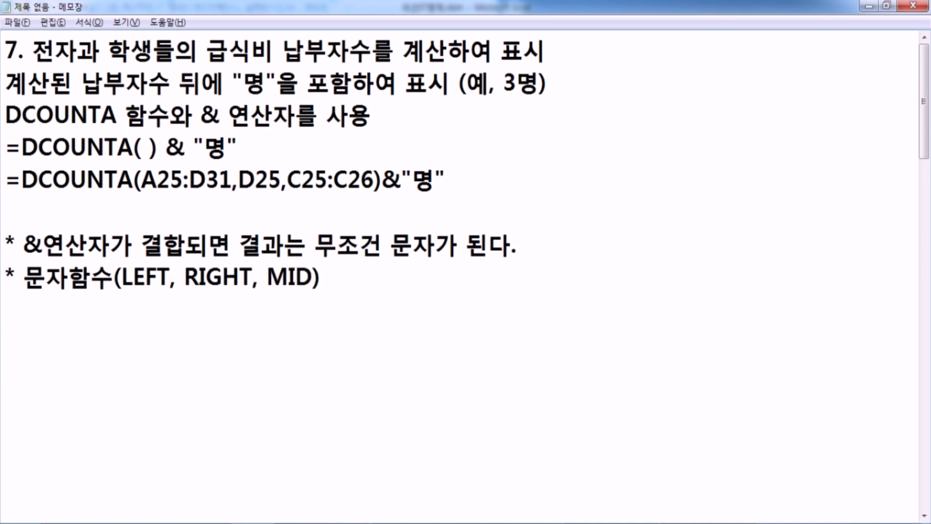
- Complete the second note with "를 거치면 결과는 당연히 문자가 된다." and end the line
type("가")
key("BackSpace")
key("BackSpace")
type("를 ㄱ거치면 결고과는 당여연히 문자가 도니")
key("BackSpace")
key("BackSpace")
key("BackSpace")
type("된")
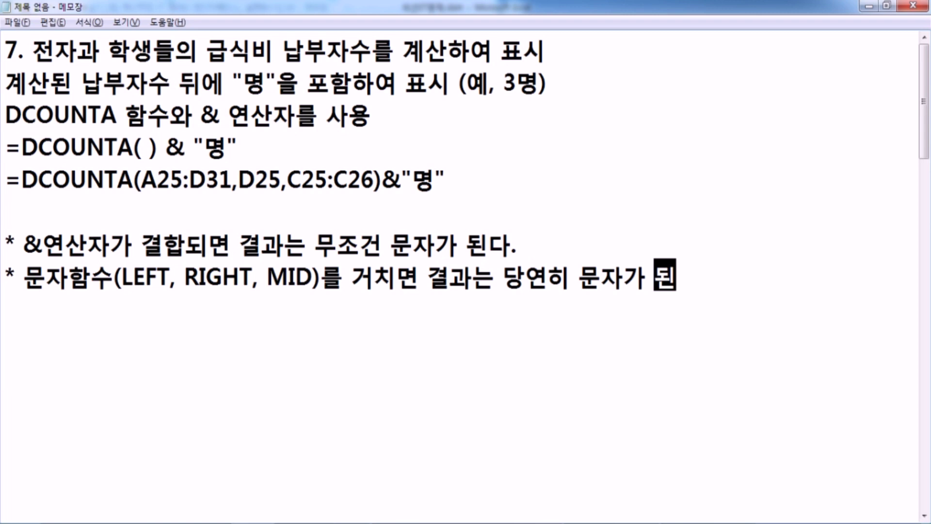
type("다.")
key("Return")
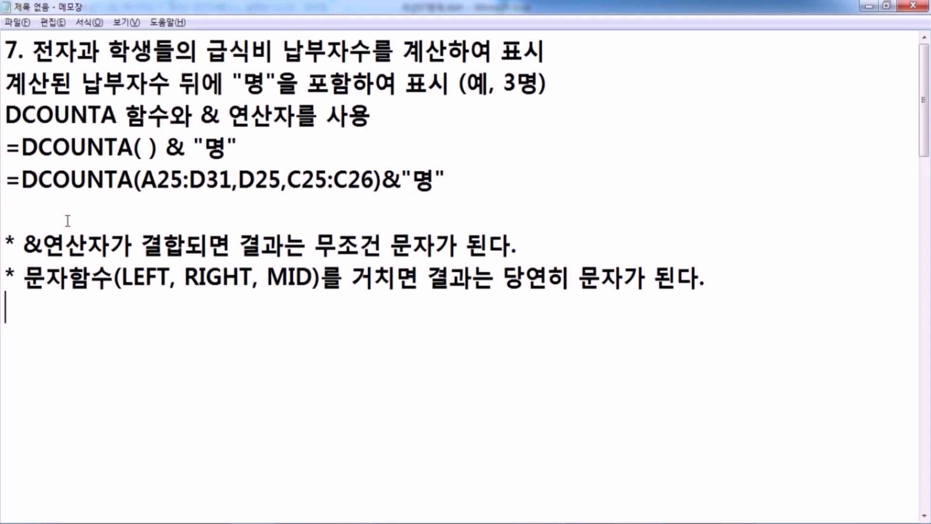
- Highlight the & in the first note, switch to Excel to recheck D24, and open the 기출01 sheet enlarged
left_click_drag(29, 243, 41, 245)
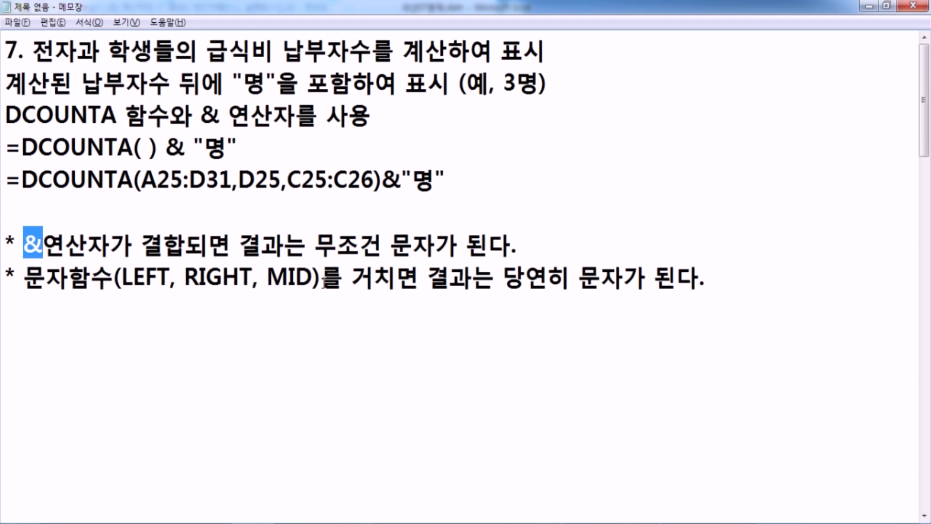
key("alt+Tab")
left_click(332, 134)
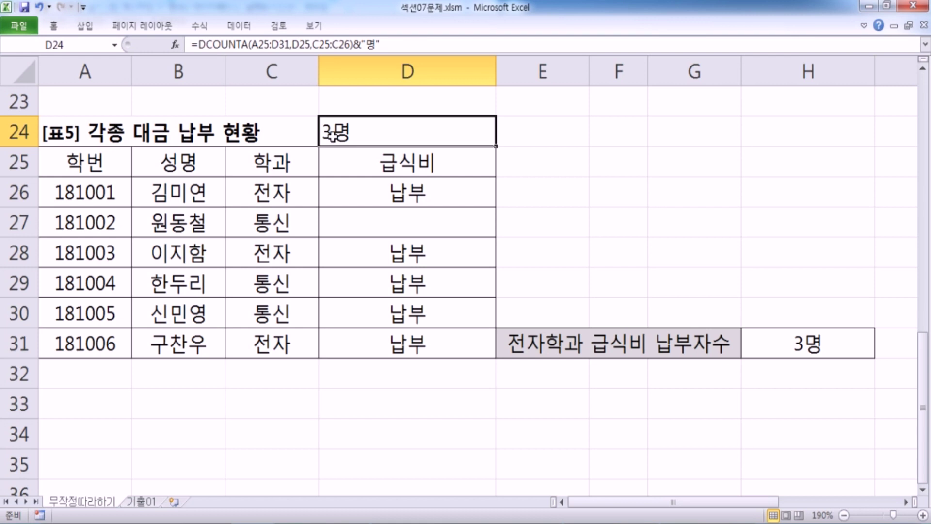
left_click(143, 503)
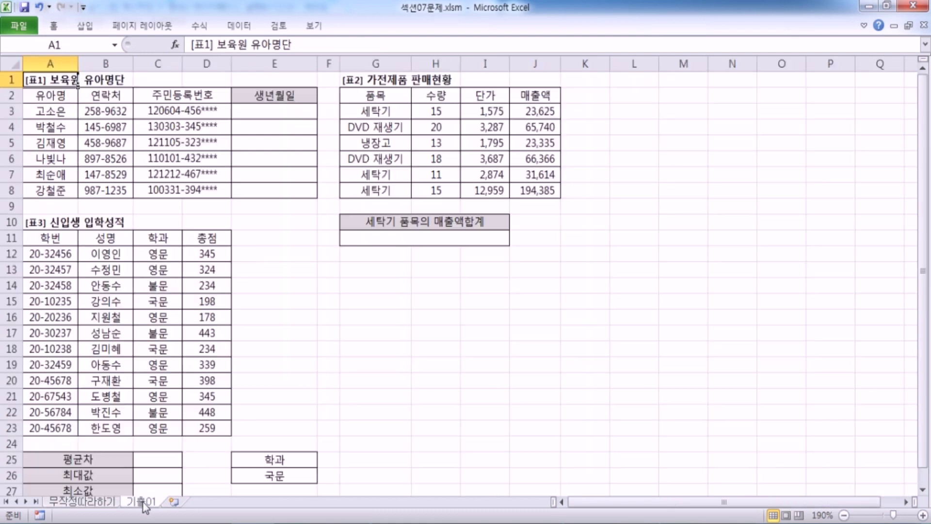
scroll(52, 124, "up", 5)
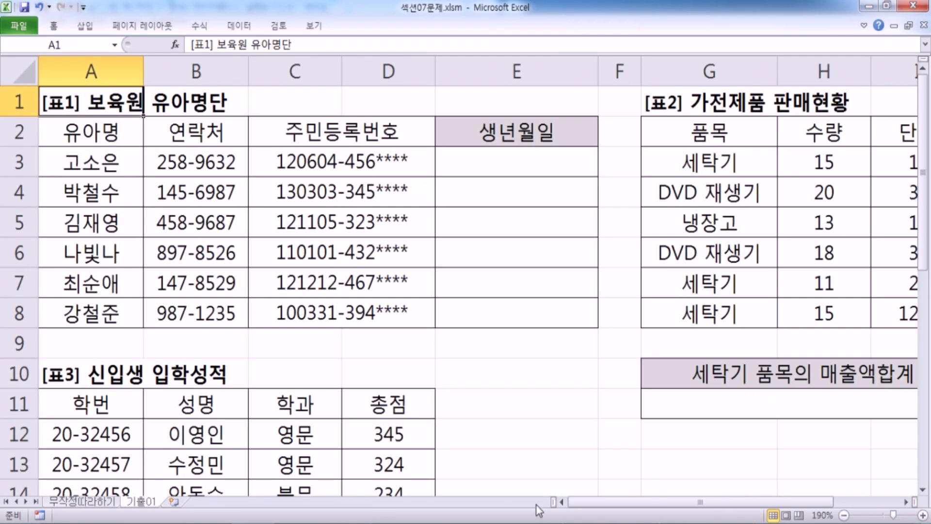
- Switch to Notepad and insert five blank lines between problems 1 and 2 of the page 106 section
key("alt+Tab")
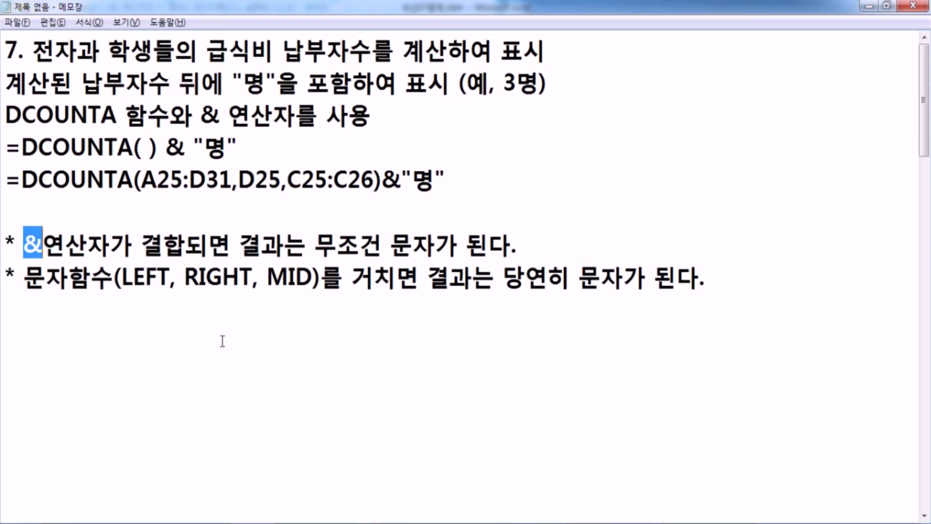
scroll(159, 322, "down", 10)
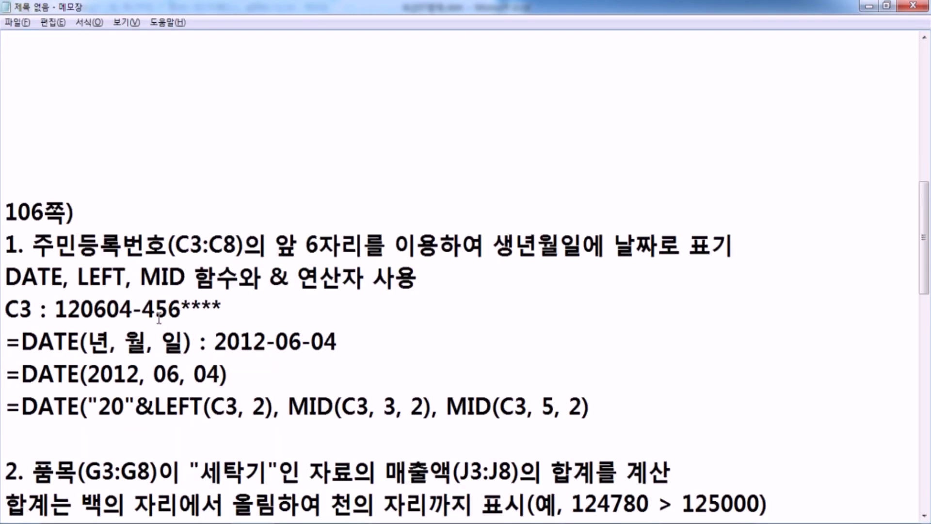
left_click(78, 242)
key("Return")
key("Return")
key("Return")
key("Return")
key("Return")
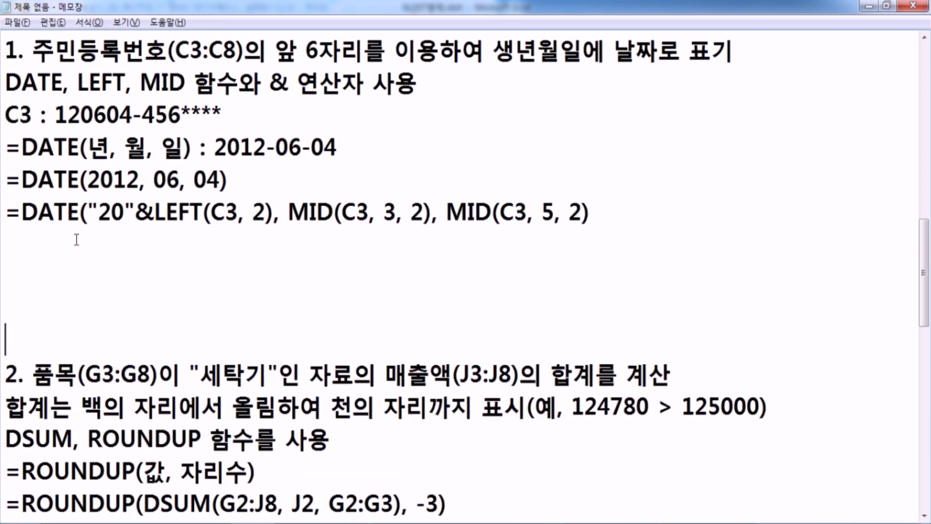
- Delete the DATE formula lines under problem 1 and the ROUNDUP formula lines under problem 2
left_click_drag(4, 145, 2, 251)
key("Delete")
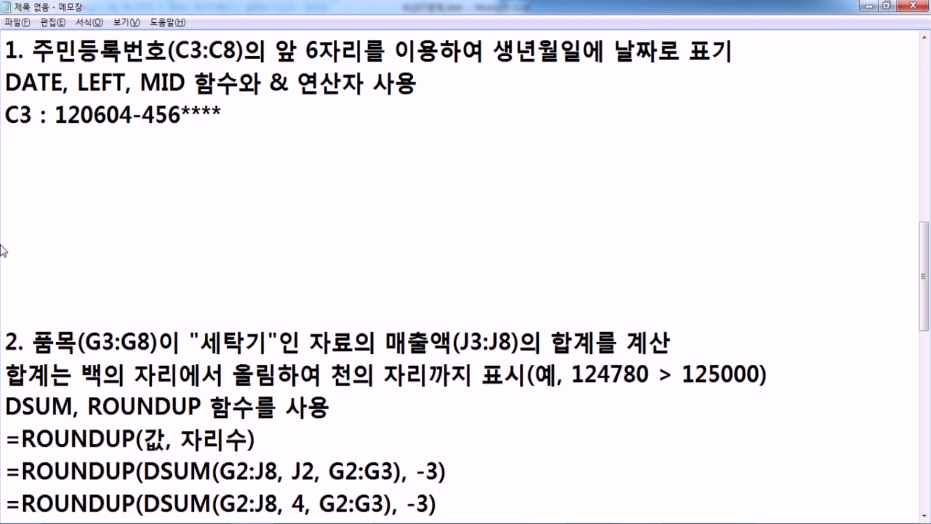
scroll(10, 358, "down", 1)
left_click_drag(7, 342, 4, 470)
key("Delete")
key("Return")
scroll(31, 300, "up", 5)
scroll(35, 300, "down", 4)
- Add three more blank lines in problem 1's answer area and place the cursor below the C3 example
left_click(21, 180)
key("Return")
key("Return")
key("Return")
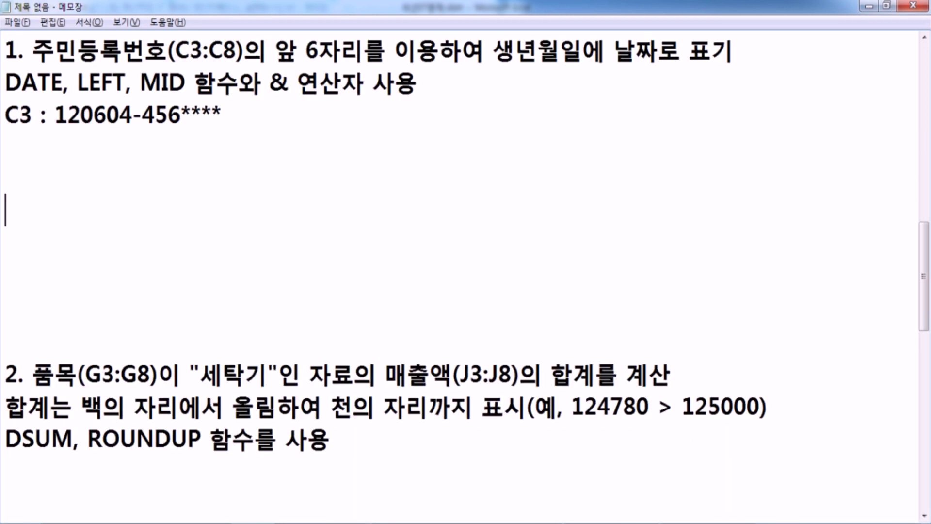
left_click(8, 156)
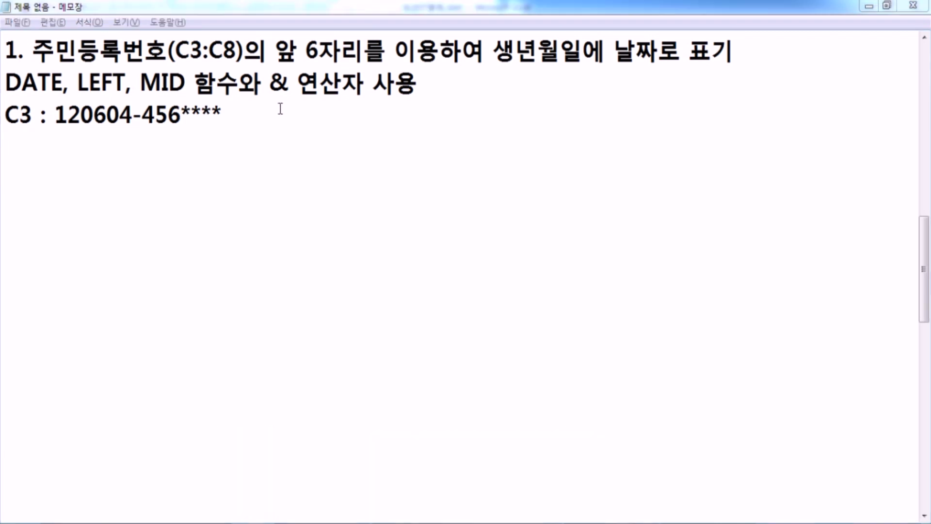
- Switch to Excel and highlight the six digits before the hyphen in C3, leaving the cell unedited
key("alt+Tab")
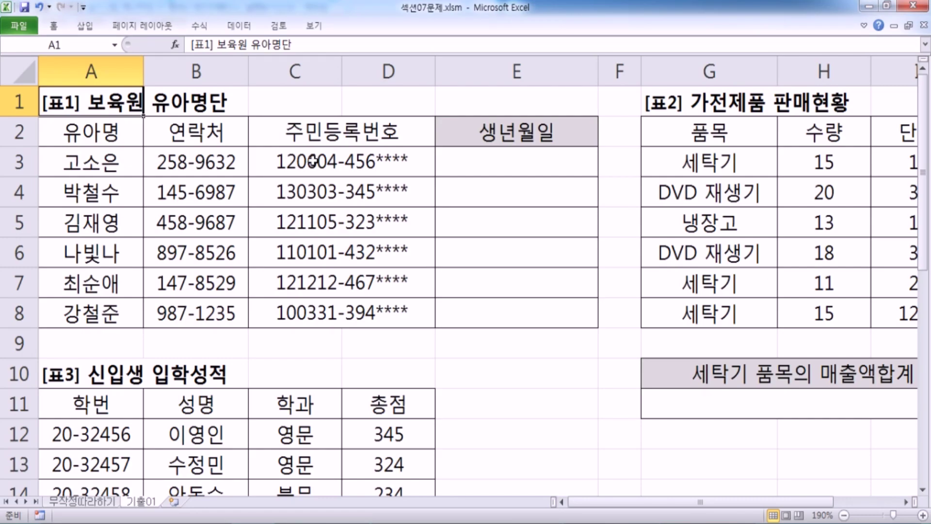
double_click(338, 160)
left_click_drag(338, 159, 281, 160)
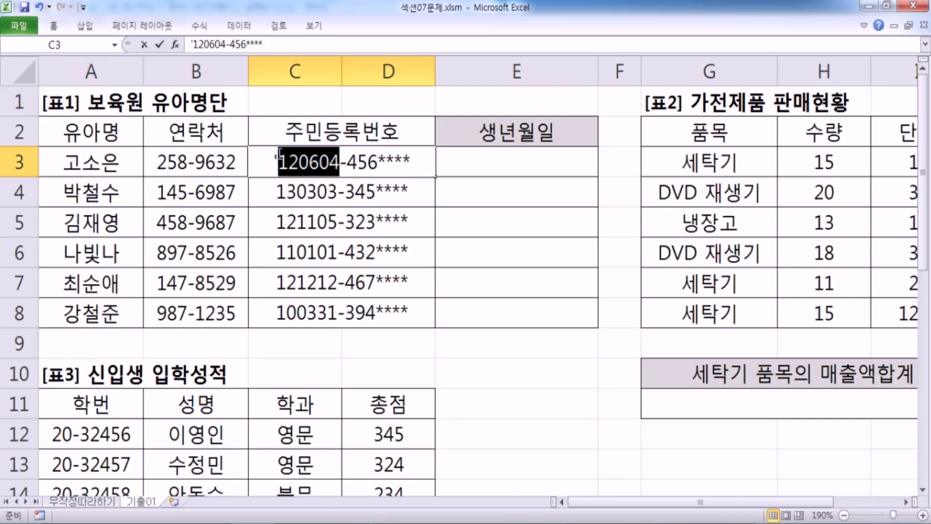
key("Escape")
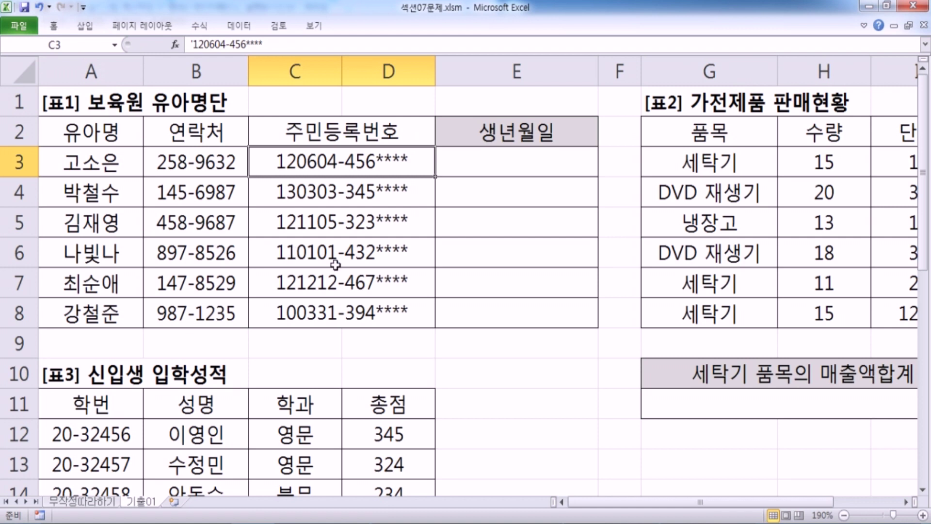
- Try removing the leading apostrophe from C3, undo the removal, and inspect the cell's content again
key("F2")
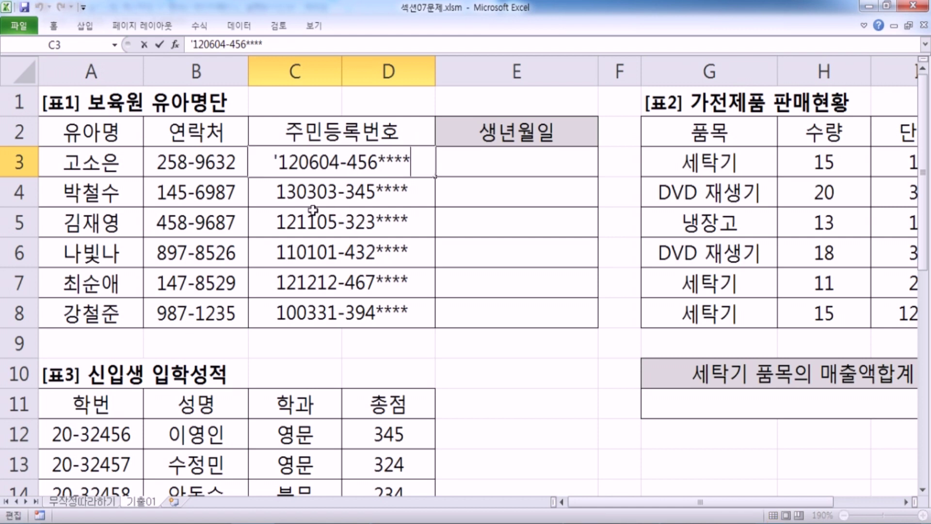
left_click(272, 164)
key("Delete")
key("Return")
key("ctrl+z")
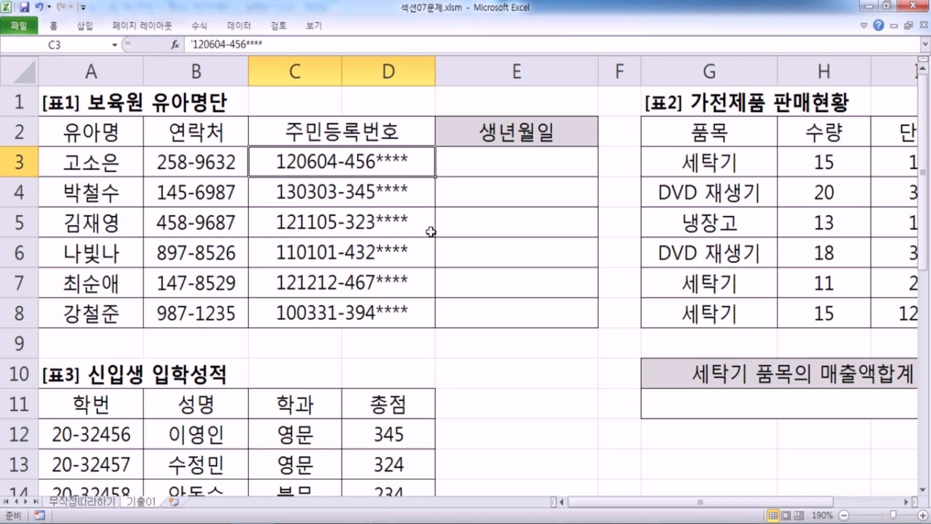
key("F2")
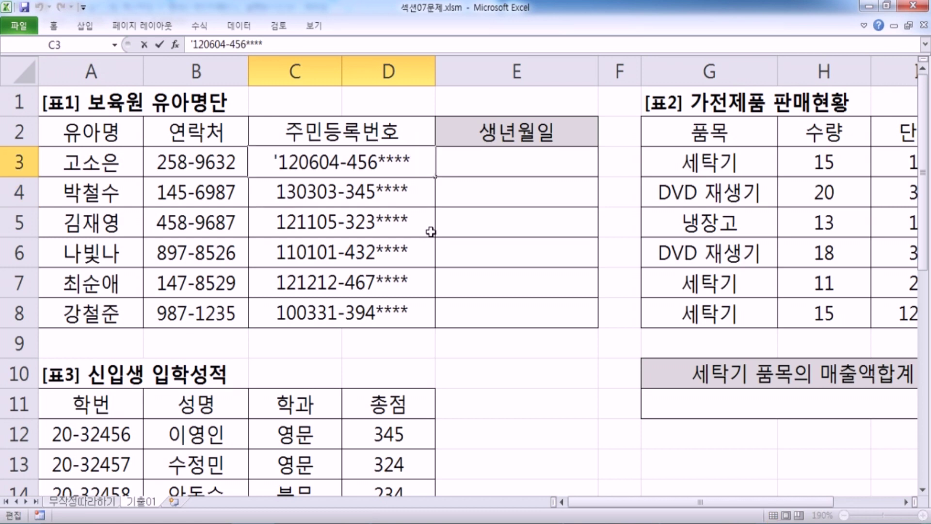
key("Escape")
- Enter 007 in E10 without an apostrophe, and replace it with 0000001
scroll(475, 233, "down", 2)
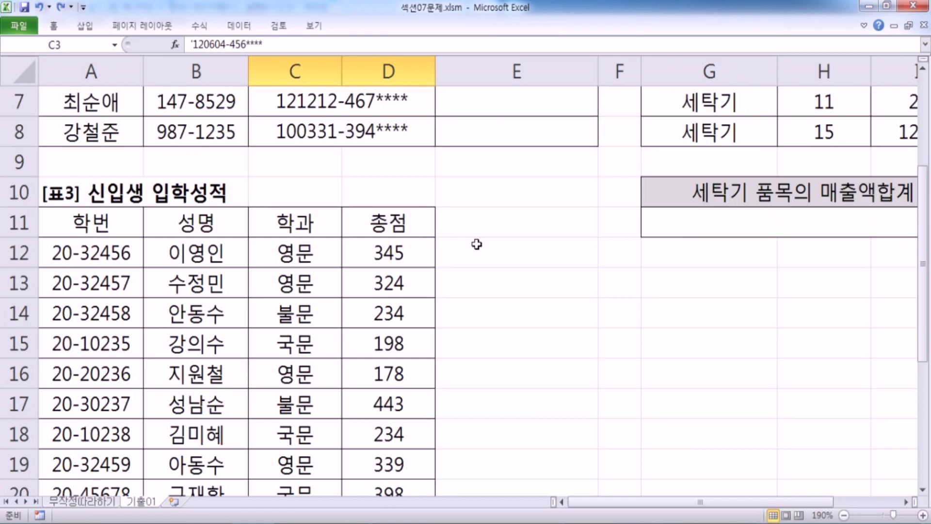
left_click(499, 195)
type("007")
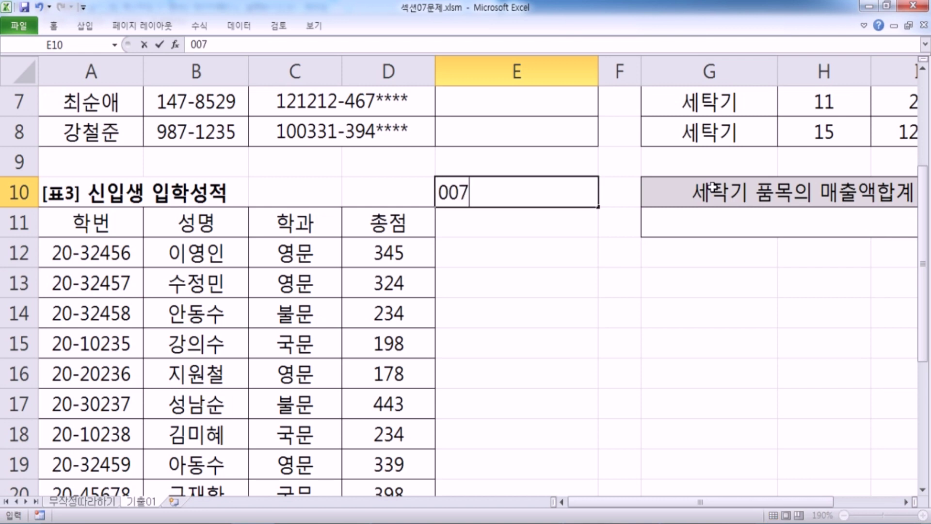
key("Return")
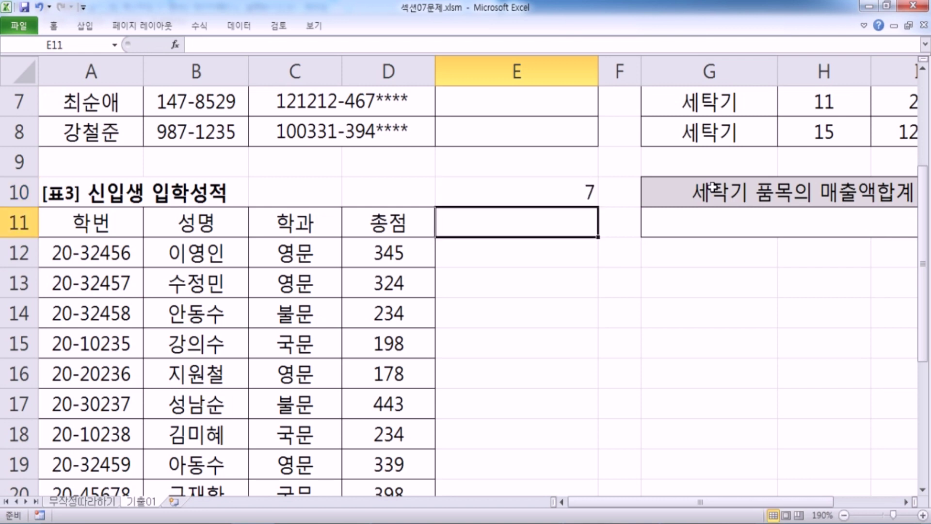
key("Up")
type("0000001")
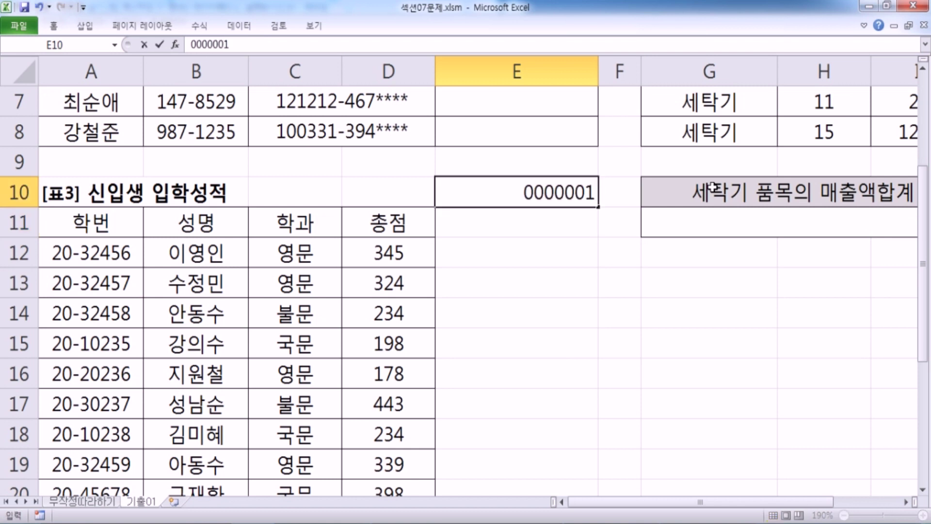
key("Return")
key("Up")
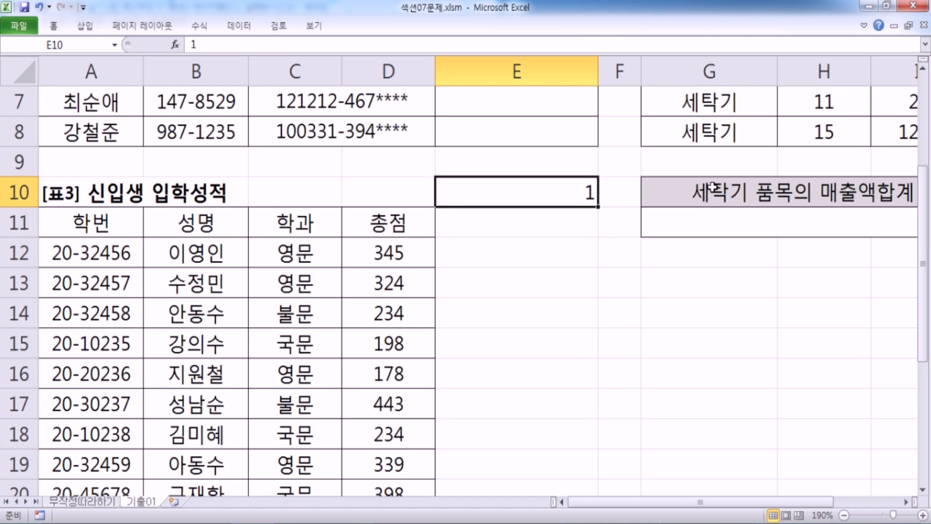
- Enter '007 in E10 as text with a leading apostrophe and inspect the cell's content
type("'")
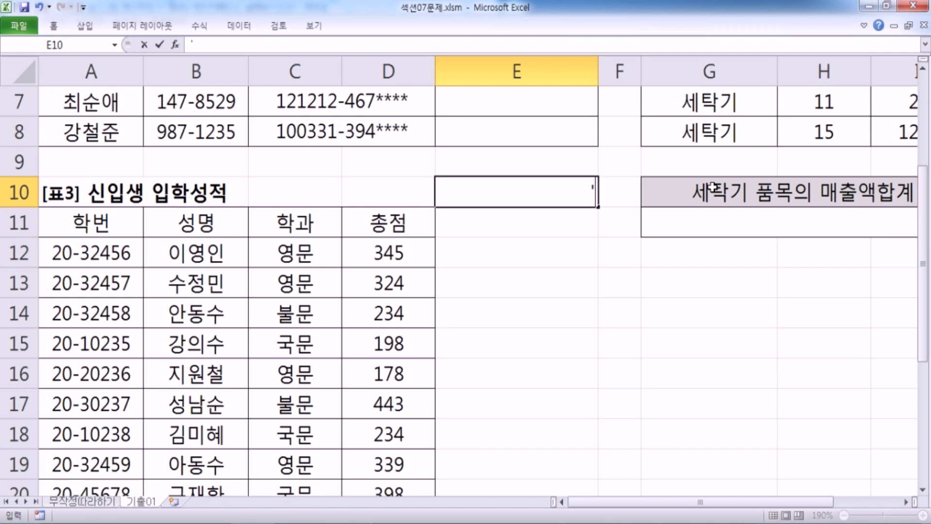
type("007")
key("Return")
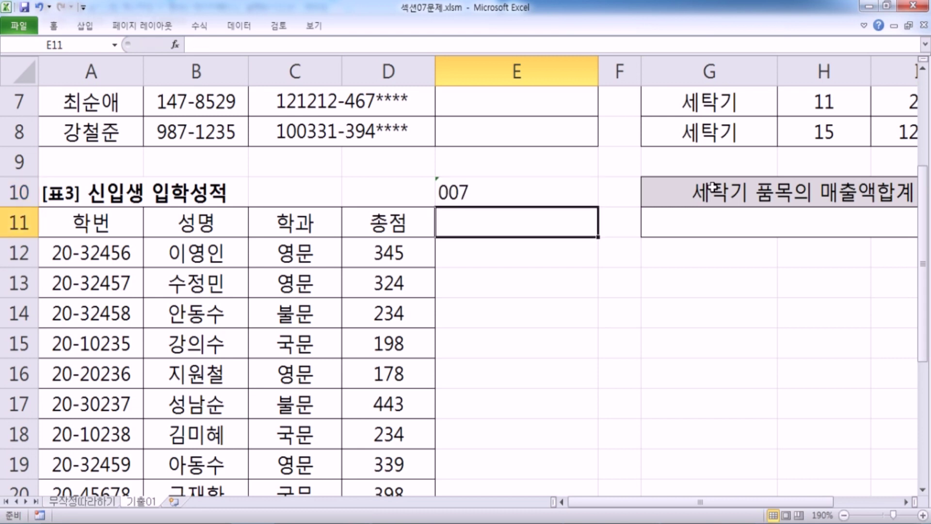
left_click(465, 201)
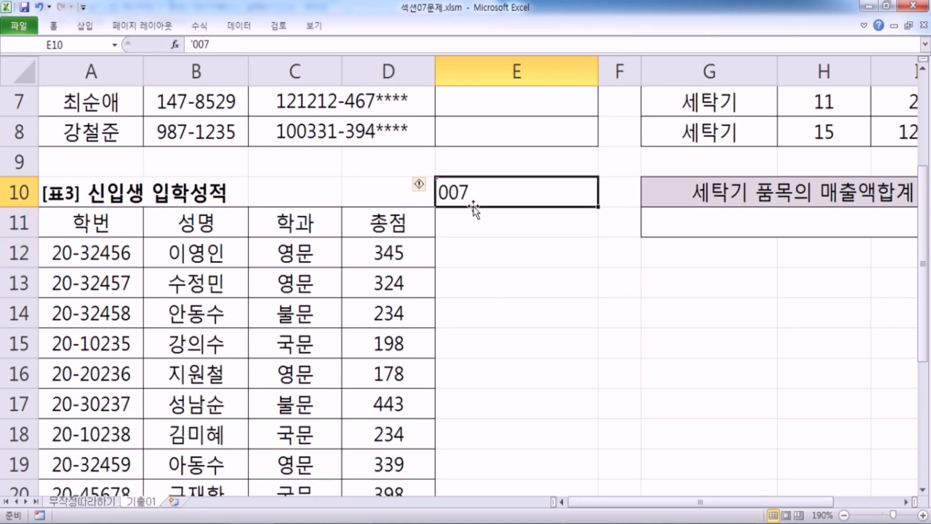
double_click(465, 203)
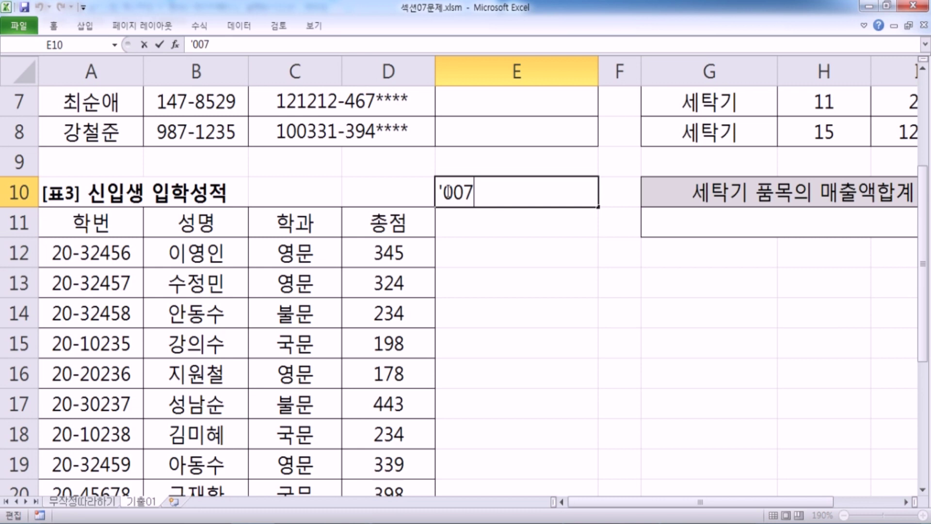
key("Escape")
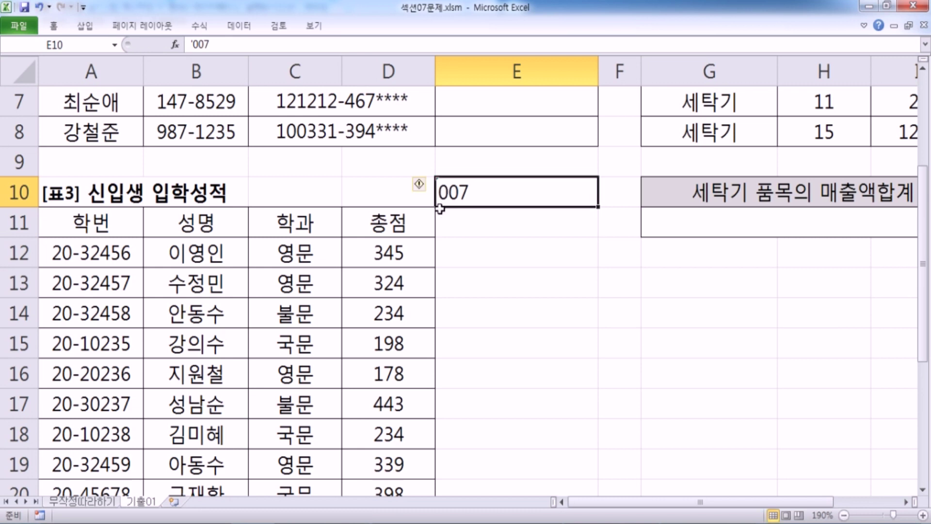
- Ignore the number-stored-as-text error flagged on E10
left_click(420, 190)
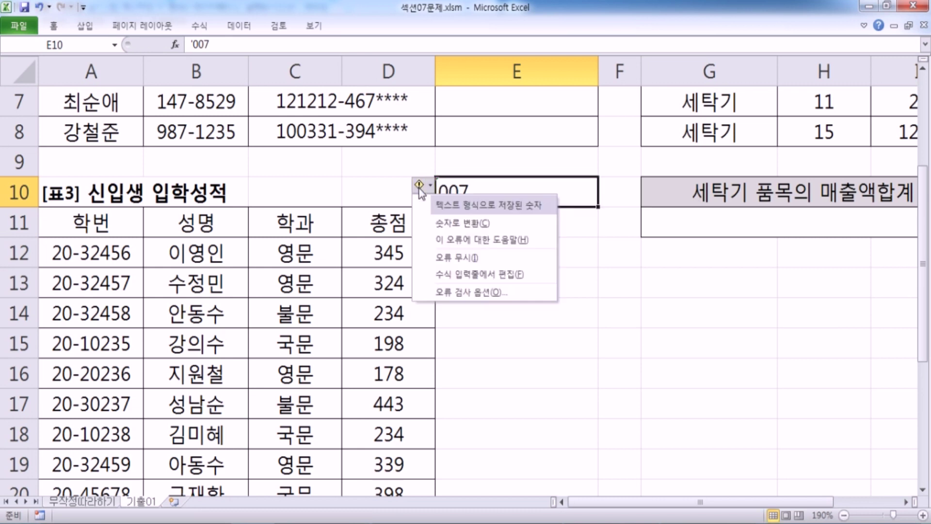
left_click(433, 257)
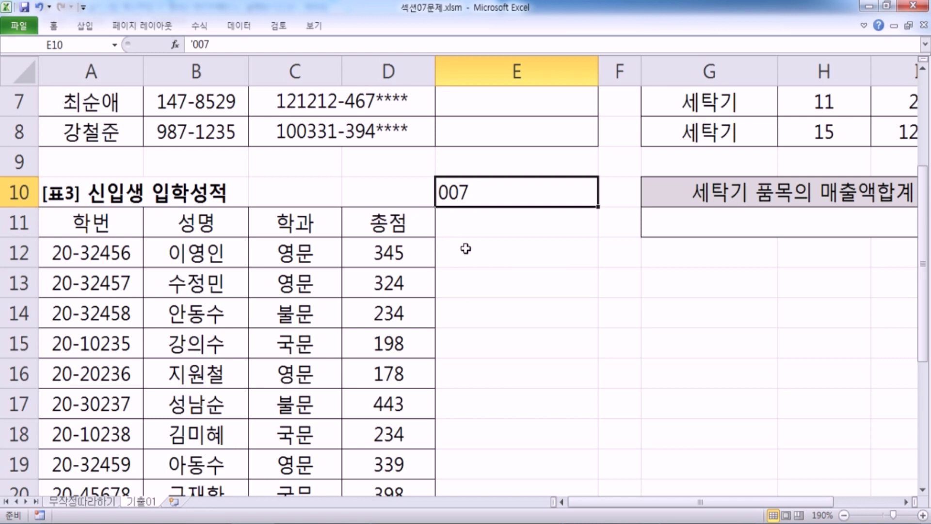
scroll(459, 241, "up", 1)
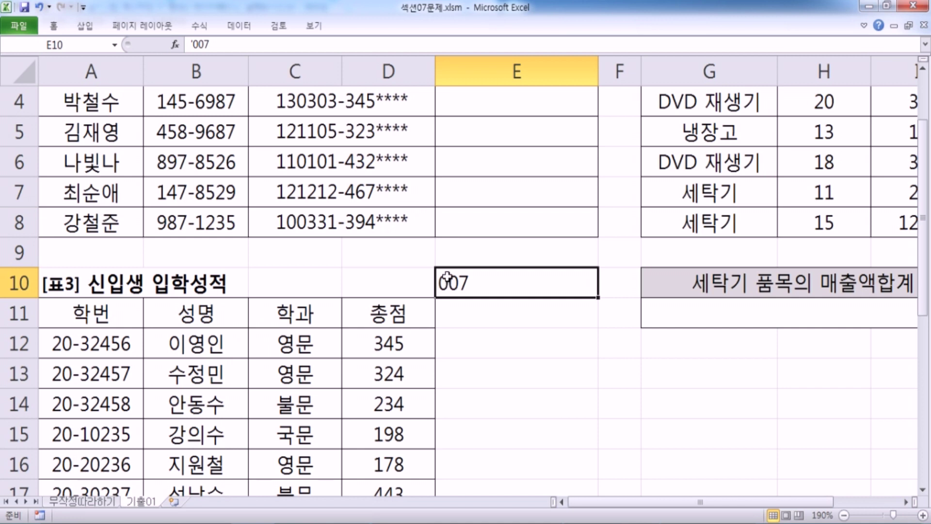
- Inspect the leading apostrophe in cell C3 and leave the cell's content as it is
scroll(446, 278, "up", 1)
left_click(284, 162)
key("F2")
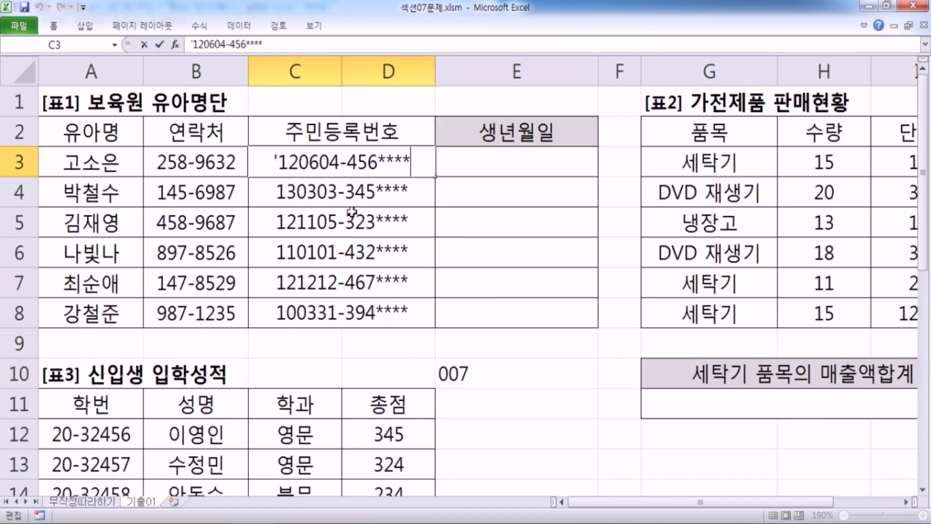
key("Home")
key("Escape")
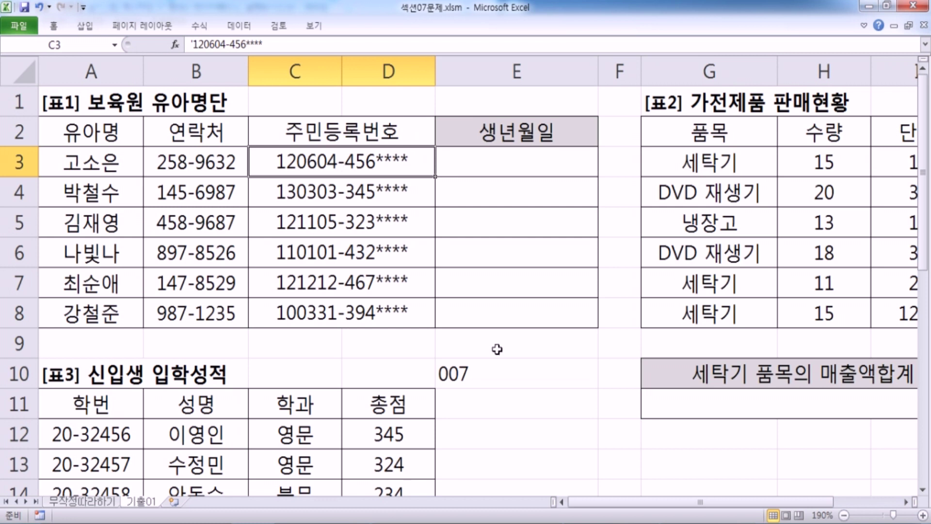
- Clear the 007 entry from E10 and select E3, the first cell under 생년월일
left_click(485, 379)
key("Delete")
left_click(450, 163)
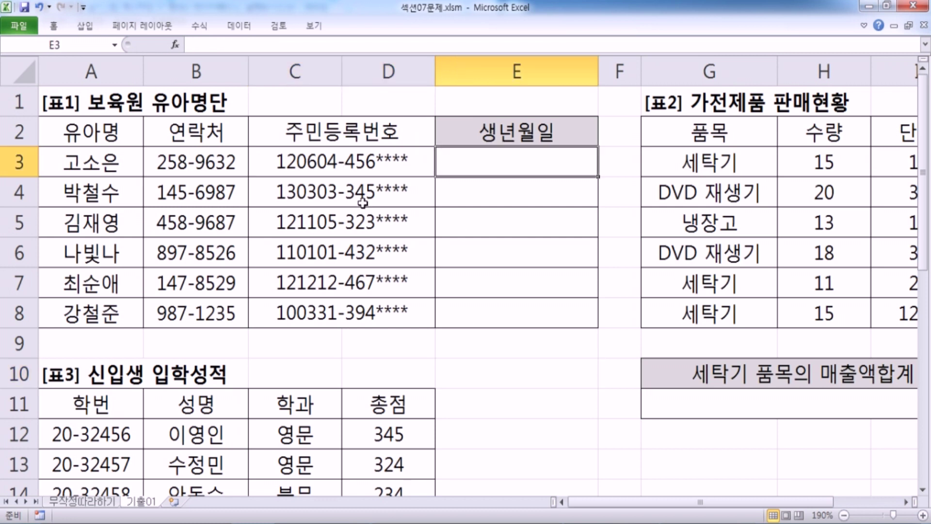
- Switch to Notepad and add the full birth date, in year-month-day form, on a new line below the C3 number
key("alt+Tab")
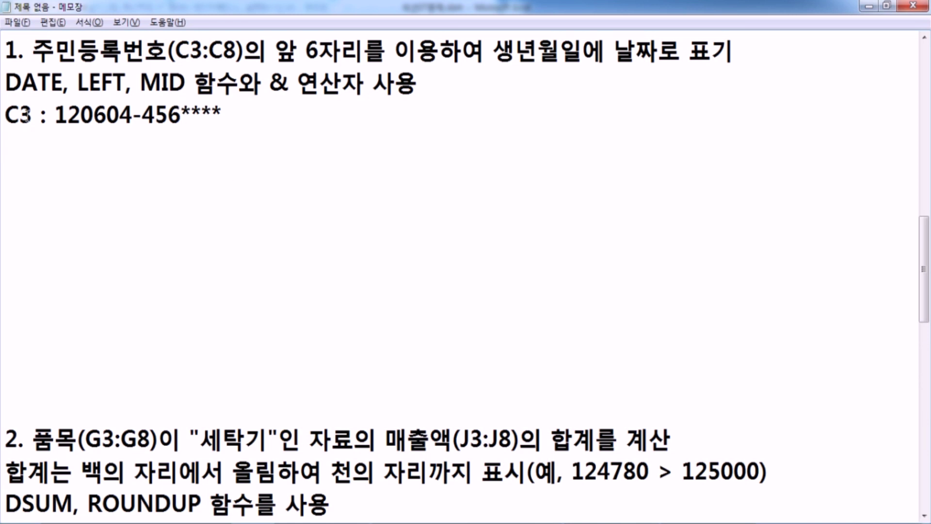
left_click(59, 115)
left_click_drag(60, 117, 223, 121)
left_click(222, 127)
key("Return")
type("2012-06-04")
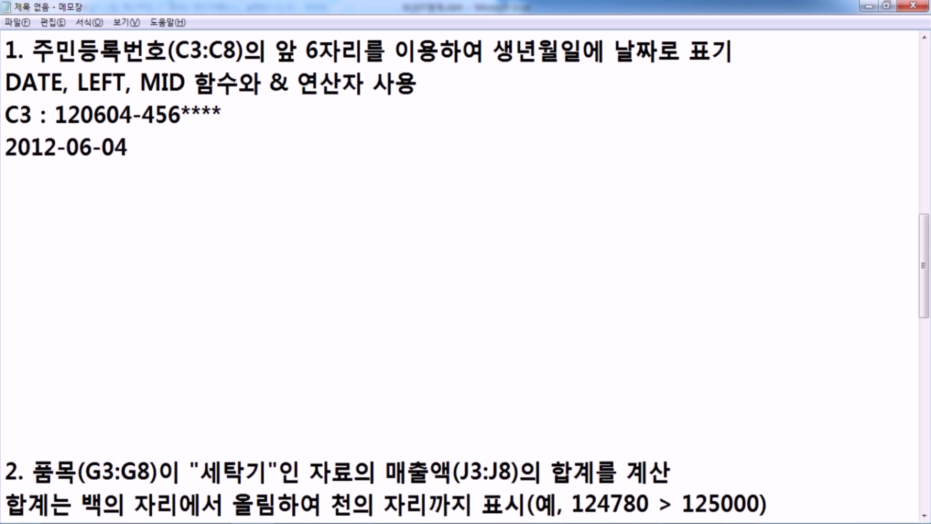
- Compare the worksheet's birth-date column with the Notepad problem, examining the & operator and the year's 20 prefix
key("alt+Tab")
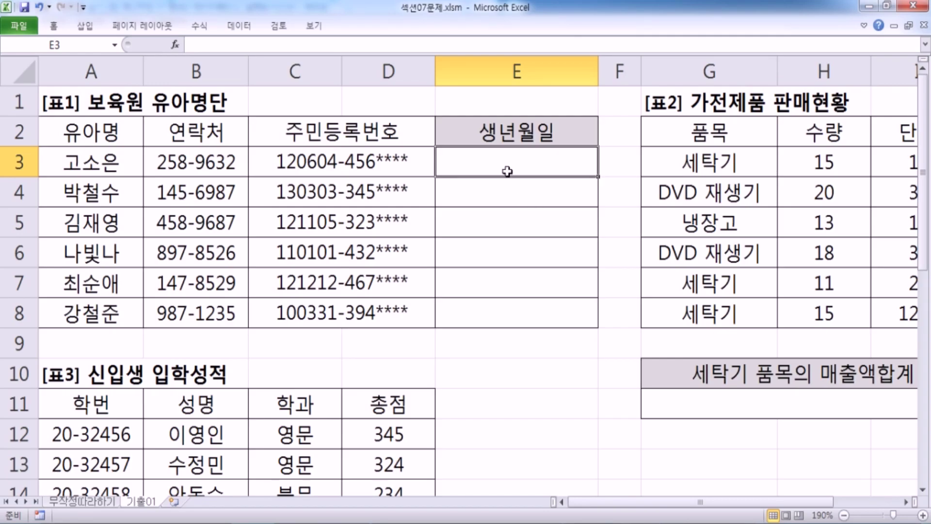
key("alt+Tab")
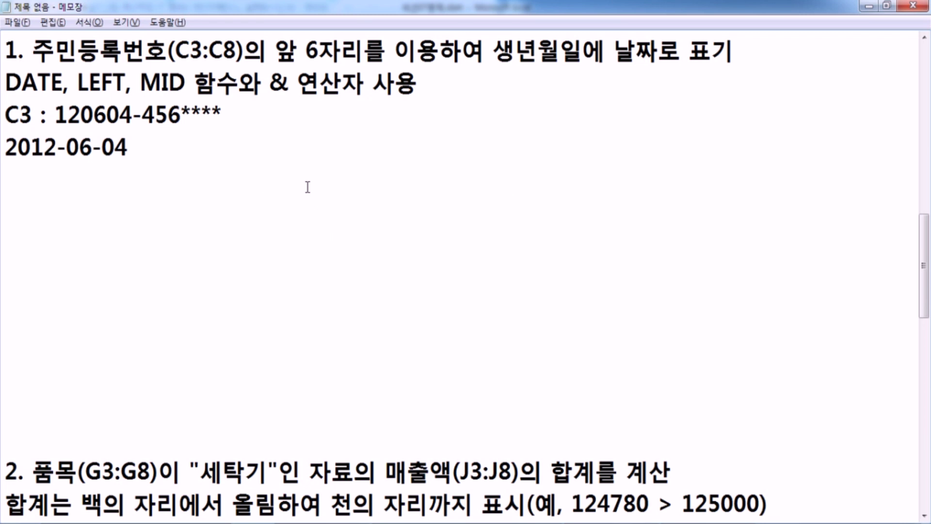
key("alt+Tab")
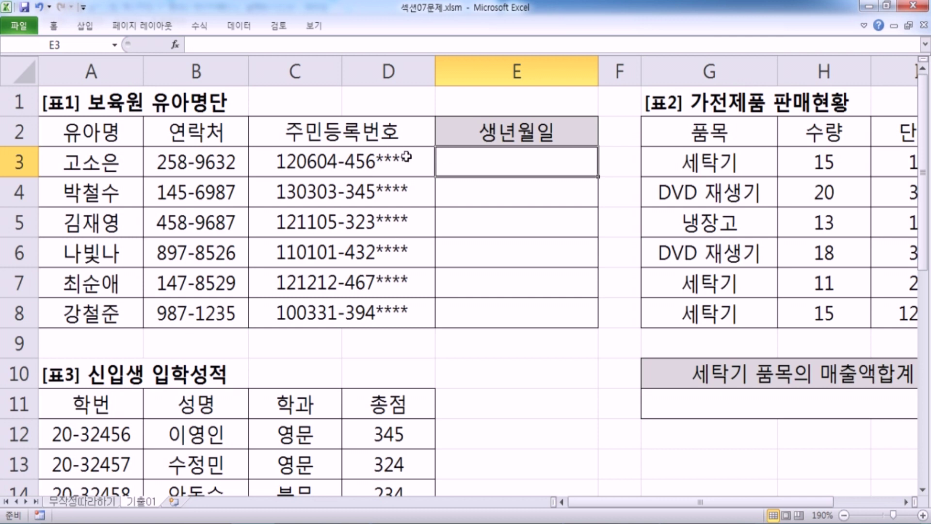
key("alt+Tab")
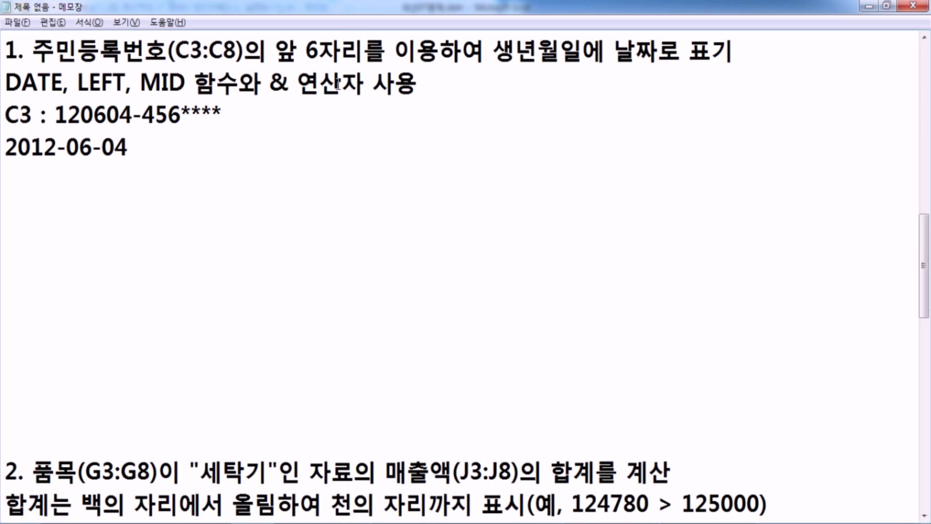
left_click_drag(270, 82, 290, 83)
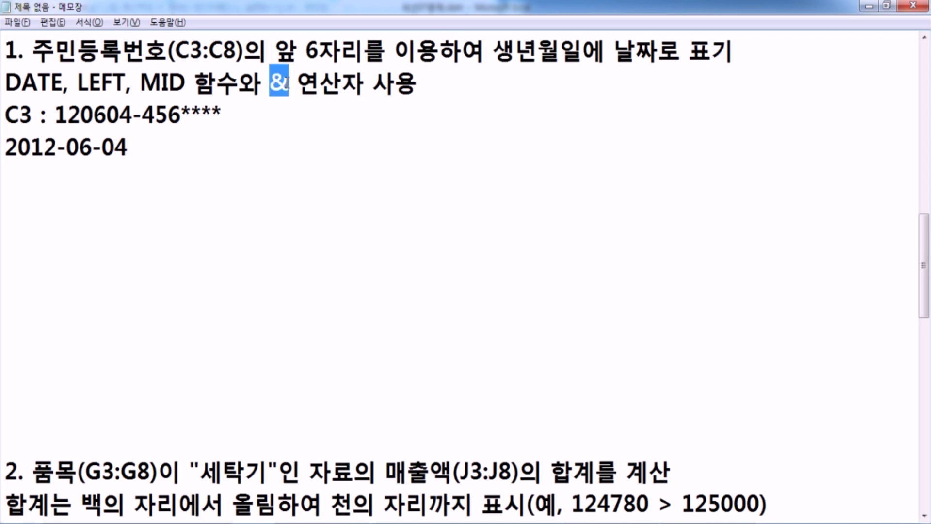
left_click_drag(31, 148, 7, 152)
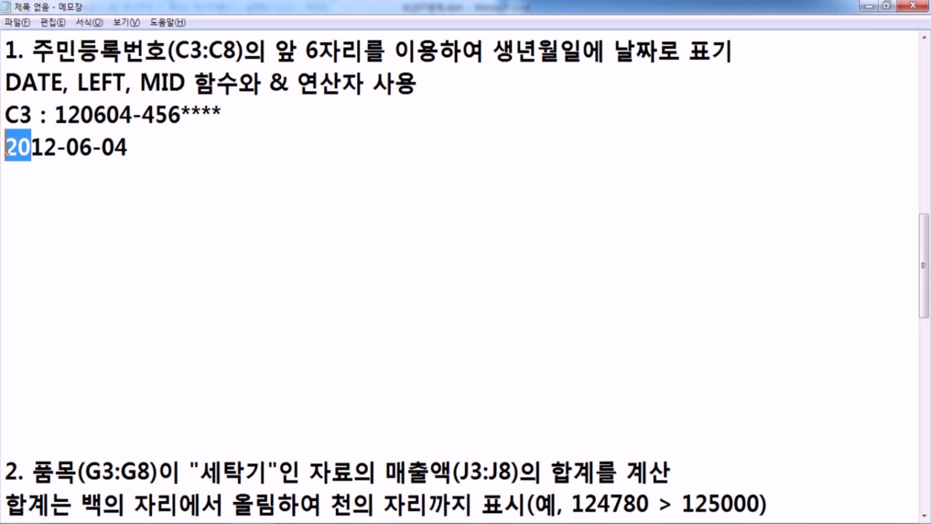
- Write the formula outline =DATE(년, 월, 일) below the birth date, leaving an empty line between them
left_click(32, 179)
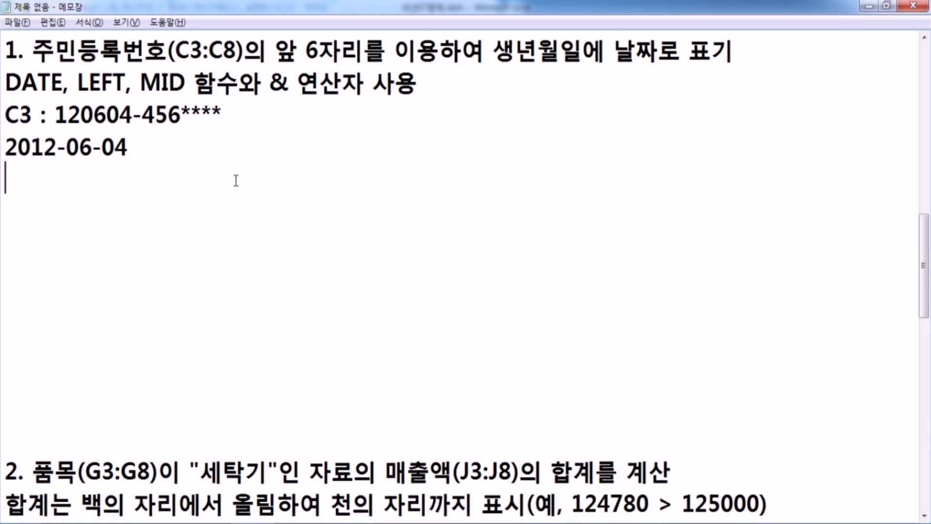
key("Return")
type("=DATE(")
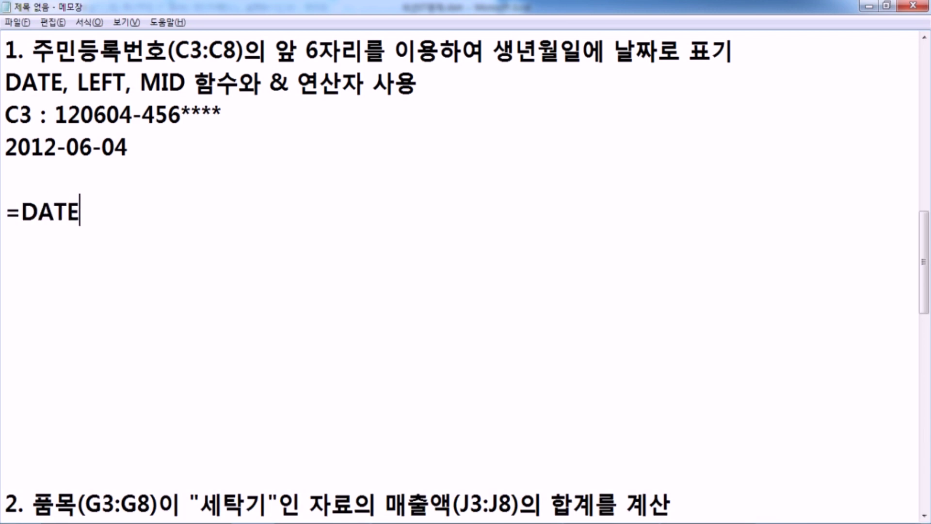
key("Hangul")
type("녀ㄴ, 월, 일")
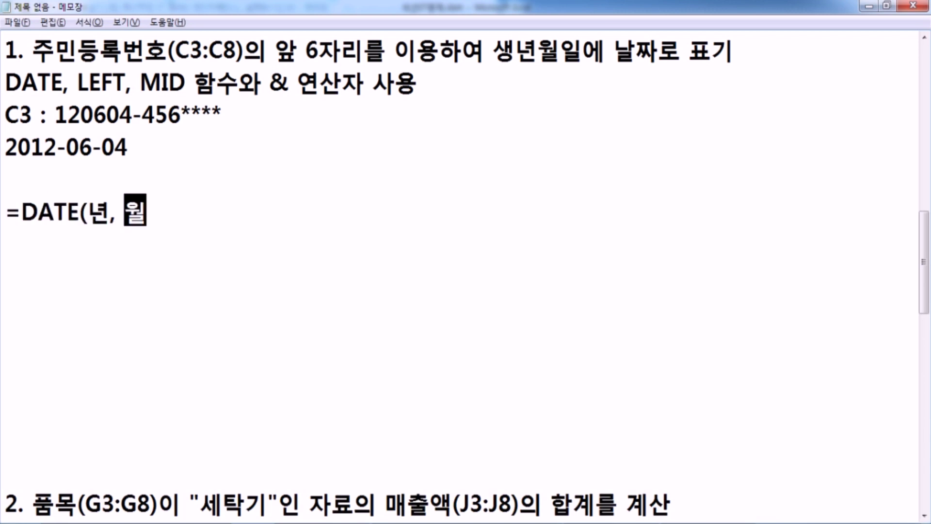
type(")")
key("Return")
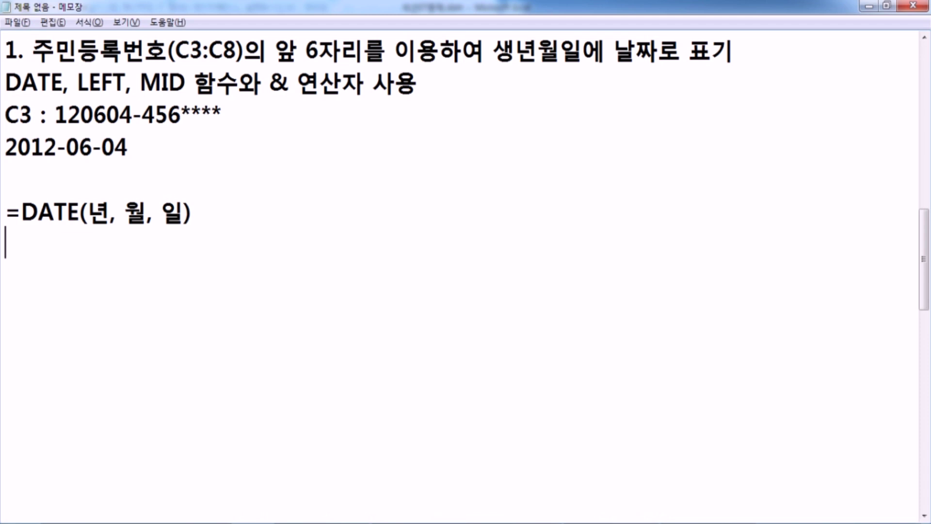
- Duplicate the =DATE(년, 월, 일) line below itself and replace 년 in the copy with the four-digit birth year
key("shift+Up")
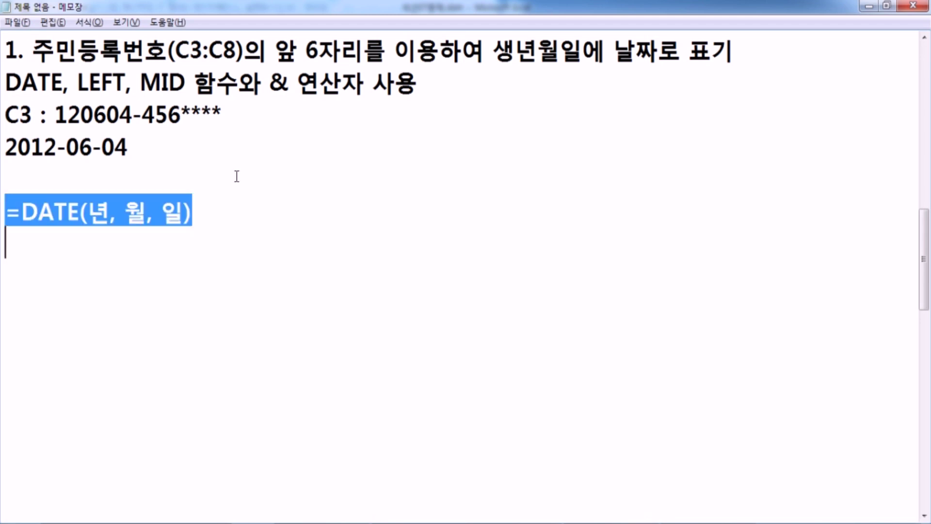
key("ctrl+c")
key("Right")
key("ctrl+v")
key("Up")
key("Right")
key("ctrl+Right")
key("Right")
key("shift+Right")
type("2012")
- Replace 월 and 일 in the copied DATE line with the two-digit birth month and day
key("Right")
key("Right")
key("shift+Right")
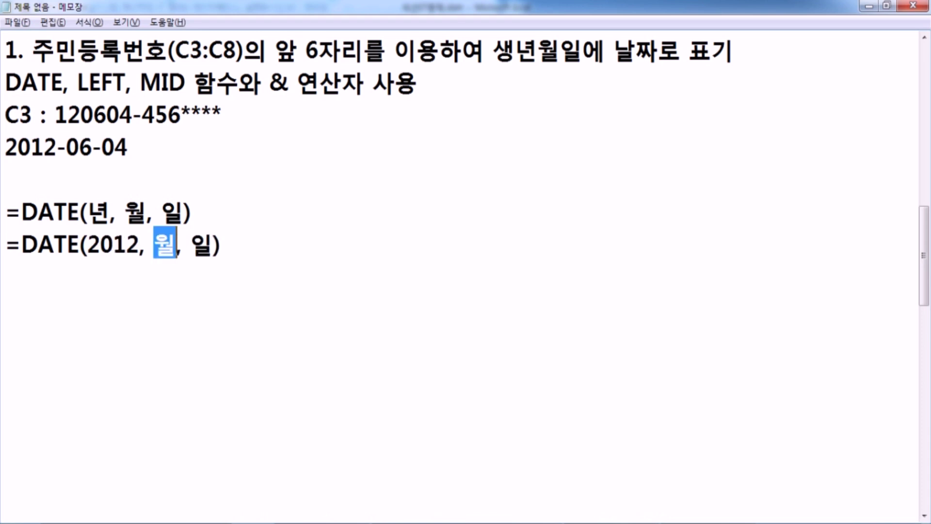
type("6")
key("BackSpace")
type("\\")
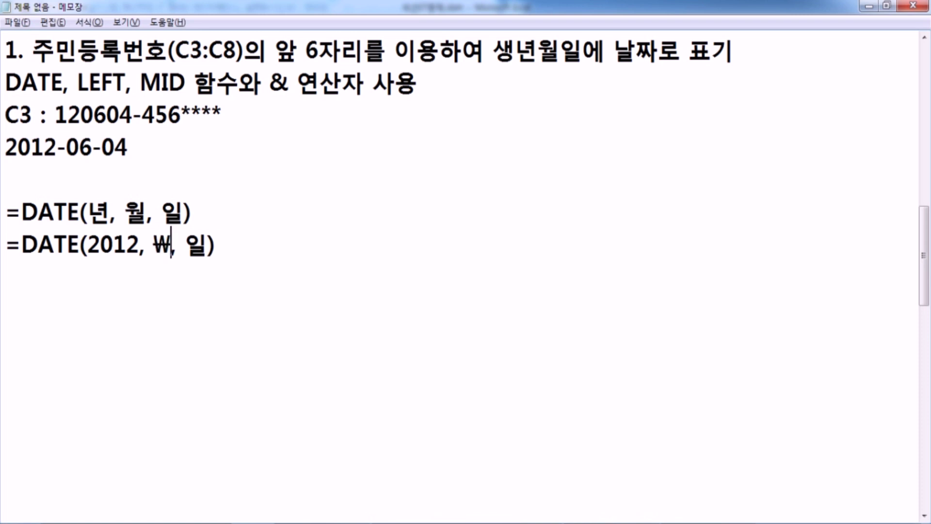
key("BackSpace")
type("06")
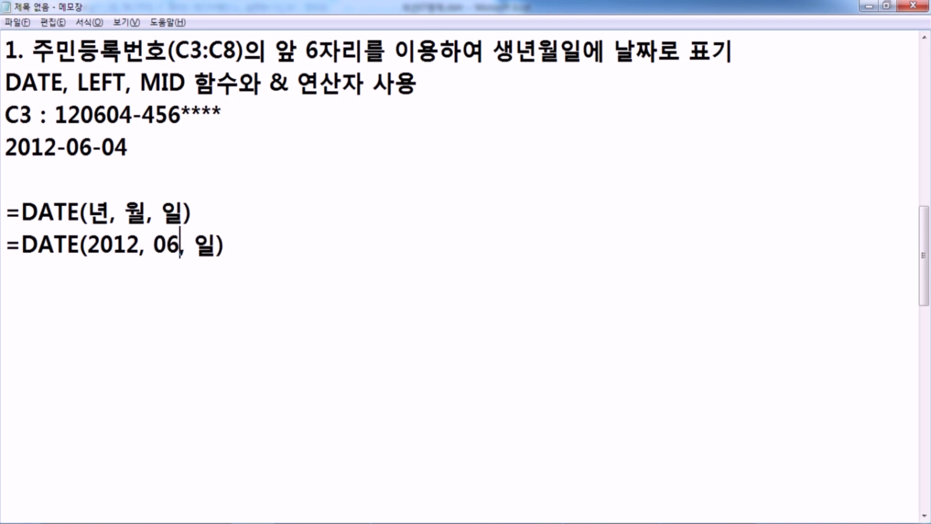
key("Right")
key("shift+Right")
type("04")
- Duplicate the completed DATE line and insert & after the year's first two digits in the copy
key("Down")
key("Up")
key("shift+Down")
key("ctrl+c")
key("ctrl+v")
key("ctrl+v")
key("Up")
key("Right")
key("Right")
key("Right")
key("Right")
key("Right")
key("Right")
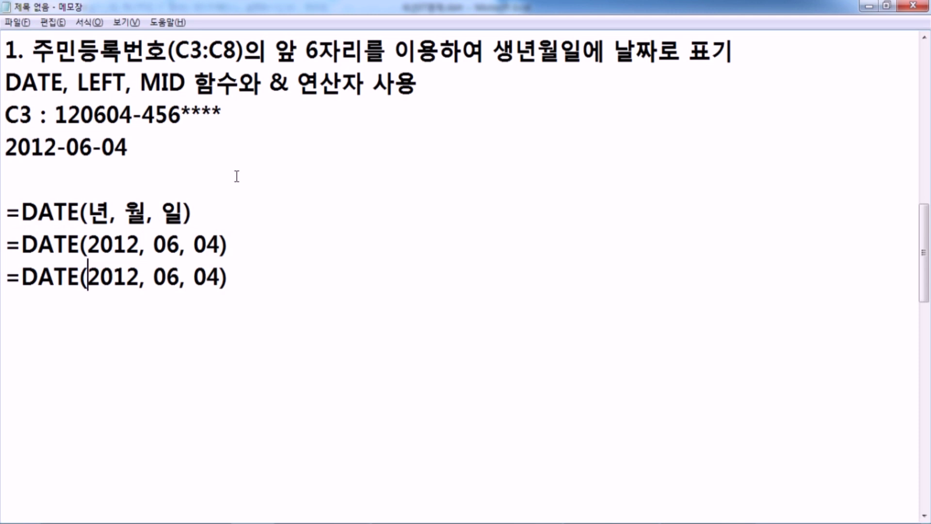
key("Right")
key("Right")
type("&")
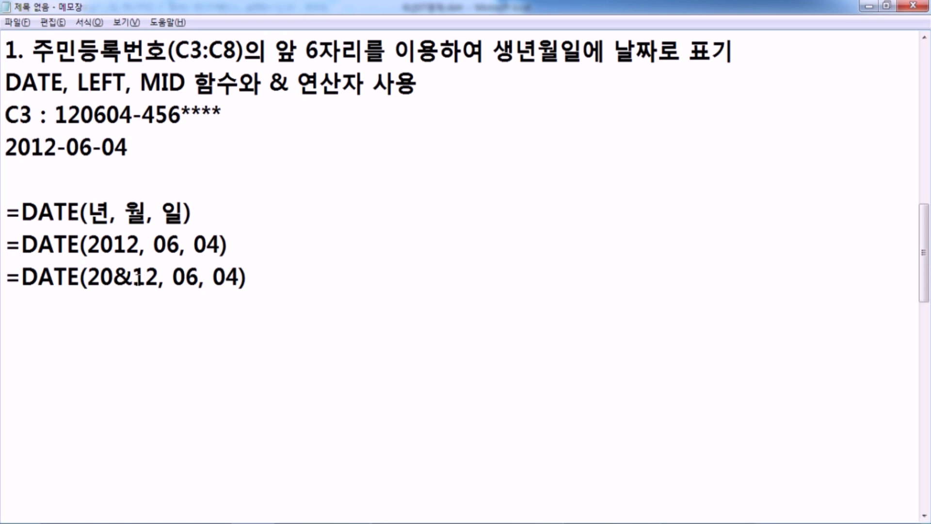
- Examine the year, month and day digits in the C3 number and the LEFT function named in the problem
left_click(85, 304)
left_click_drag(55, 115, 81, 115)
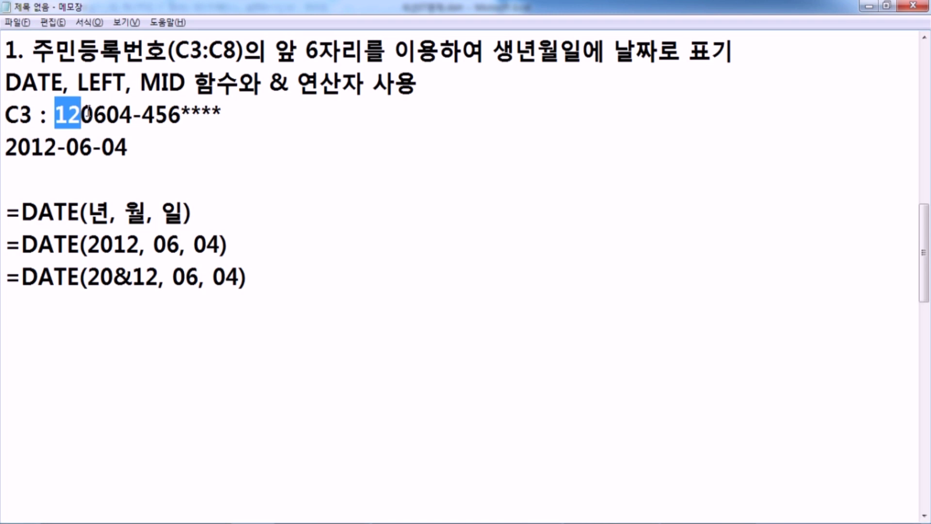
left_click_drag(77, 84, 126, 83)
left_click_drag(81, 114, 133, 115)
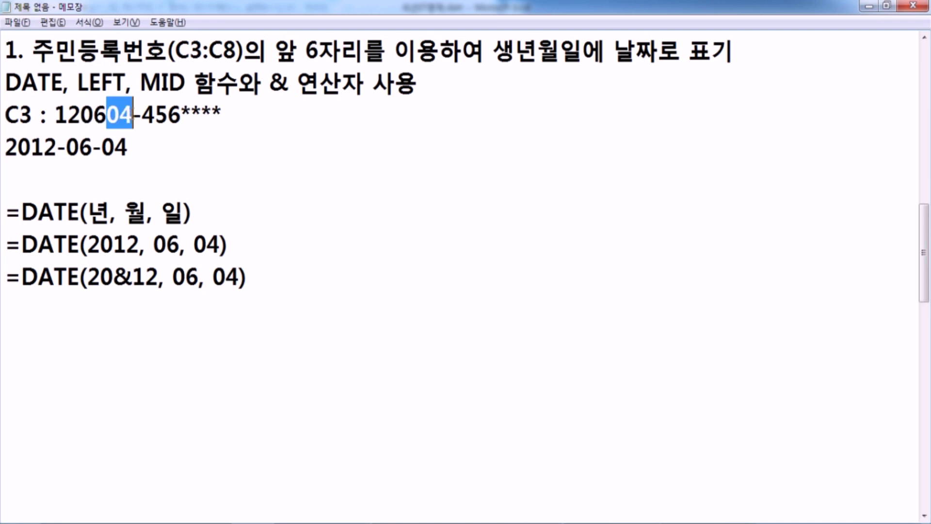
- Write =LEFT(C3, 2) below the DATE examples, followed by a colon and the two year digits it extracts
left_click(51, 327)
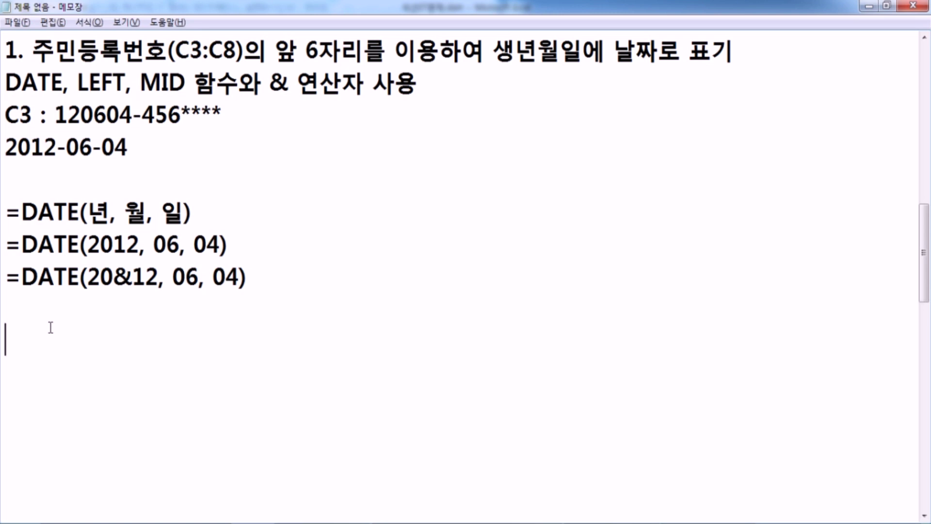
type("=L")
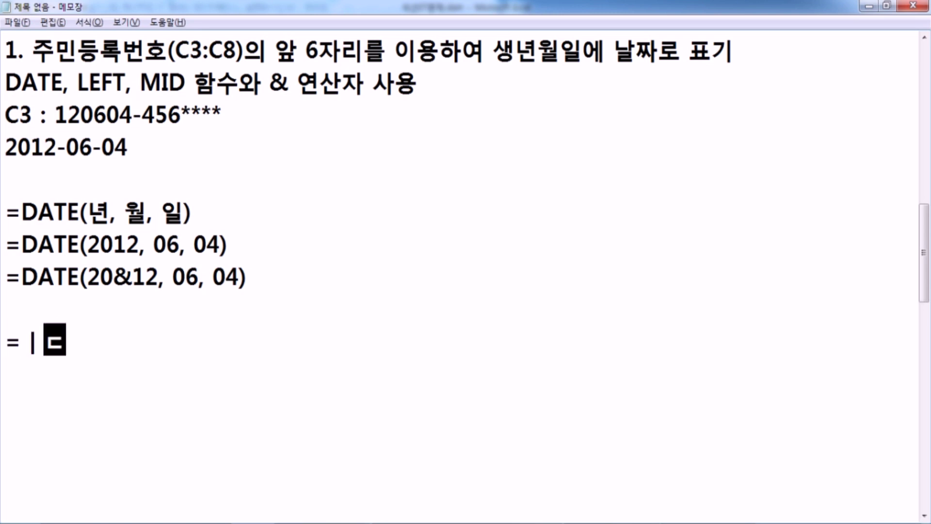
type("EFT(")
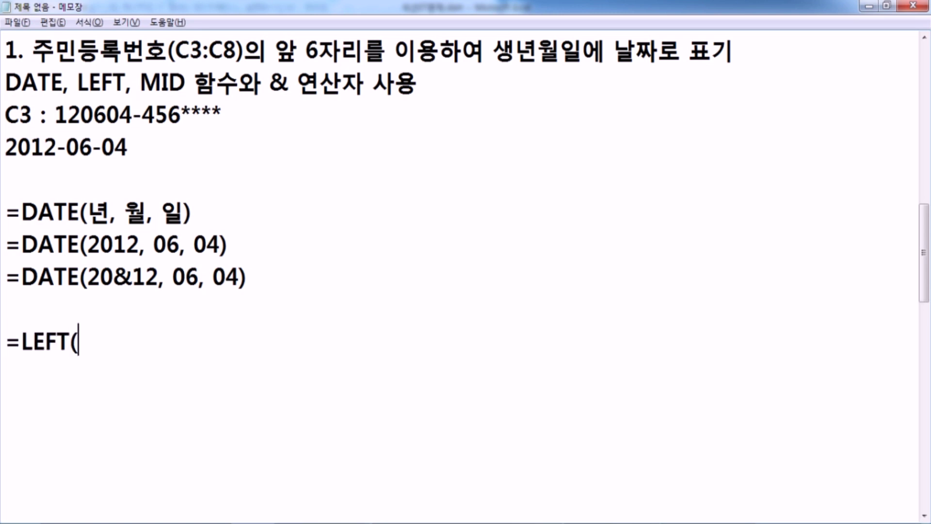
type("C3, 1")
key("BackSpace")
type("2) : ")
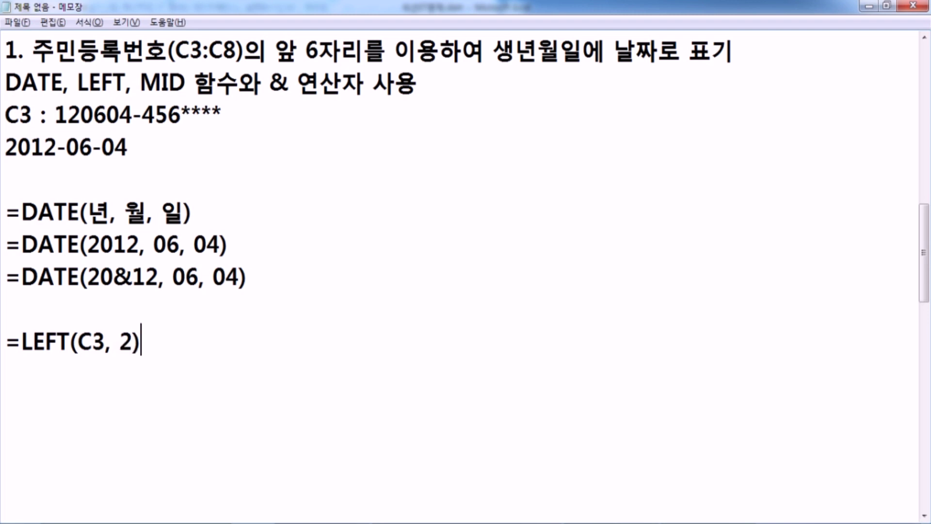
type("12")
left_click_drag(54, 114, 77, 115)
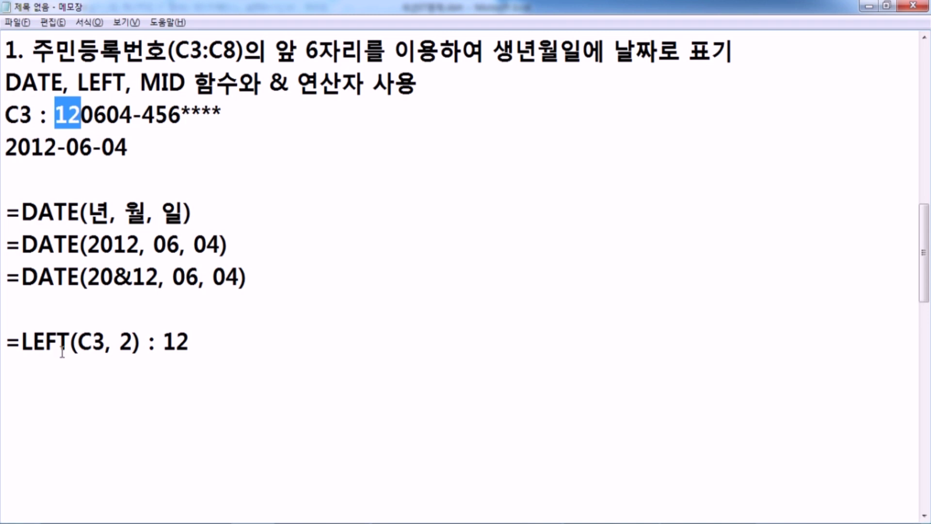
- Add =MID(C3, 3, 2) on the next line, followed by a colon and the two month digits it extracts
left_click(55, 368)
type("=MID(C3, 3, 2)")
left_click_drag(55, 113, 168, 114)
left_click_drag(55, 114, 103, 114)
left_click(83, 114)
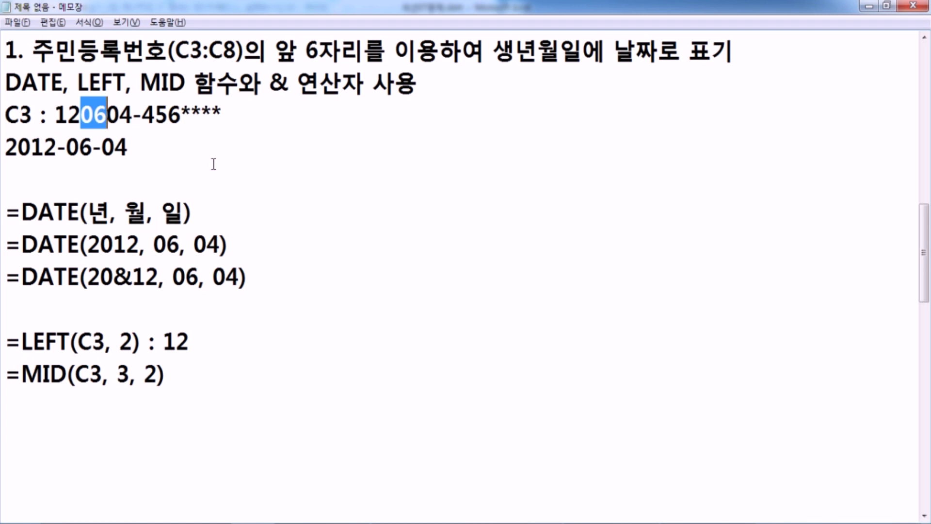
scroll(212, 204, "down", 1)
left_click(212, 277)
type(": ")
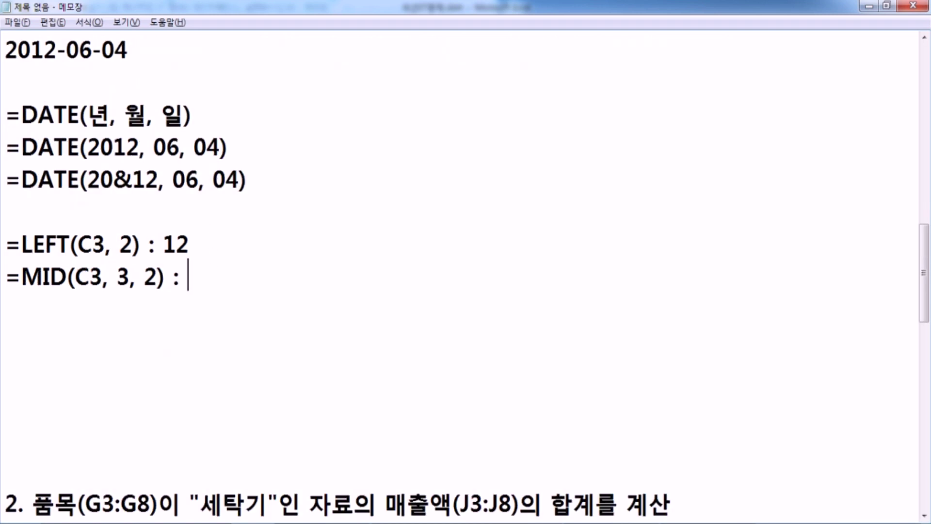
type("06")
key("Return")
- Add =MID(C3, 5, 2) below the month formula, followed by a colon and the two day digits it extracts
scroll(176, 258, "up", 2)
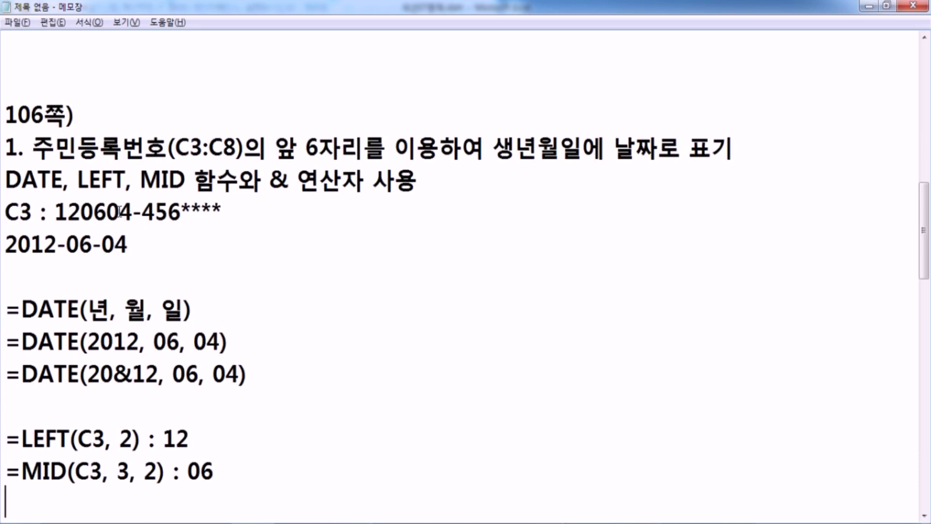
scroll(117, 212, "down", 1)
type("=MID(C3, 5, 2) : 04")
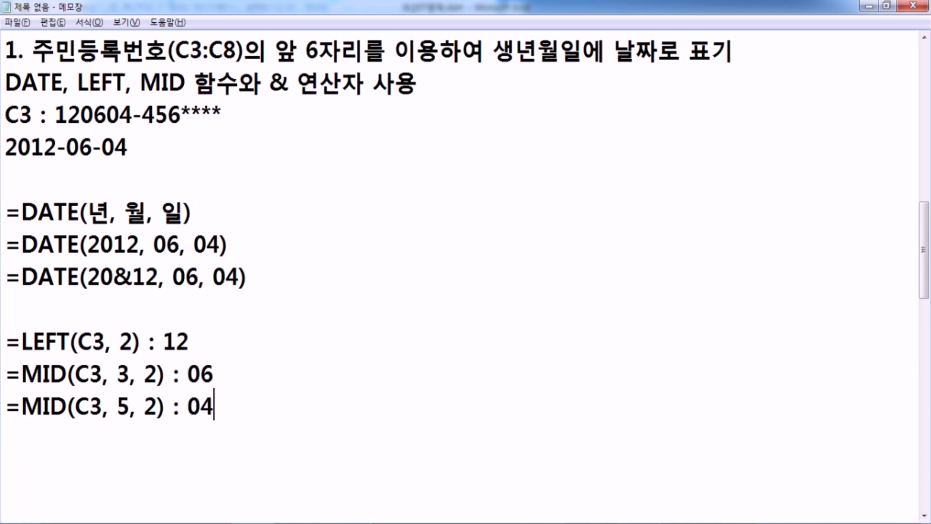
left_click_drag(106, 115, 133, 115)
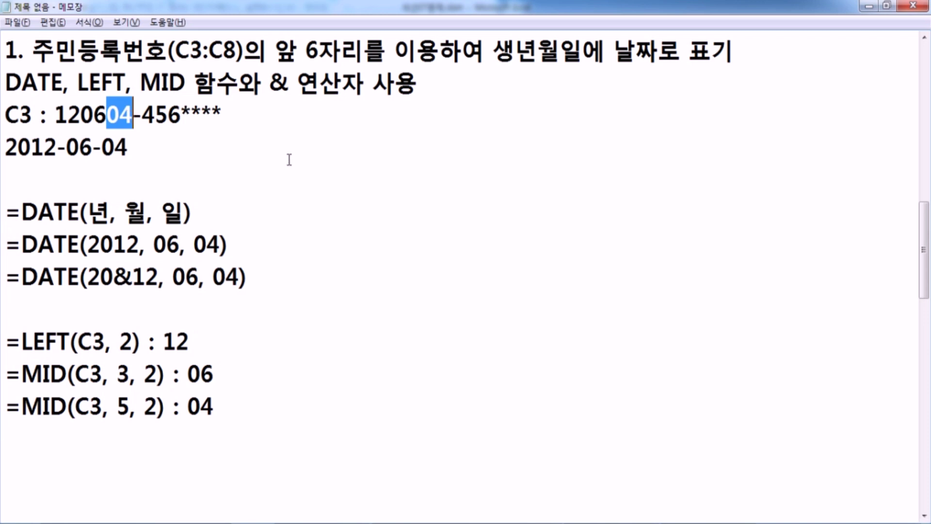
- Examine how the LEFT and two MID formulas correspond to the 년, 월 and 일 arguments of DATE
scroll(286, 170, "down", 1)
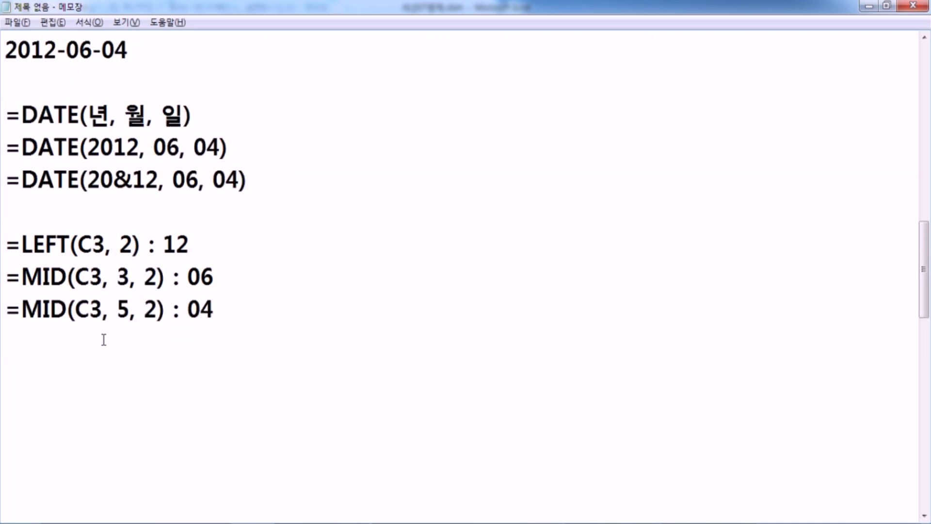
left_click(74, 350)
scroll(83, 340, "up", 1)
left_click_drag(88, 210, 192, 211)
left_click_drag(32, 342, 121, 342)
left_click(110, 211)
left_click_drag(89, 374, 119, 374)
left_click_drag(124, 211, 154, 210)
left_click_drag(75, 405, 106, 405)
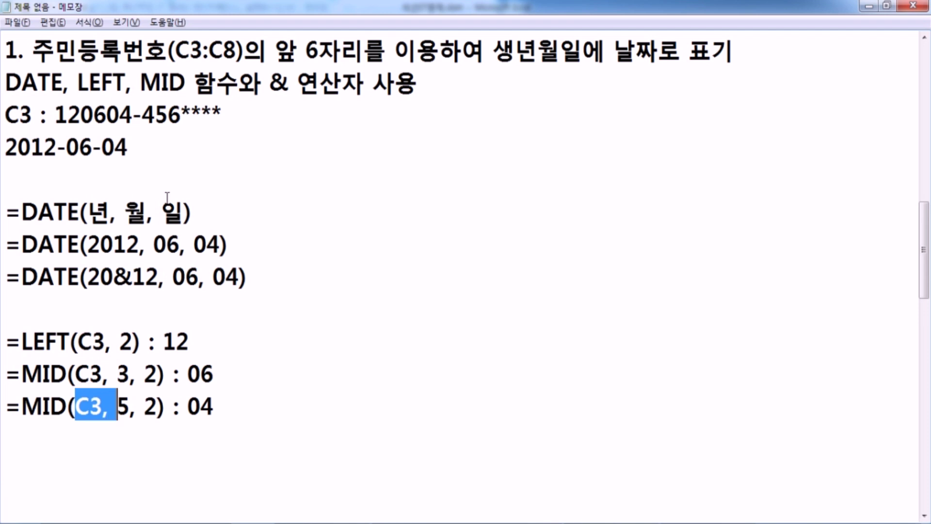
- Copy the =DATE(20&12, 06, 04) line below the LEFT and MID formulas, separated from them by a blank line
left_click_drag(161, 212, 184, 212)
left_click_drag(7, 266, 8, 305)
key("ctrl+c")
scroll(13, 291, "down", 2)
left_click(15, 255)
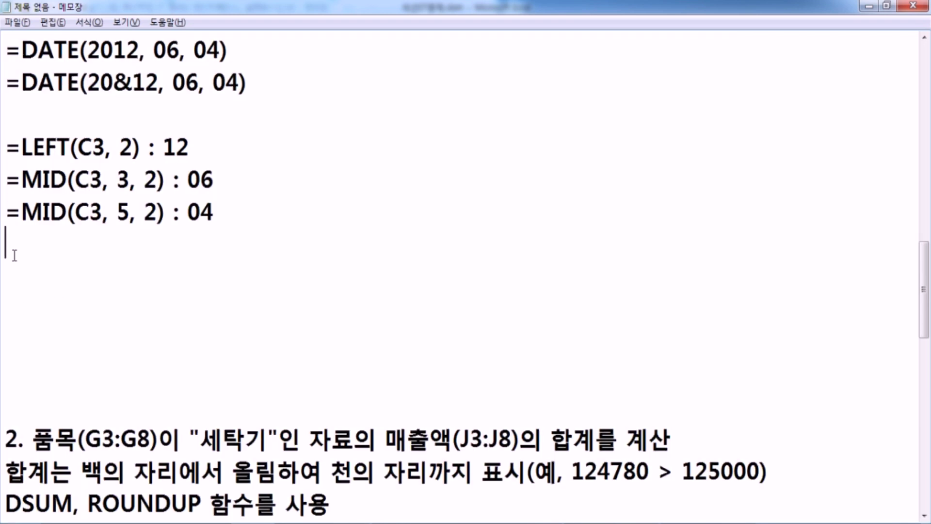
key("ctrl+v")
key("Up")
key("Return")
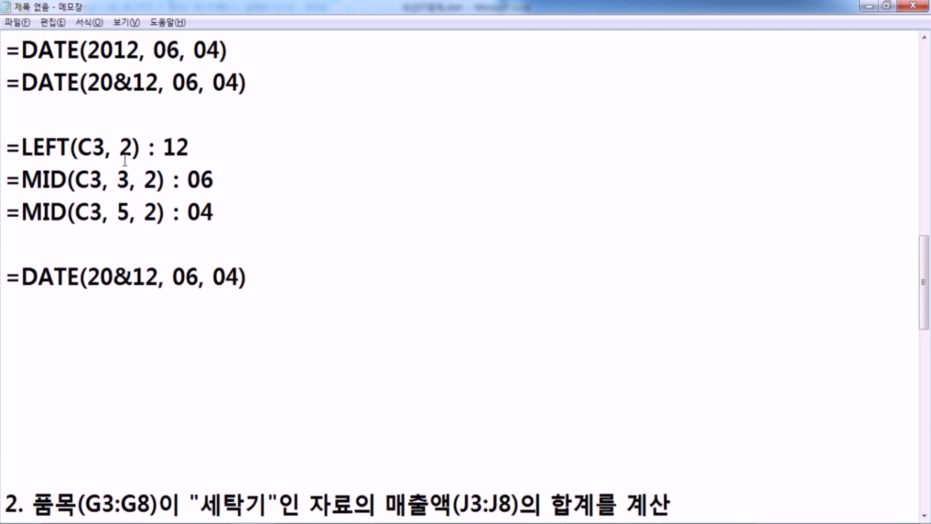
- In the copied DATE formula, replace 12 with LEFT(C3, 2) and 06 with MID(C3, 3, 2)
left_click_drag(21, 146, 141, 147)
key("ctrl+c")
left_click_drag(130, 277, 159, 278)
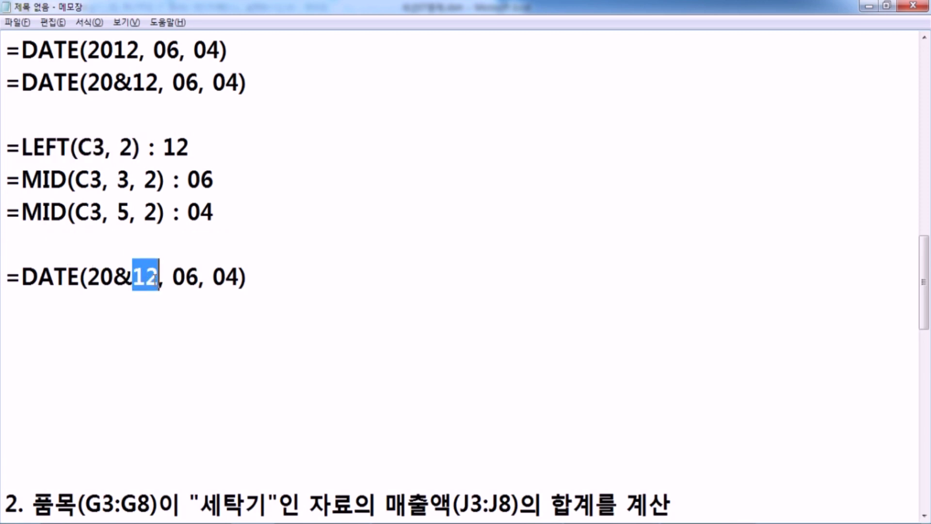
key("ctrl+v")
left_click_drag(21, 180, 166, 182)
key("ctrl+c")
left_click_drag(266, 278, 292, 279)
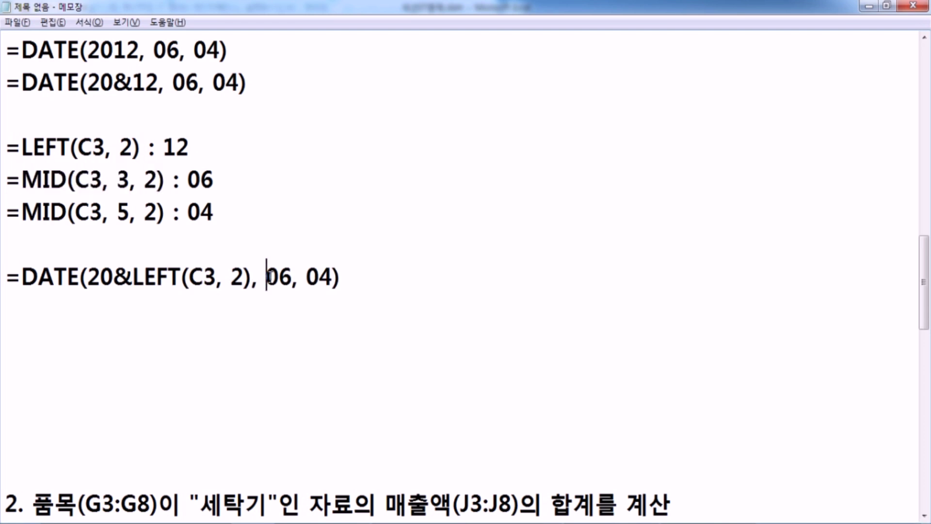
key("ctrl+v")
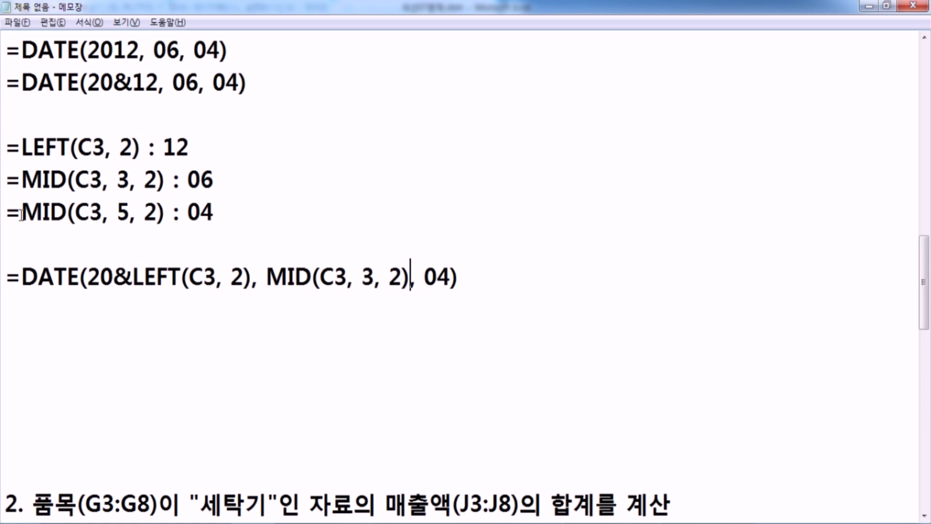
- Replace 04 in the copied DATE formula with MID(C3, 5, 2)
left_click_drag(21, 213, 166, 215)
key("ctrl+c")
left_click_drag(425, 278, 454, 277)
key("ctrl+v")
left_click(359, 321)
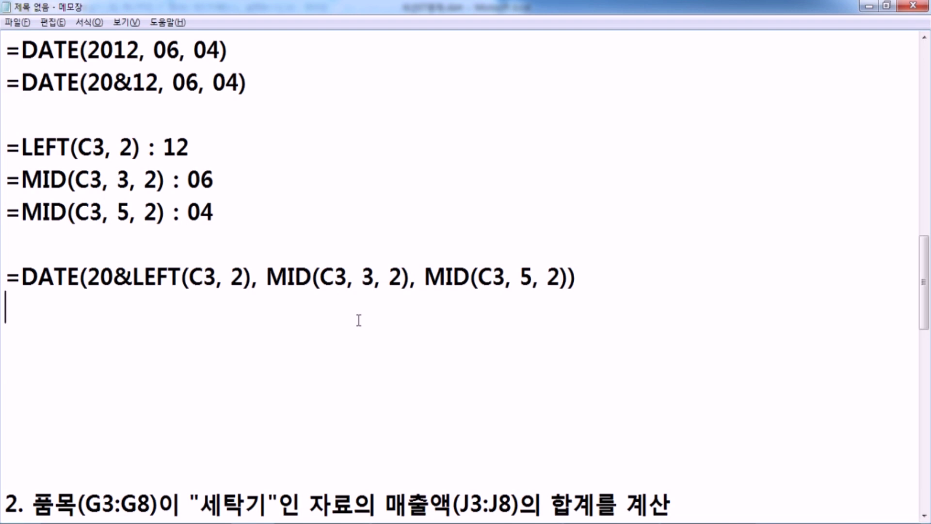
- Enter the completed DATE formula in cell E3 of the Excel sheet and fill it down to E8
left_click_drag(576, 280, 3, 291)
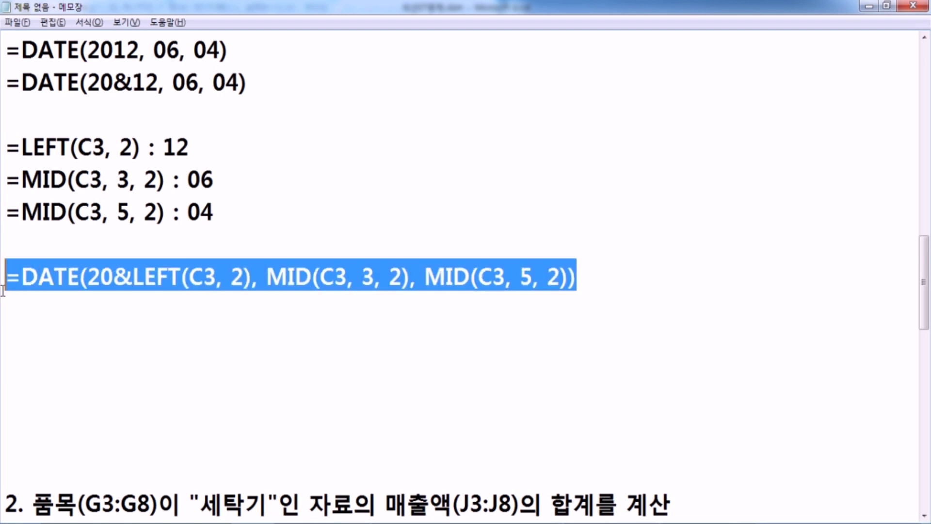
key("alt+Tab")
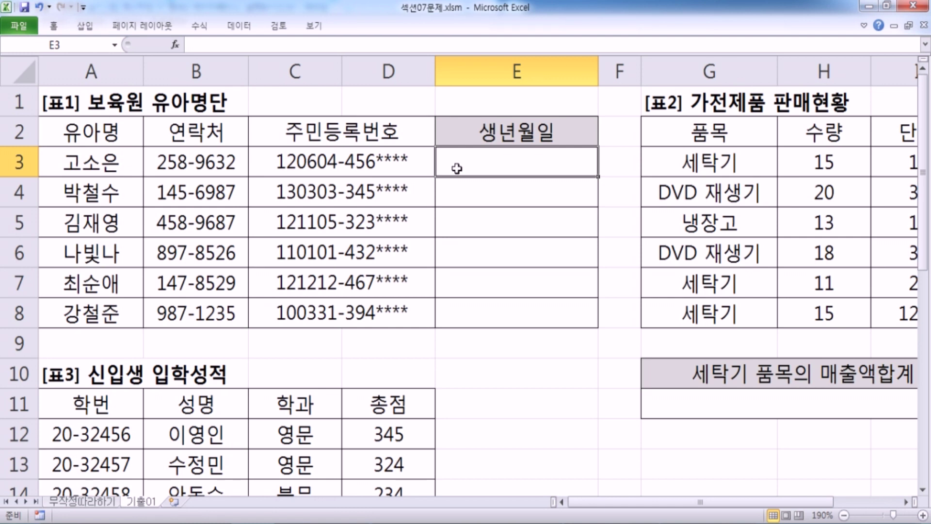
key("ctrl+v")
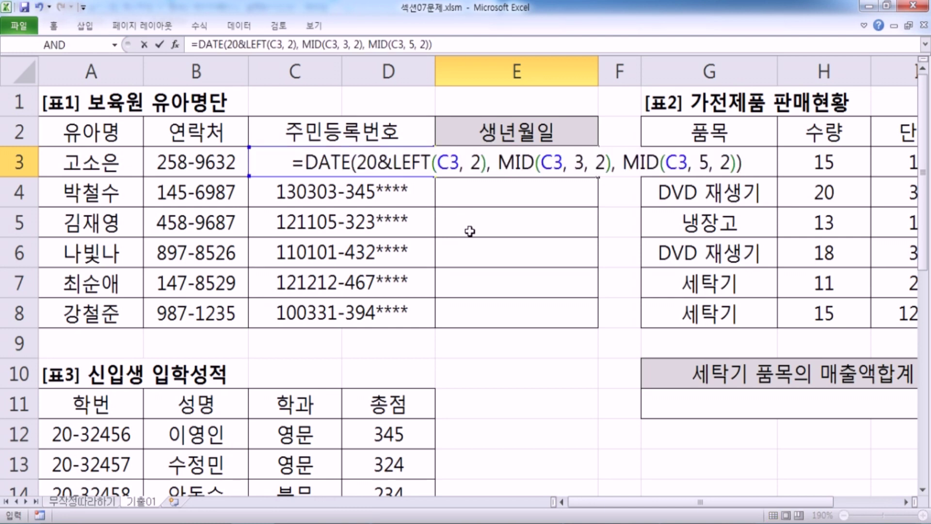
key("Return")
left_click(526, 166)
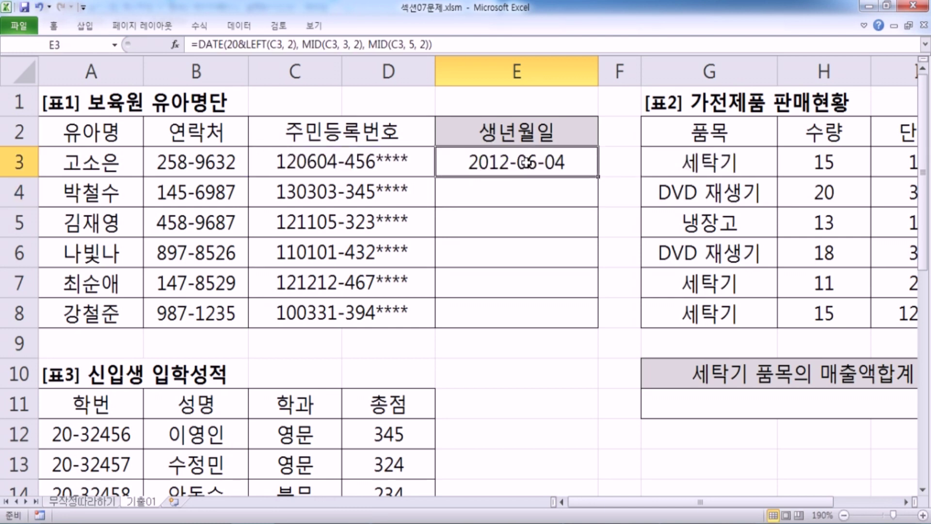
double_click(598, 177)
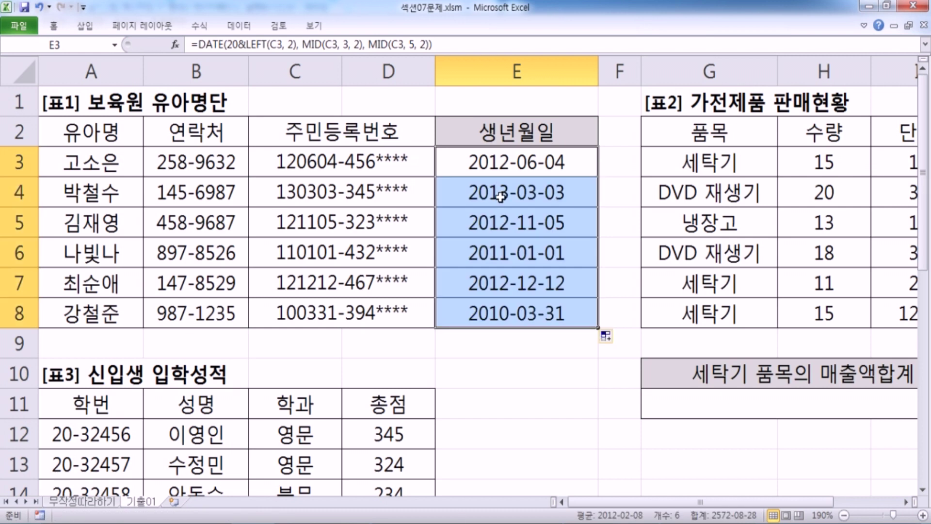
left_click(479, 165)
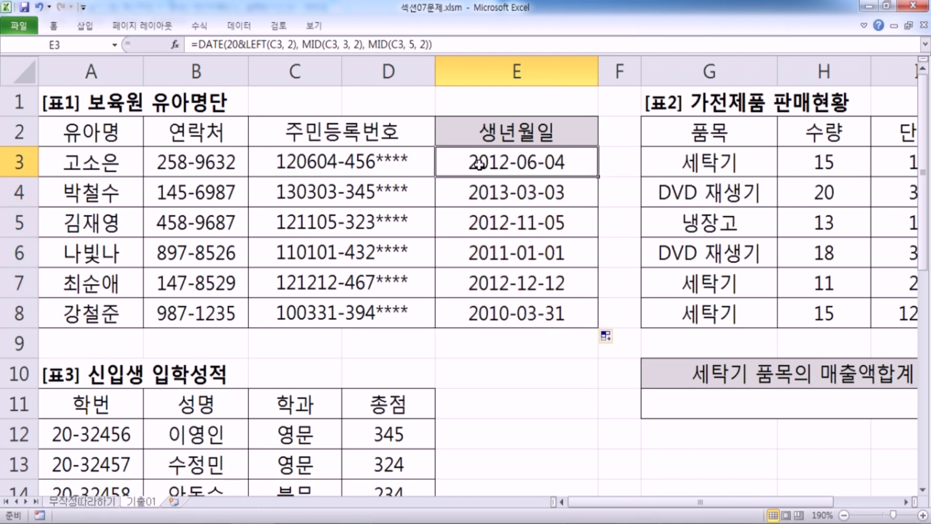
- Compare problem 2 in Notepad with the 가전제품 판매현황 table in Excel, marking the 품목 condition and every 세탁기 row
key("alt+Tab")
left_click(134, 310)
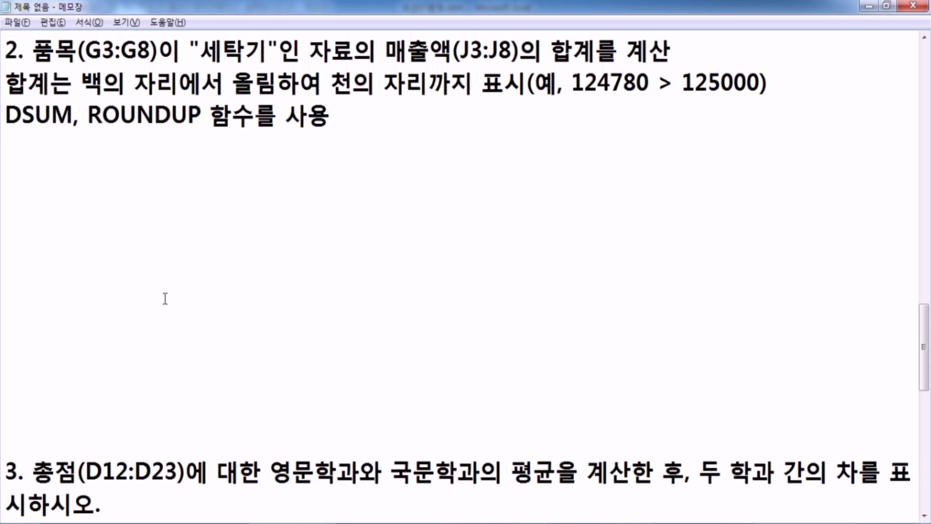
key("alt+Tab")
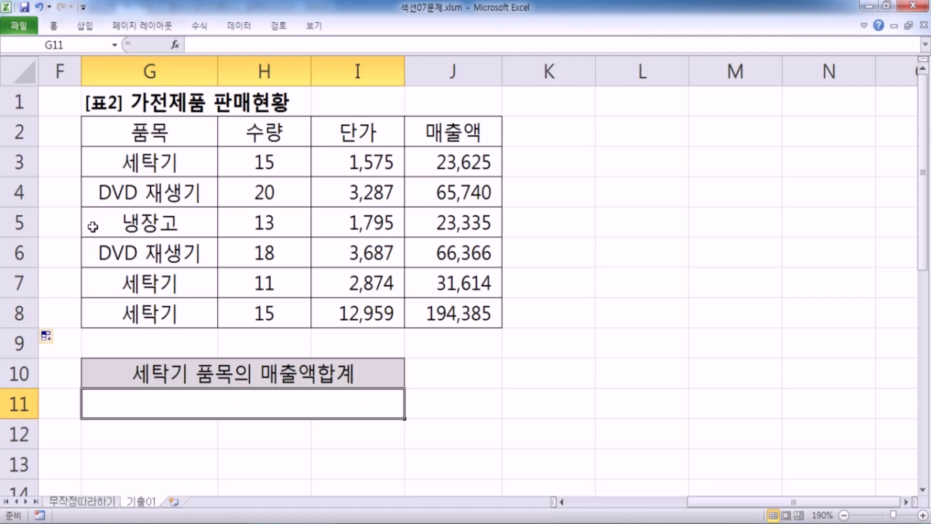
left_click_drag(134, 138, 133, 159)
key("alt+Tab")
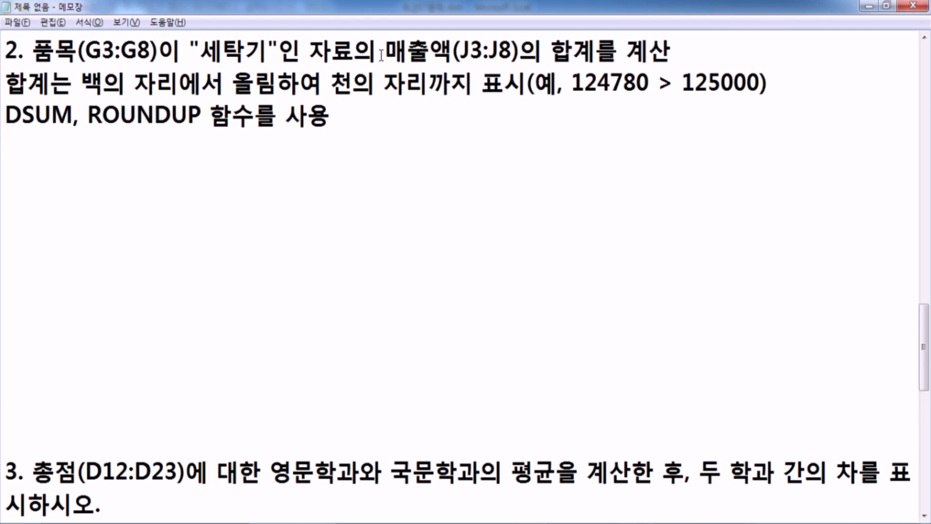
key("alt+Tab")
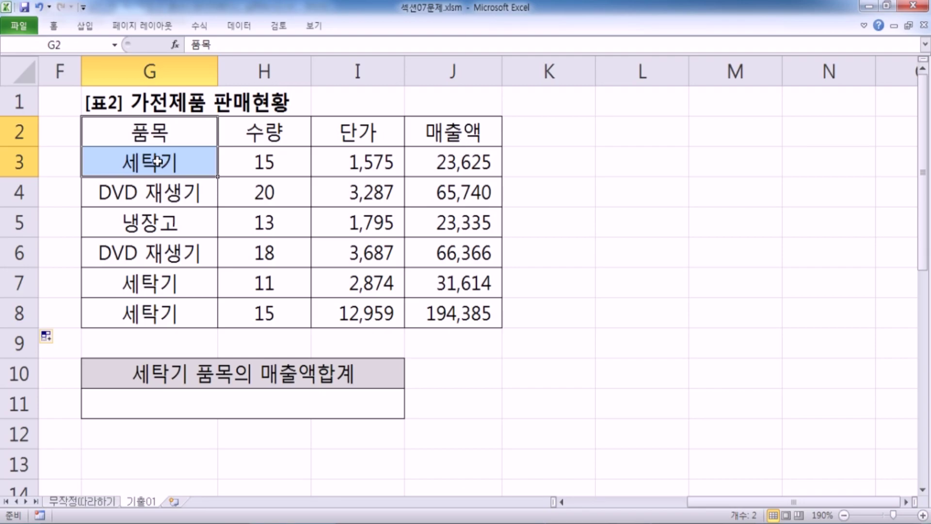
left_click_drag(160, 162, 422, 158)
left_click(194, 283, "ctrl")
left_click_drag(222, 284, 455, 284)
left_click_drag(133, 317, 422, 301)
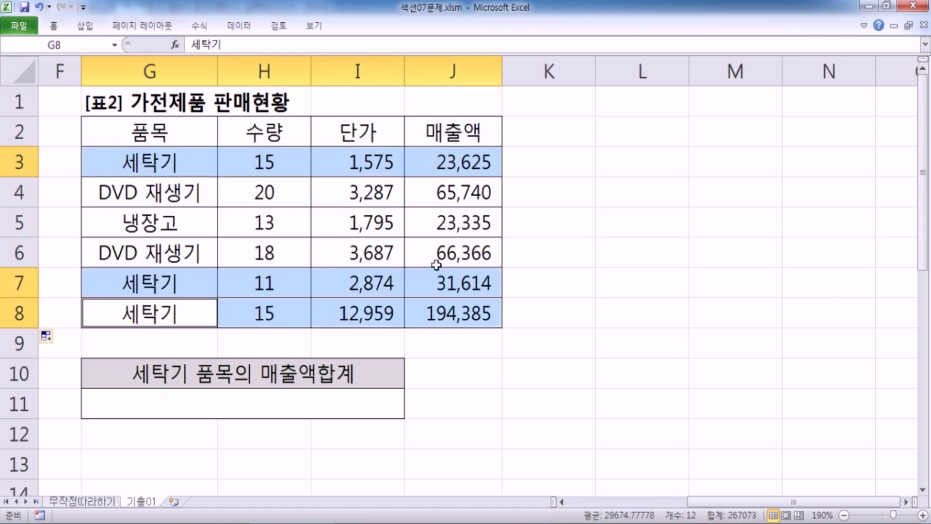
- Switch to Notepad and write =ROUNDUP(값, -3) under problem 2, leaving a blank line above it
key("alt+Tab")
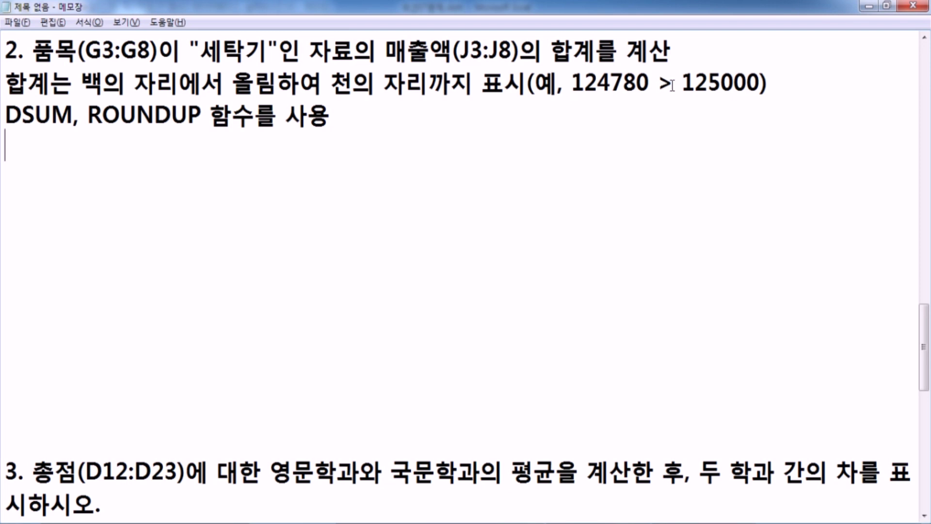
left_click_drag(80, 85, 277, 84)
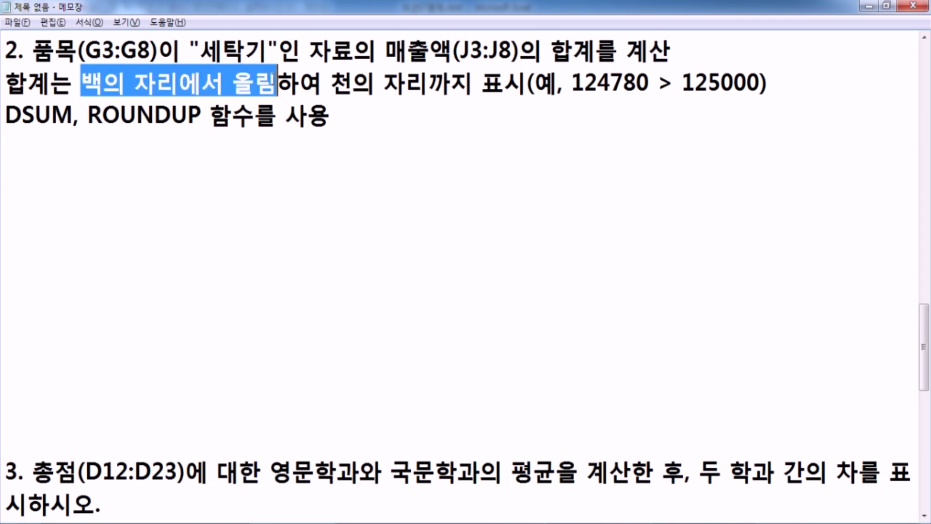
left_click(229, 152)
key("Return")
type("=R")
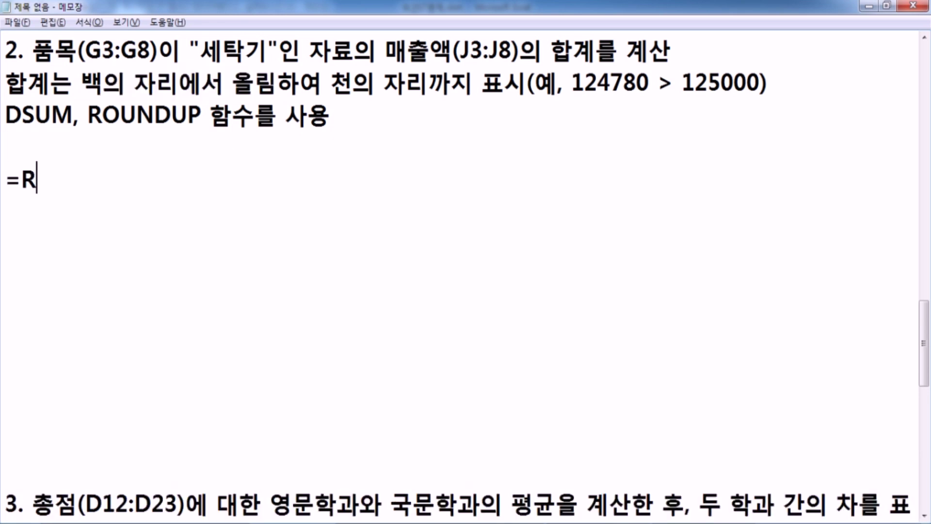
type("OUNDUP")
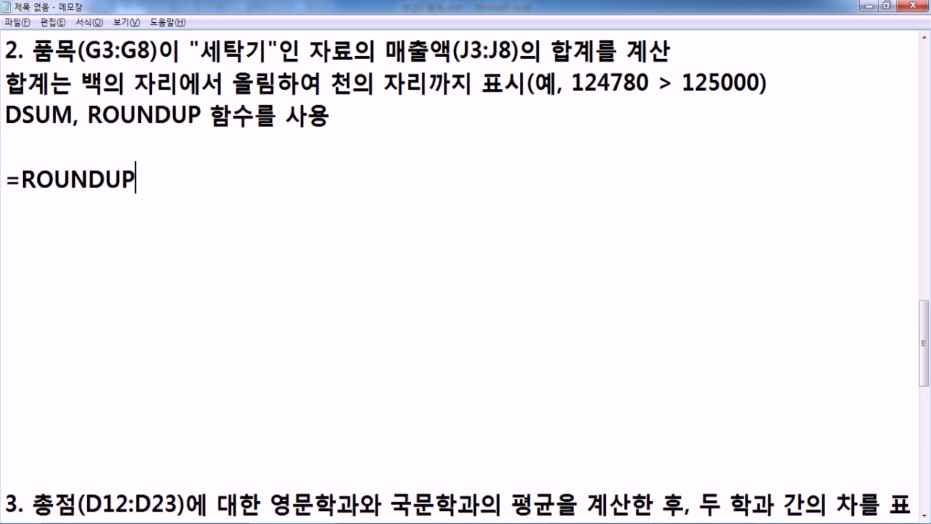
type("(값, -3)")
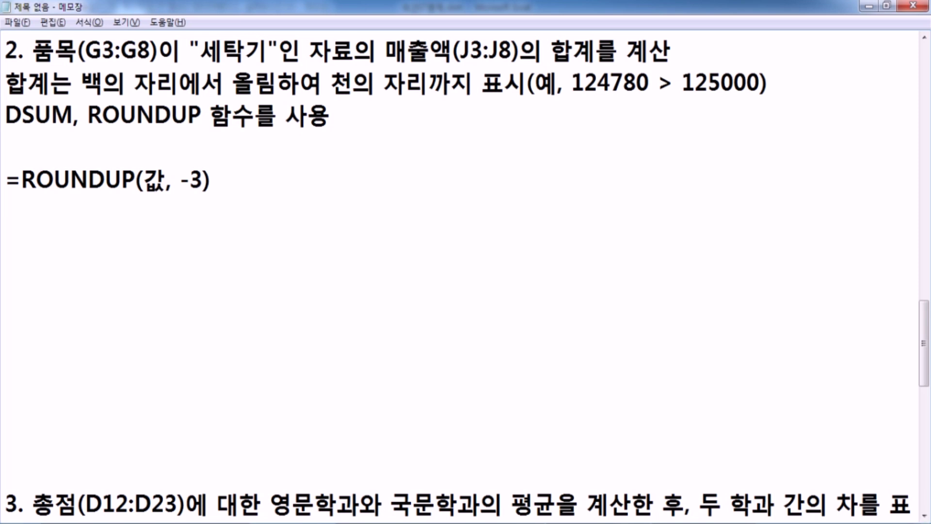
key("Up")
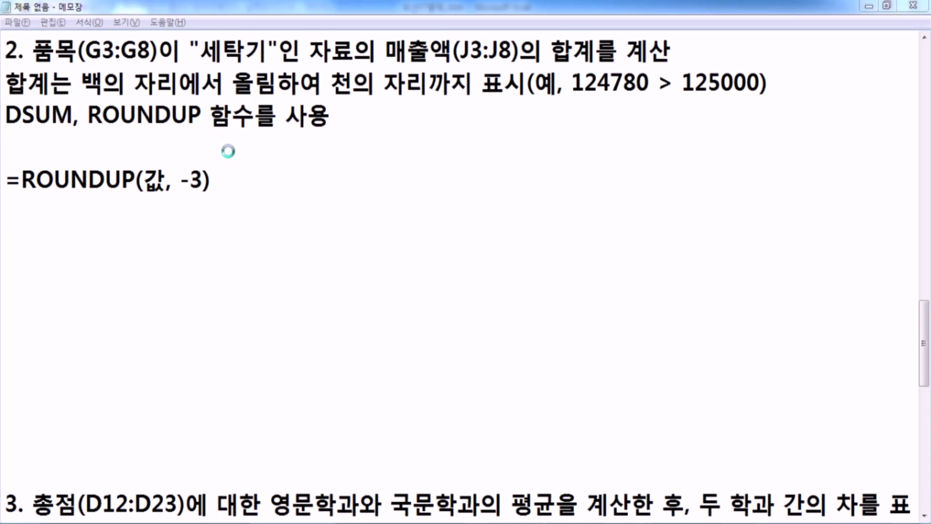
- Switch to the Excel sheet and select the empty cell L3 beside the 가전제품 판매현황 table
key("alt+Tab")
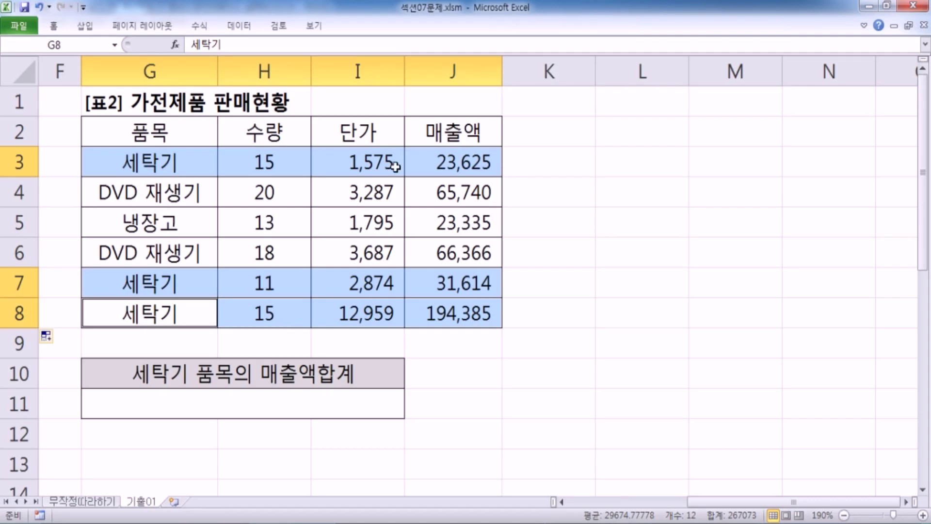
left_click(632, 163)
type("=")
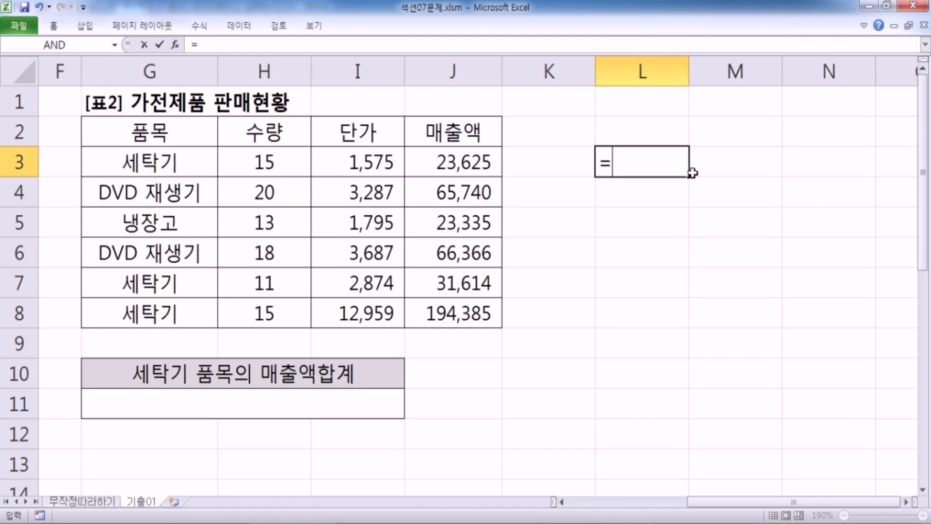
type("개ㅕㅜㅇ")
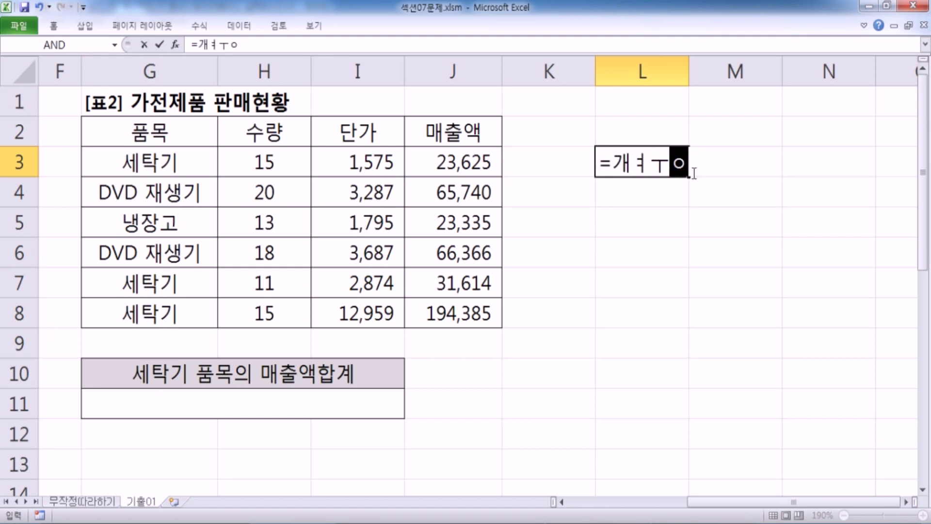
key("Escape")
- Start a ROUNDUP formula in cell L3 with a DSUM function nested as its number argument
type("=ROUND")
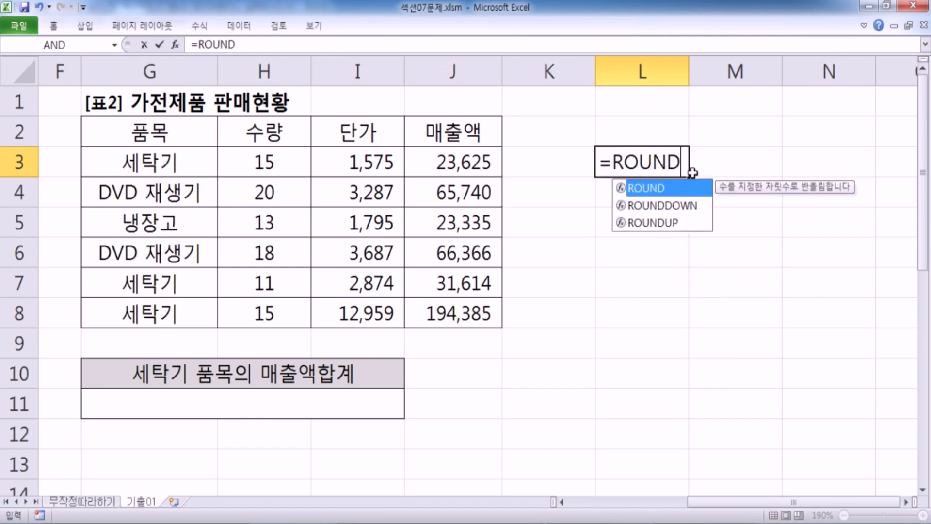
key("Down")
key("Down")
key("Tab")
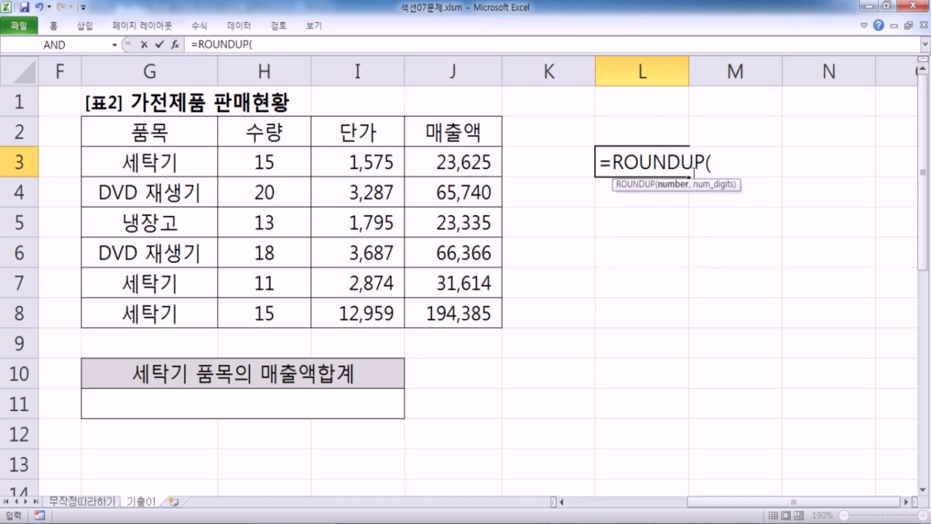
type("DSUM")
key("Tab")
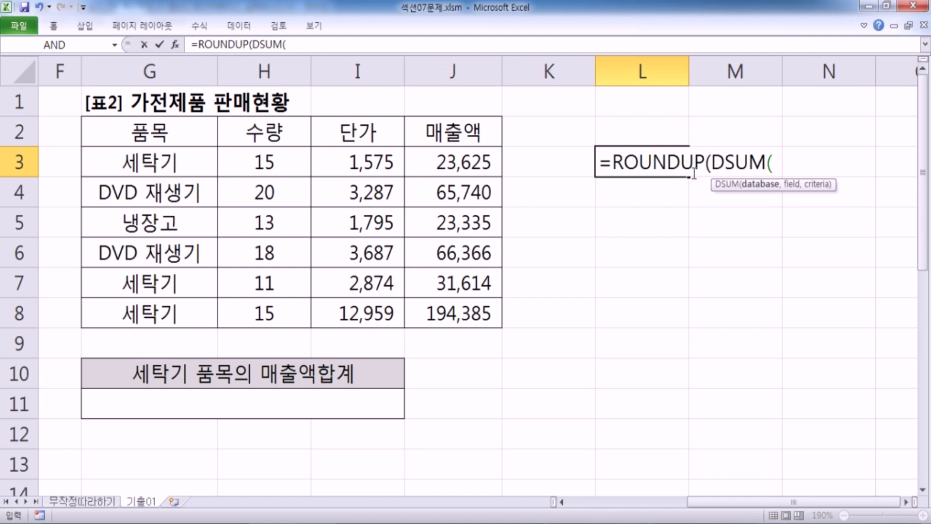
- Give DSUM the database G2:J8, field J2 and criteria G2:G3, and close its parenthesis
left_click_drag(177, 131, 447, 314)
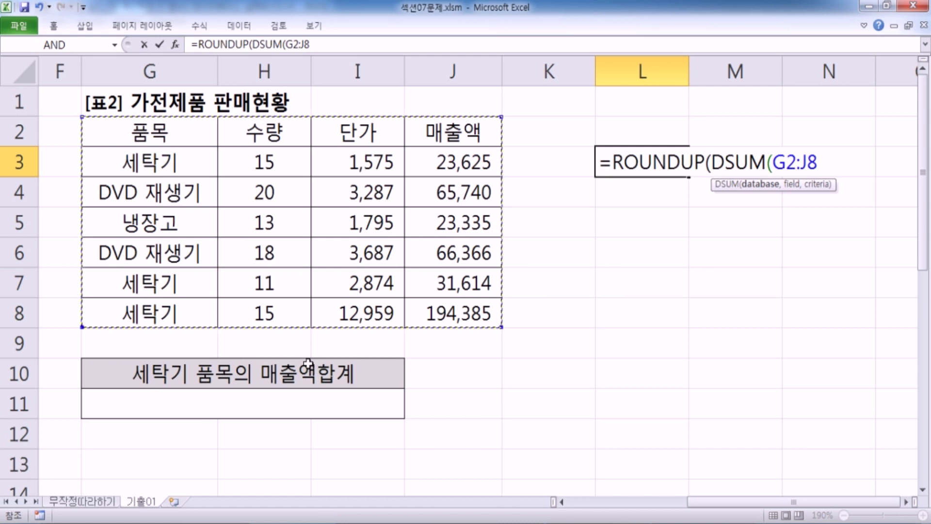
type(",")
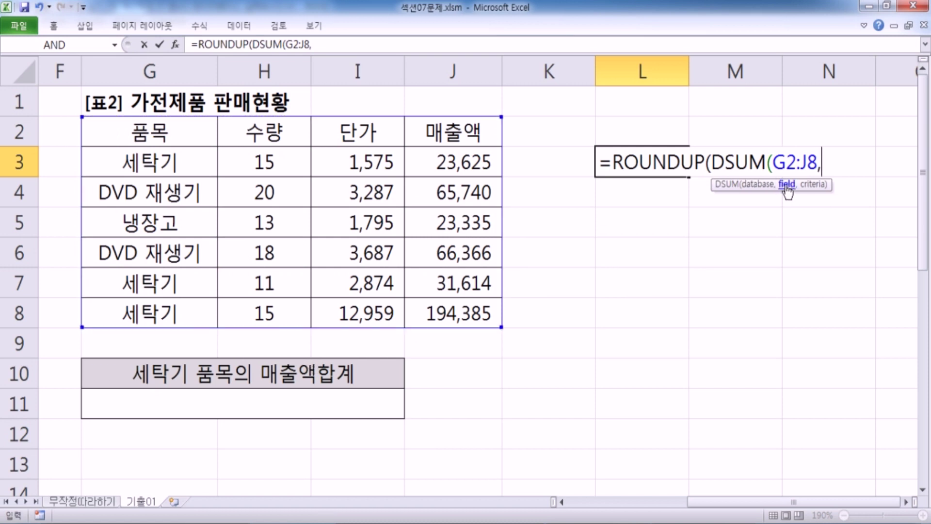
left_click(466, 139)
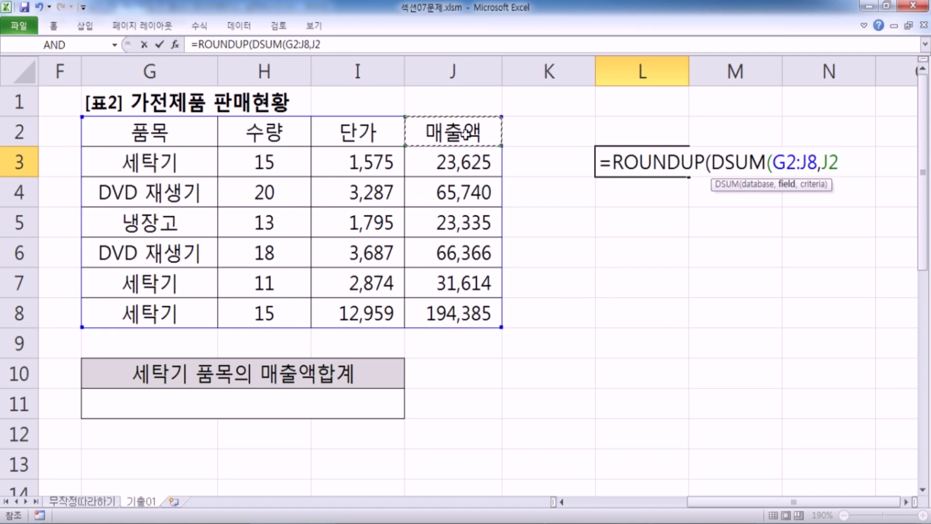
type(",")
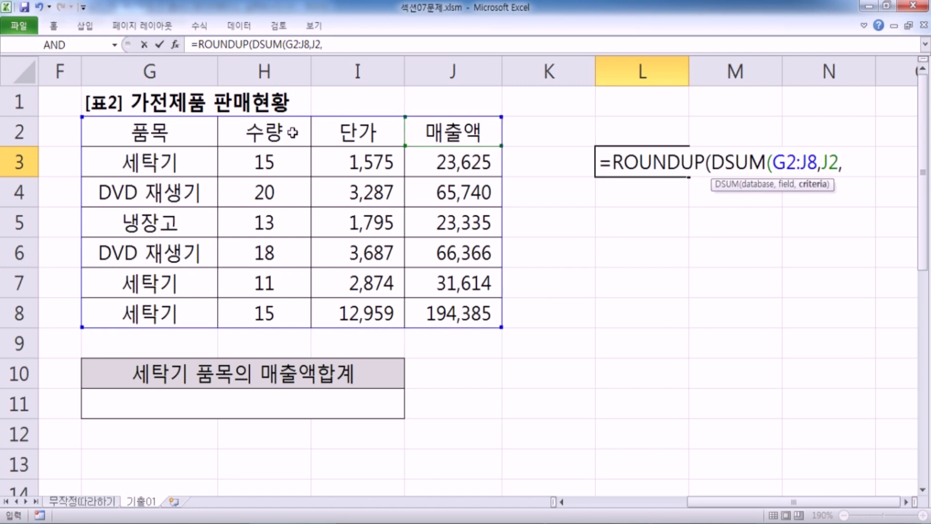
left_click_drag(189, 138, 184, 160)
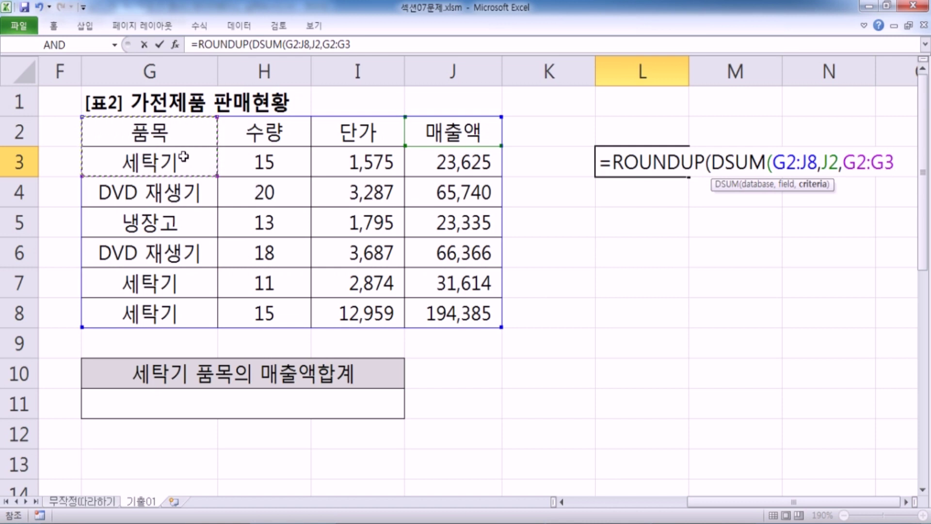
type(")")
left_click_drag(717, 162, 901, 162)
left_click(901, 161)
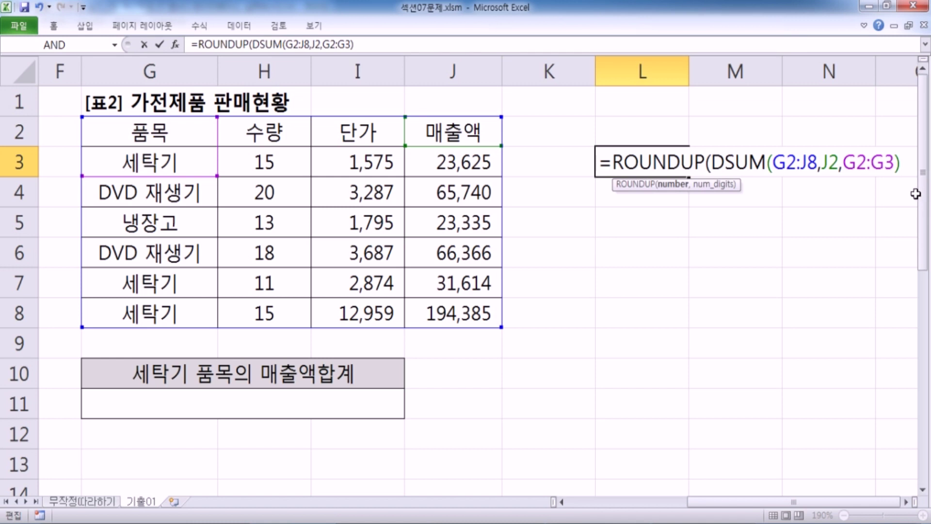
- Give ROUNDUP -3 as its digits argument, close and enter the formula, and return to cell L3
type(",")
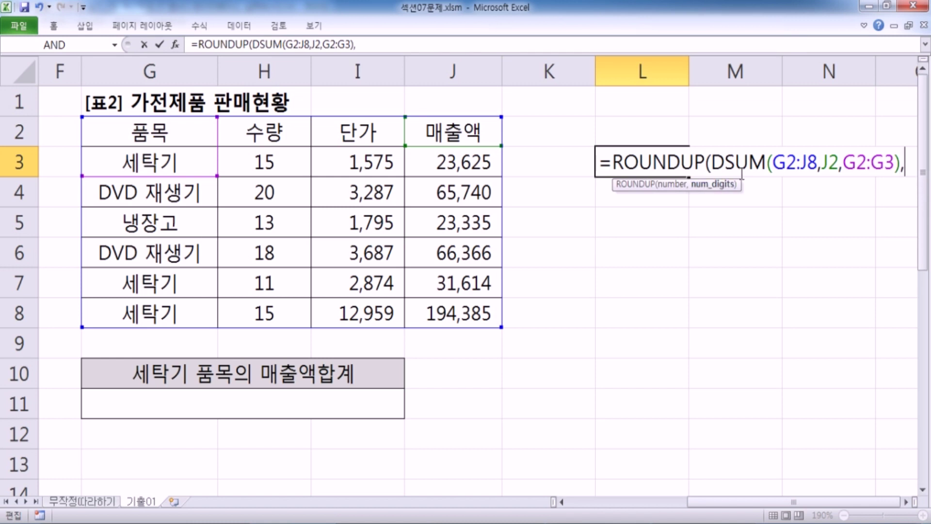
type("-3)")
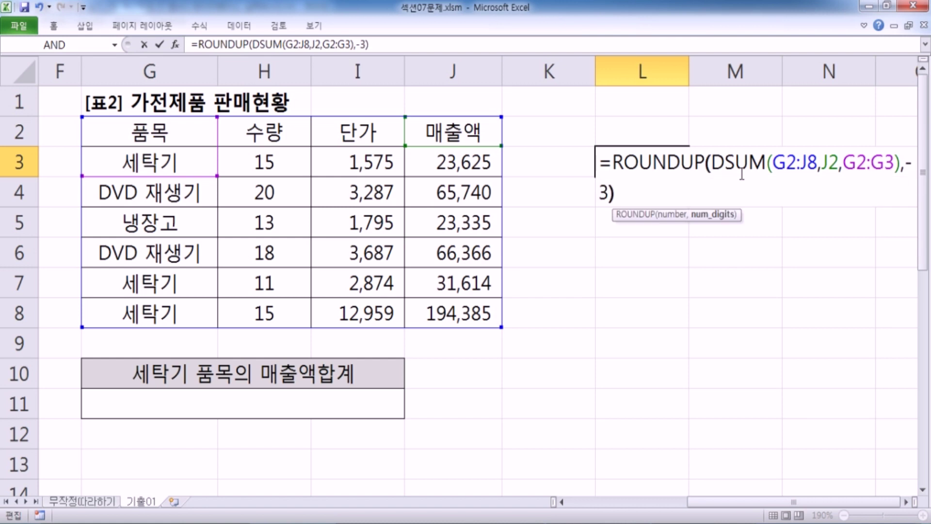
key("Return")
key("Up")
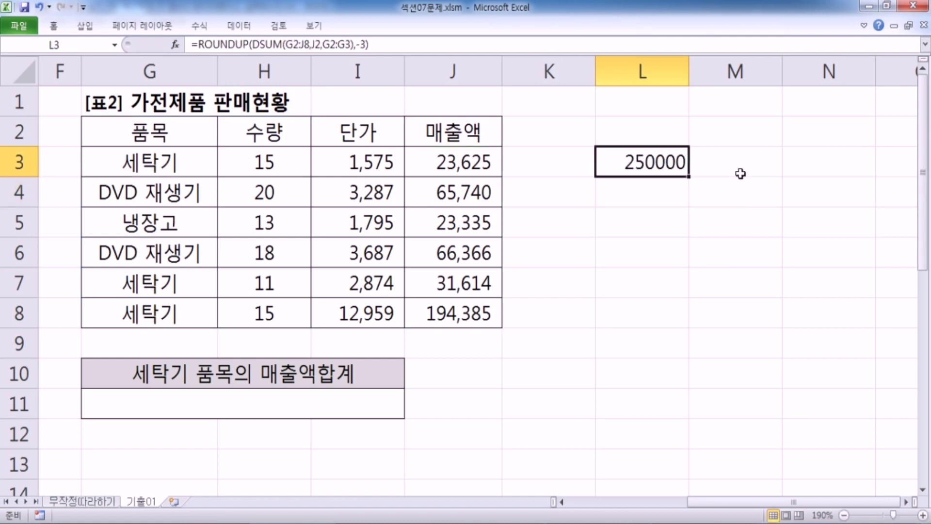
- Strip the ROUNDUP wrapper and its -3 argument from the L3 formula, leaving only =DSUM(G2:J8,J2,G2:G3)
key("F2")
key("Home")
key("Right")
key("Delete")
key("Delete")
key("Delete")
key("Delete")
key("Delete")
key("Delete")
key("Delete")
key("Delete")
key("End")
key("BackSpace")
key("BackSpace")
key("BackSpace")
key("BackSpace")
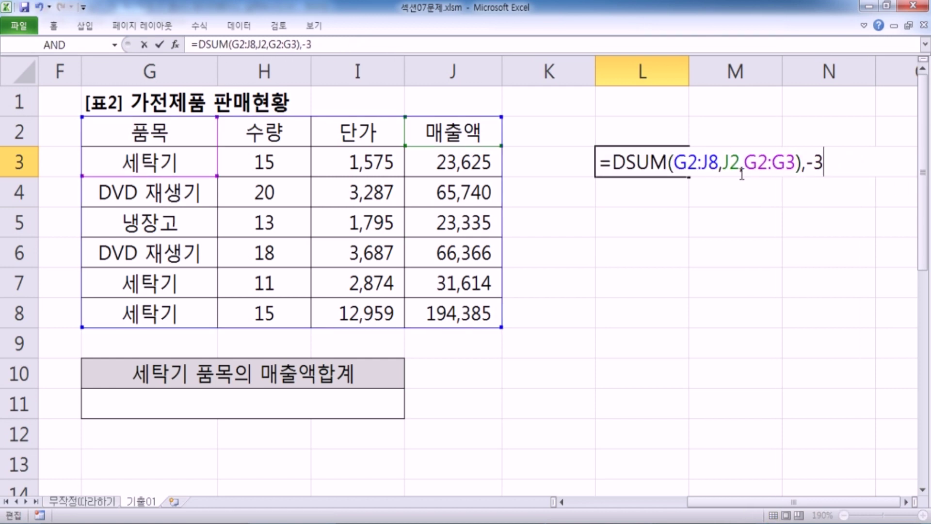
key("Return")
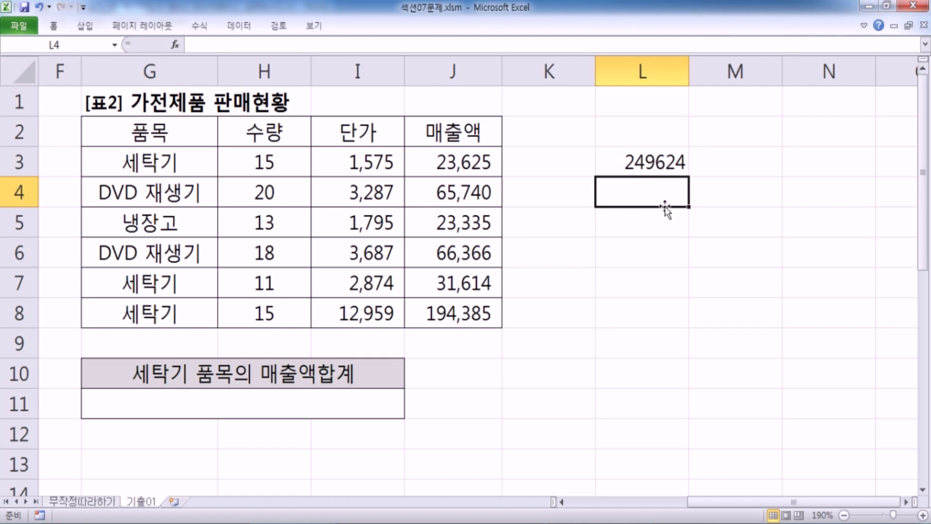
- Undo the removal of ROUNDUP in L3, redo it to compare both results, and undo it again
key("ctrl+z")
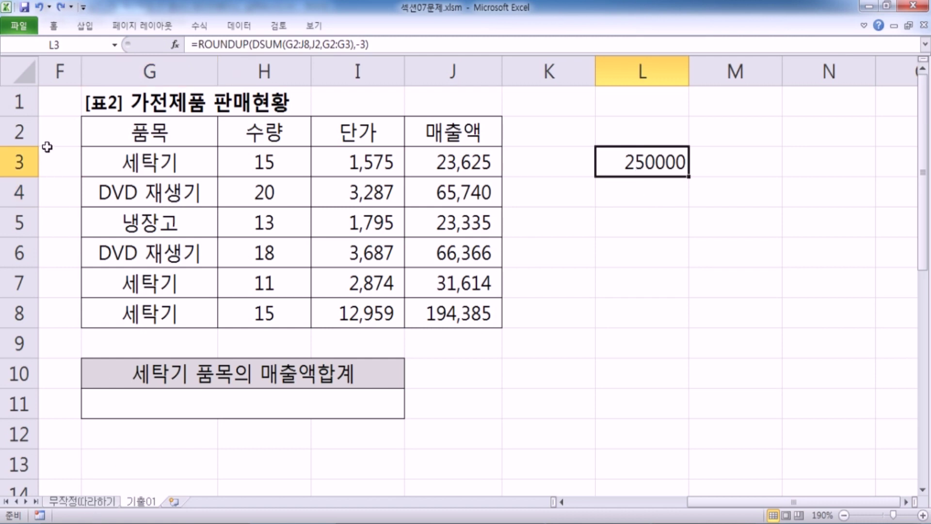
left_click(60, 6)
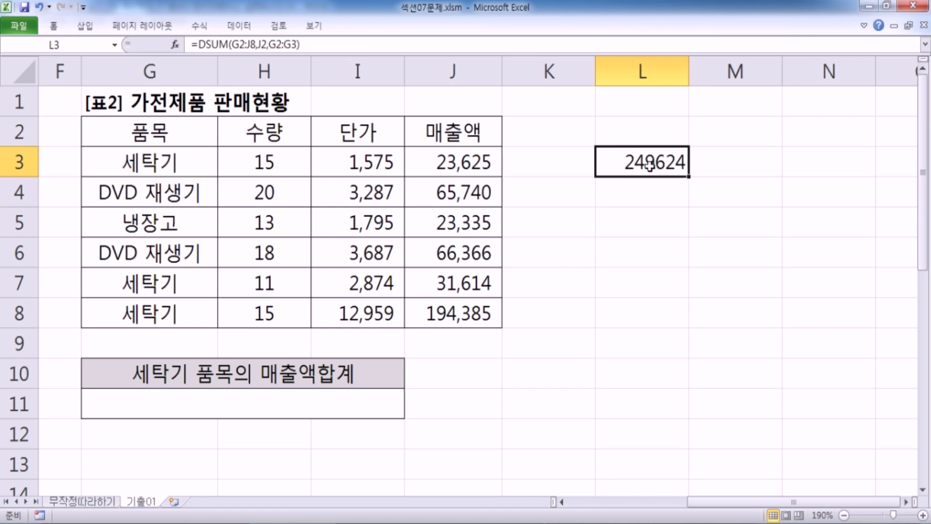
left_click(40, 8)
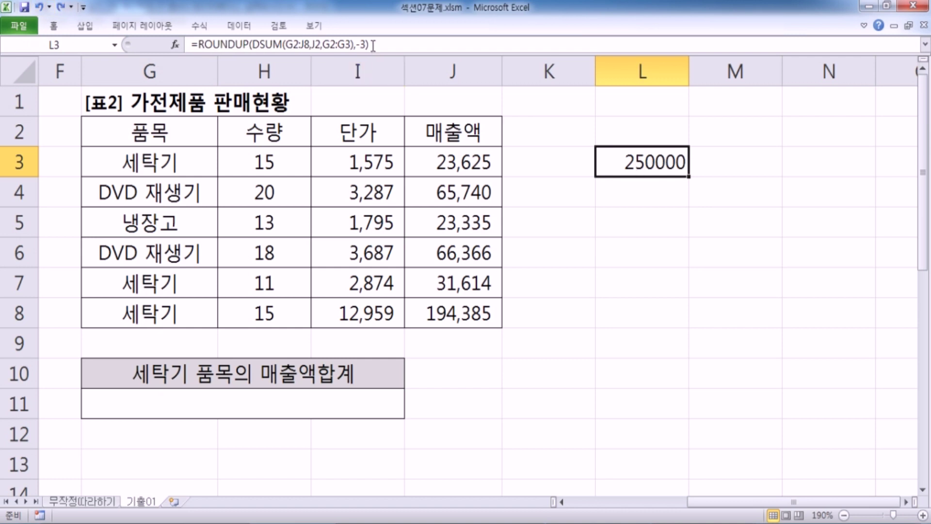
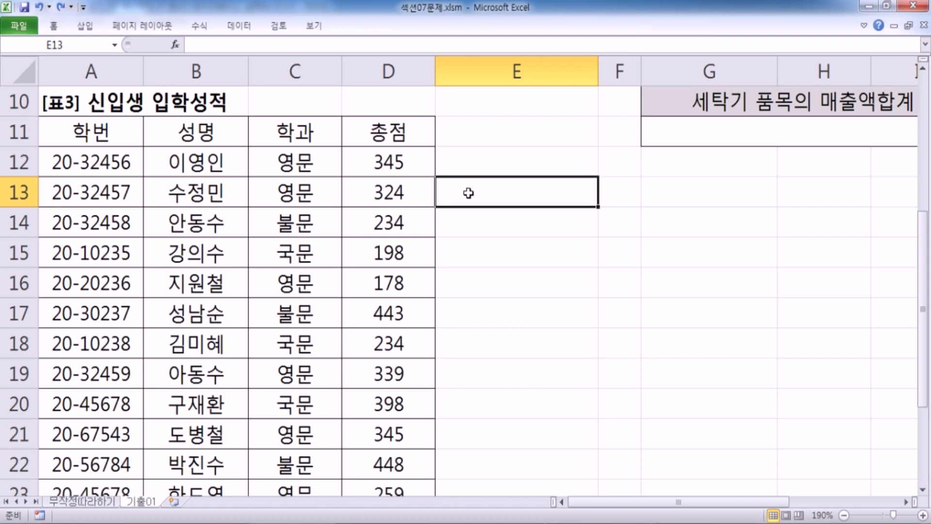
- Start a DAVERAGE formula in cell E11 beside the 신입생 입학성적 table with A11:D23 as its database
left_click(491, 130)
type("=DAV")
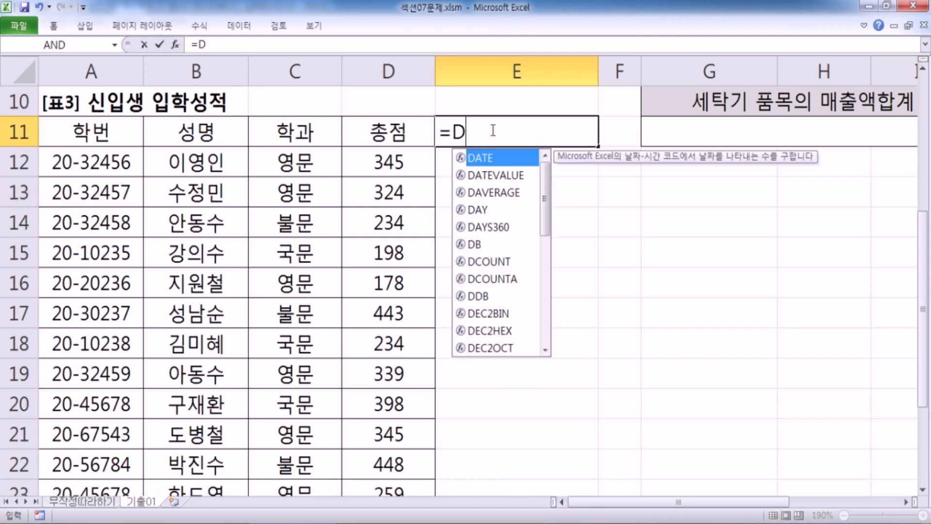
key("Tab")
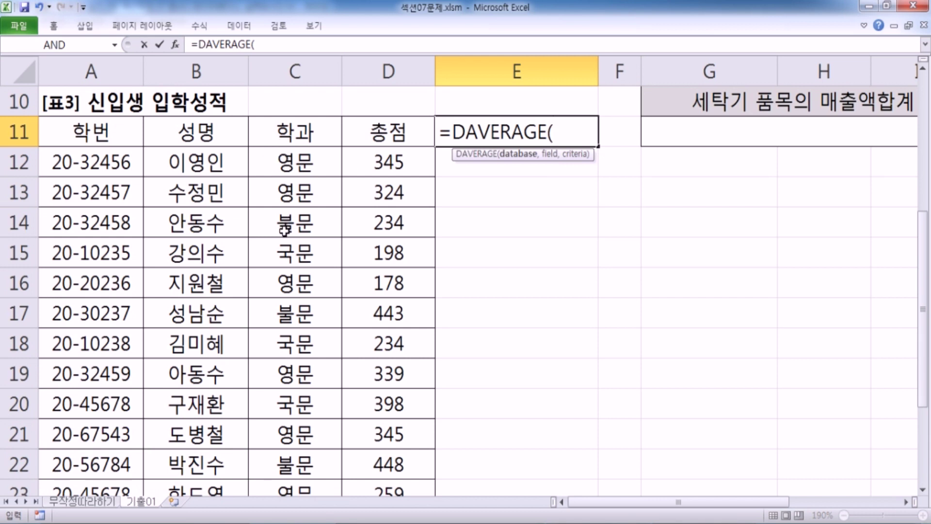
scroll(285, 228, "down", 2)
scroll(409, 324, "up", 3)
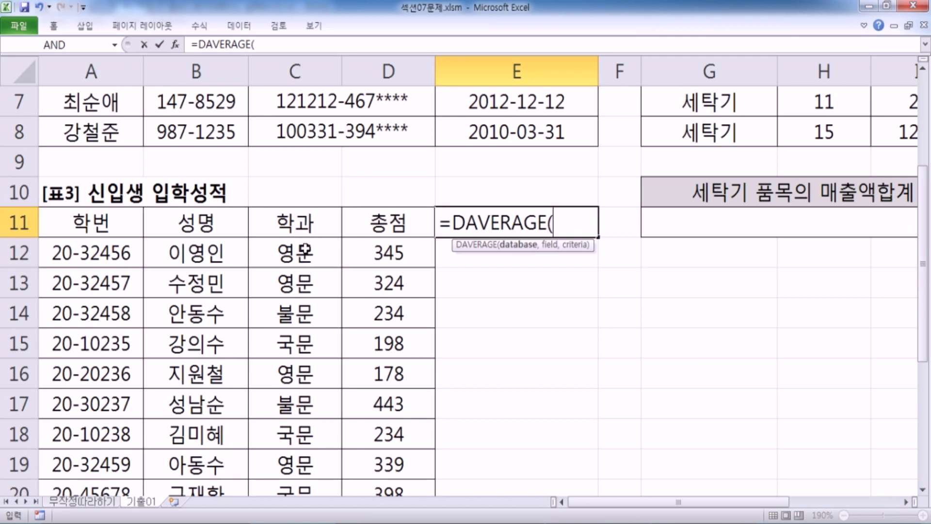
scroll(502, 330, "down", 4)
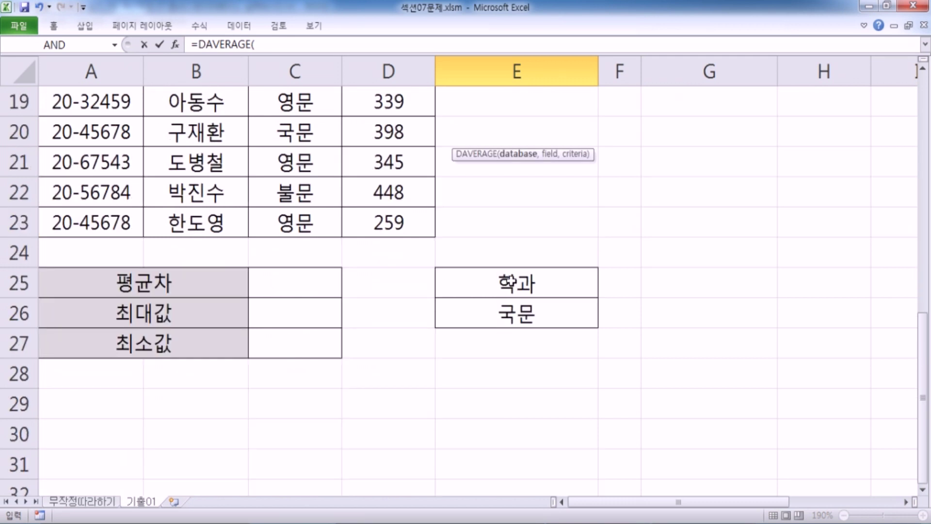
scroll(524, 329, "up", 4)
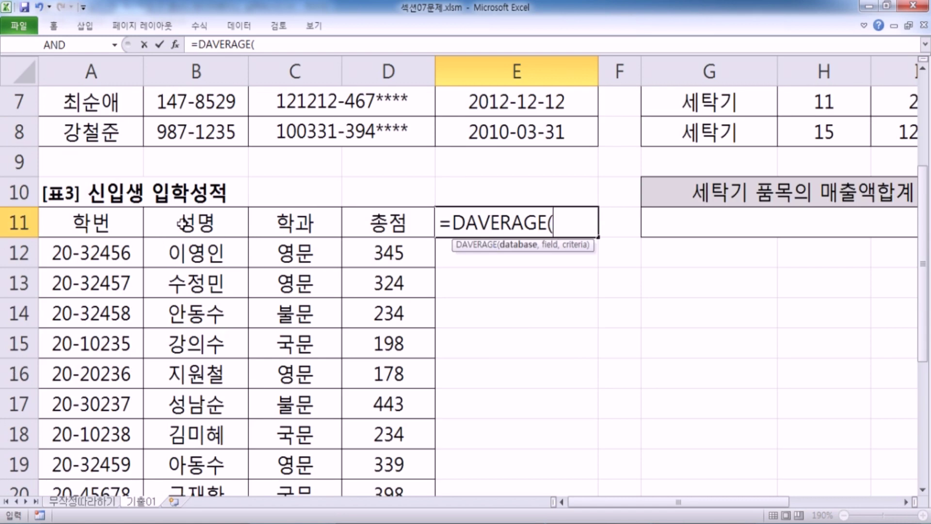
left_click_drag(256, 221, 373, 353)
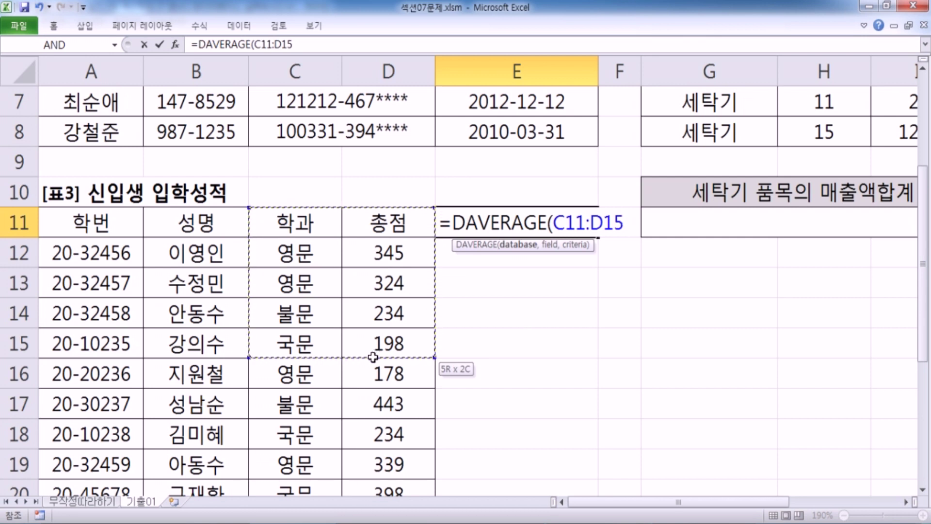
left_click_drag(138, 221, 373, 422)
type(",")
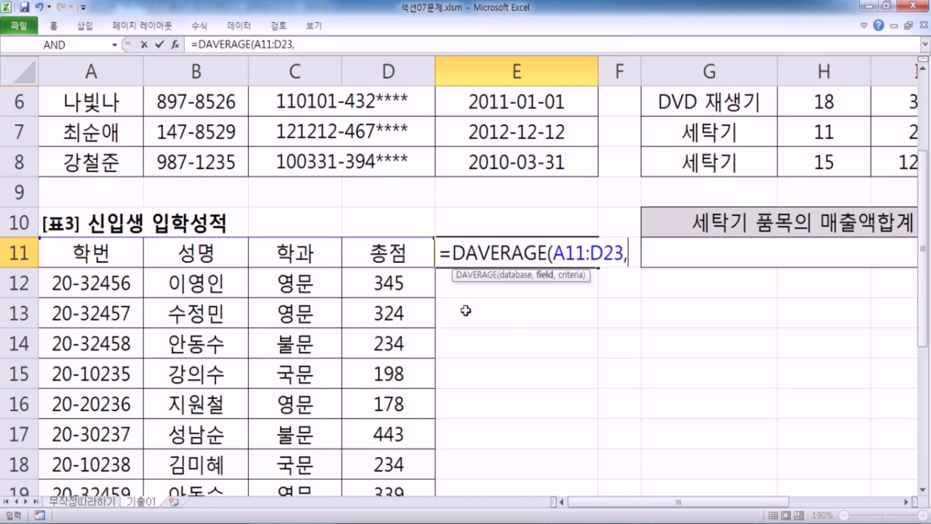
- Complete the DAVERAGE formula in E11 with field D11 and criteria C11:C12 for the 영문 average
left_click(380, 257)
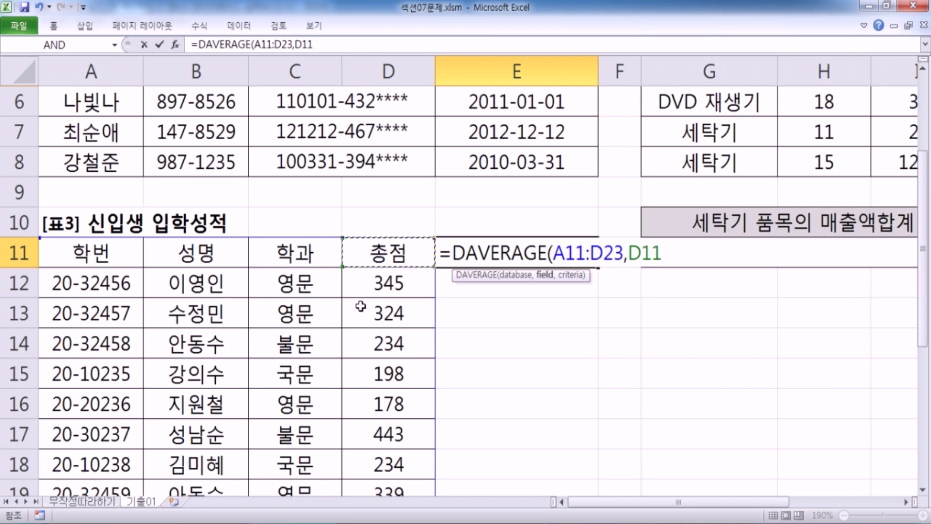
type(",")
left_click_drag(305, 254, 304, 281)
key("Return")
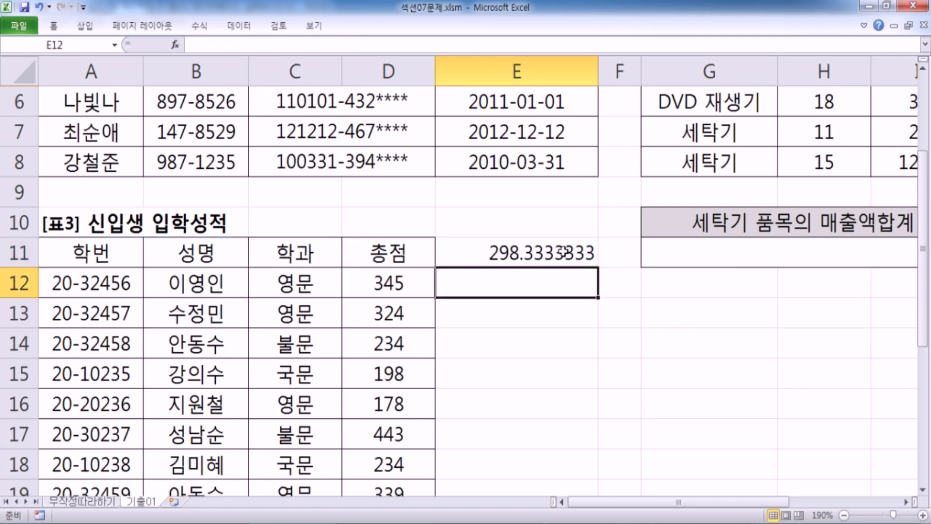
- Start a second DAVERAGE formula in cell E12 with A11:D23 as its database
type("=")
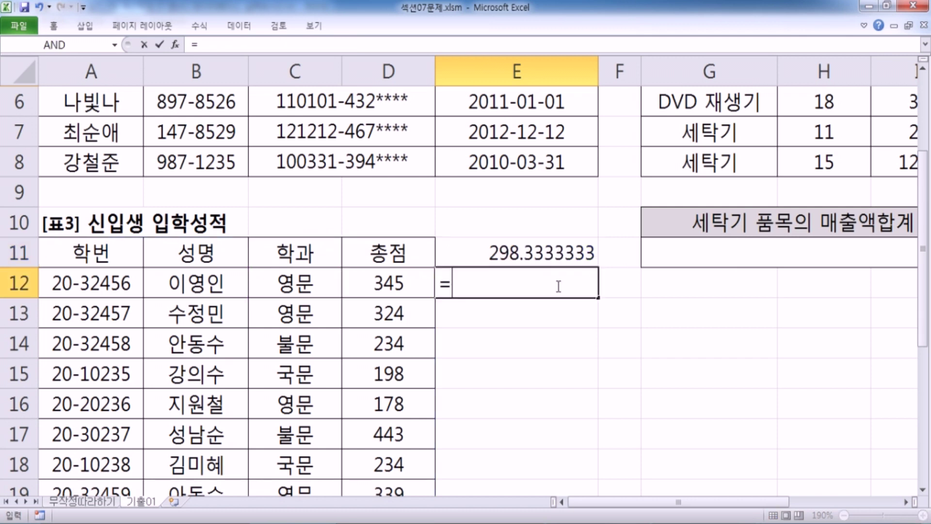
type("DAVE")
key("Tab")
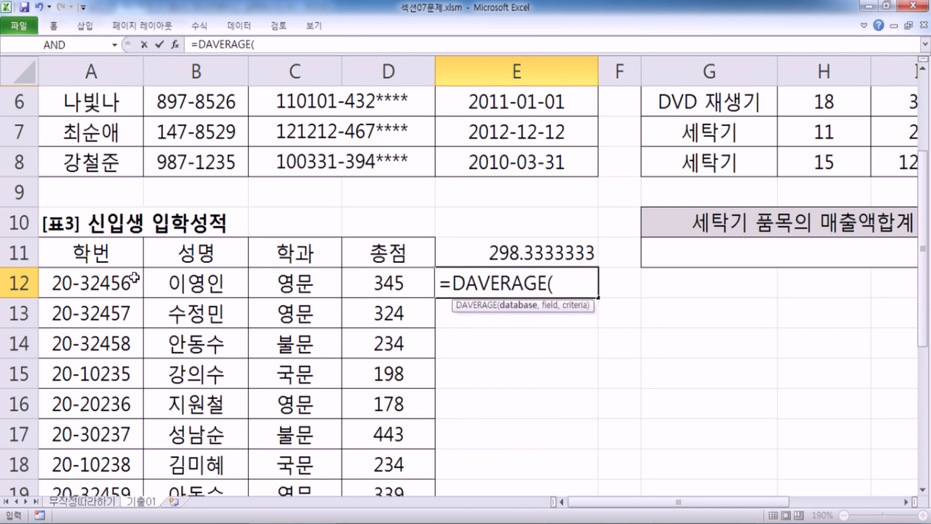
left_click_drag(101, 260, 380, 435)
type(",")
scroll(381, 437, "up", 2)
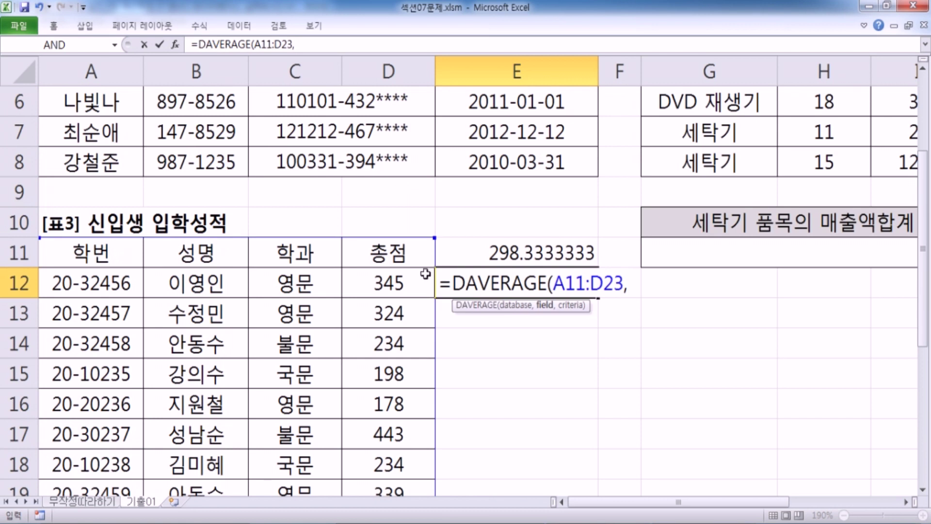
- Complete the DAVERAGE formula in E12 with field D11 and criteria E25:E26 for the 국문 average
left_click(398, 255)
type(",")
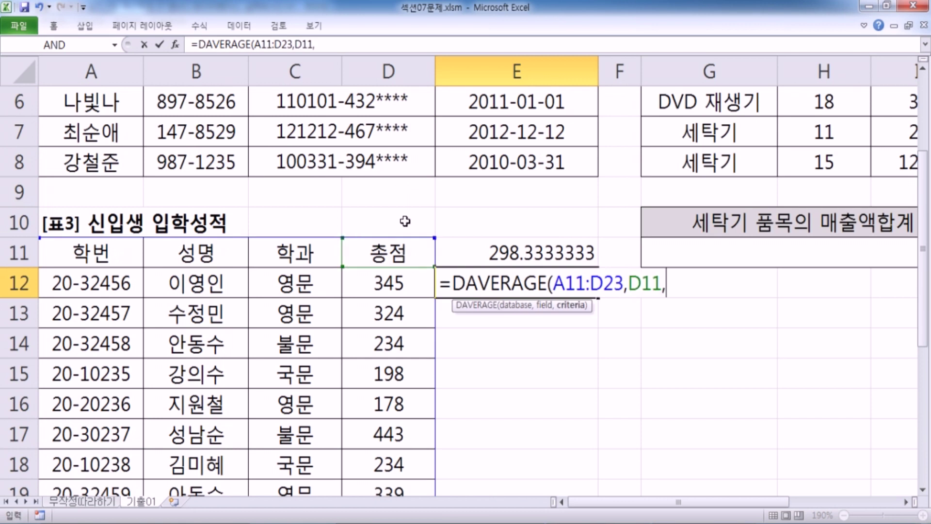
scroll(566, 292, "down", 2)
scroll(566, 292, "down", 2)
left_click_drag(548, 314, 542, 346)
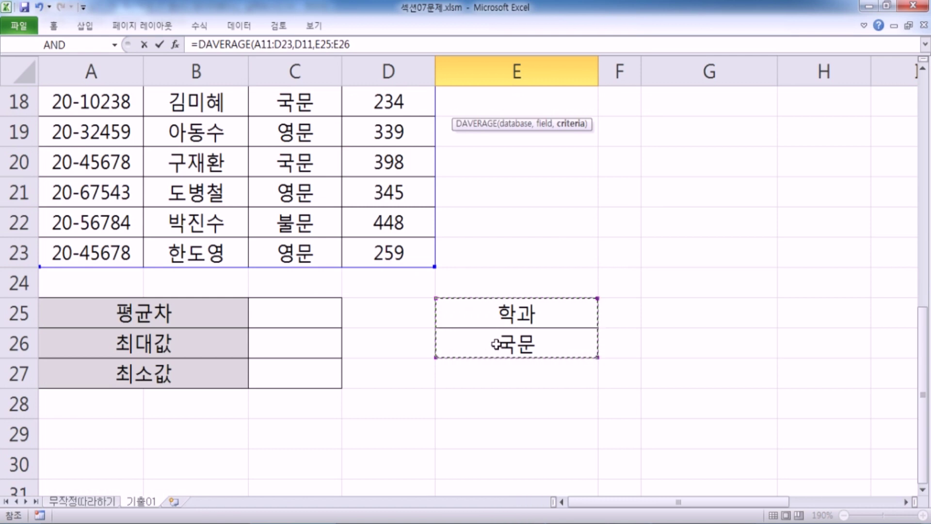
key("Return")
- Check the two average formulas in E11 and E12, and enter their absolute difference =ABS(E11-E12) in E13
scroll(517, 262, "up", 1)
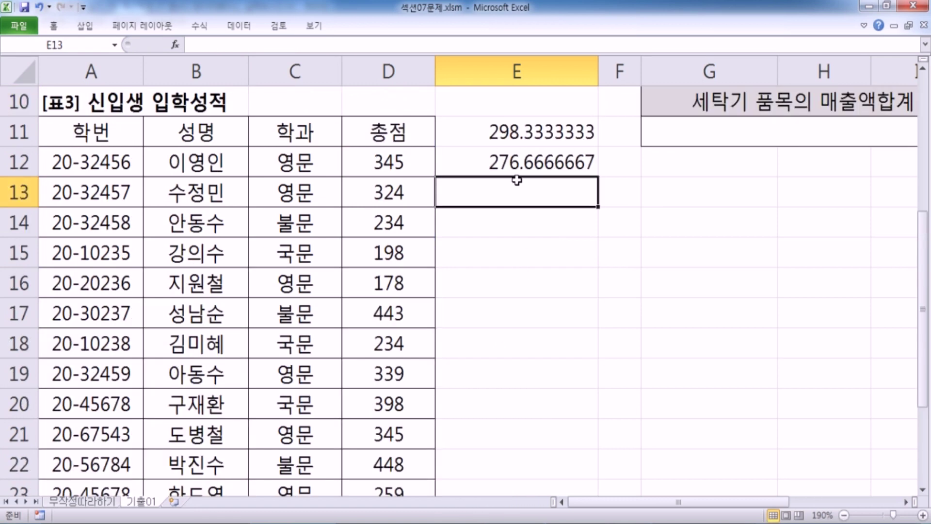
left_click_drag(508, 128, 482, 133)
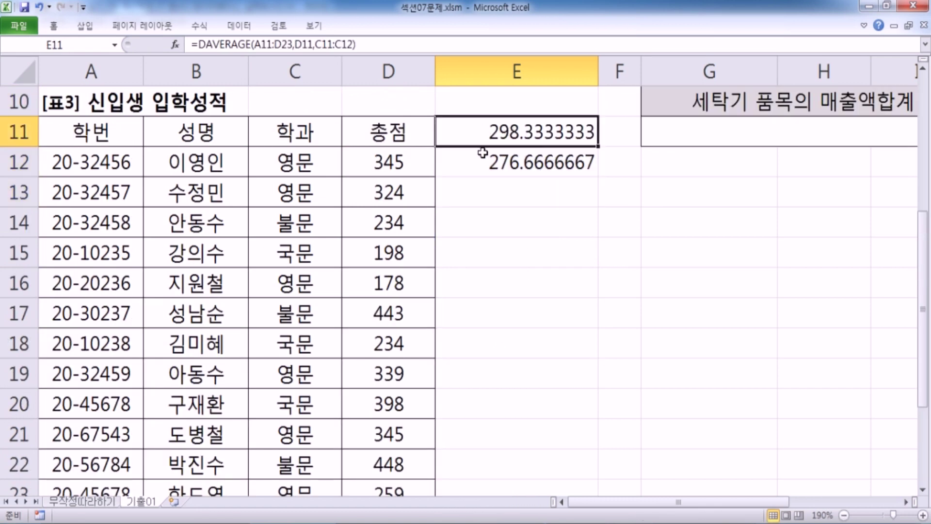
left_click(477, 163)
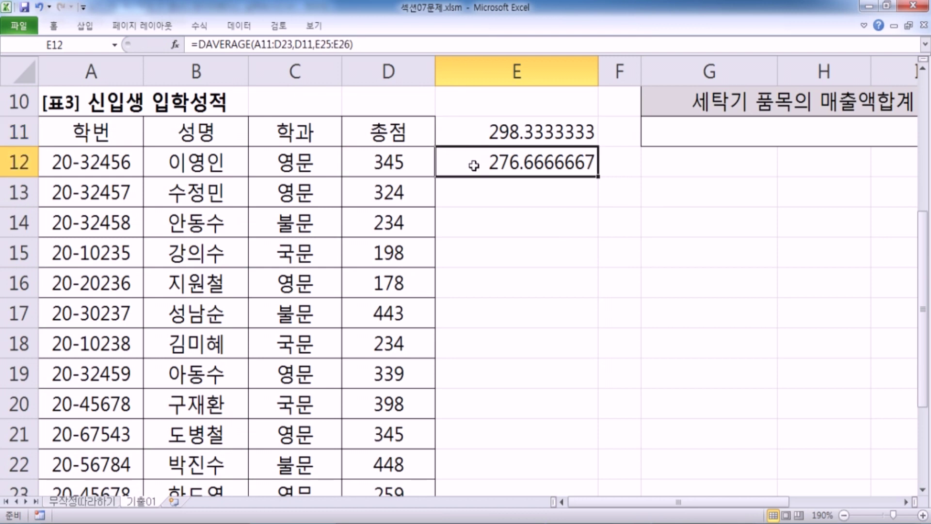
left_click(468, 198)
type("=ABS(")
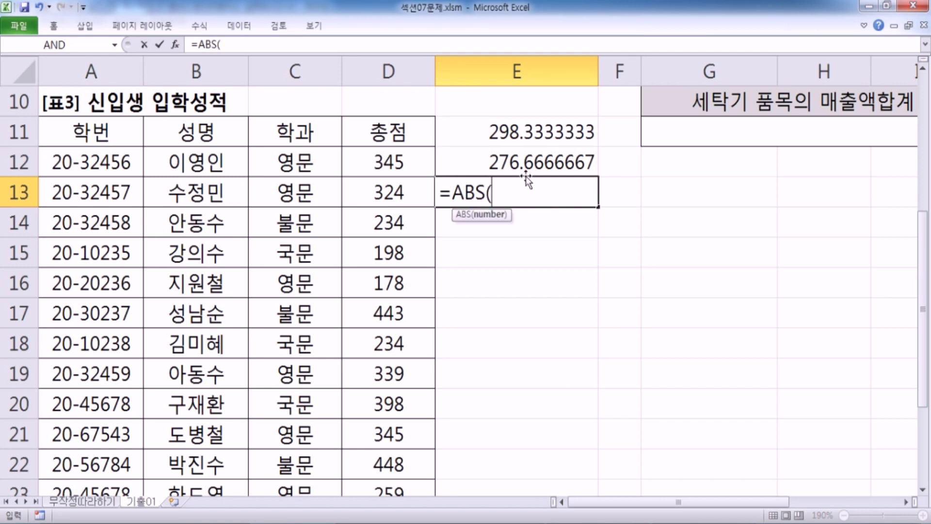
left_click(500, 132)
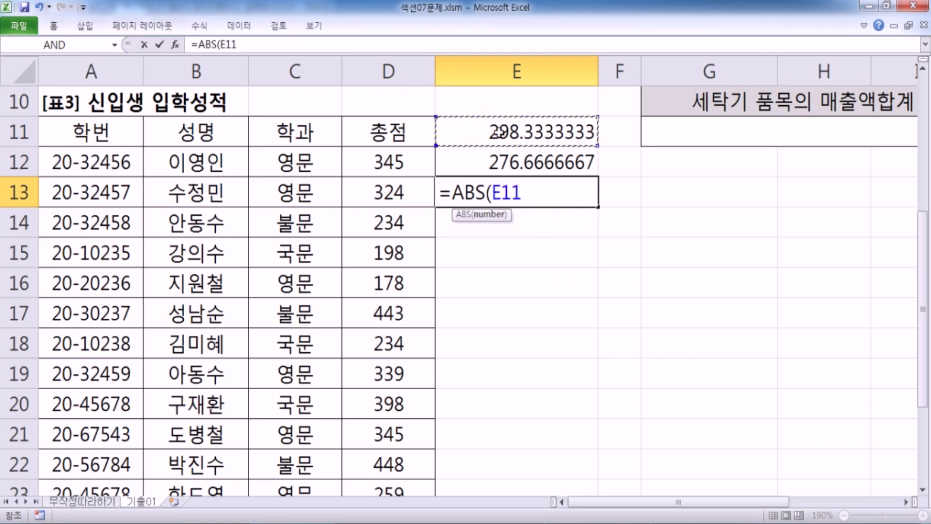
type("-")
left_click(492, 162)
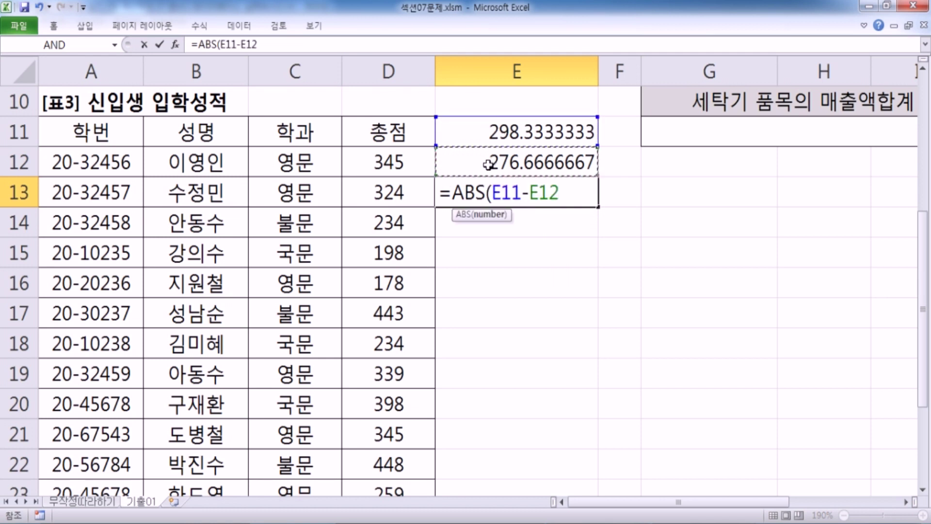
key("Return")
- Enter the reversed absolute difference =ABS(E12-E11) in cell E14
type("=ABS(")
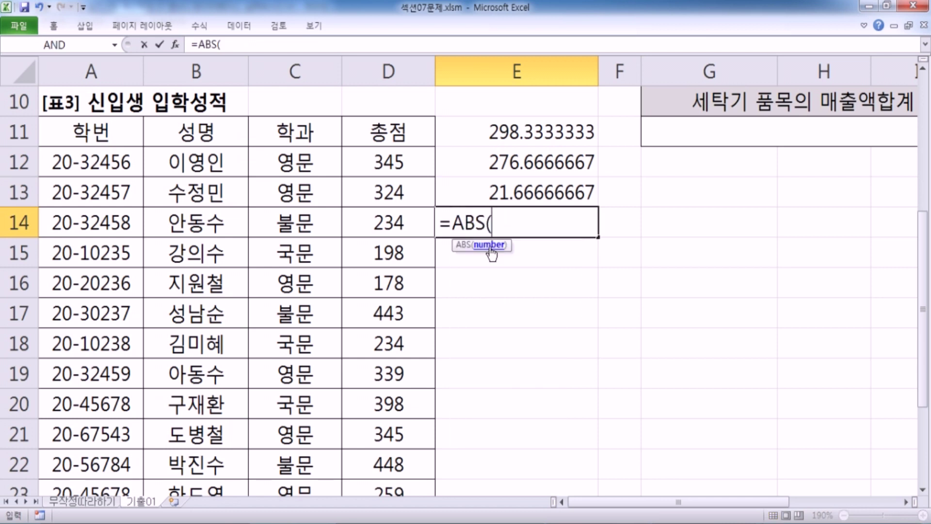
left_click(497, 163)
type("-")
left_click(497, 128)
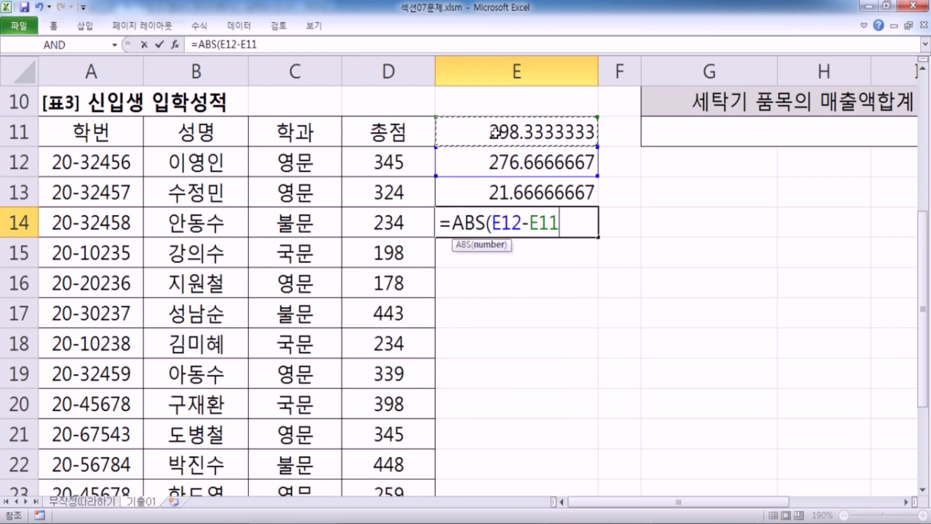
key("Return")
- Open the E14 formula for review and switch to Notepad to read the text and ABS formulas of problem 3
left_click(519, 223)
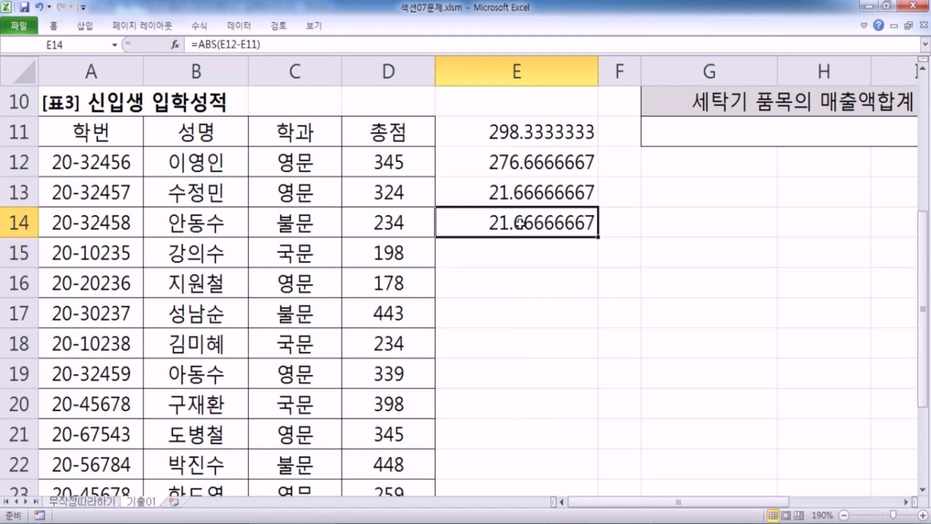
key("F2")
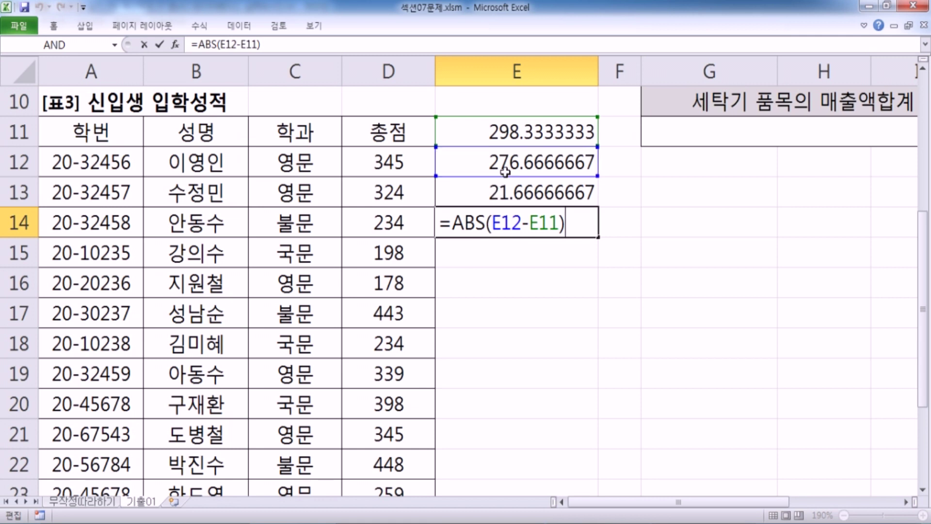
key("alt+Tab")
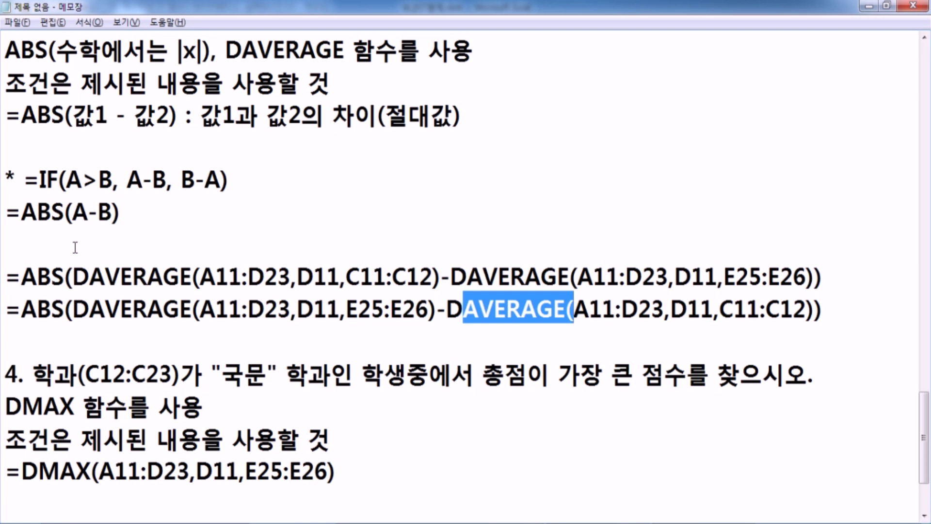
scroll(76, 249, "up", 2)
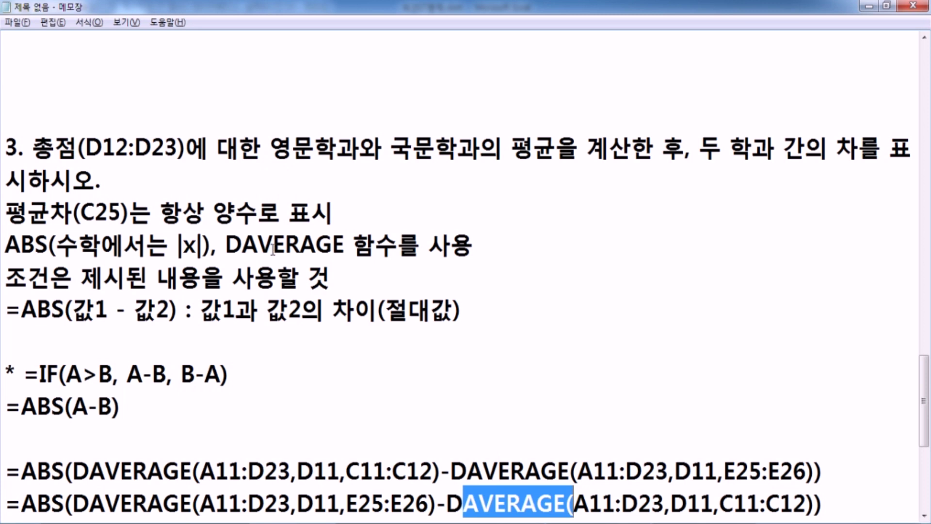
- Switch back to Excel, close the E14 formula, and reuse the E13 formula =ABS(E11-E12) as the 평균차 in C25
key("alt+Tab")
key("ctrl+Return")
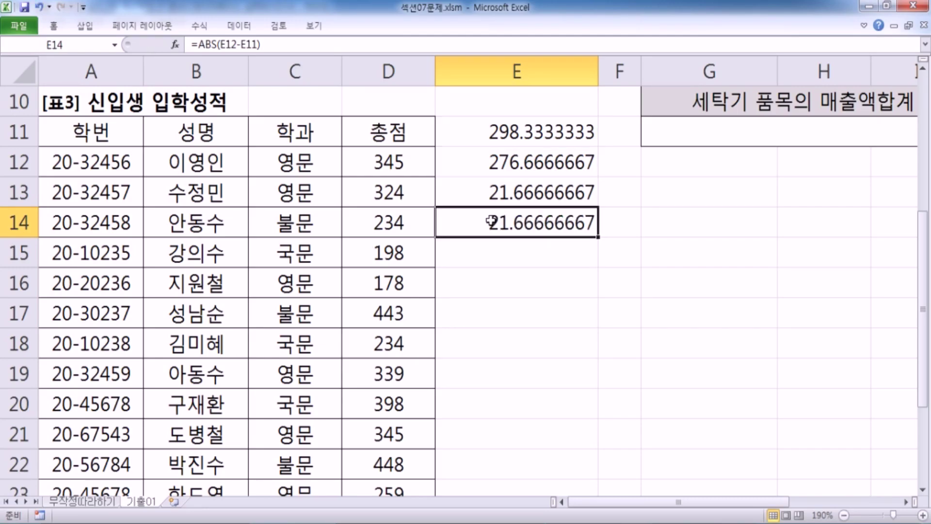
scroll(491, 222, "down", 3)
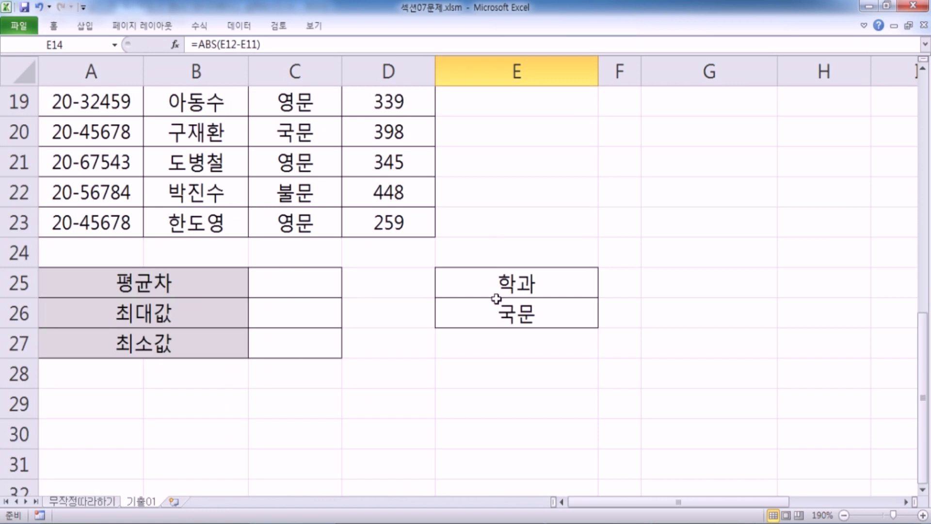
left_click(285, 290)
scroll(390, 267, "up", 3)
left_click(485, 195)
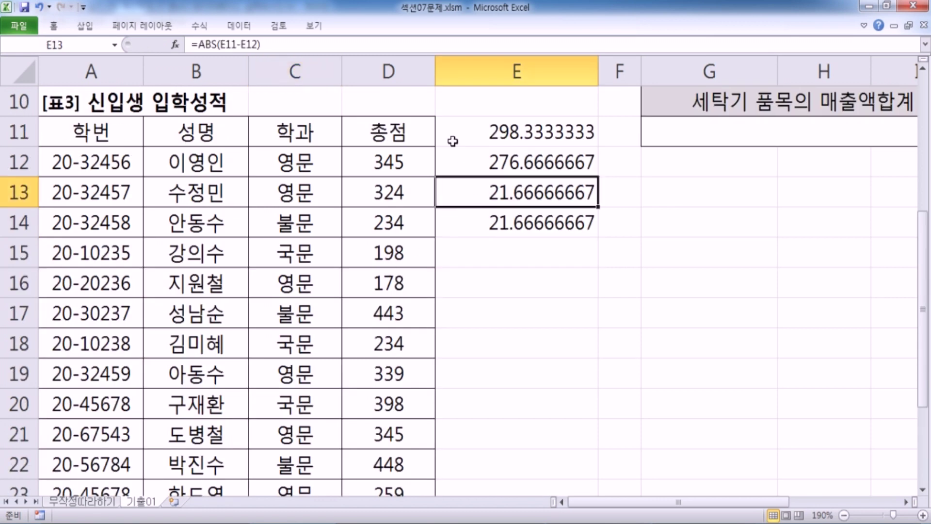
left_click_drag(272, 45, 155, 42)
key("ctrl+c")
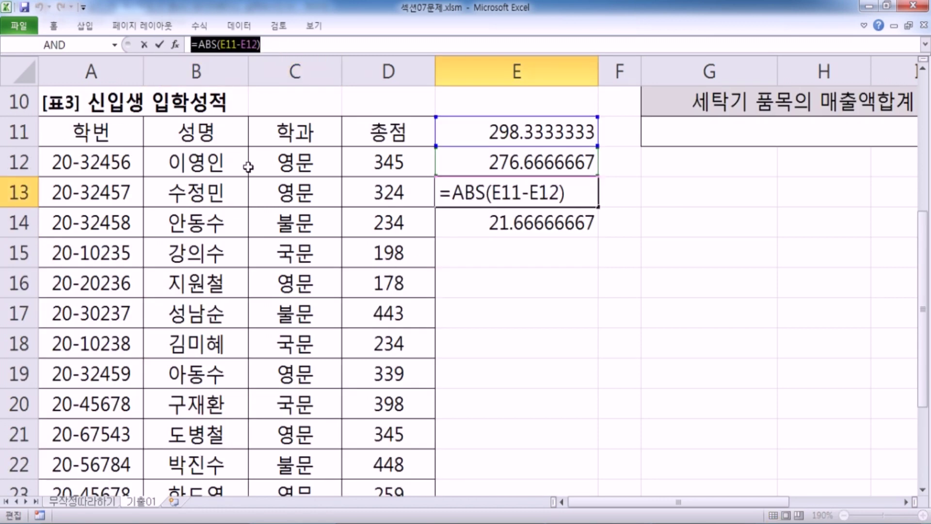
key("Escape")
scroll(221, 263, "down", 3)
left_click(262, 280)
key("ctrl+v")
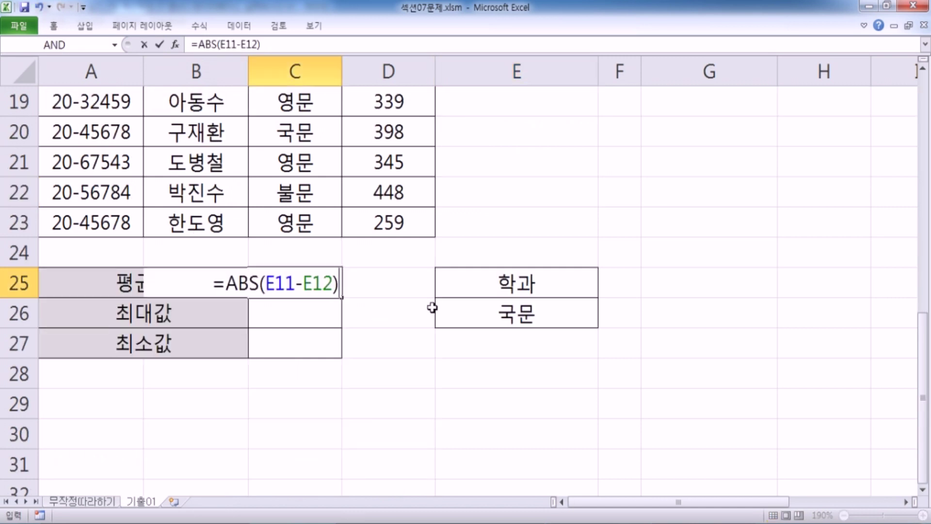
key("Return")
left_click(325, 291)
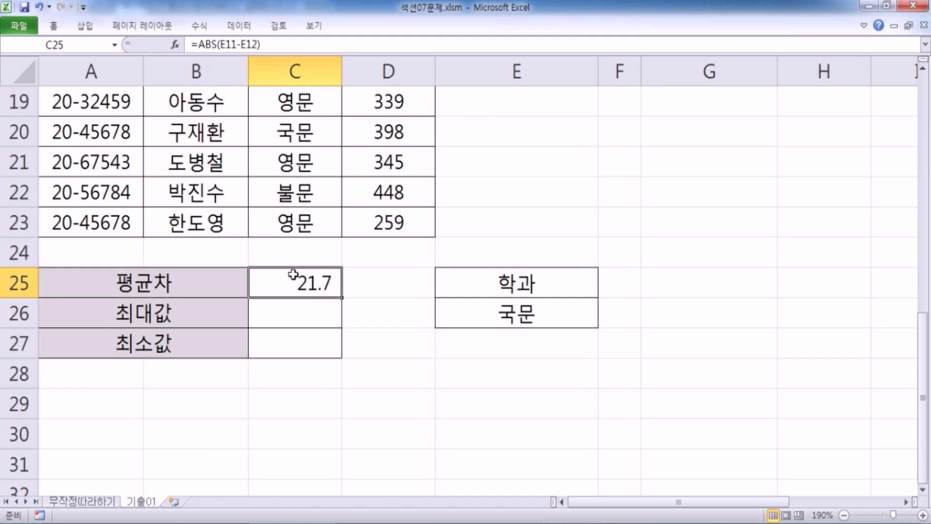
- Replace the 평균차 formula in C25 with the reversed version =ABS(E12-E11) copied as text from E14
scroll(494, 182, "up", 3)
left_click(485, 223)
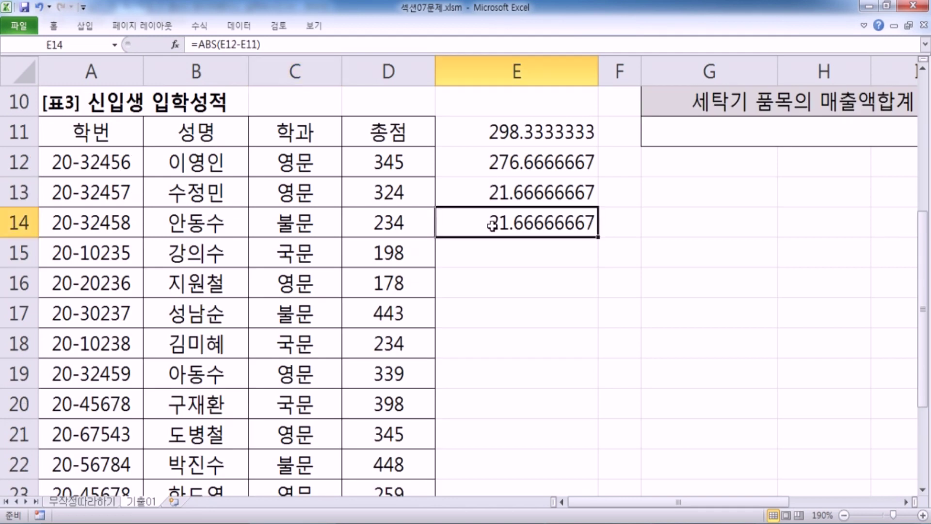
double_click(485, 222)
left_click_drag(438, 223, 586, 223)
key("ctrl+c")
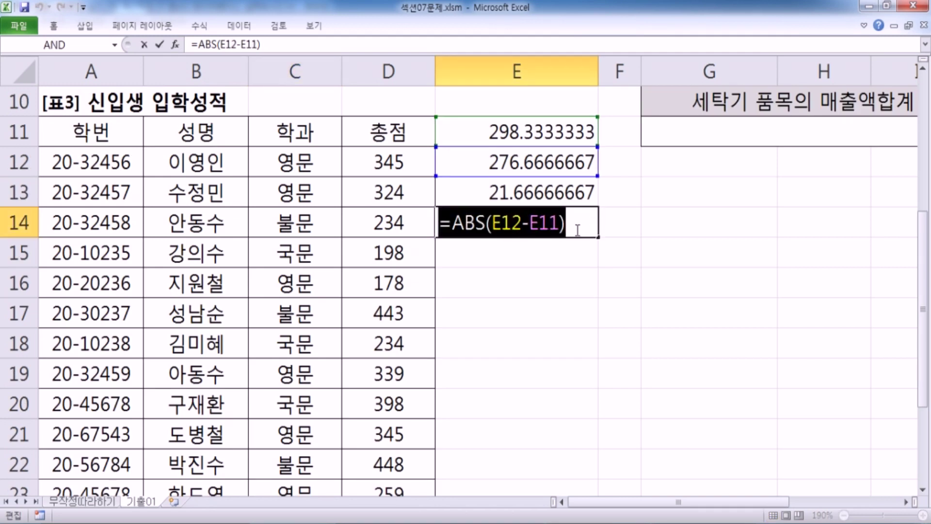
key("Escape")
scroll(509, 255, "down", 4)
left_click(298, 189)
key("F2")
key("shift+Home")
key("Delete")
key("ctrl+v")
key("Return")
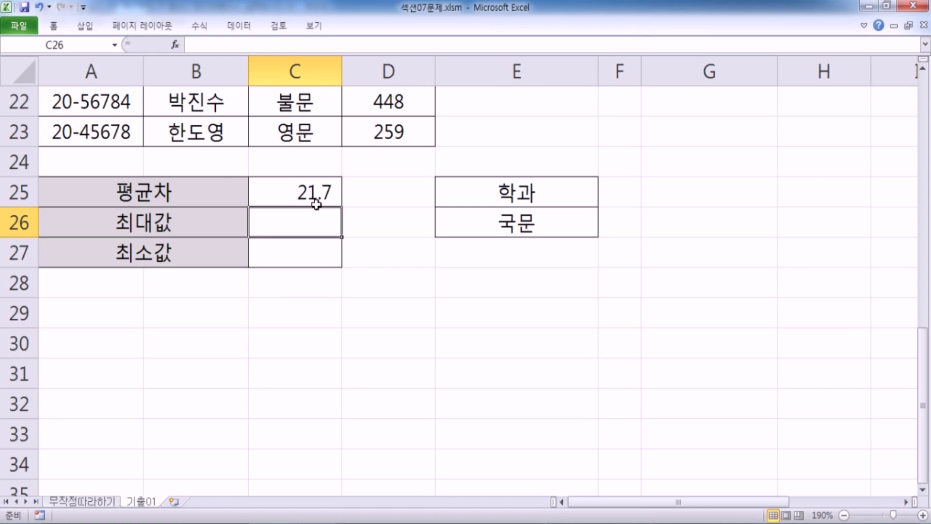
- Review the 신입생 입학성적 table and its 학과 criteria against problems 3, 4 and 5 in Notepad, including the DMAX and DMIN requirements
scroll(320, 189, "up", 1)
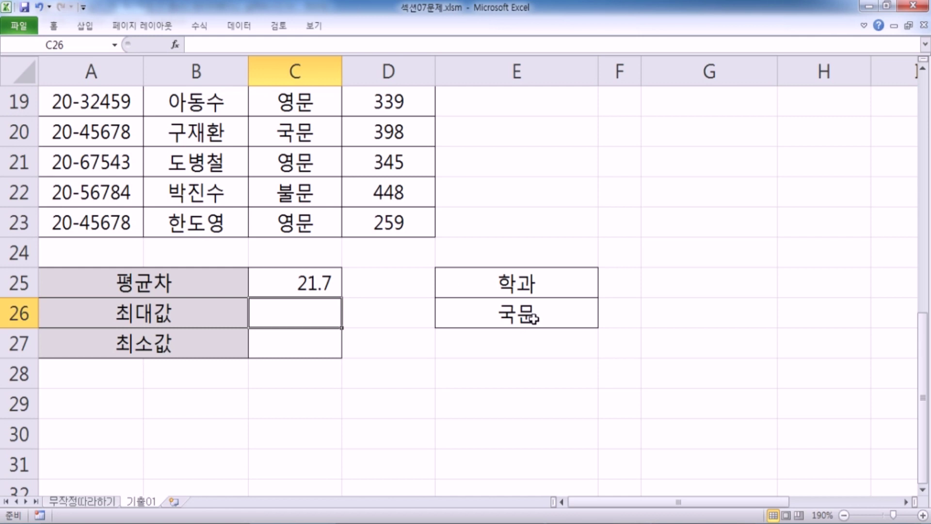
scroll(418, 249, "up", 3)
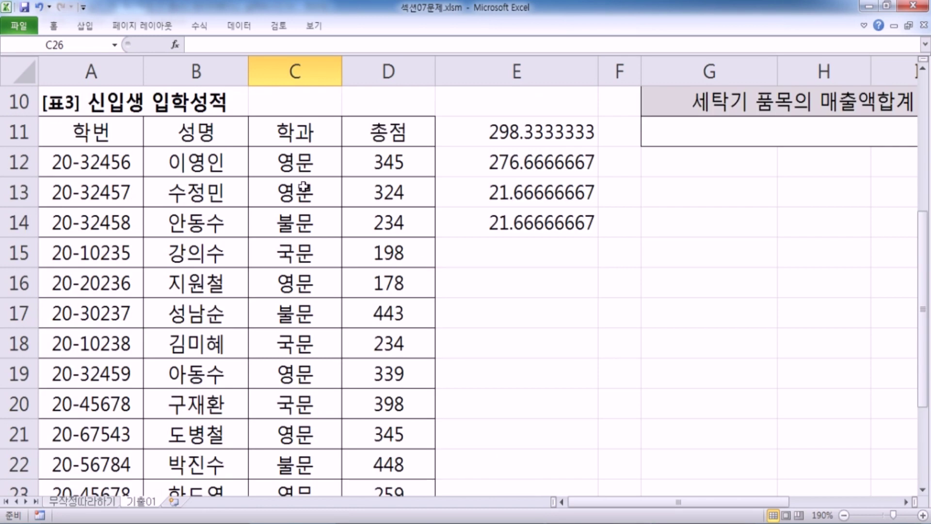
scroll(304, 189, "down", 1)
scroll(303, 196, "down", 1)
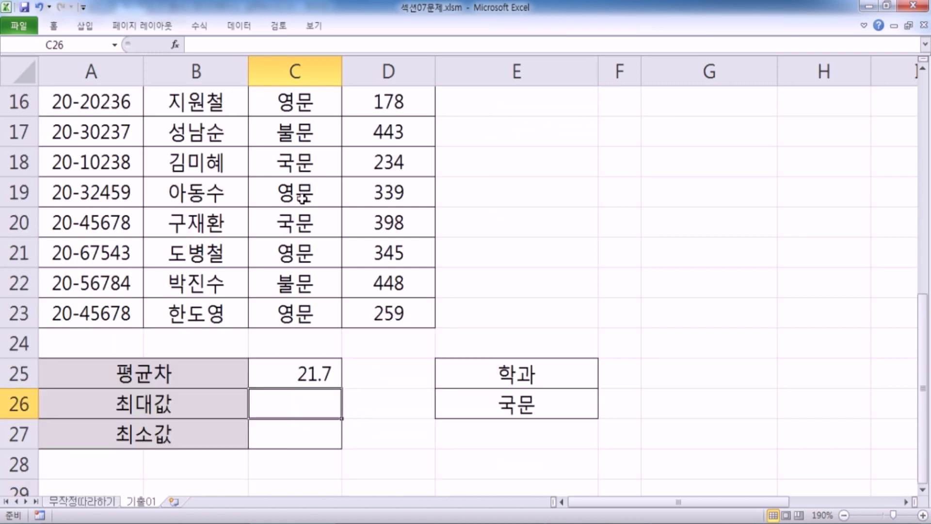
key("alt+Tab")
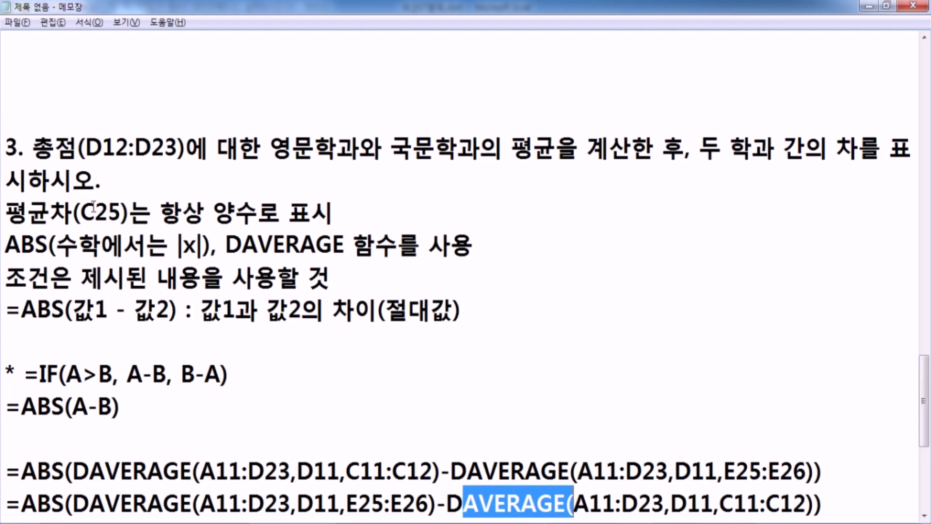
scroll(136, 206, "down", 1)
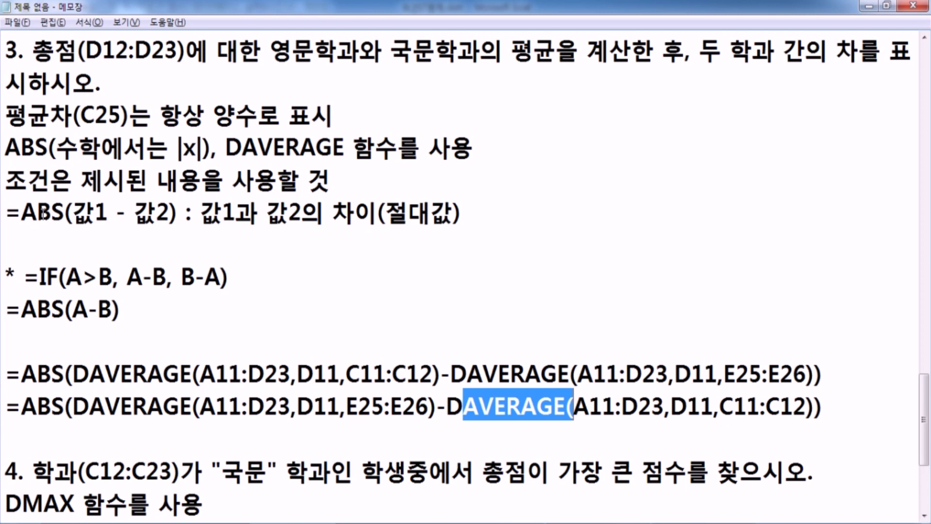
left_click(20, 228)
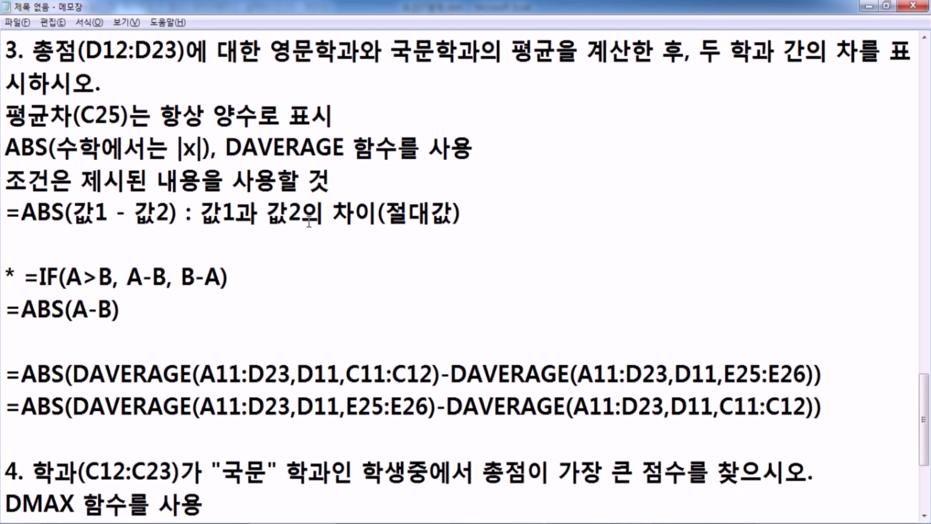
scroll(309, 222, "down", 3)
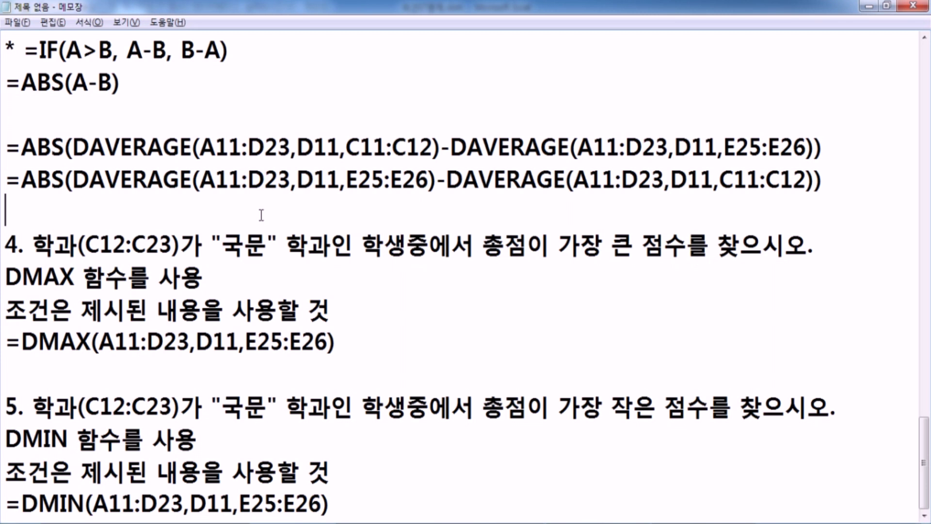
key("alt+Tab")
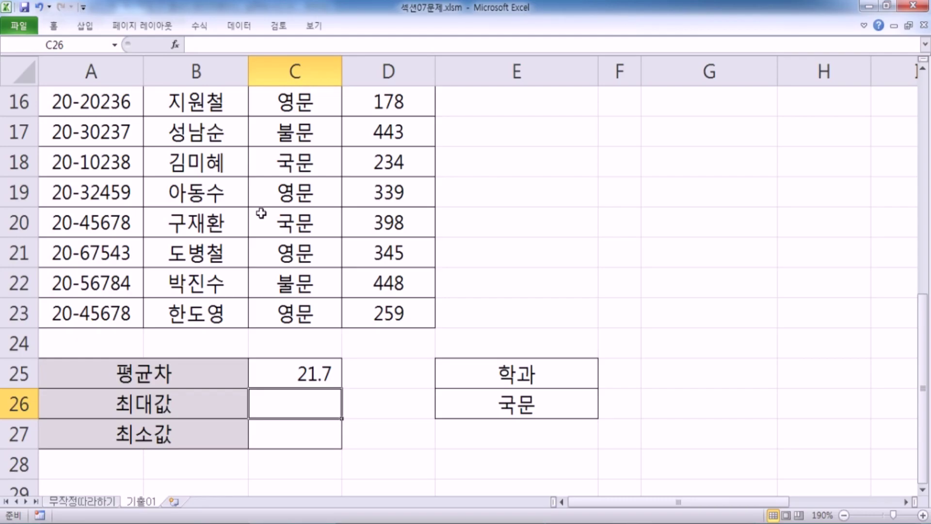
scroll(261, 213, "up", 4)
scroll(336, 229, "down", 2)
scroll(336, 229, "down", 4)
key("alt+Tab")
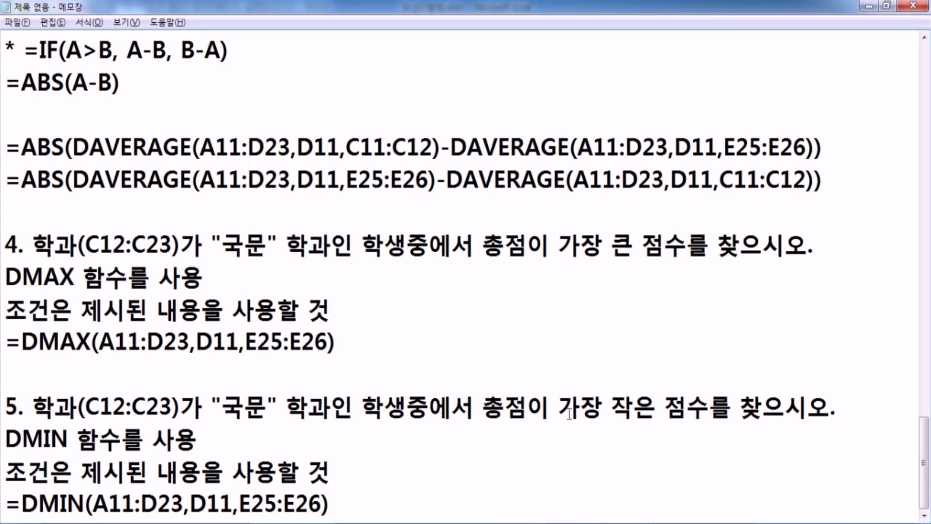
- Switch back to Excel and start a DMAX formula in the 최대값 cell C26 with database range A11:D23
key("alt+Tab")
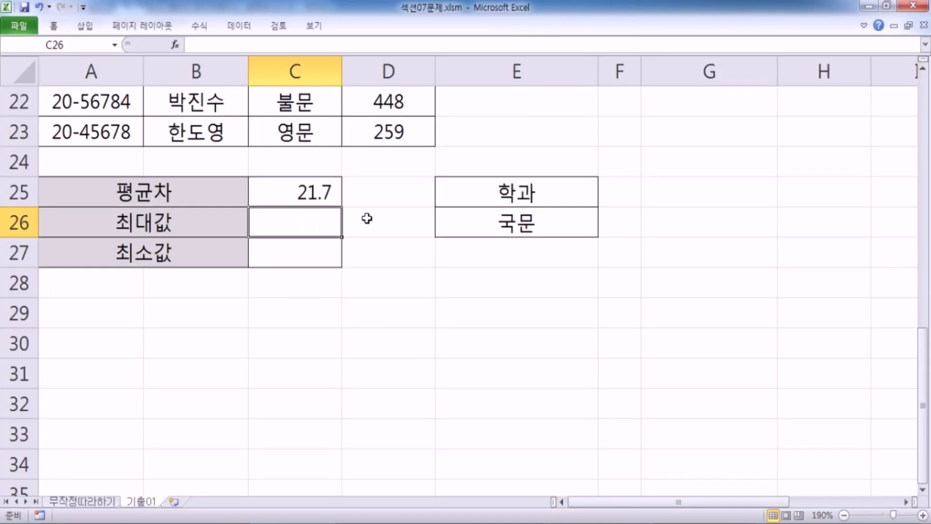
left_click(295, 247)
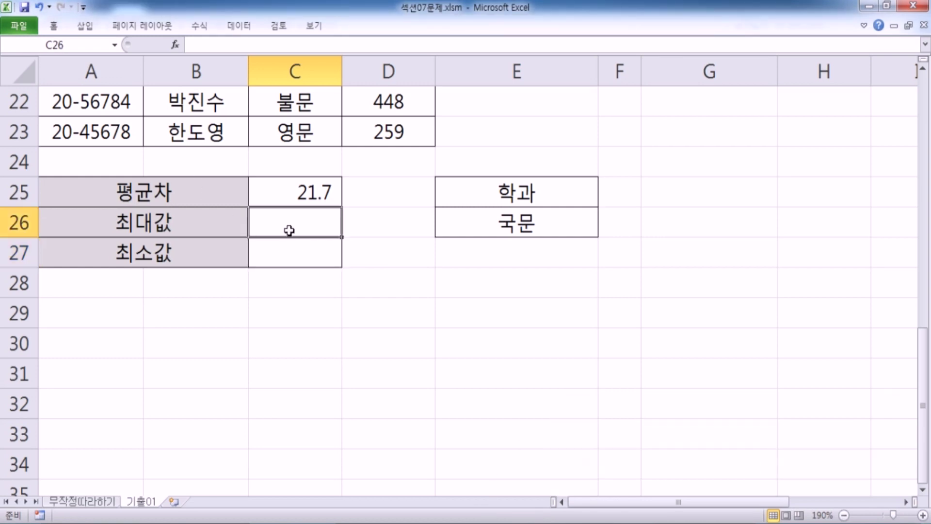
scroll(282, 231, "up", 3)
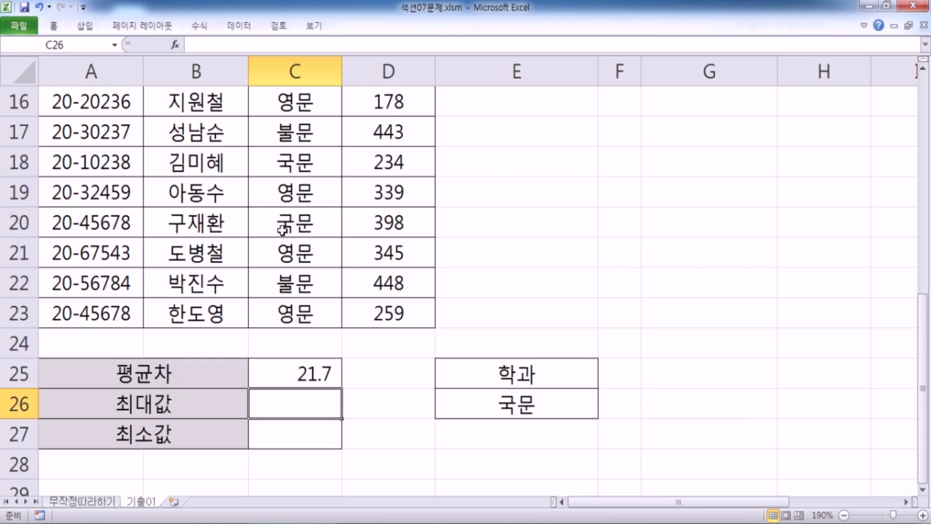
scroll(282, 230, "down", 2)
type("=DMAX(")
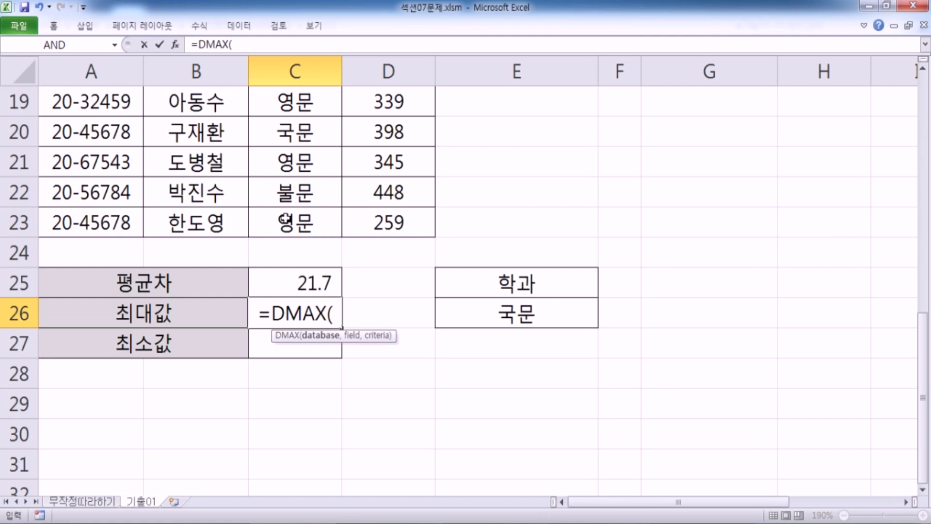
scroll(156, 179, "up", 4)
left_click_drag(86, 228, 381, 461)
scroll(382, 436, "down", 4)
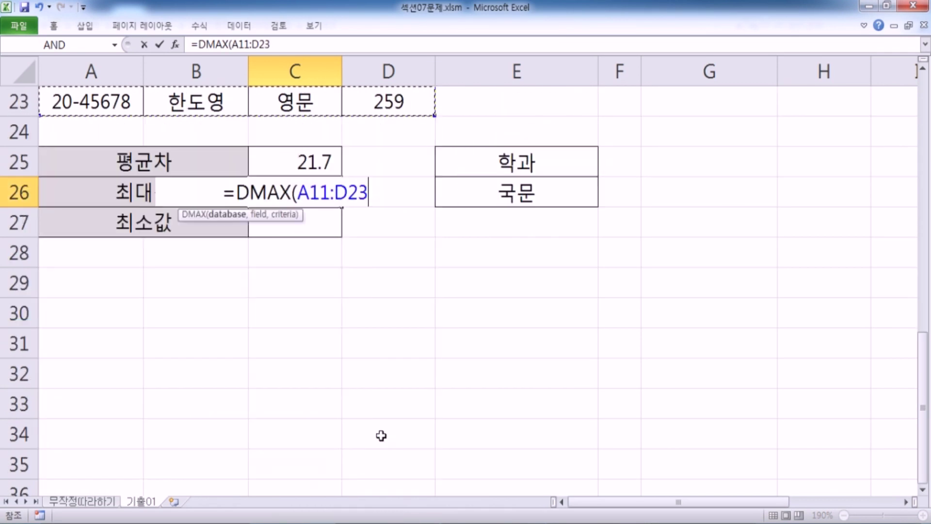
type(",")
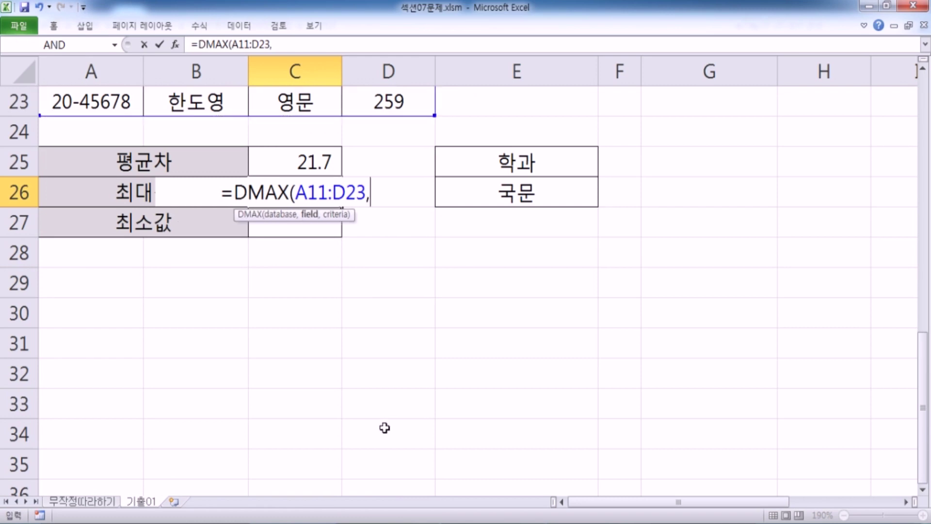
- Complete the DMAX formula in C26 with field D11 and criteria range C11:C12
scroll(384, 428, "up", 6)
left_click(379, 285)
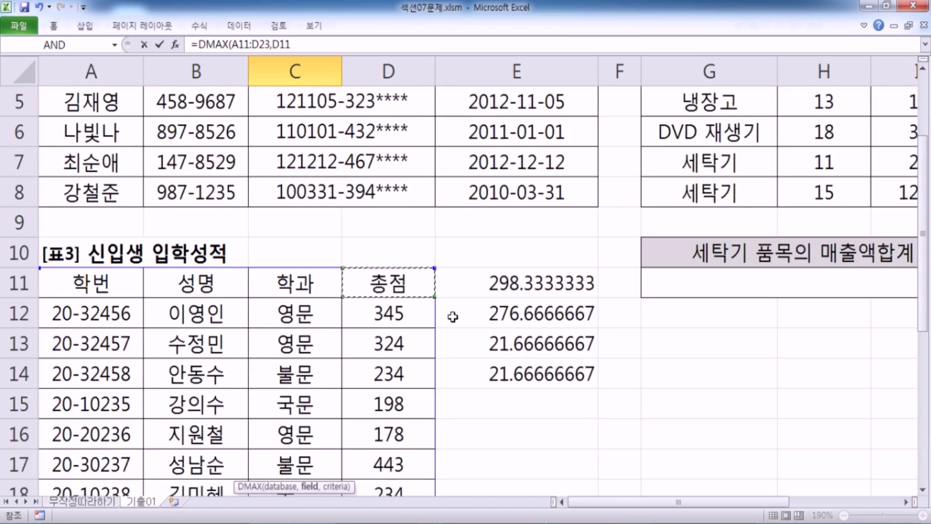
scroll(451, 307, "down", 3)
type(",")
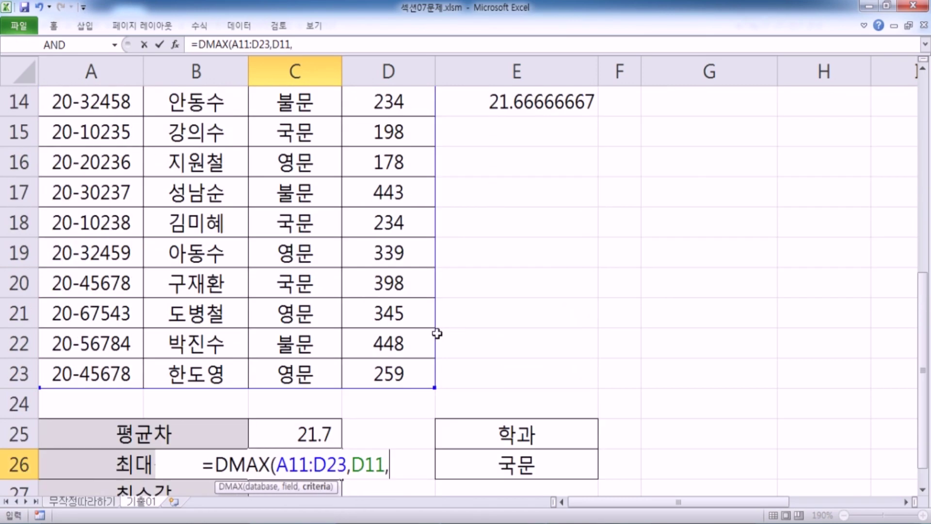
scroll(358, 325, "up", 3)
left_click_drag(291, 285, 293, 314)
scroll(369, 344, "down", 3)
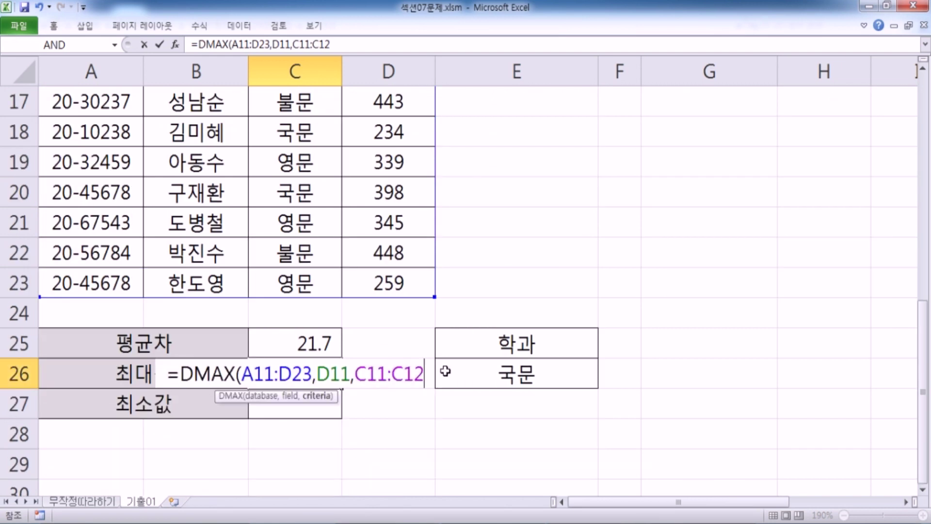
type(")")
key("Return")
left_click(313, 378)
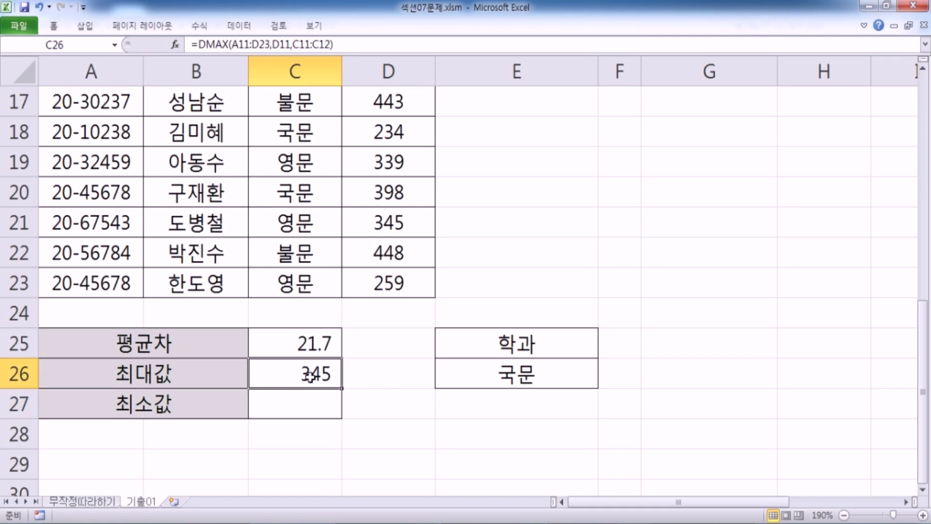
- Copy the DMAX formula text from C26 with its references unchanged into the 최소값 cell C27
left_click_drag(361, 46, 173, 43)
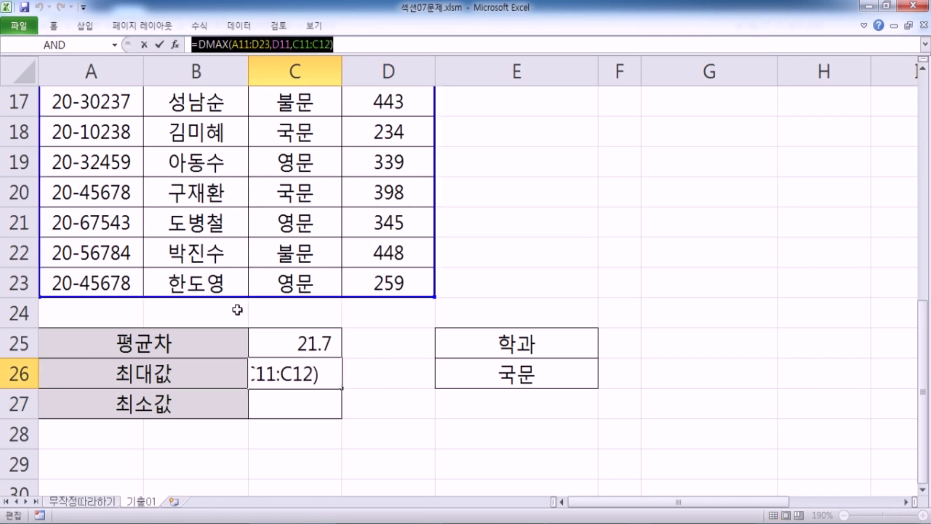
key("Escape")
double_click(287, 382)
left_click_drag(165, 373, 436, 373)
key("ctrl+c")
key("Escape")
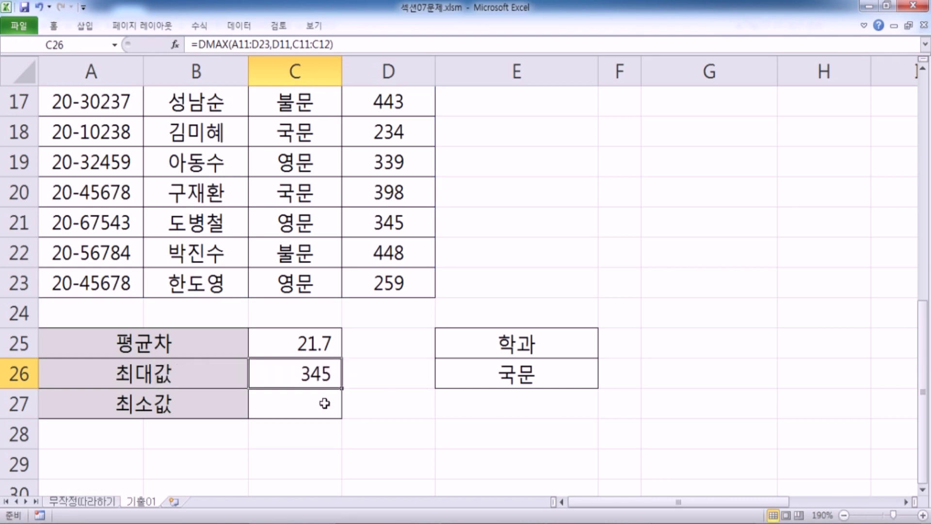
left_click(305, 403)
key("ctrl+v")
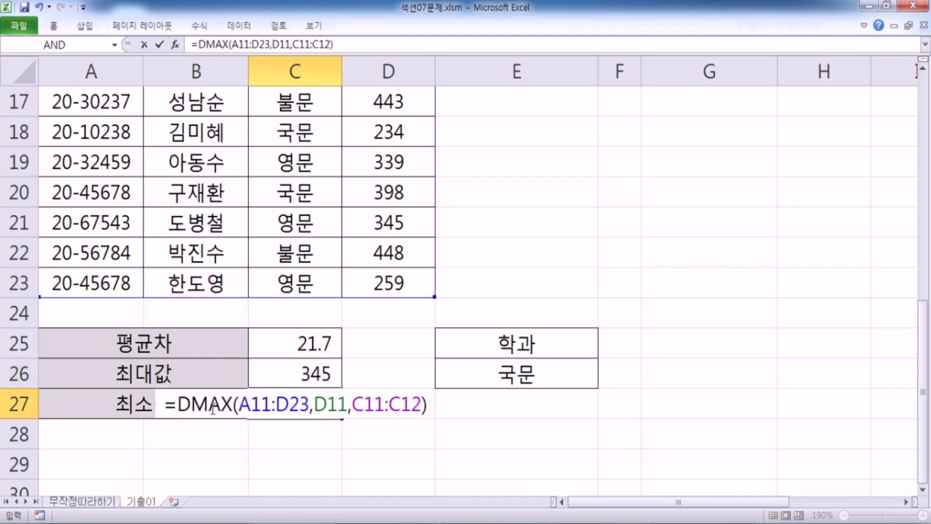
- Change the function in C27 to DMIN so it reads =DMIN(A11:D23,D11,C11:C12), check it, and return to cell A1
left_click_drag(209, 403, 231, 404)
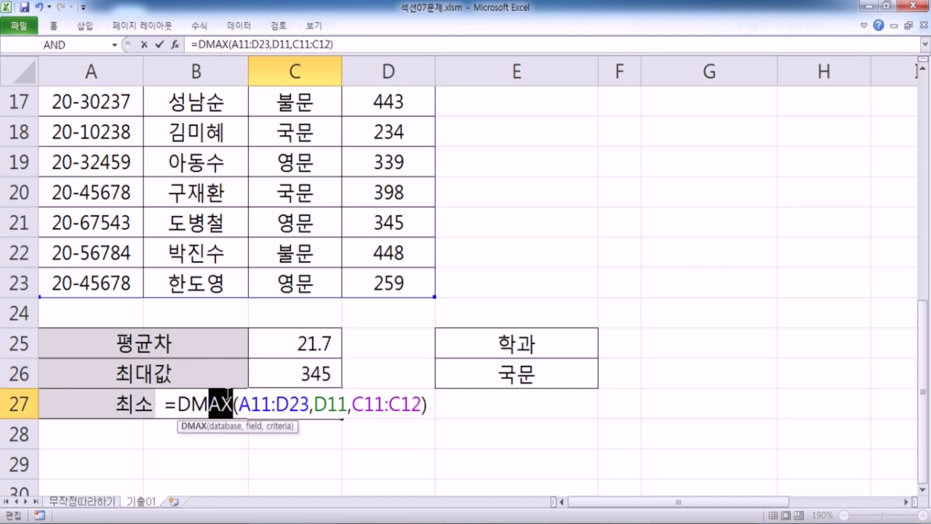
type("IN")
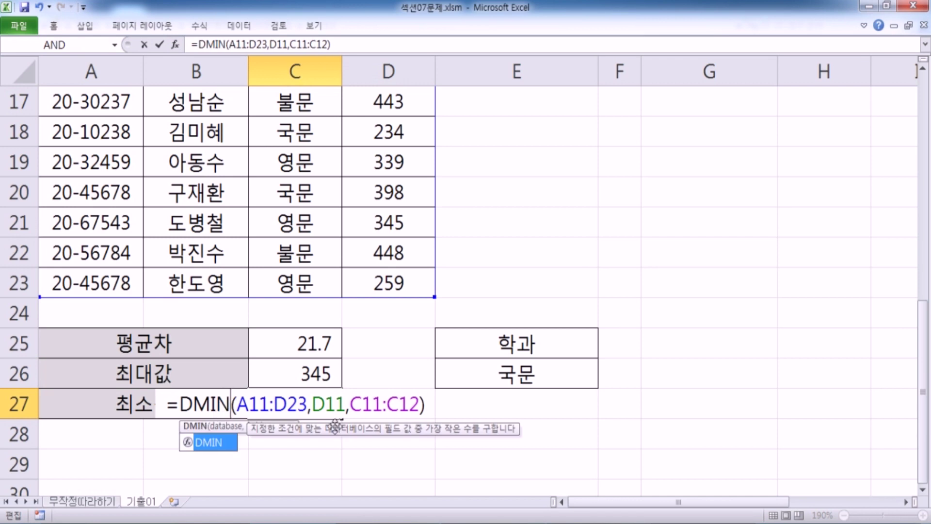
key("Return")
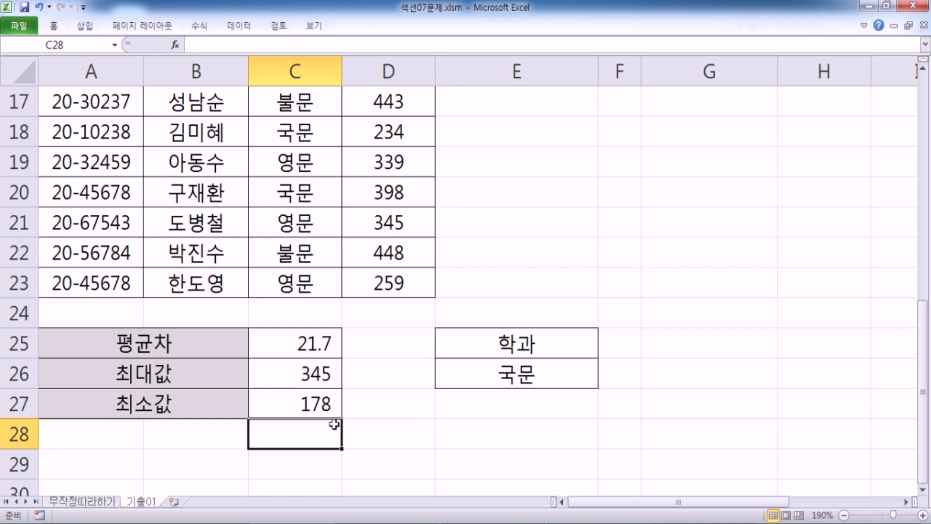
left_click(307, 402)
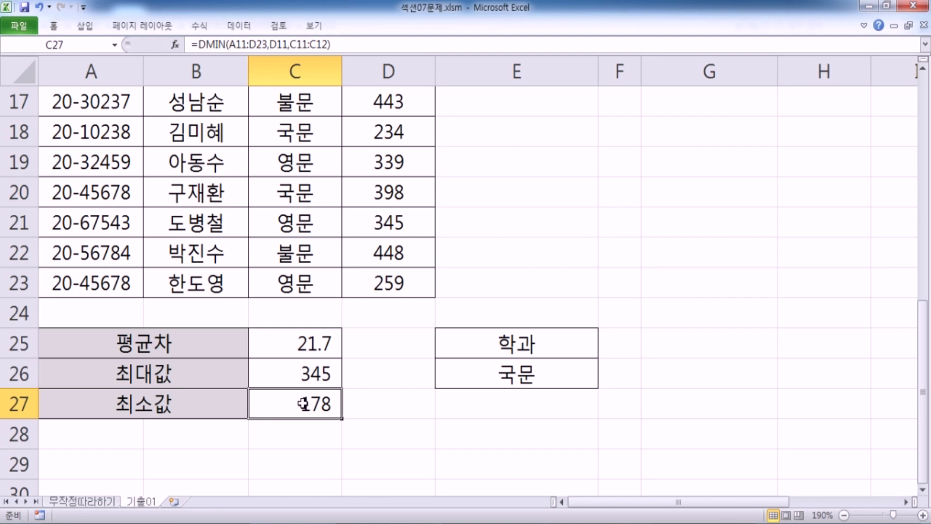
key("ctrl+Home")
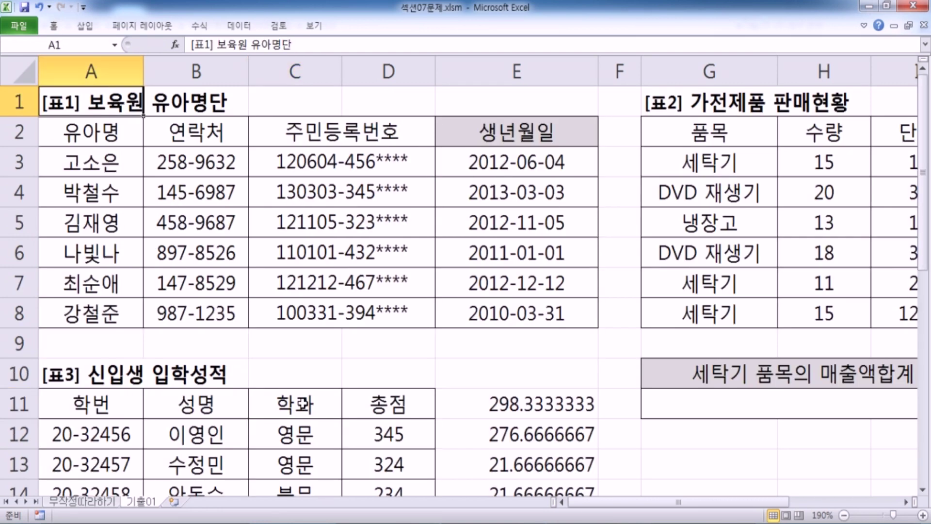